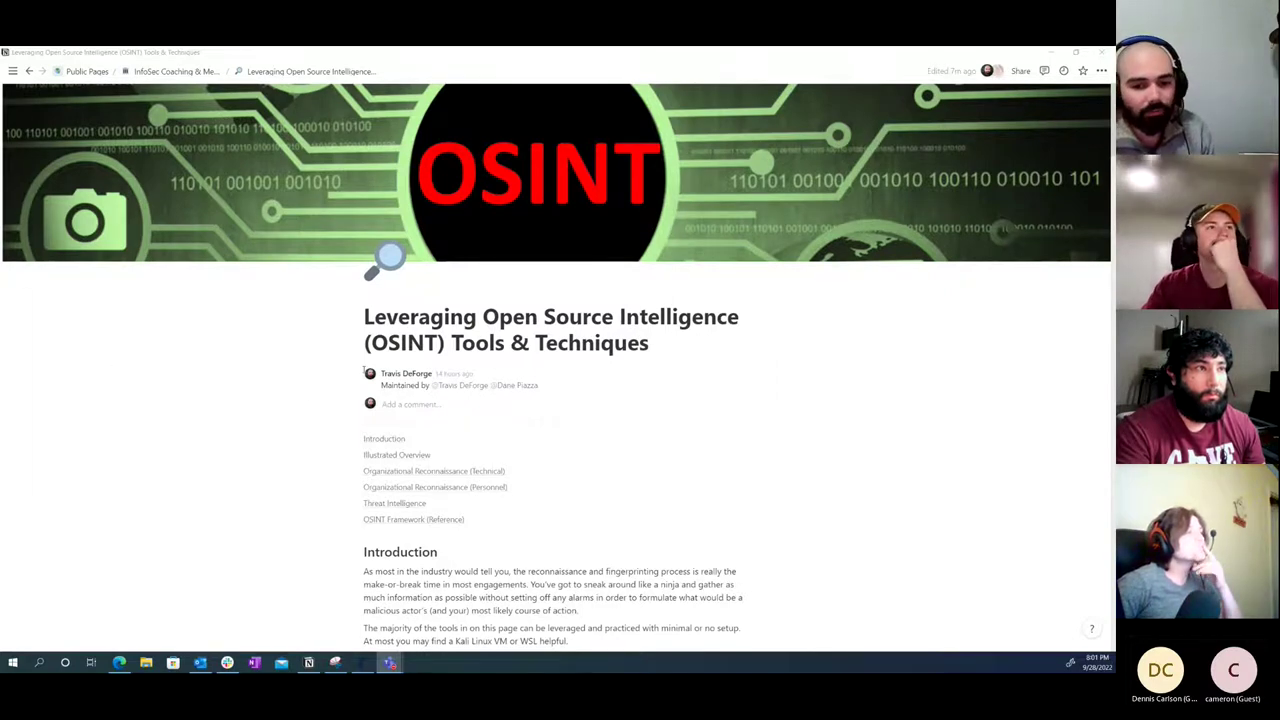
- Scroll down through the Notion OSINT tools page
{"action": "scroll", "coordinate": [370, 365], "scroll_direction": "down", "scroll_amount": 1}
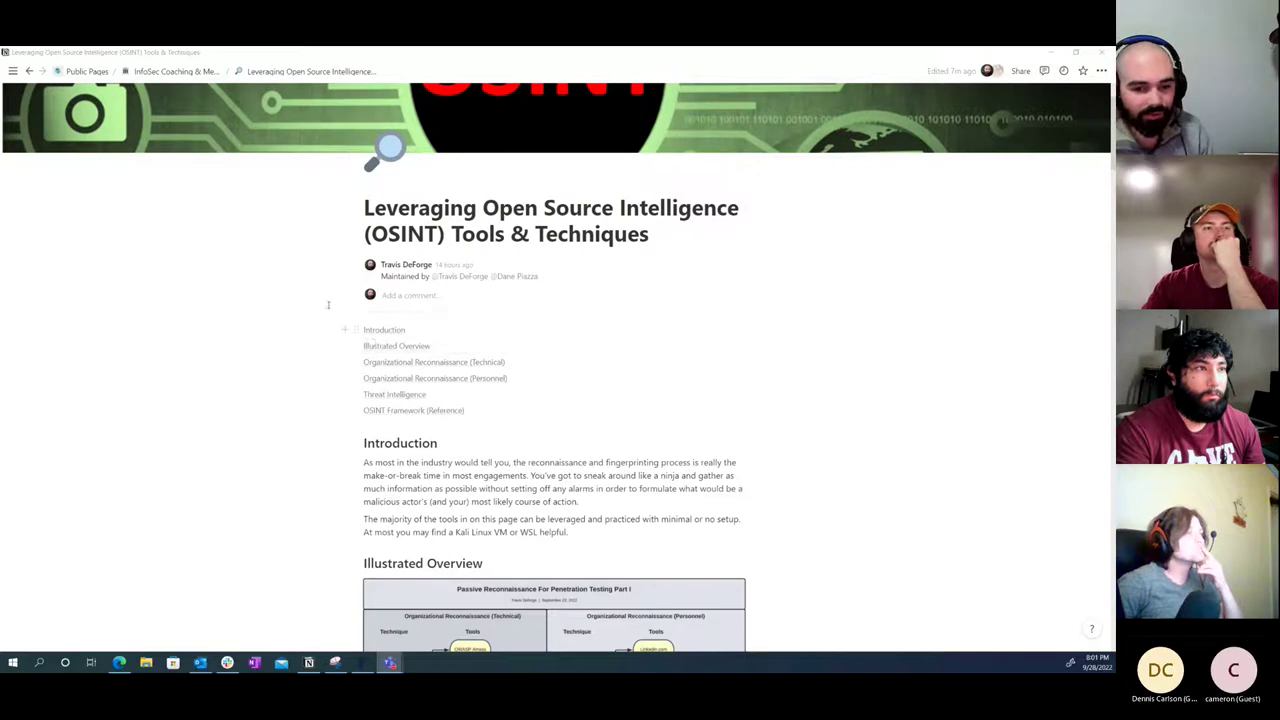
{"action": "scroll", "coordinate": [314, 307], "scroll_direction": "down", "scroll_amount": 1}
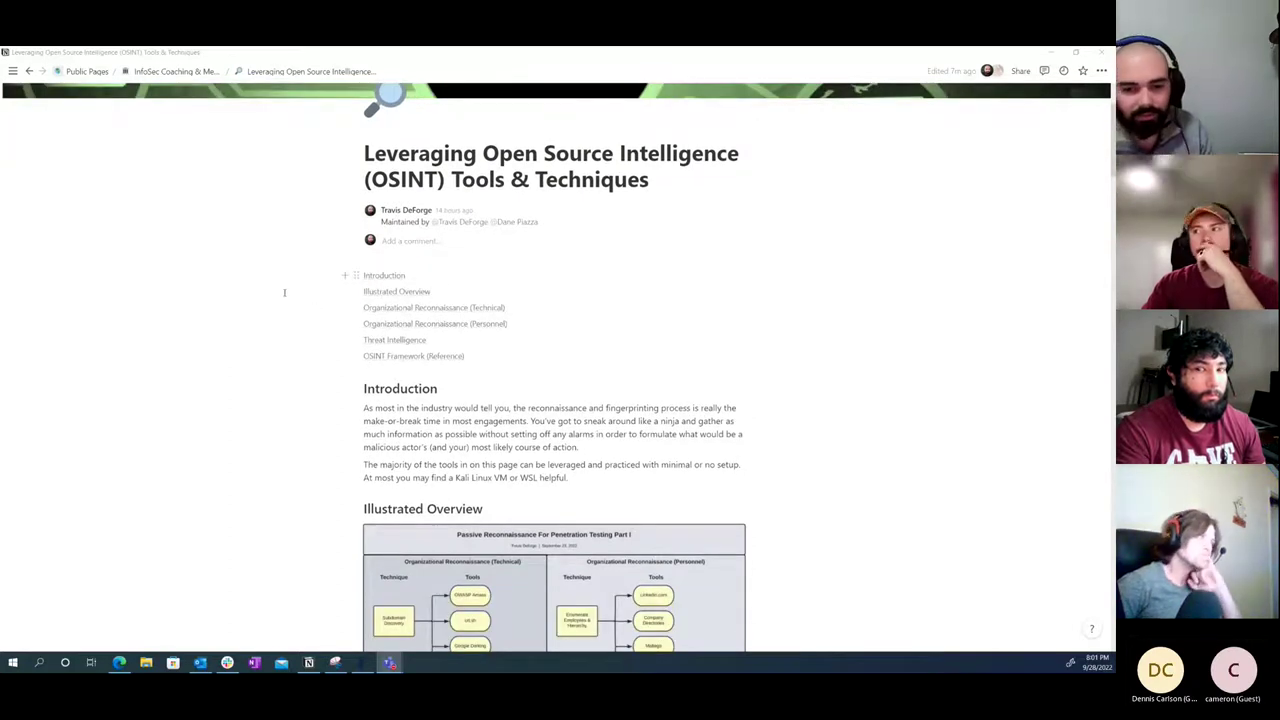
{"action": "scroll", "coordinate": [283, 293], "scroll_direction": "down", "scroll_amount": 3}
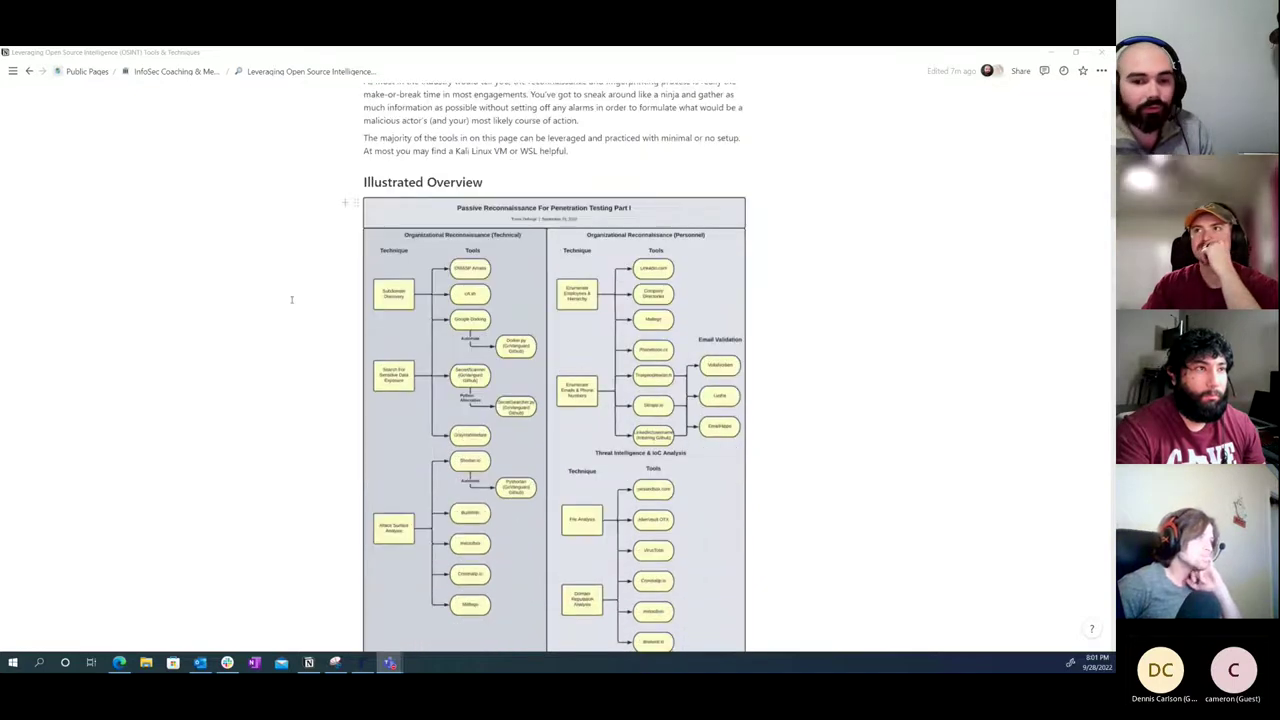
{"action": "scroll", "coordinate": [288, 298], "scroll_direction": "down", "scroll_amount": 5}
{"action": "scroll", "coordinate": [435, 337], "scroll_direction": "down", "scroll_amount": 1}
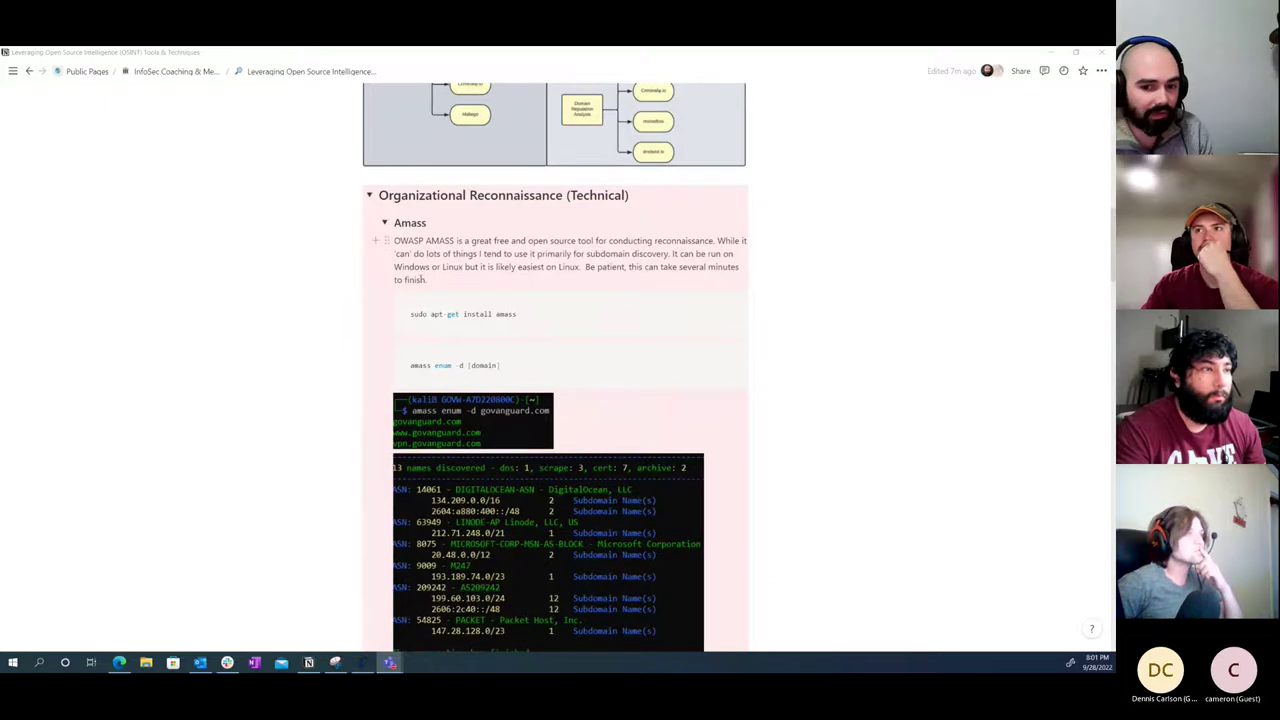
{"action": "scroll", "coordinate": [420, 279], "scroll_direction": "down", "scroll_amount": 20}
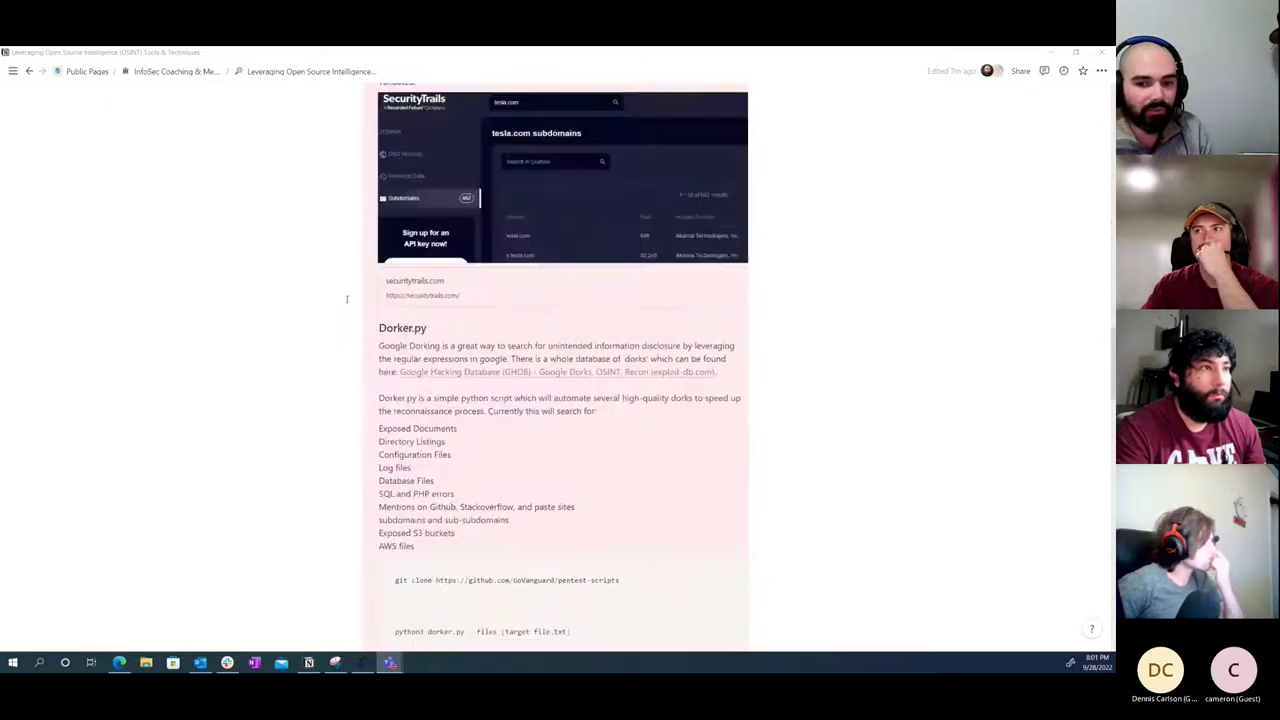
{"action": "scroll", "coordinate": [378, 330], "scroll_direction": "down", "scroll_amount": 5}
{"action": "scroll", "coordinate": [378, 335], "scroll_direction": "down", "scroll_amount": 15}
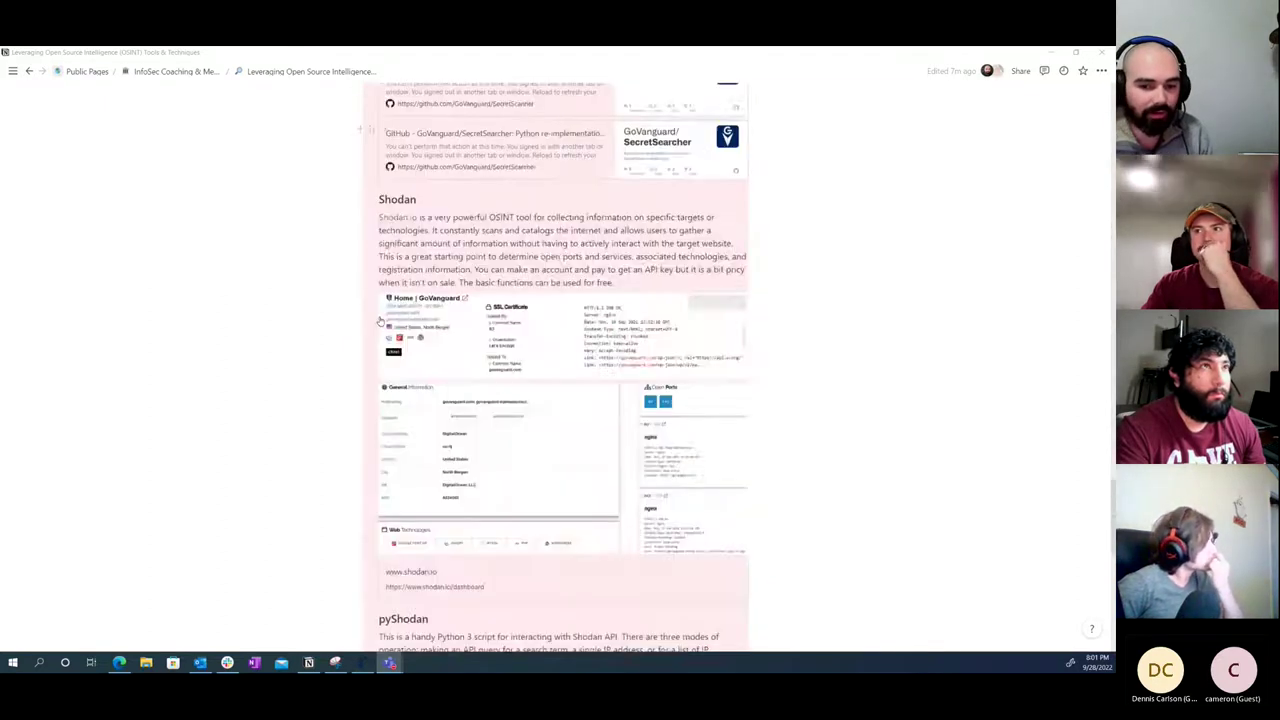
- Expand the Organizational Reconnaissance (Personnel) section and scroll back up through it
{"action": "left_click", "coordinate": [369, 292]}
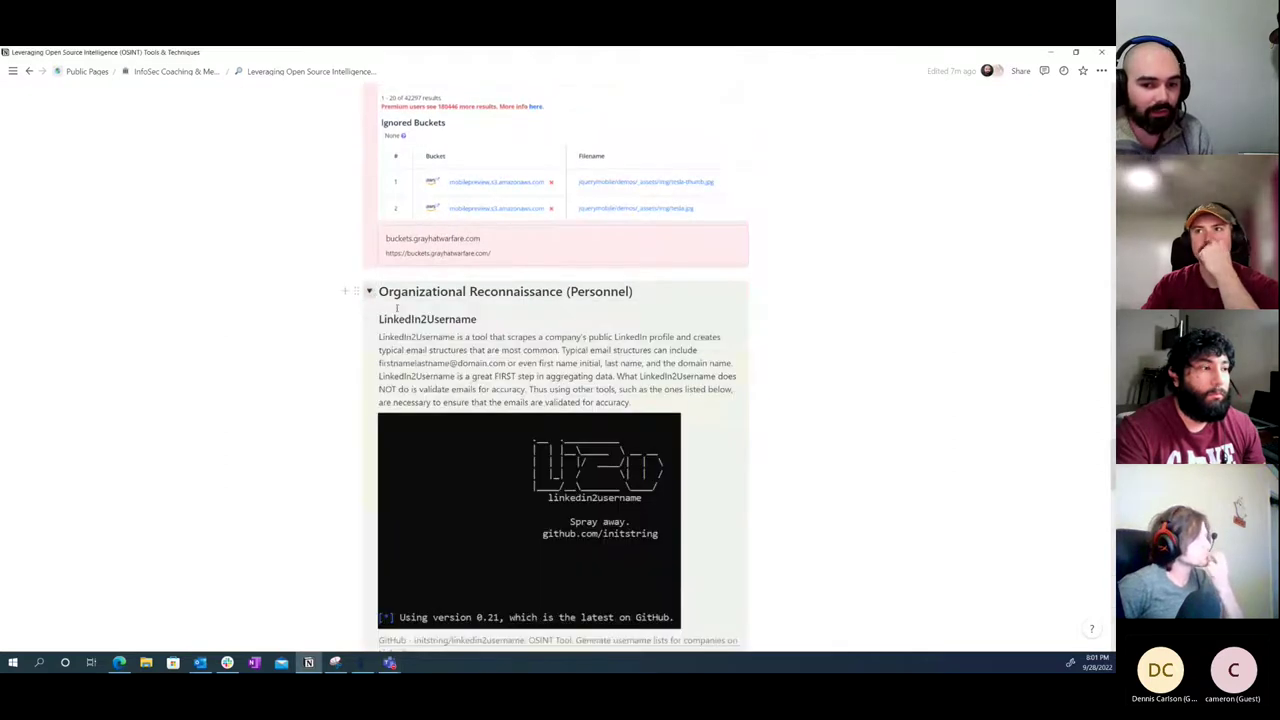
{"action": "scroll", "coordinate": [479, 374], "scroll_direction": "down", "scroll_amount": 2}
{"action": "scroll", "coordinate": [479, 374], "scroll_direction": "up", "scroll_amount": 15}
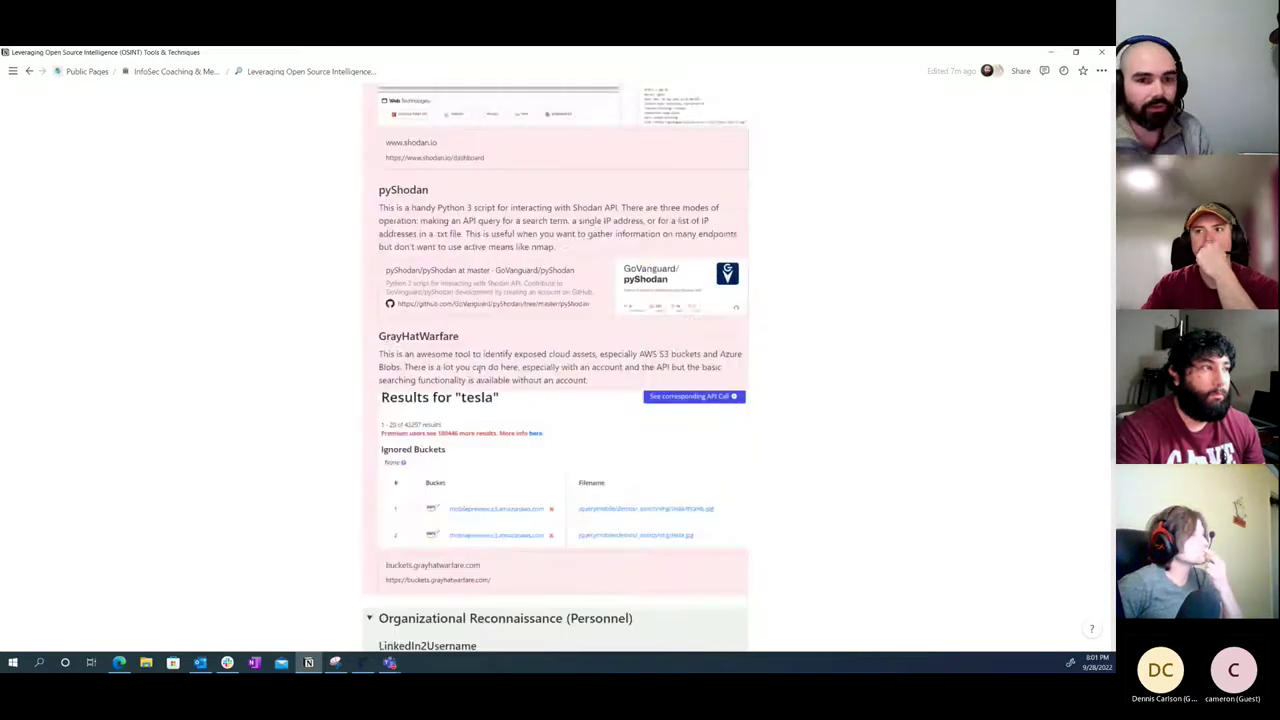
{"action": "scroll", "coordinate": [479, 368], "scroll_direction": "up", "scroll_amount": 12}
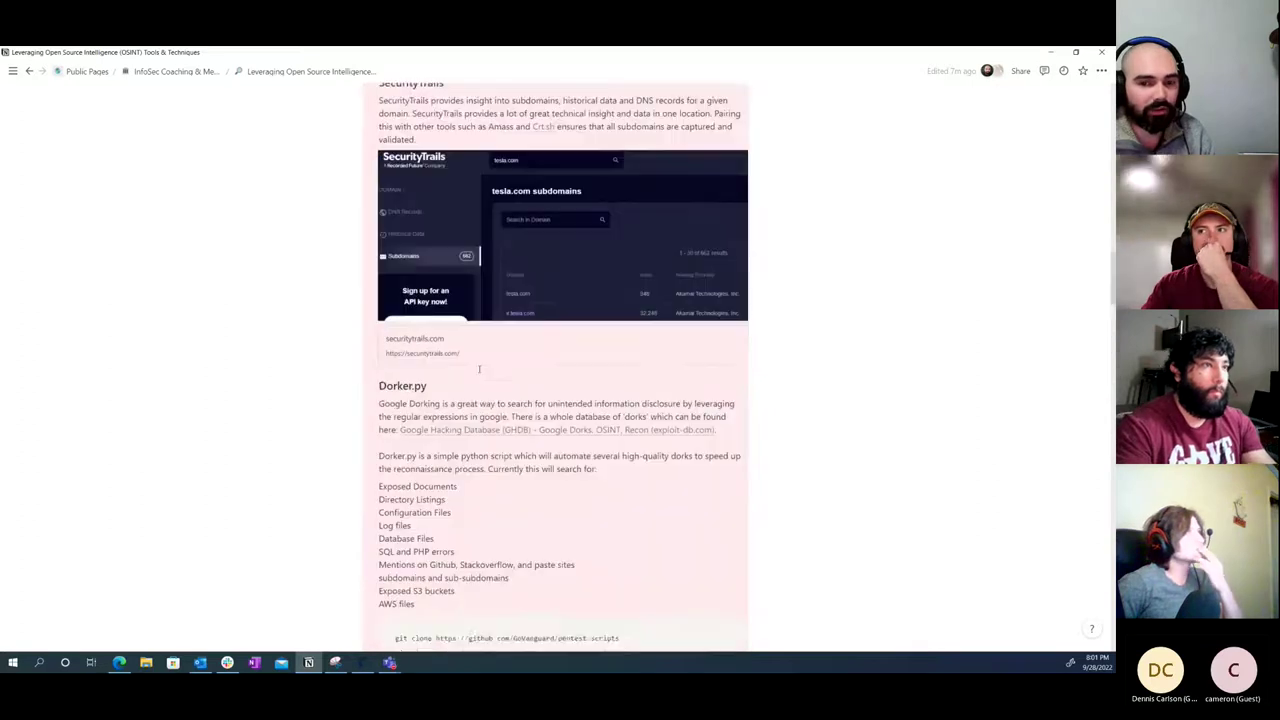
{"action": "scroll", "coordinate": [479, 370], "scroll_direction": "up", "scroll_amount": 3}
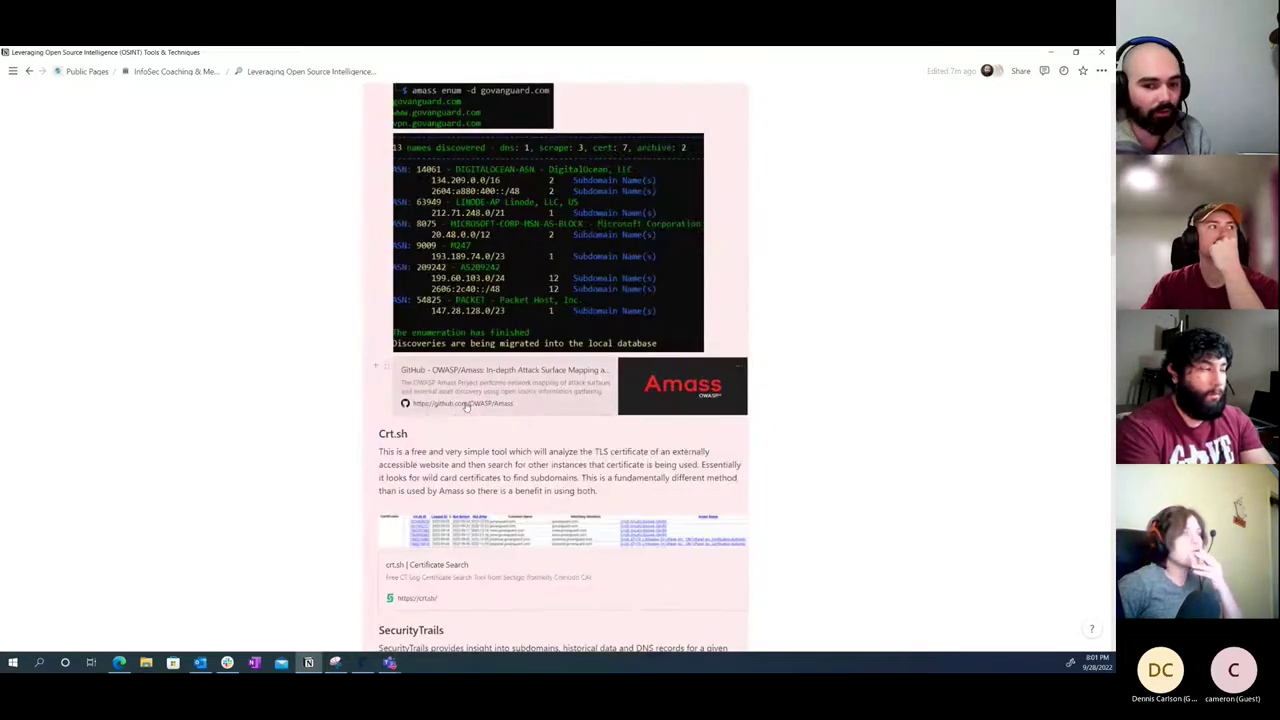
{"action": "scroll", "coordinate": [470, 468], "scroll_direction": "up", "scroll_amount": 9}
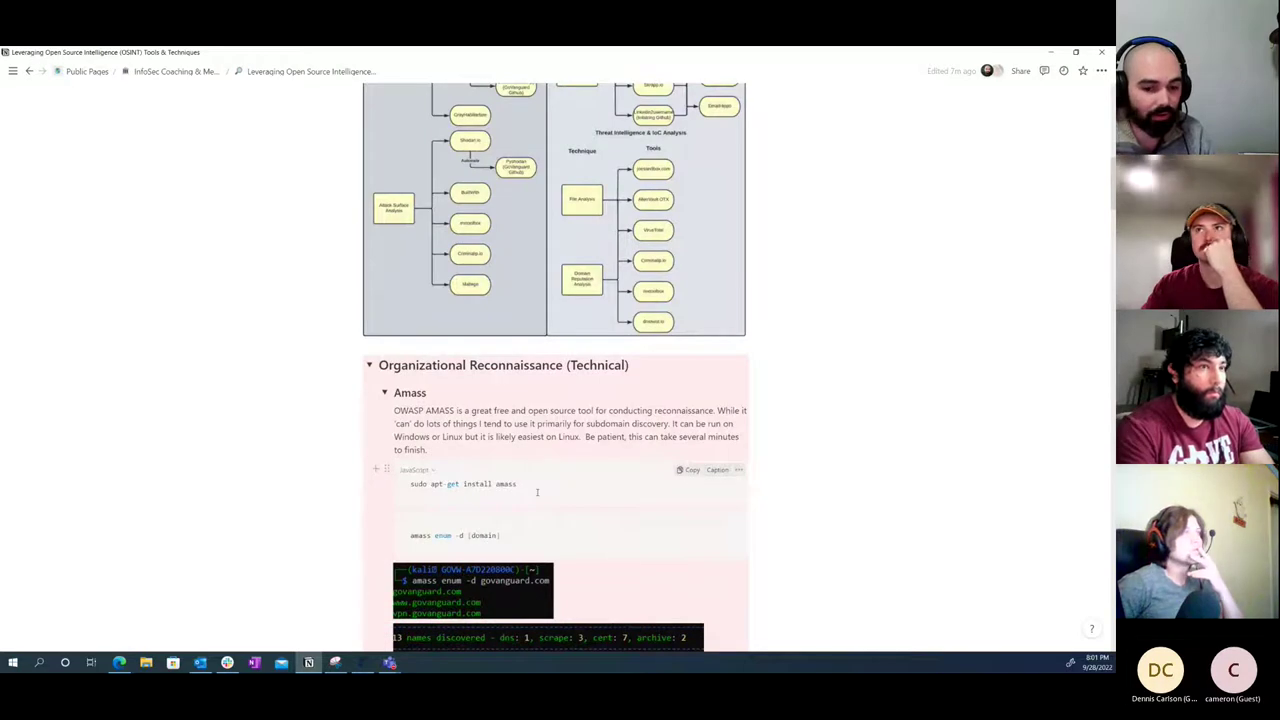
- Open the vConnect session to vpenbox14a and drag its window to the top to maximize it
{"action": "left_click", "coordinate": [362, 663]}
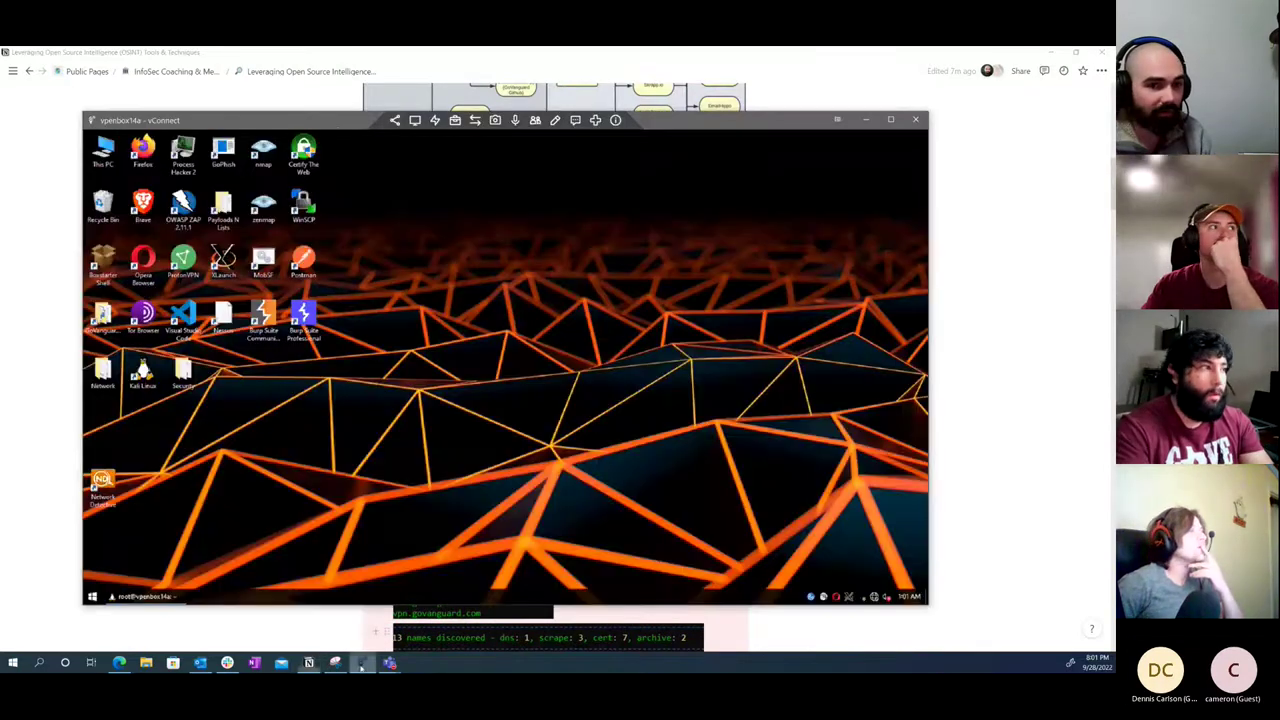
{"action": "left_click_drag", "start_coordinate": [305, 121], "coordinate": [336, 117]}
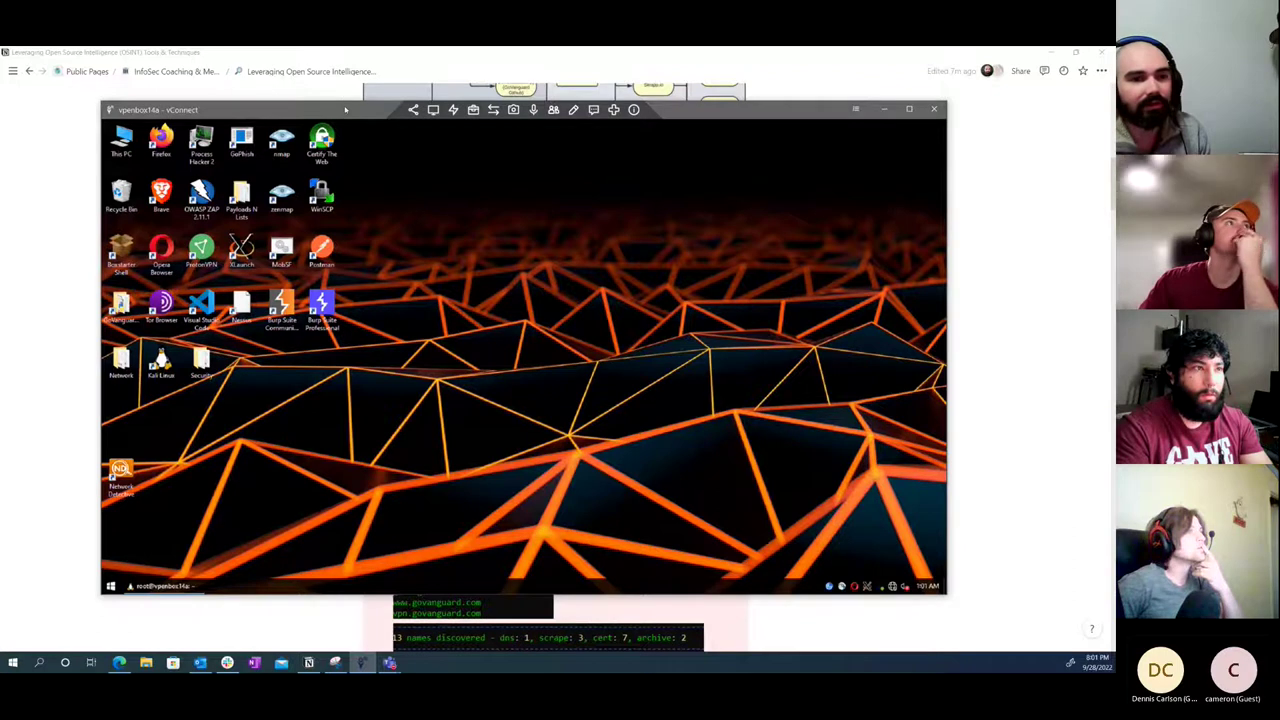
{"action": "left_click_drag", "start_coordinate": [345, 109], "coordinate": [328, 109]}
{"action": "mouse_move", "coordinate": [90, 620]}
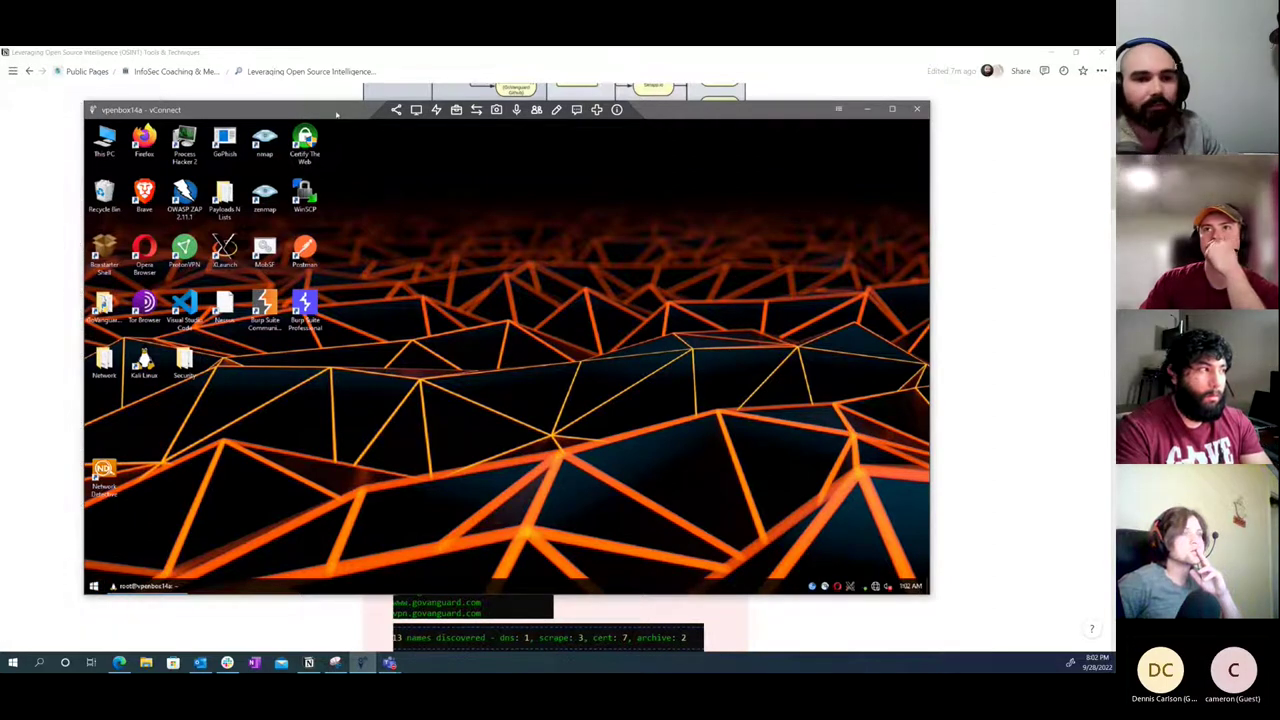
{"action": "left_click_drag", "start_coordinate": [336, 115], "coordinate": [333, 2]}
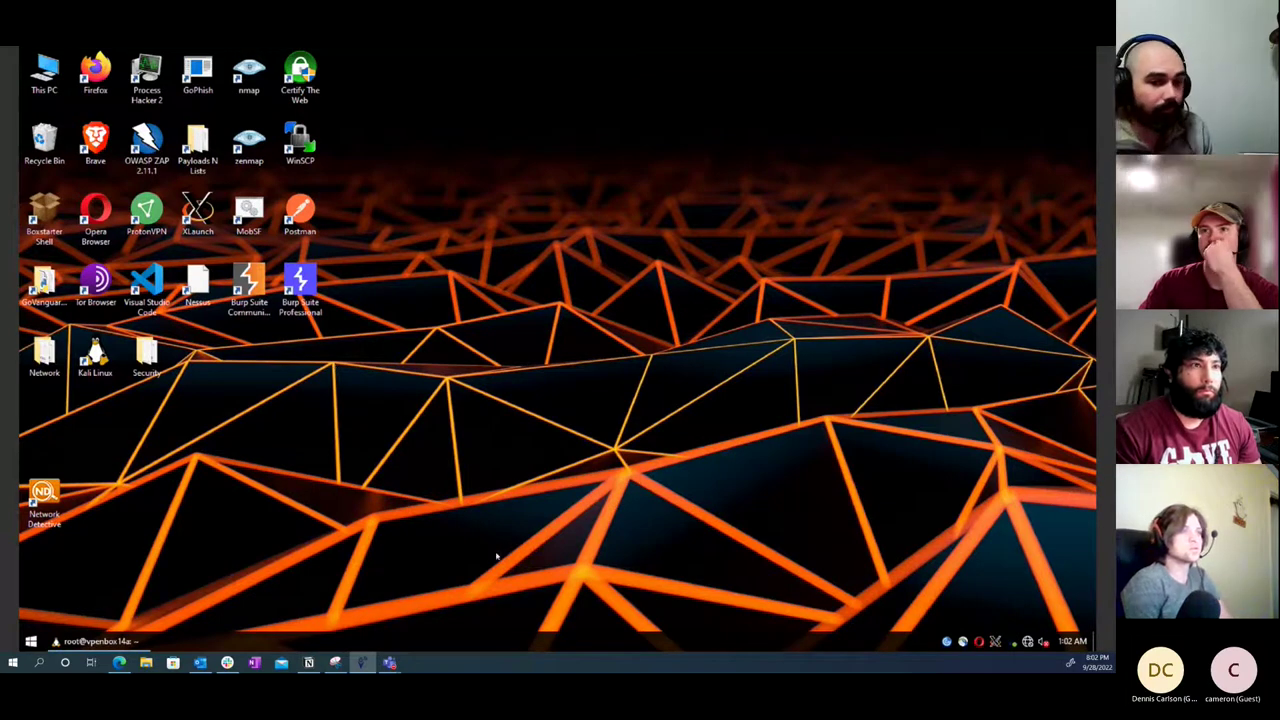
- Launch a Kali Linux terminal and enter 'amass enum -d govanguard.com'
{"action": "double_click", "coordinate": [91, 367]}
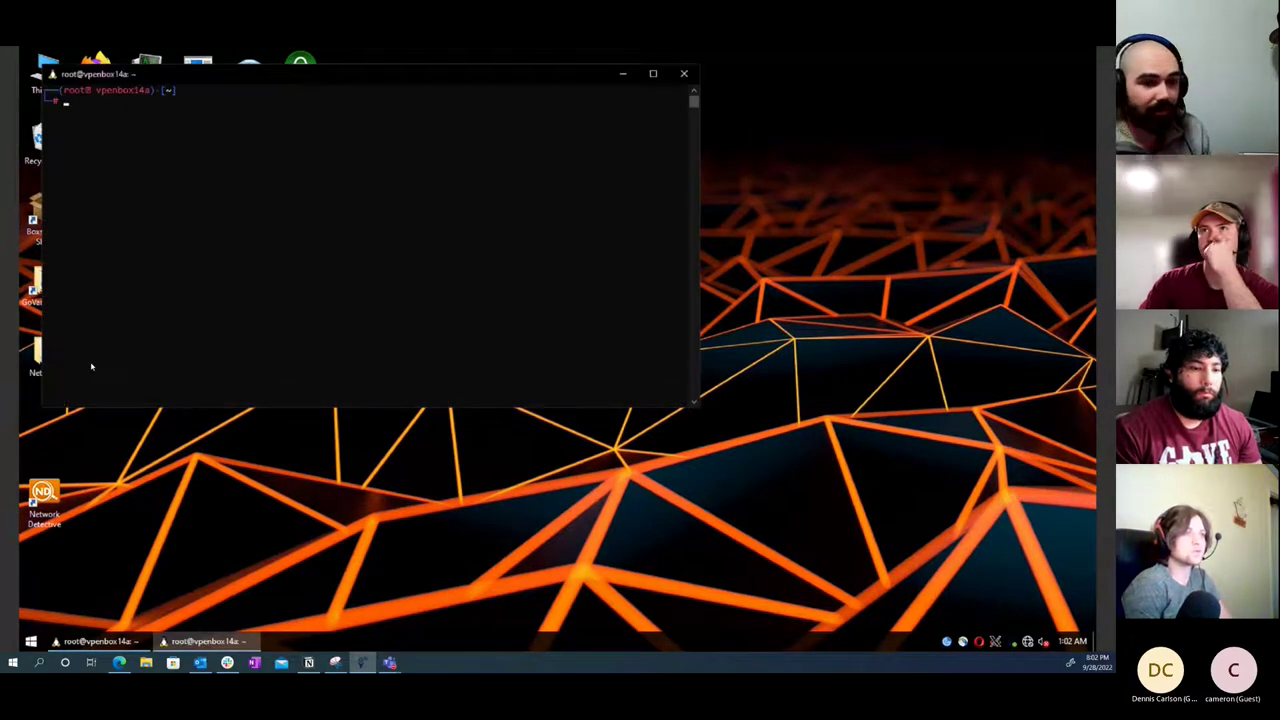
{"action": "left_click_drag", "start_coordinate": [342, 82], "coordinate": [428, 167]}
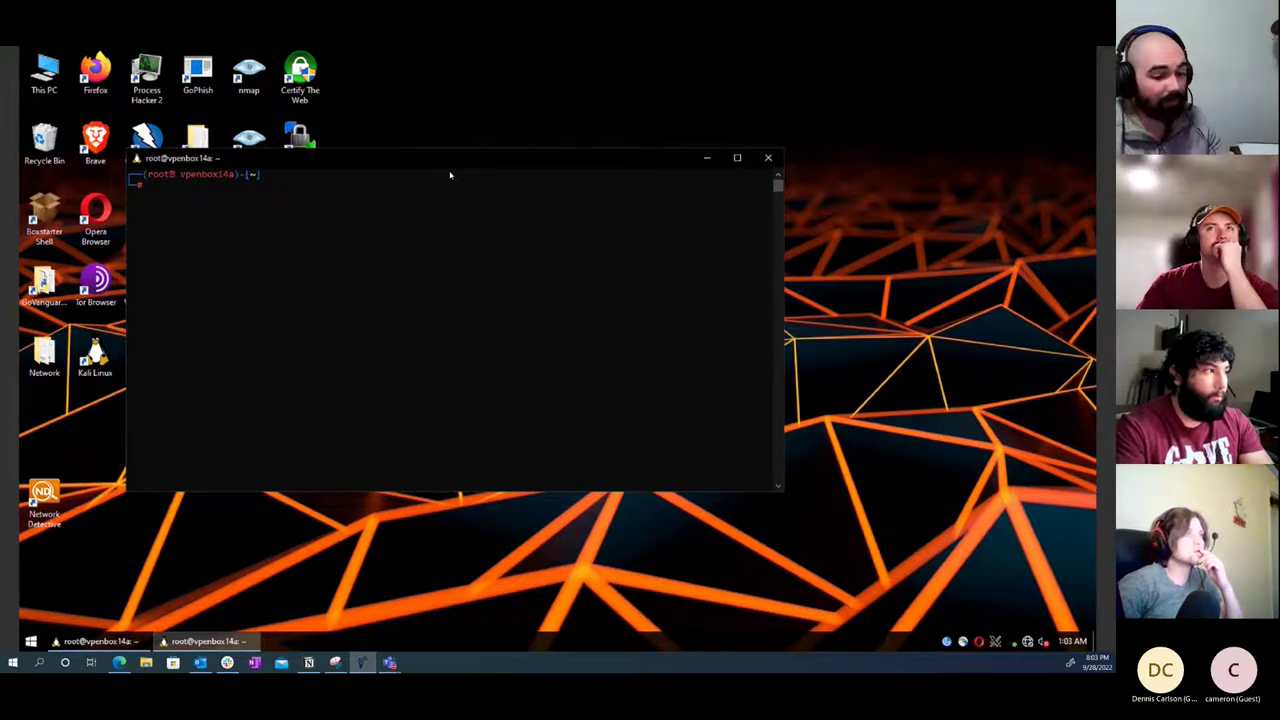
{"action": "type", "text": "amass enum"}
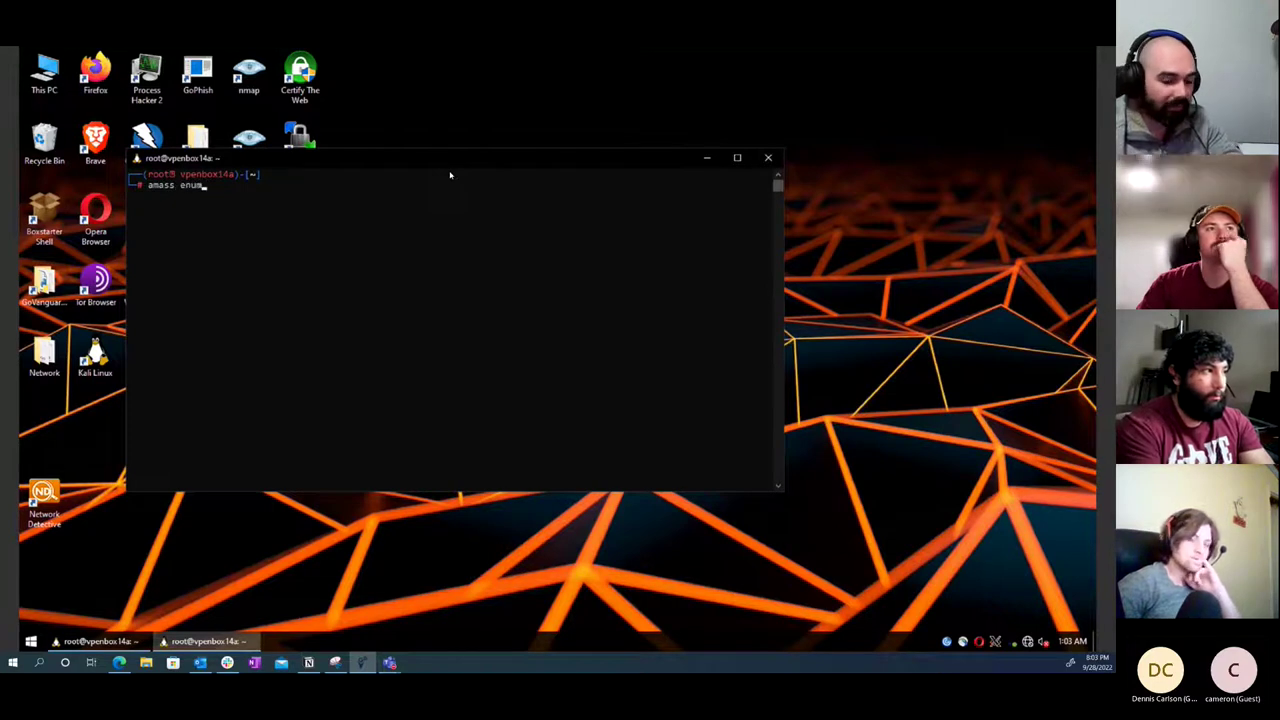
{"action": "type", "text": " -d "}
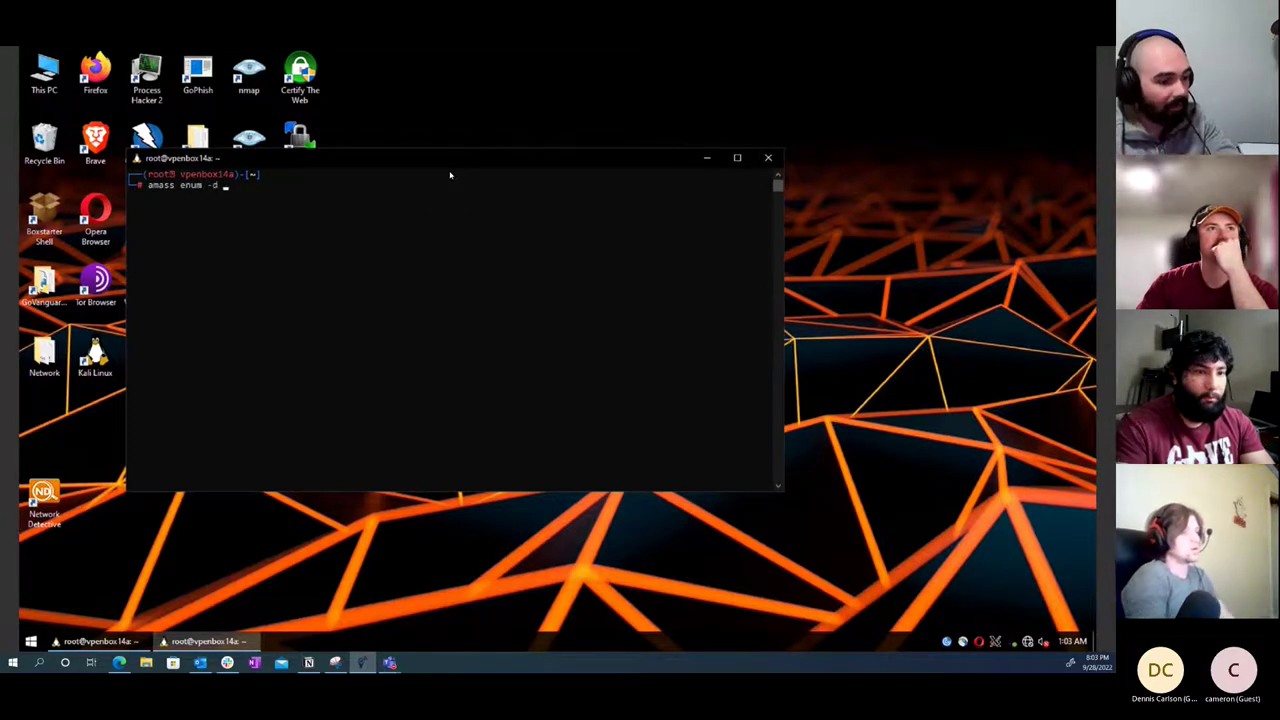
{"action": "type", "text": "gov"}
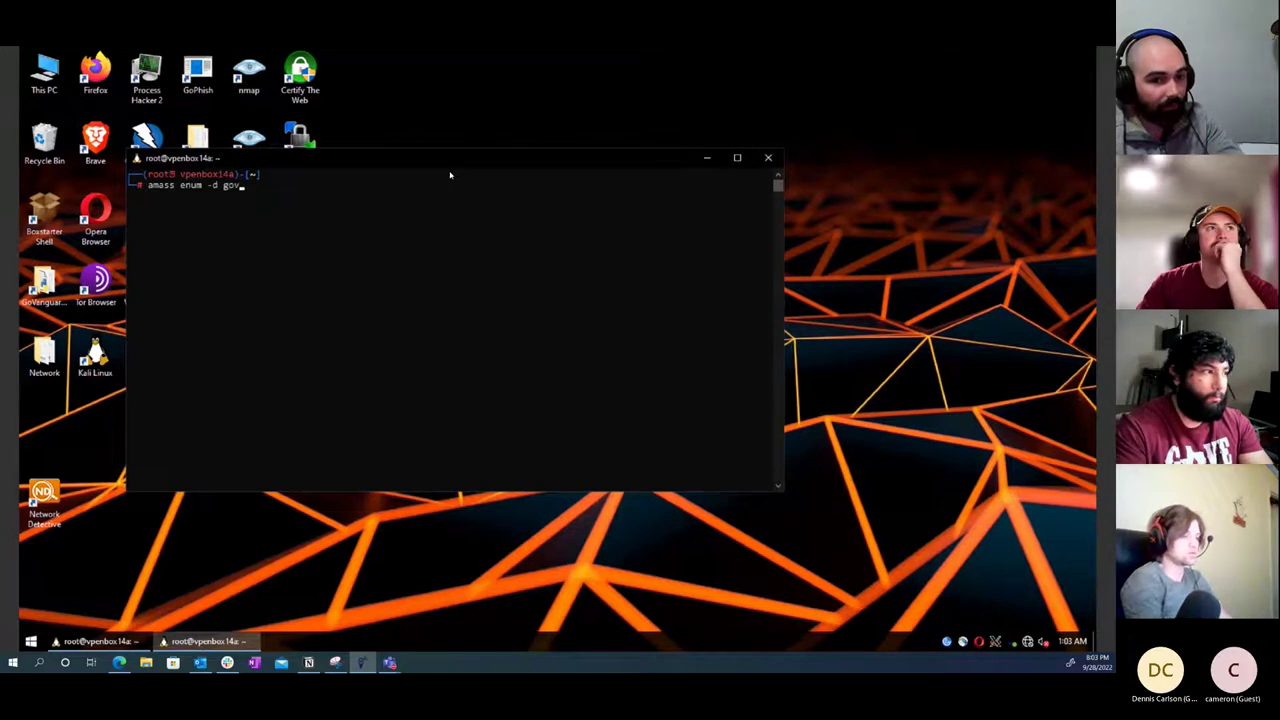
{"action": "type", "text": "anguard.com"}
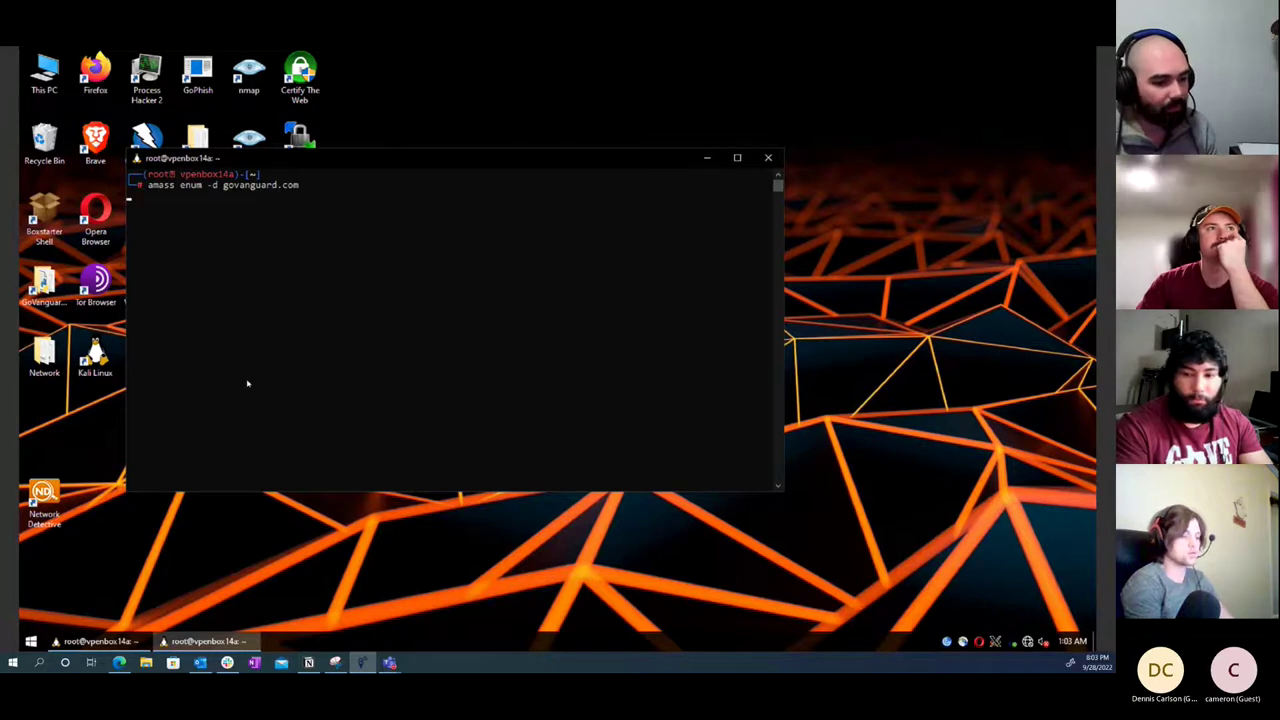
- Highlight the Amass-found govanguard.com subdomains such as shibbledibble, then switch back to the local browser
{"action": "left_click", "coordinate": [97, 641]}
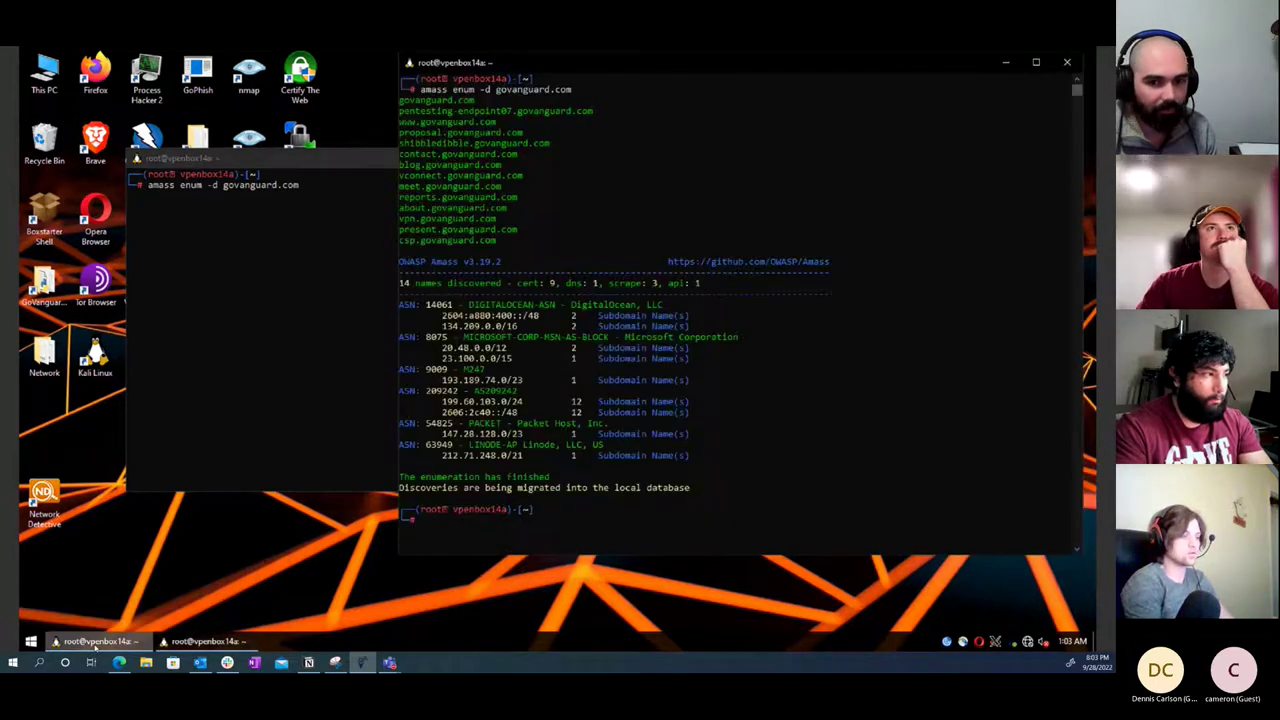
{"action": "left_click_drag", "start_coordinate": [621, 64], "coordinate": [388, 101]}
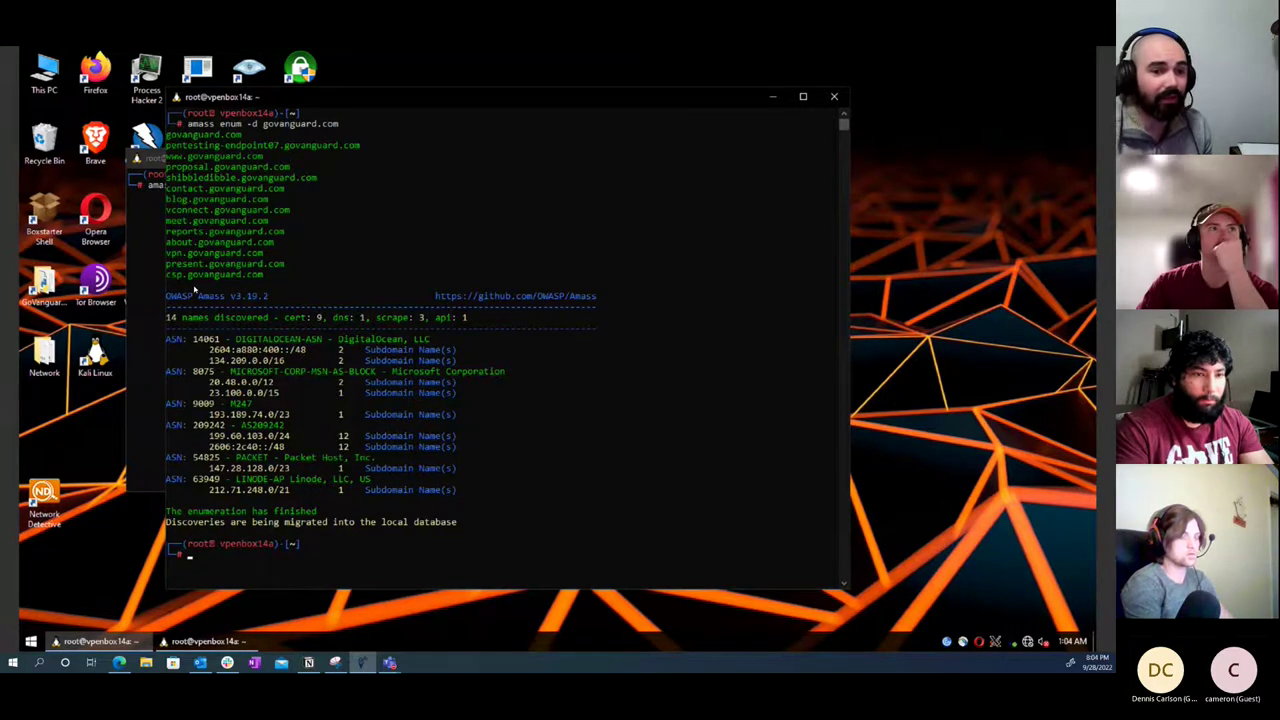
{"action": "left_click_drag", "start_coordinate": [166, 179], "coordinate": [236, 180]}
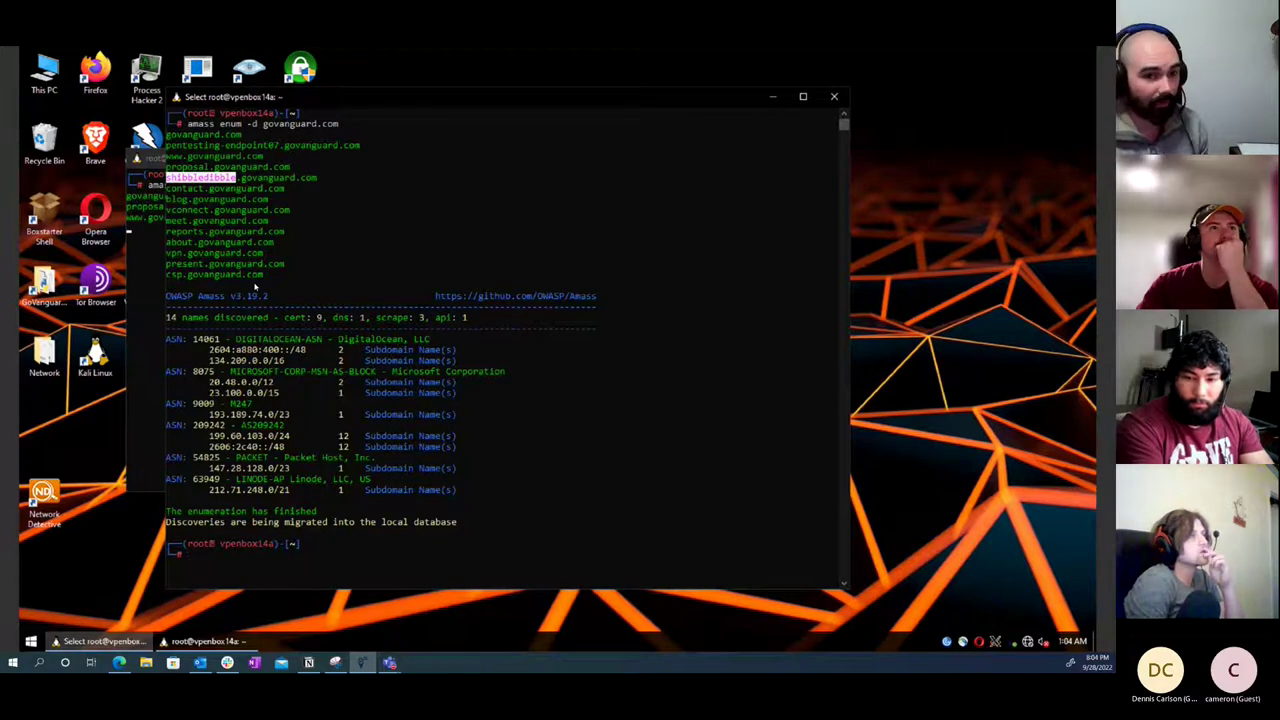
{"action": "left_click", "coordinate": [271, 220]}
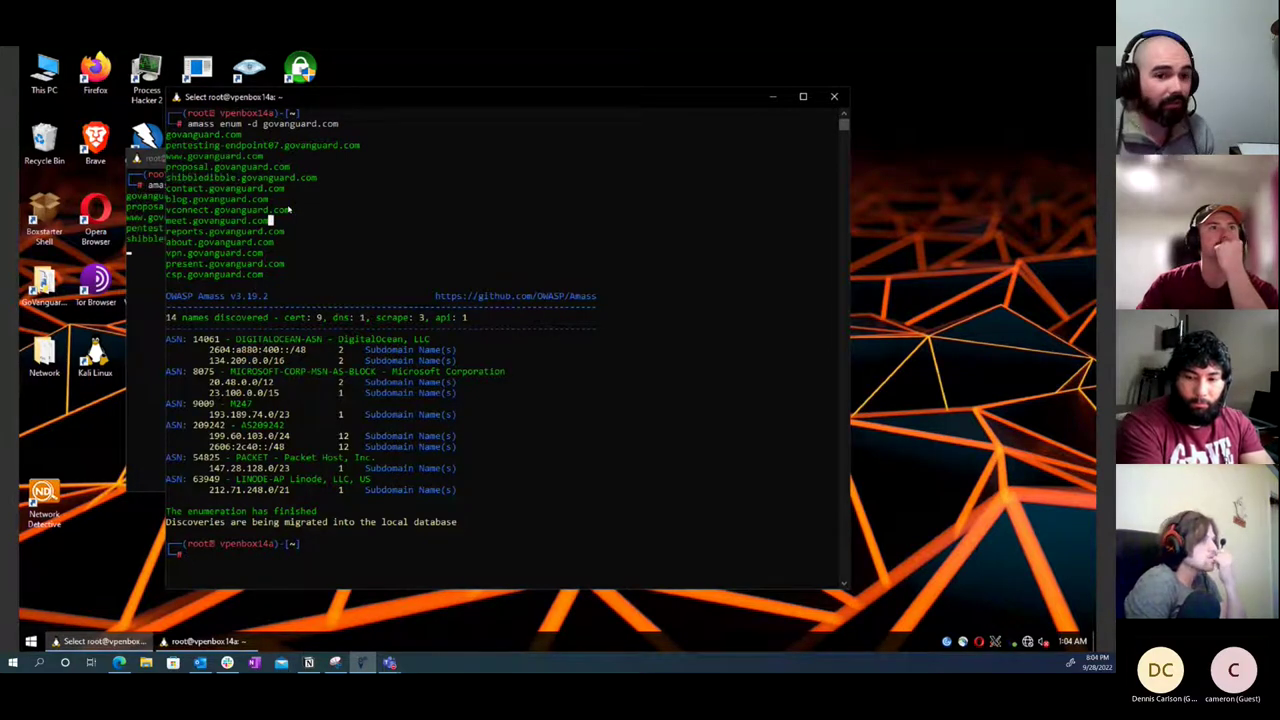
{"action": "left_click_drag", "start_coordinate": [188, 136], "coordinate": [205, 203]}
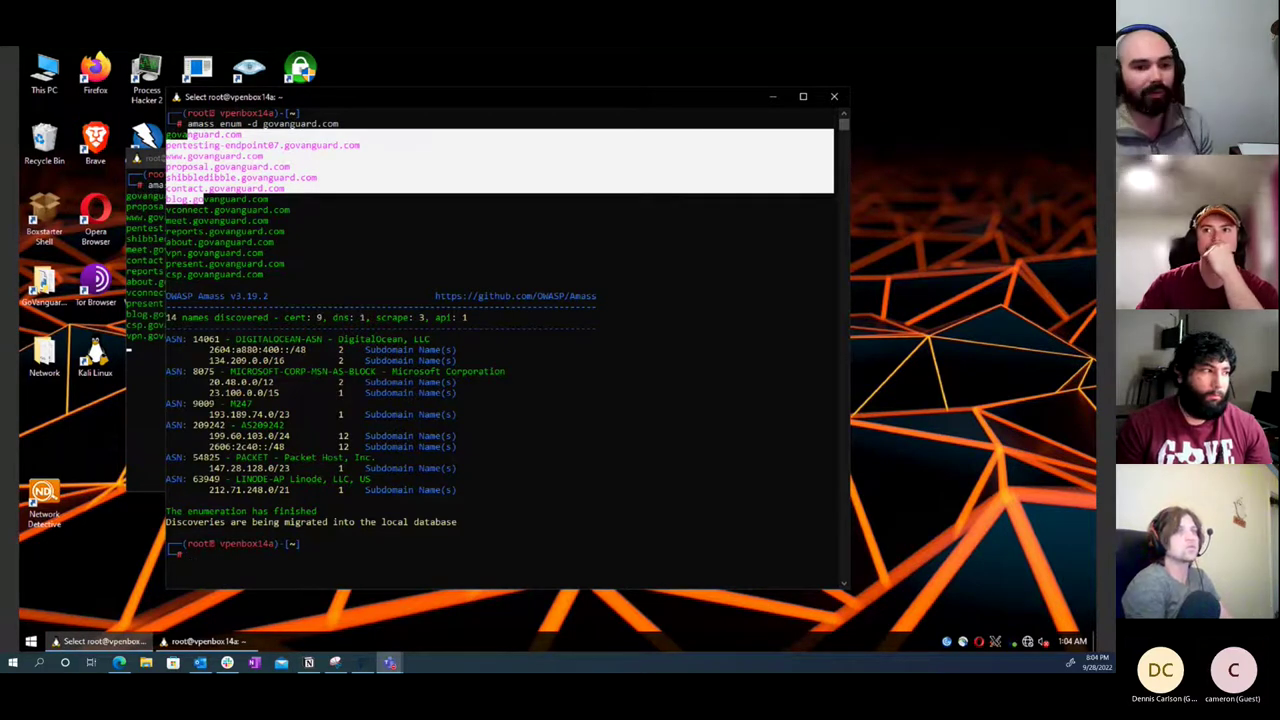
{"action": "left_click", "coordinate": [249, 231]}
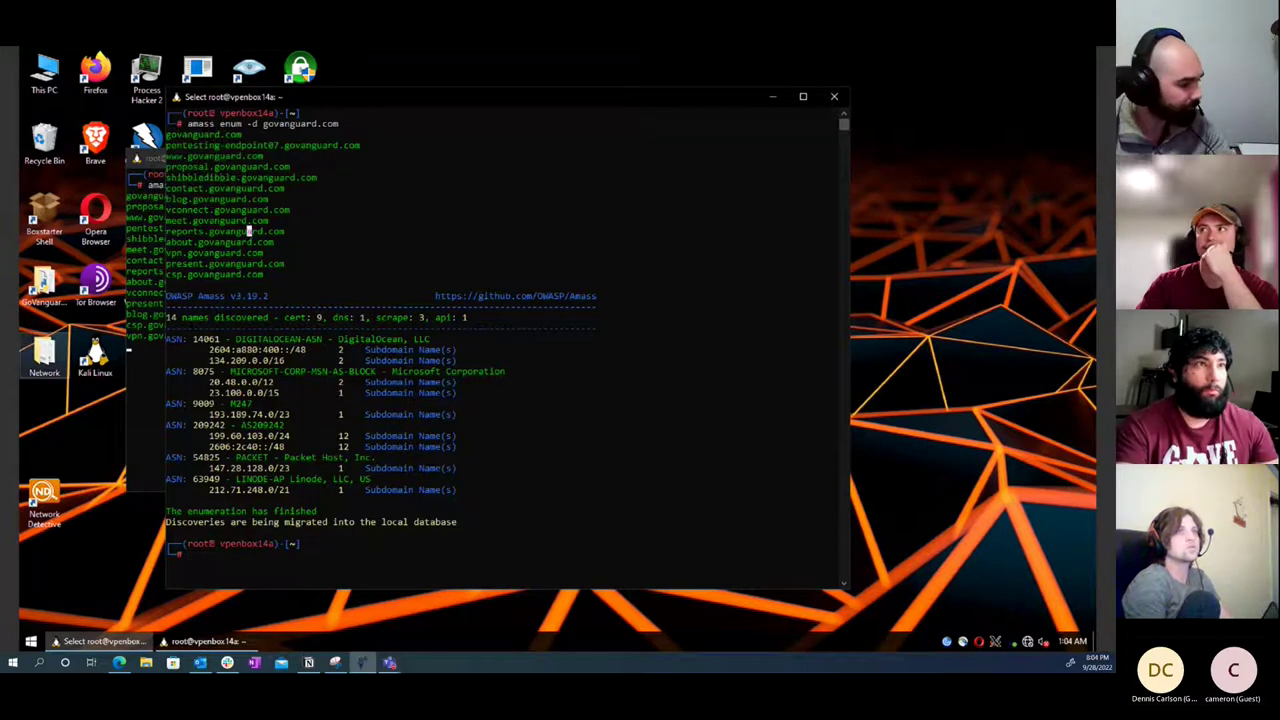
{"action": "key", "text": "alt+Tab"}
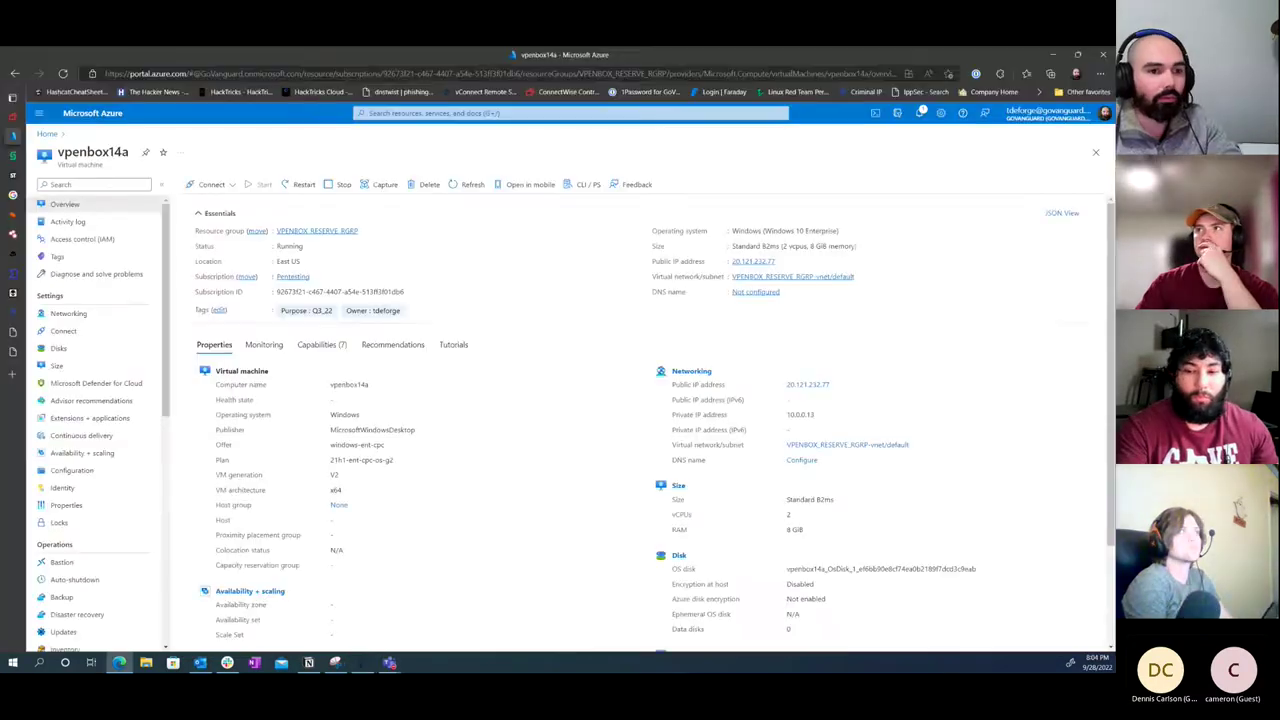
- Switch to the crt.sh Certificate Search tab
{"action": "left_click", "coordinate": [13, 155]}
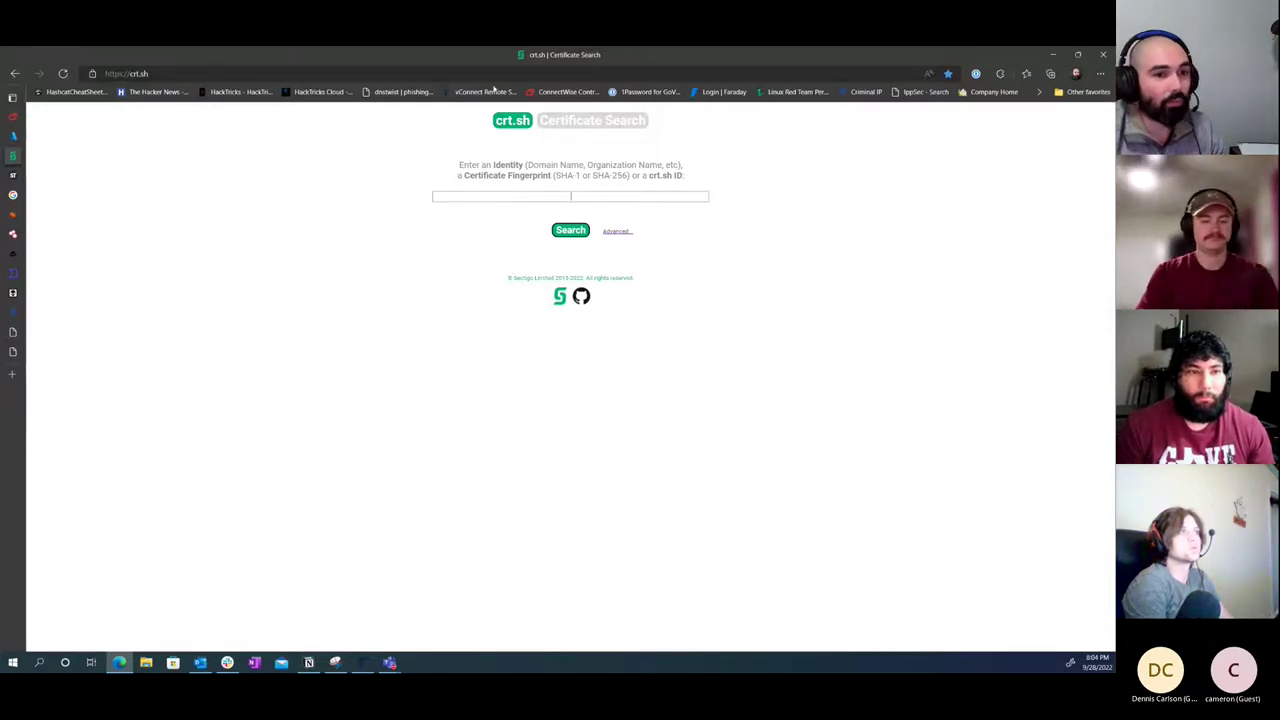
- Search crt.sh's identity field for 'govanguard.com'
{"action": "left_click", "coordinate": [92, 73]}
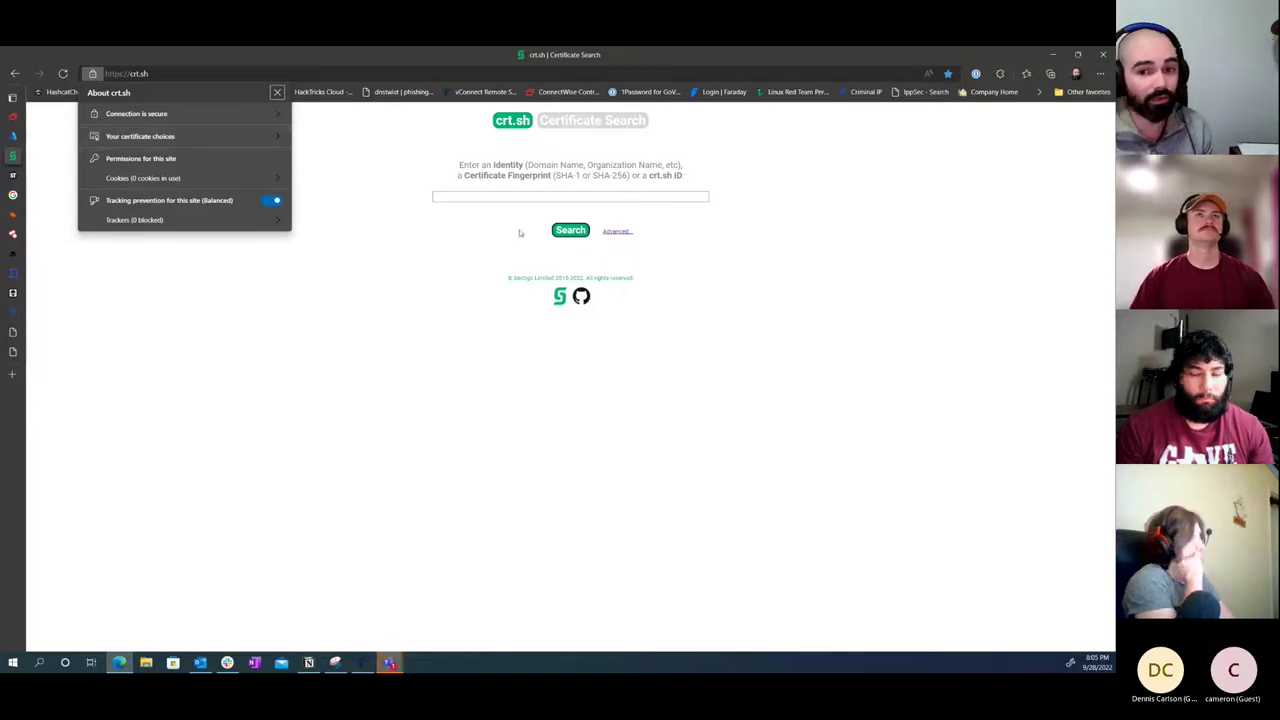
{"action": "left_click", "coordinate": [527, 198]}
{"action": "type", "text": "govanguard.com"}
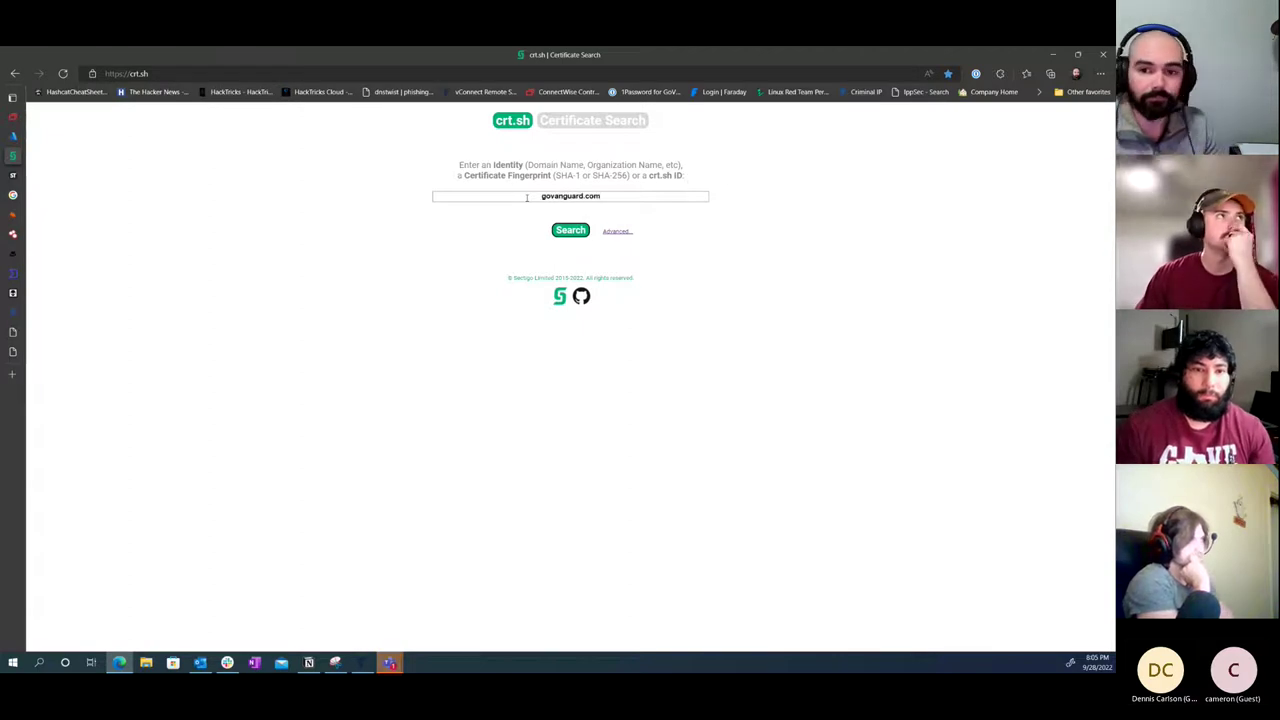
{"action": "key", "text": "Return"}
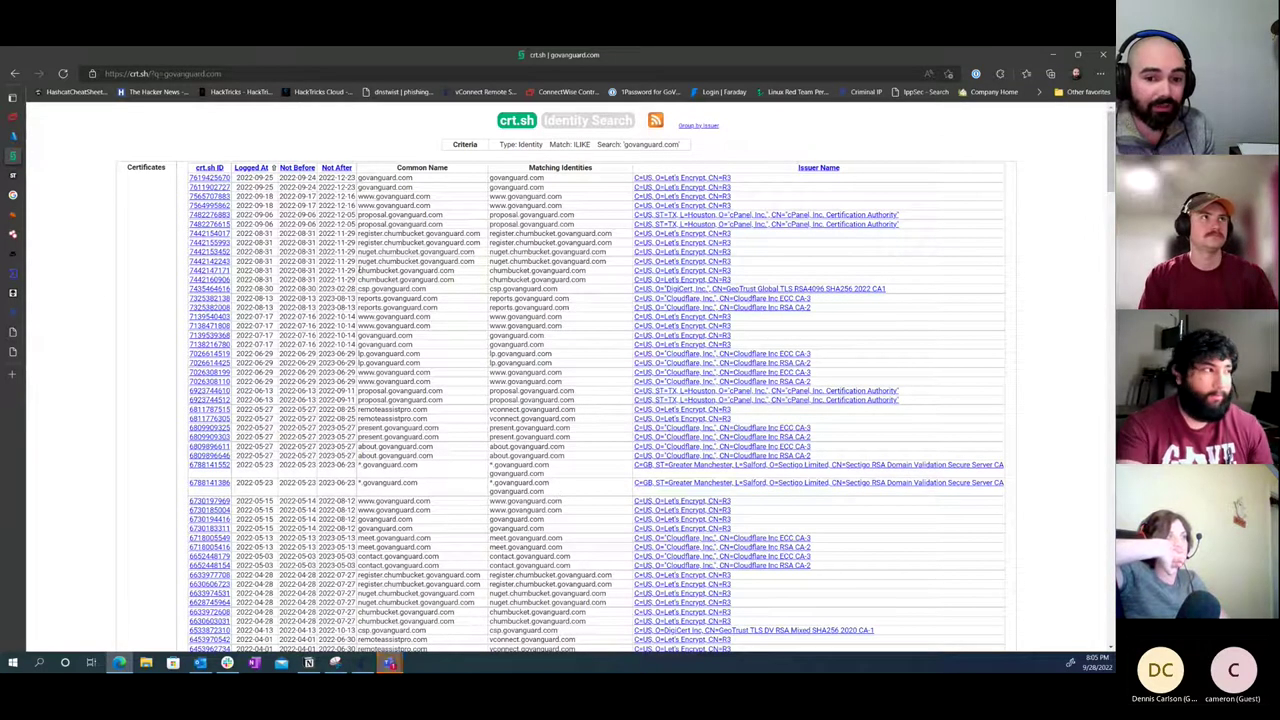
- Highlight the chumbucket, reports and remoteassistpro entries in the certificate results
{"action": "left_click_drag", "start_coordinate": [358, 271], "coordinate": [456, 271]}
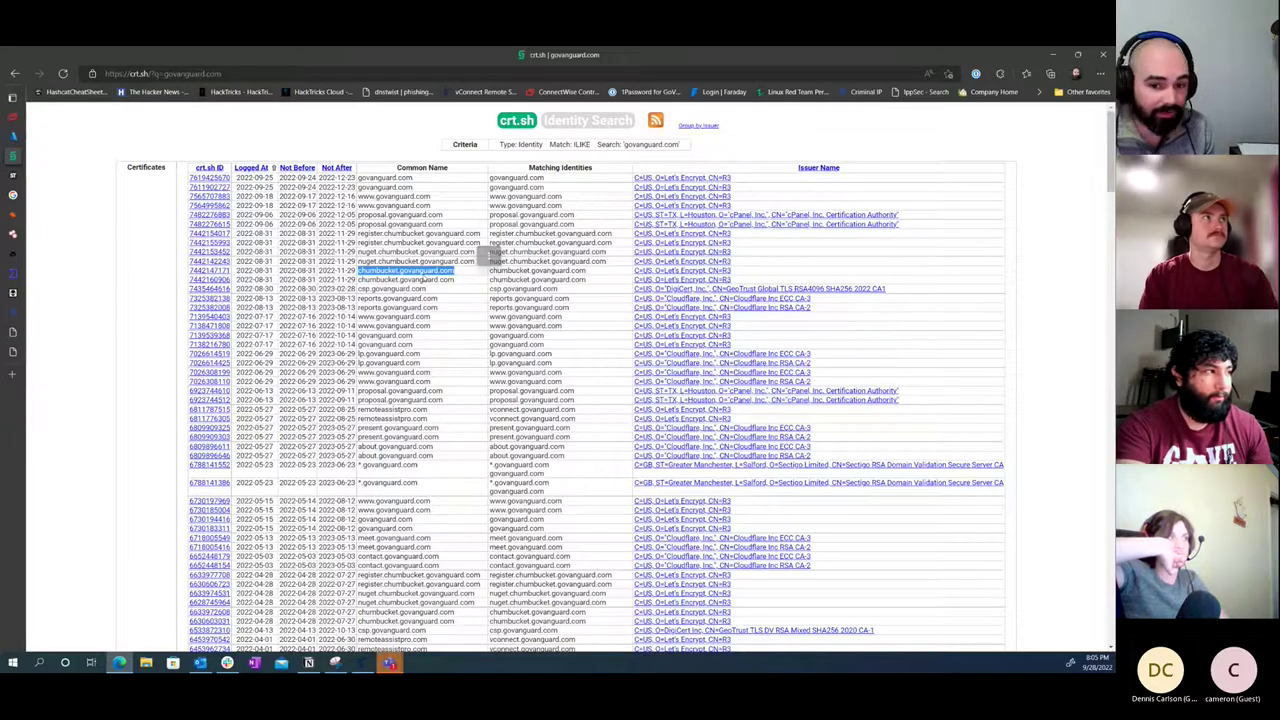
{"action": "left_click", "coordinate": [424, 281]}
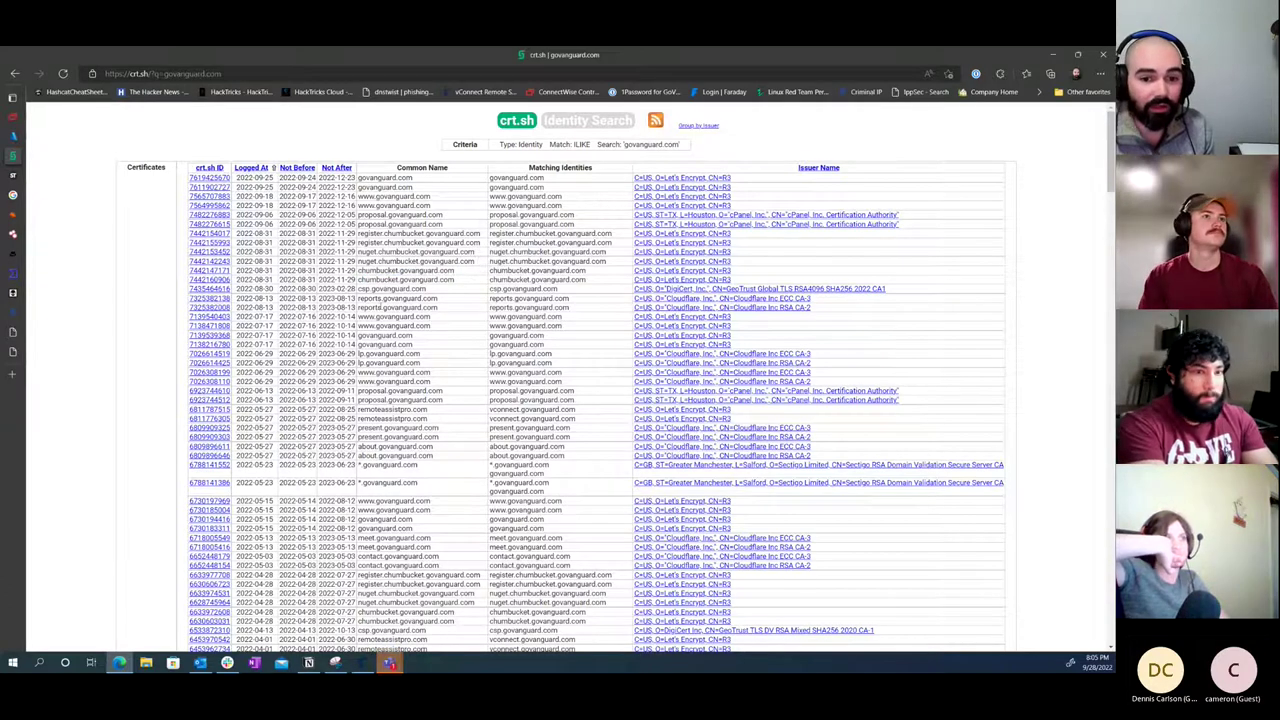
{"action": "mouse_move", "coordinate": [360, 307]}
{"action": "left_mouse_down"}
{"action": "mouse_move", "coordinate": [432, 307]}
{"action": "mouse_move", "coordinate": [362, 316]}
{"action": "mouse_move", "coordinate": [376, 317]}
{"action": "left_mouse_up"}
{"action": "left_click", "coordinate": [430, 312]}
{"action": "left_click", "coordinate": [381, 400]}
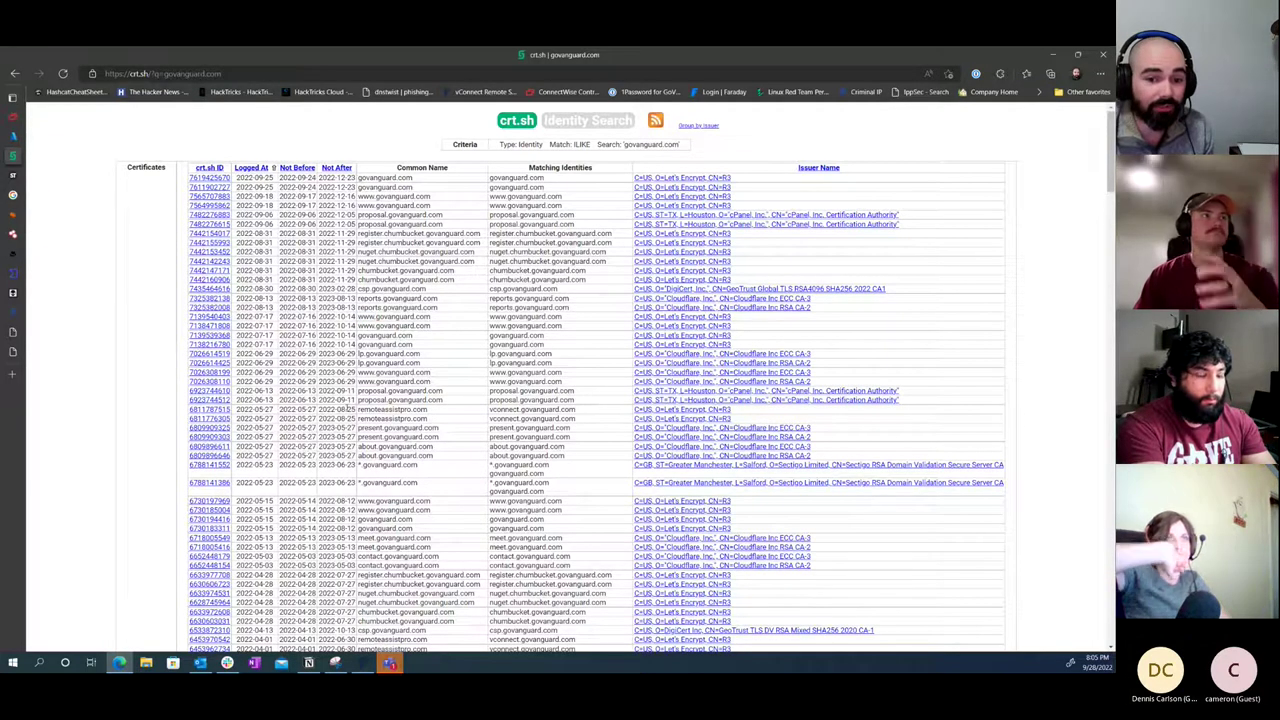
{"action": "left_click_drag", "start_coordinate": [357, 410], "coordinate": [430, 411]}
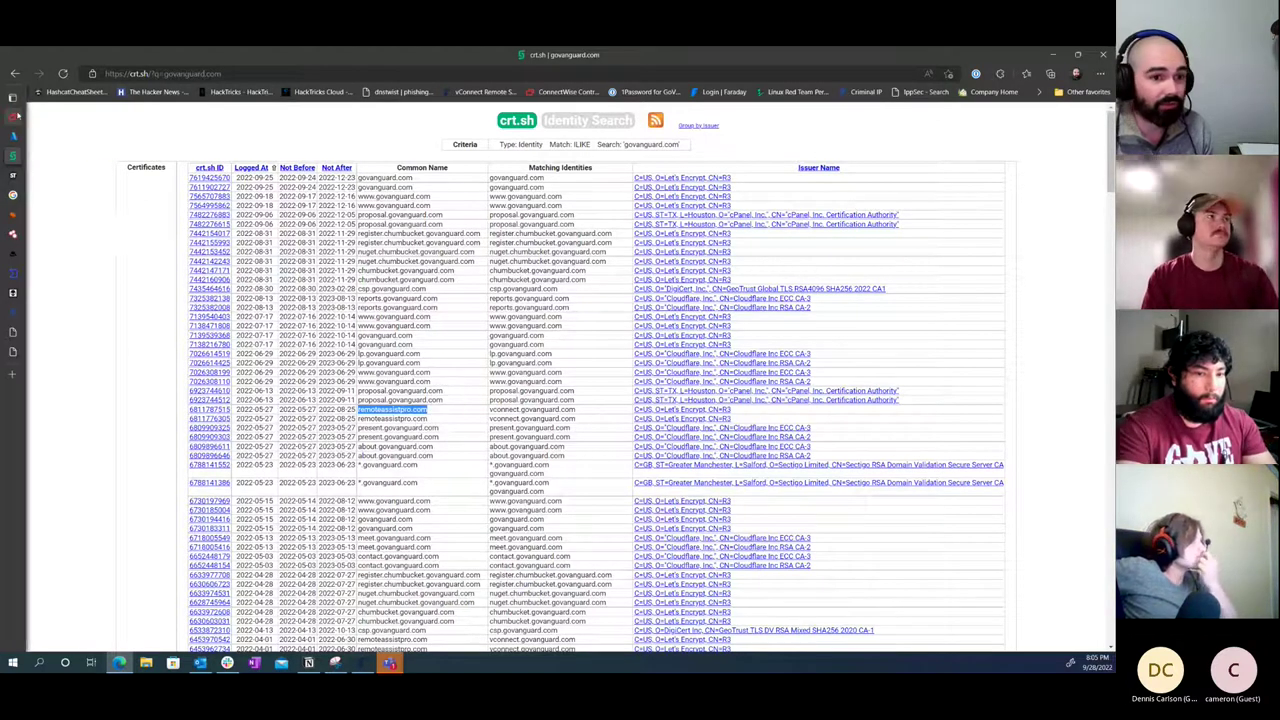
- Check the ConnectWise Control tab, return to highlight crt.sh's top result rows, then go to SecurityTrails
{"action": "left_click", "coordinate": [13, 117]}
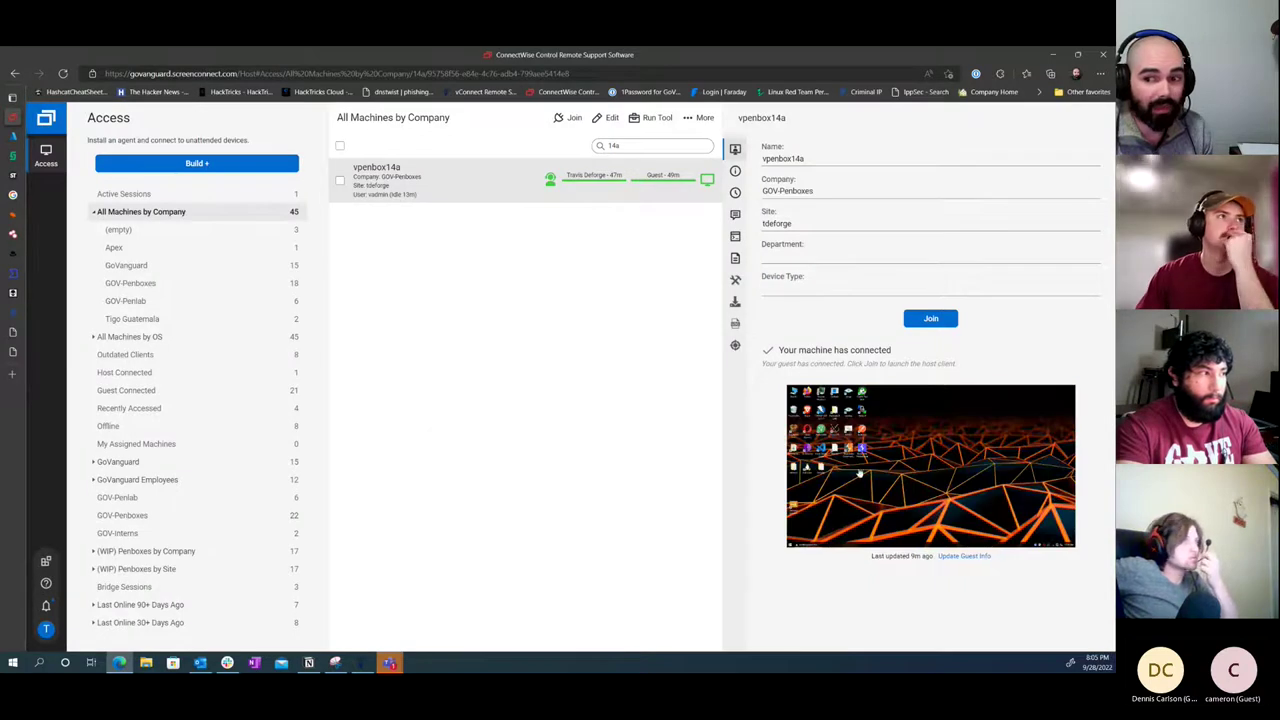
{"action": "mouse_move", "coordinate": [24, 156]}
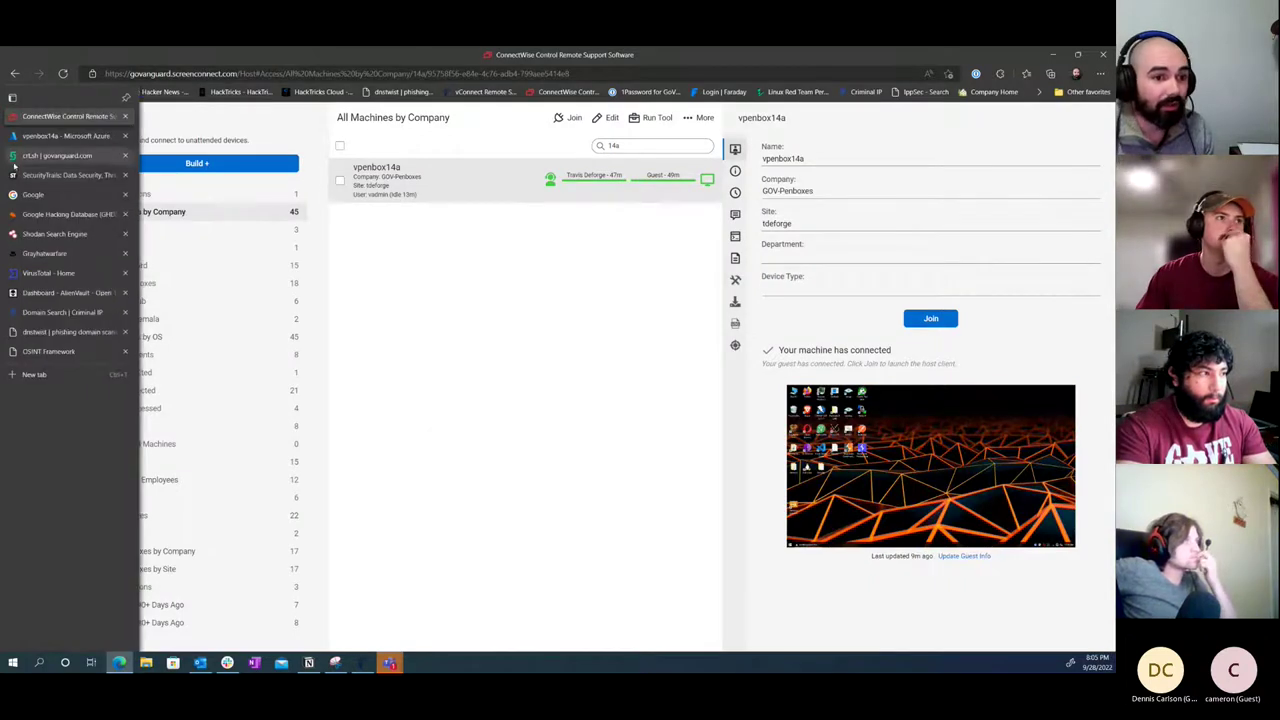
{"action": "left_click", "coordinate": [50, 156]}
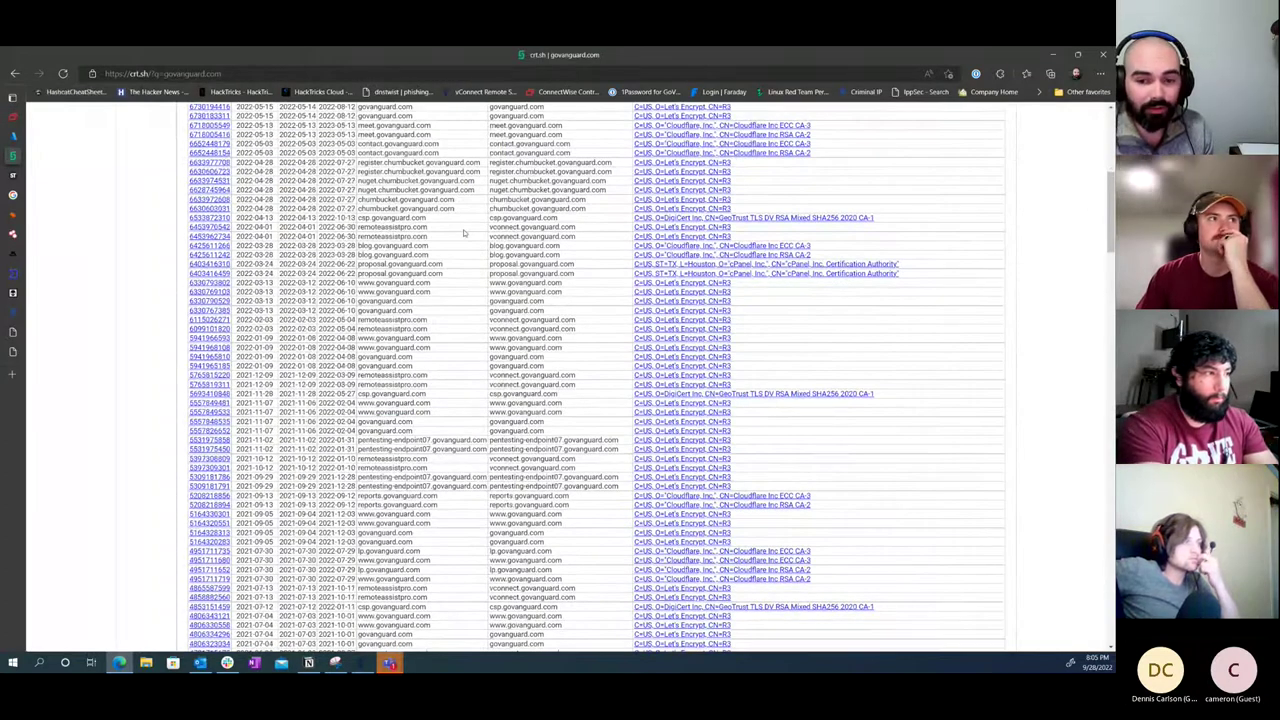
{"action": "scroll", "coordinate": [463, 233], "scroll_direction": "up", "scroll_amount": 5}
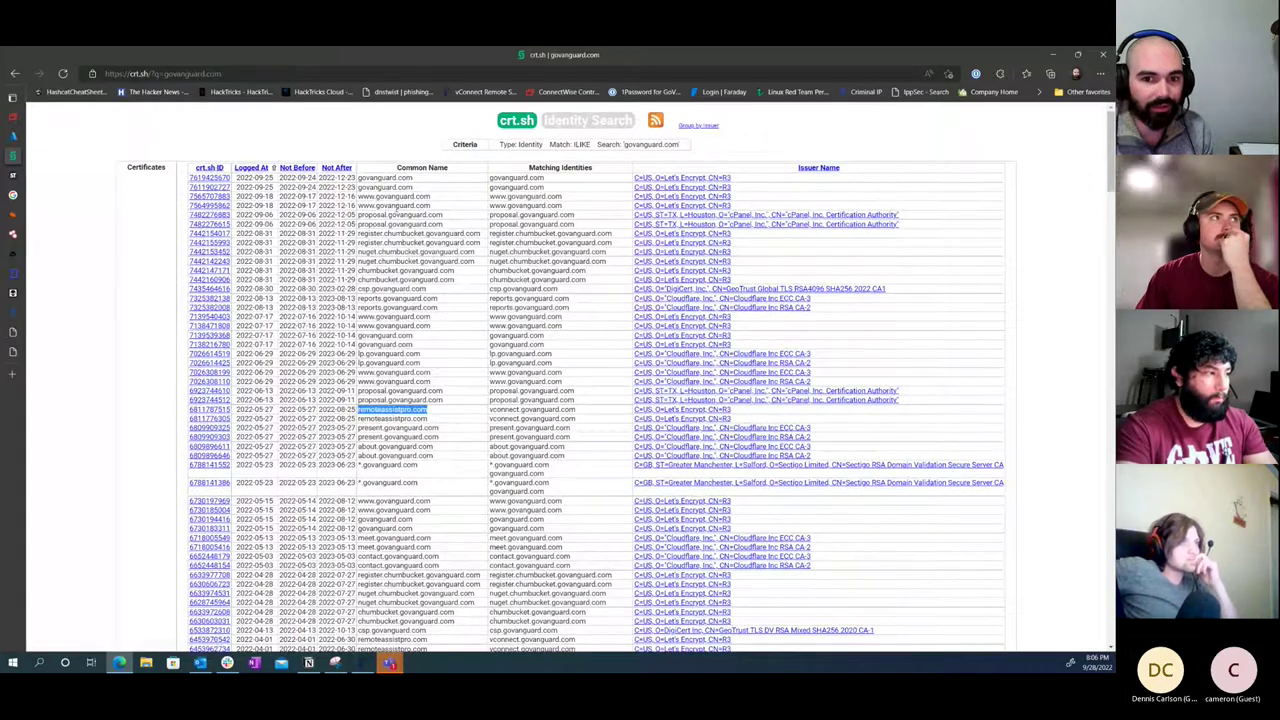
{"action": "left_click_drag", "start_coordinate": [192, 165], "coordinate": [700, 577]}
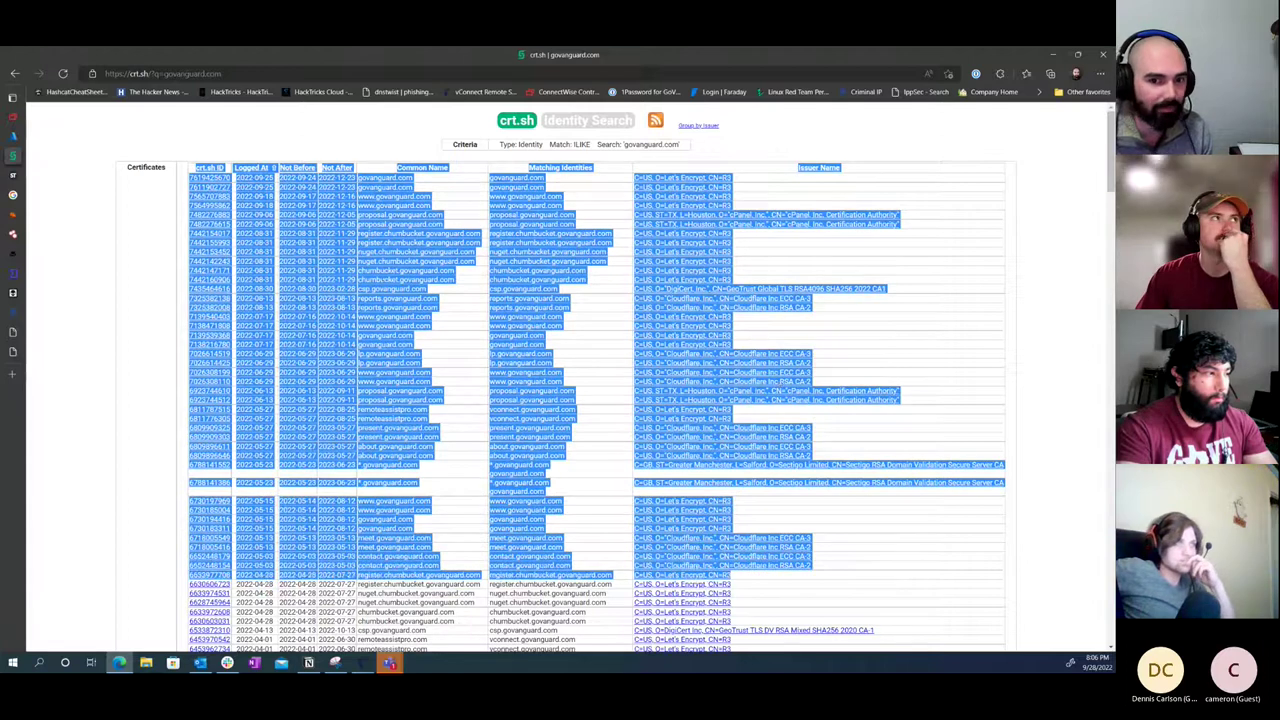
{"action": "left_click", "coordinate": [418, 354]}
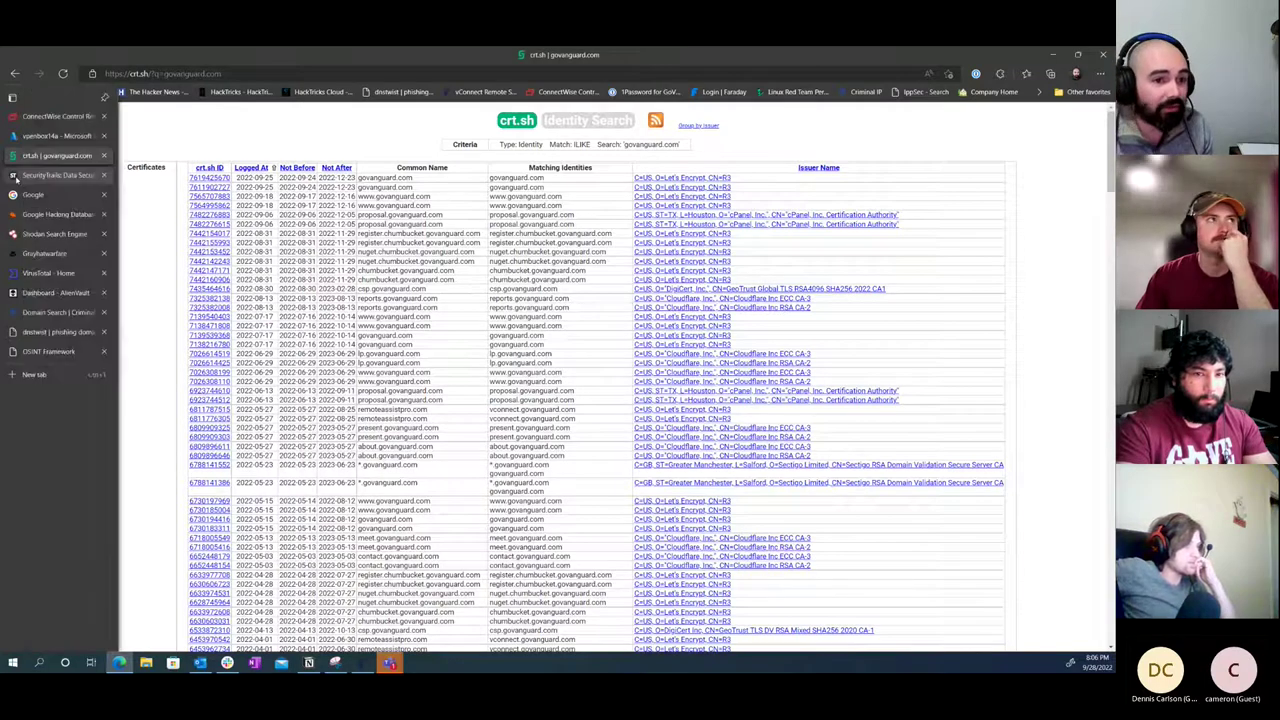
{"action": "left_click", "coordinate": [25, 175]}
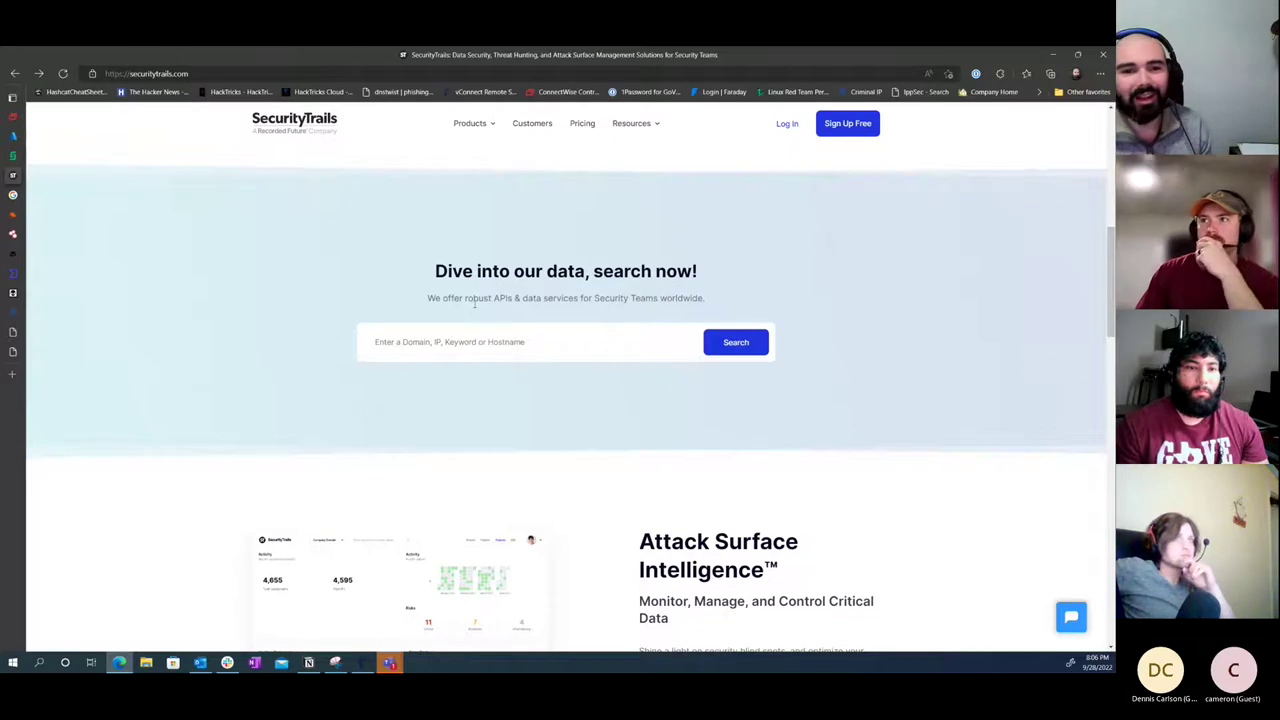
- Look up tesla.com in SecurityTrails to show its Akamai A and Microsoft MX records
{"action": "scroll", "coordinate": [469, 323], "scroll_direction": "up", "scroll_amount": 1}
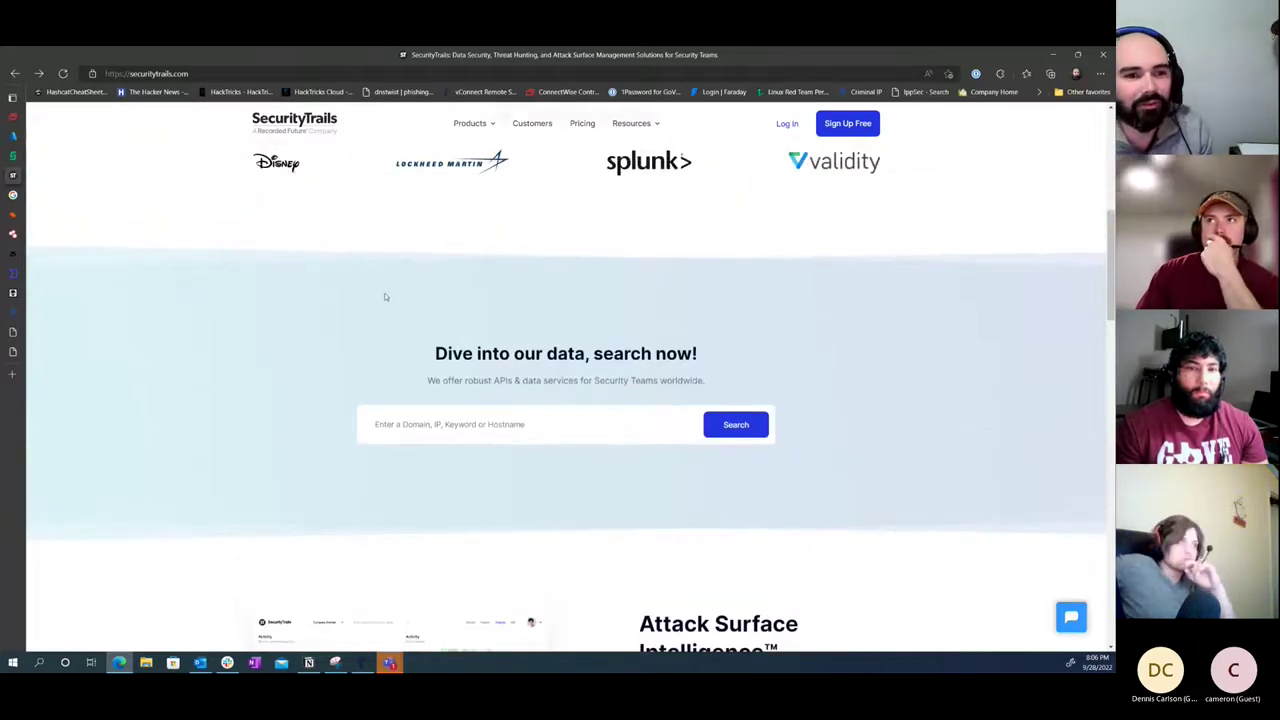
{"action": "left_click", "coordinate": [472, 426]}
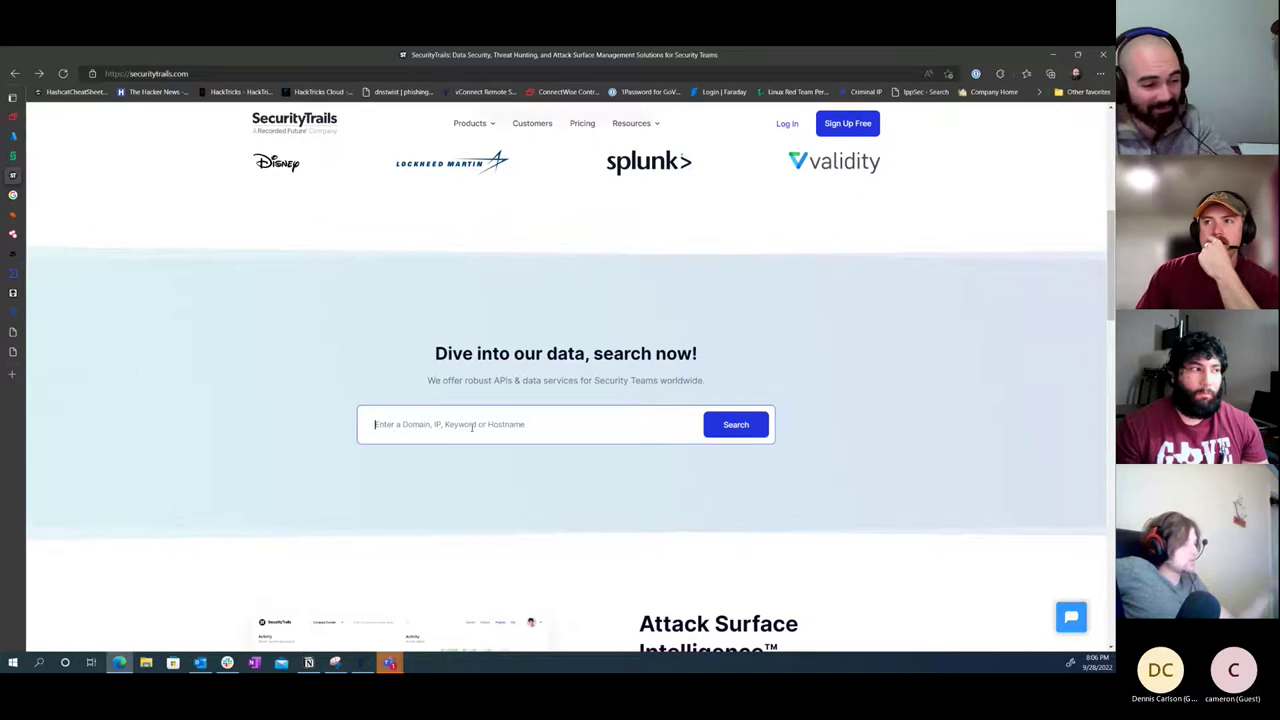
{"action": "scroll", "coordinate": [793, 336], "scroll_direction": "up", "scroll_amount": 4}
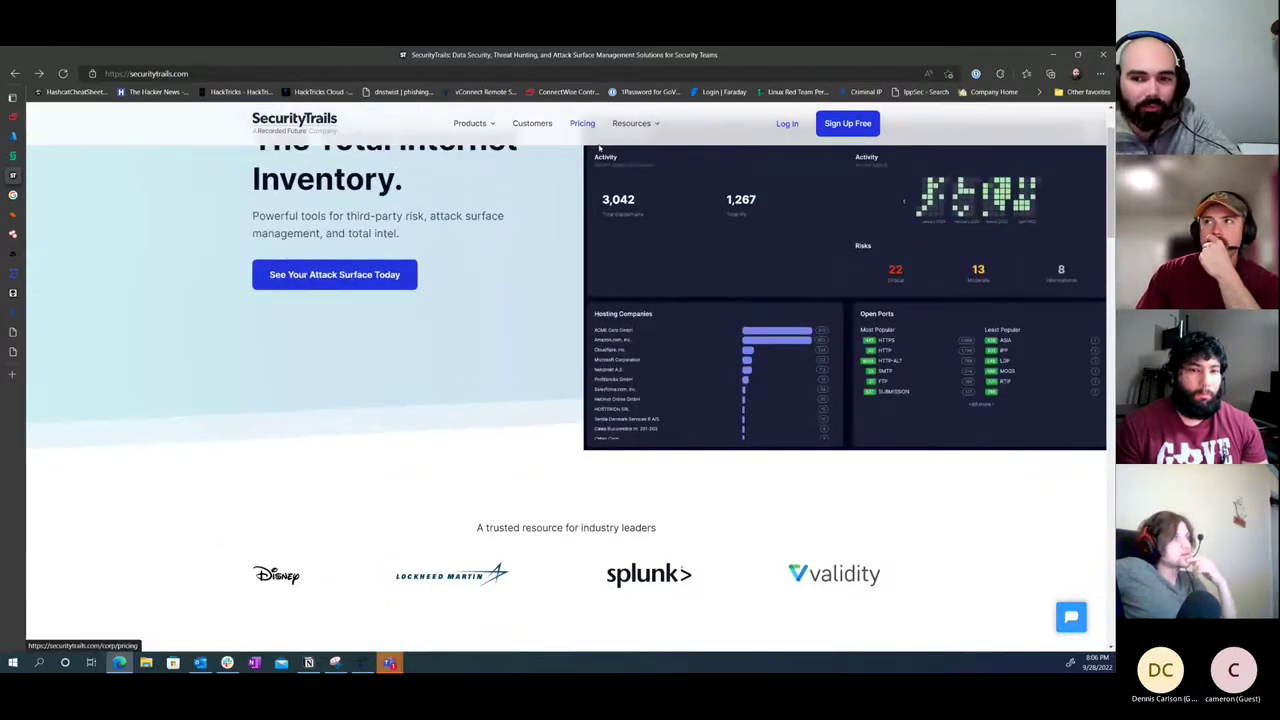
{"action": "scroll", "coordinate": [585, 130], "scroll_direction": "up", "scroll_amount": 1}
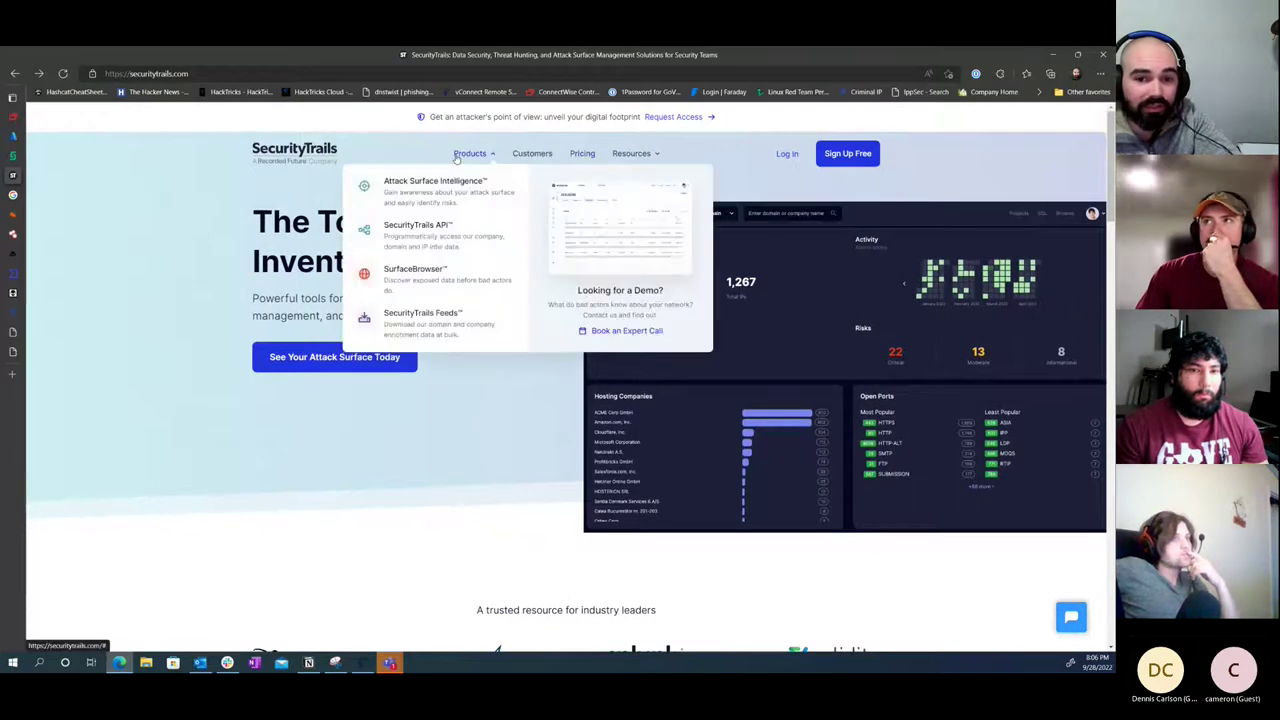
{"action": "scroll", "coordinate": [443, 389], "scroll_direction": "down", "scroll_amount": 5}
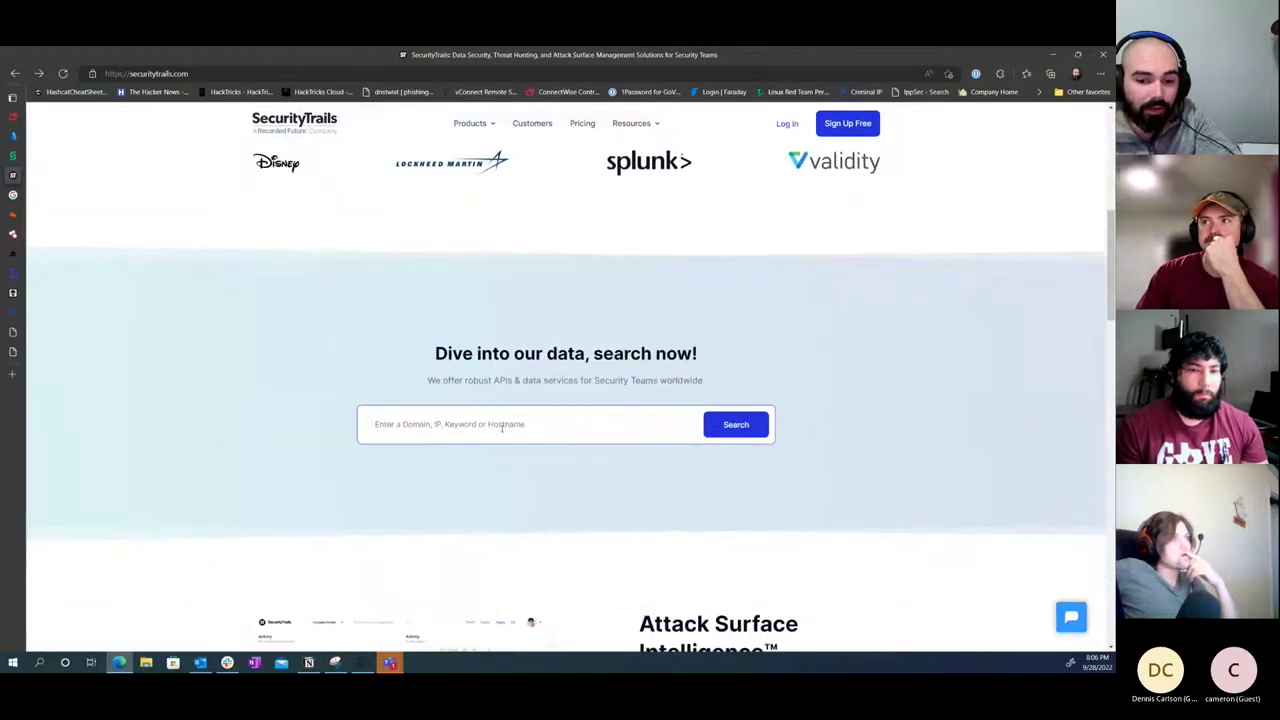
{"action": "type", "text": "tesla.com"}
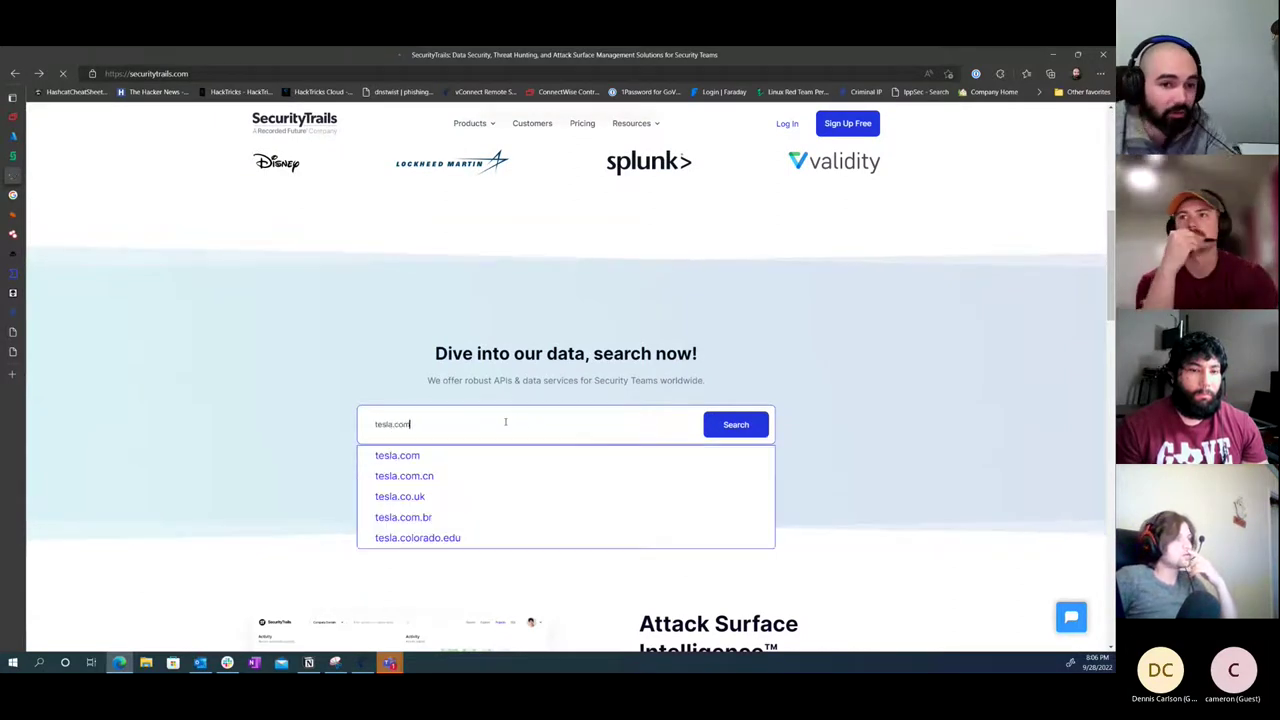
{"action": "key", "text": "Return"}
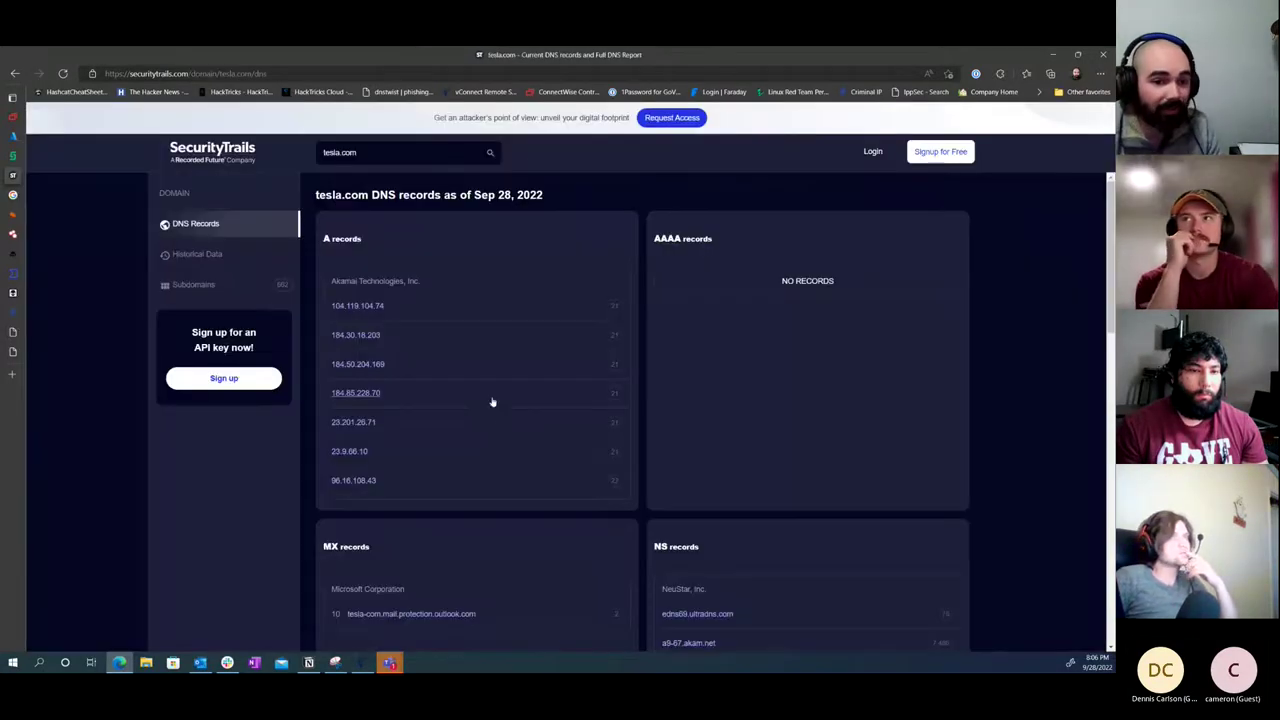
- Open the tesla.com Subdomains list of 662 entries and scroll through it
{"action": "left_click", "coordinate": [221, 286]}
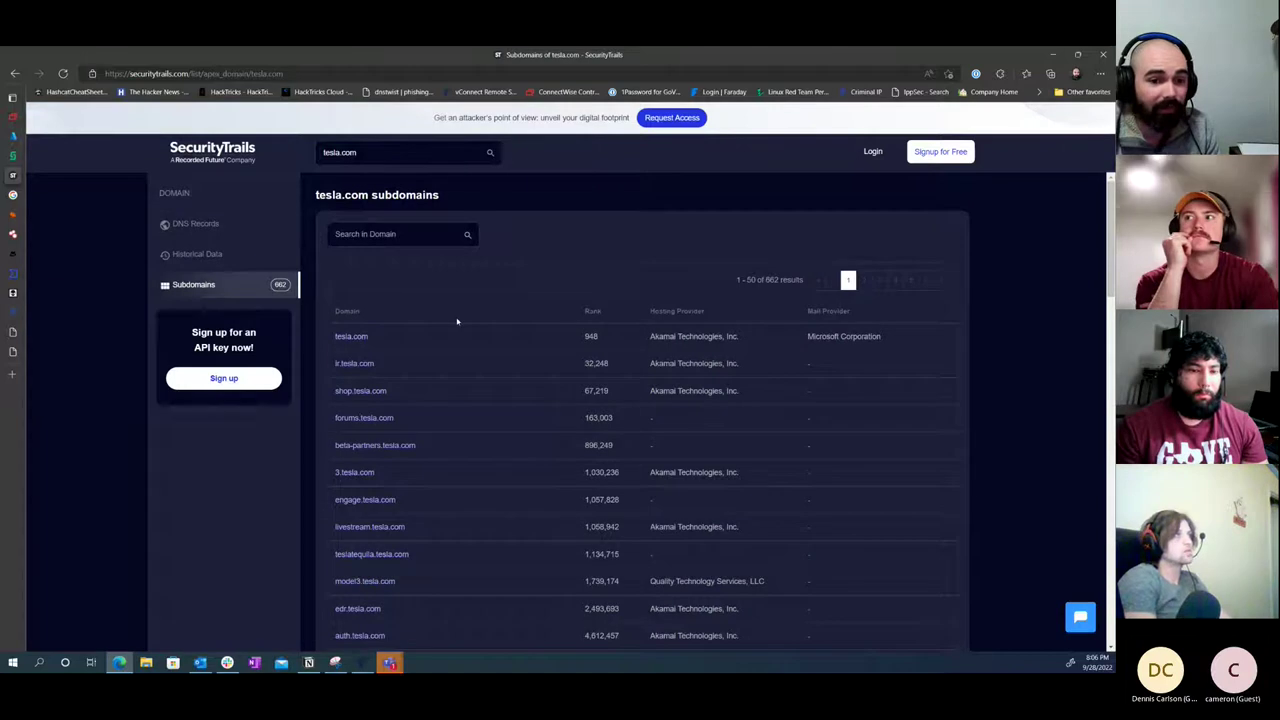
{"action": "scroll", "coordinate": [508, 333], "scroll_direction": "down", "scroll_amount": 1}
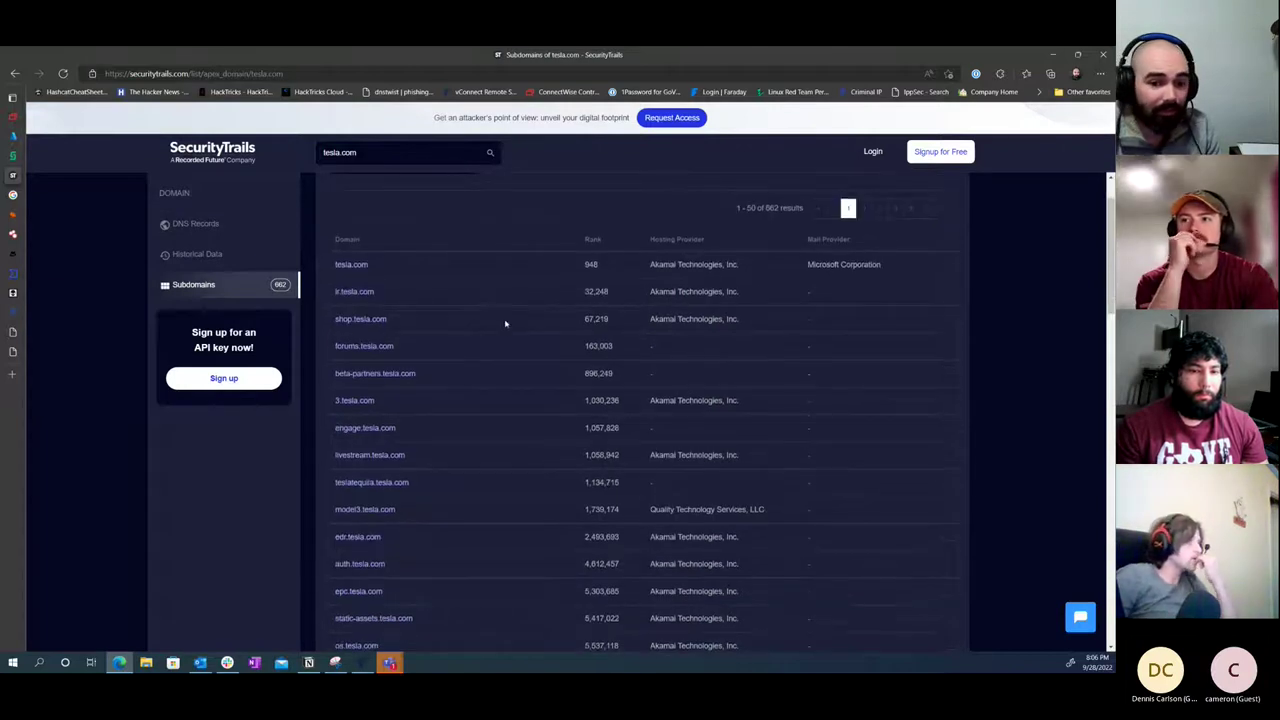
{"action": "scroll", "coordinate": [446, 300], "scroll_direction": "down", "scroll_amount": 3}
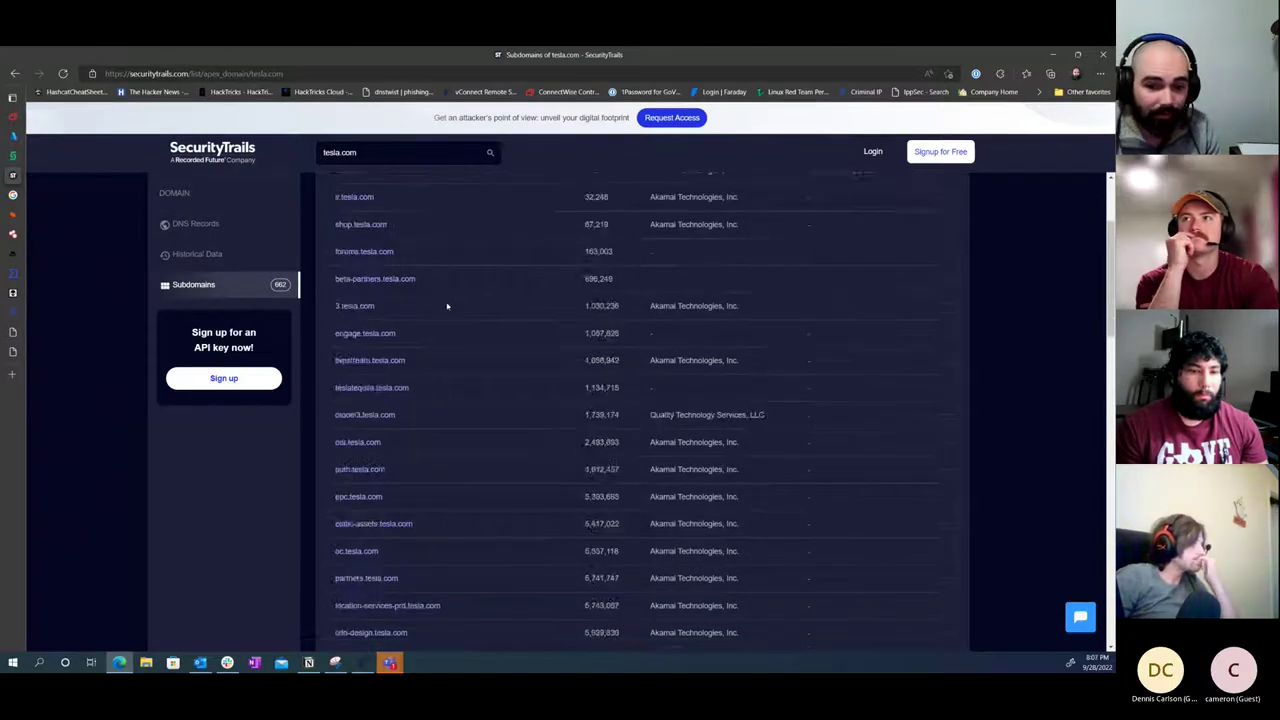
{"action": "scroll", "coordinate": [493, 287], "scroll_direction": "up", "scroll_amount": 1}
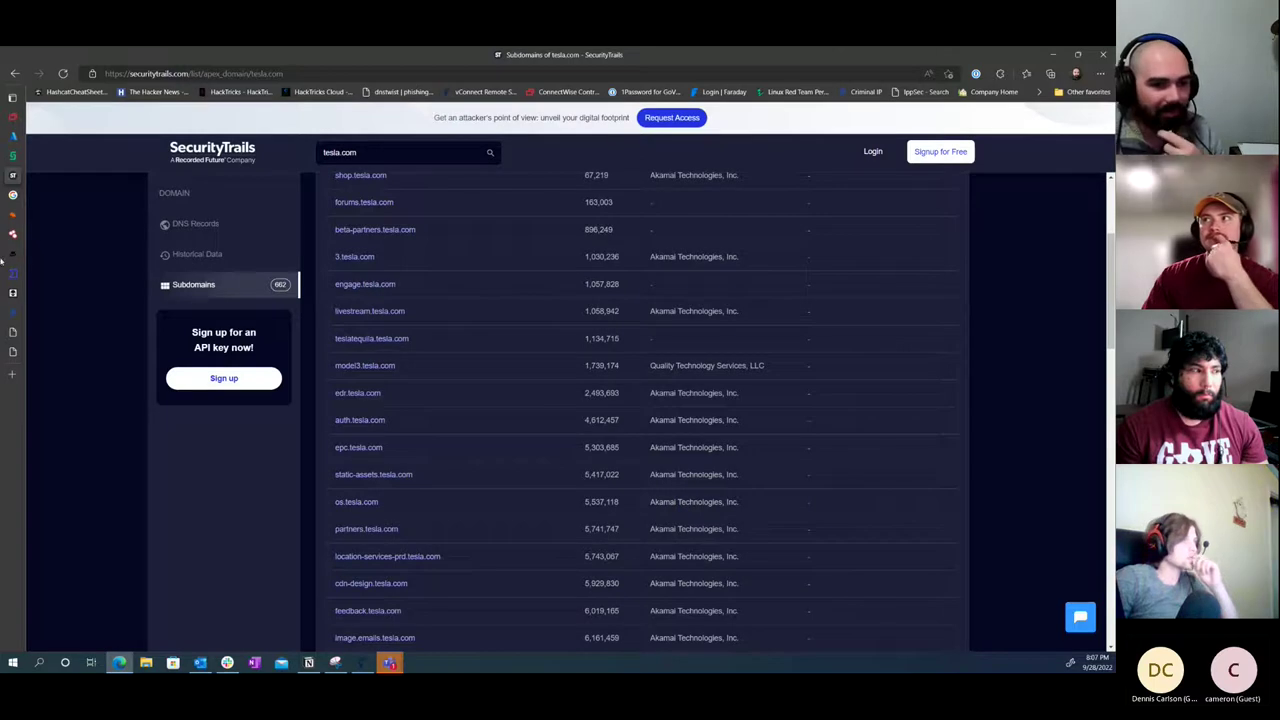
{"action": "mouse_move", "coordinate": [15, 195]}
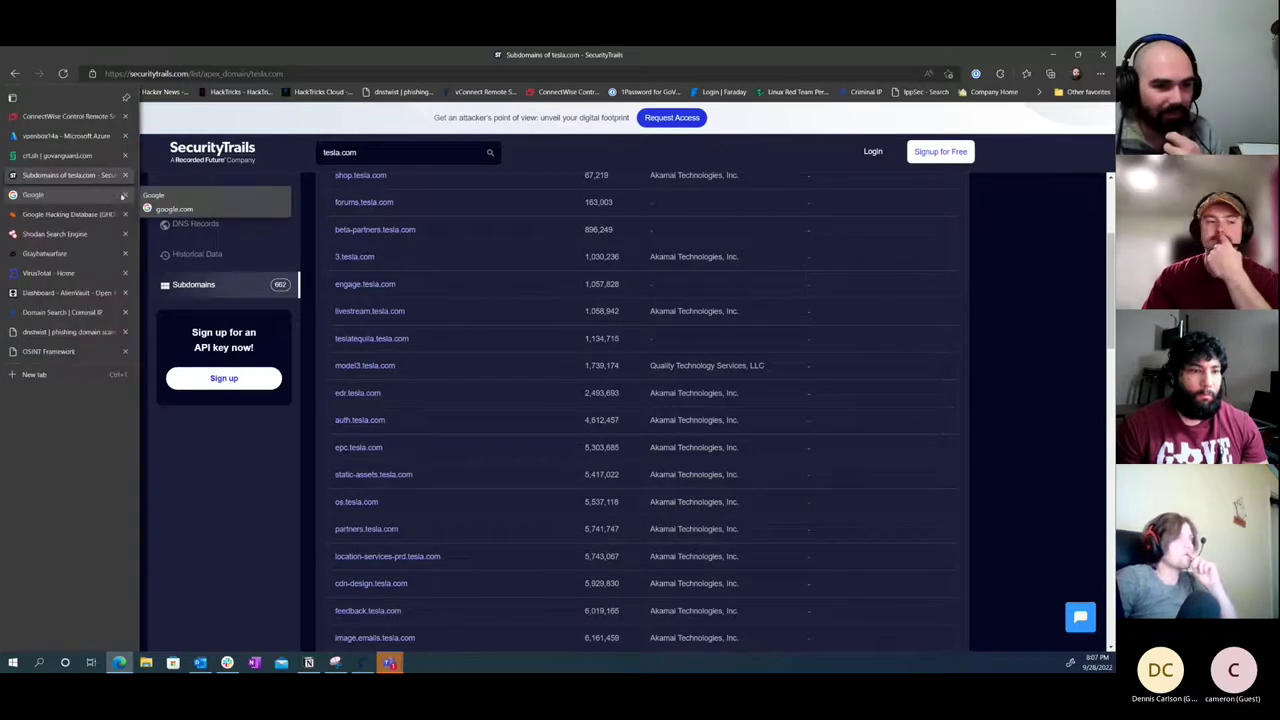
- Review the Google Hacking Database's 7,536 dorks, then open a new blank tab
{"action": "left_click", "coordinate": [12, 214]}
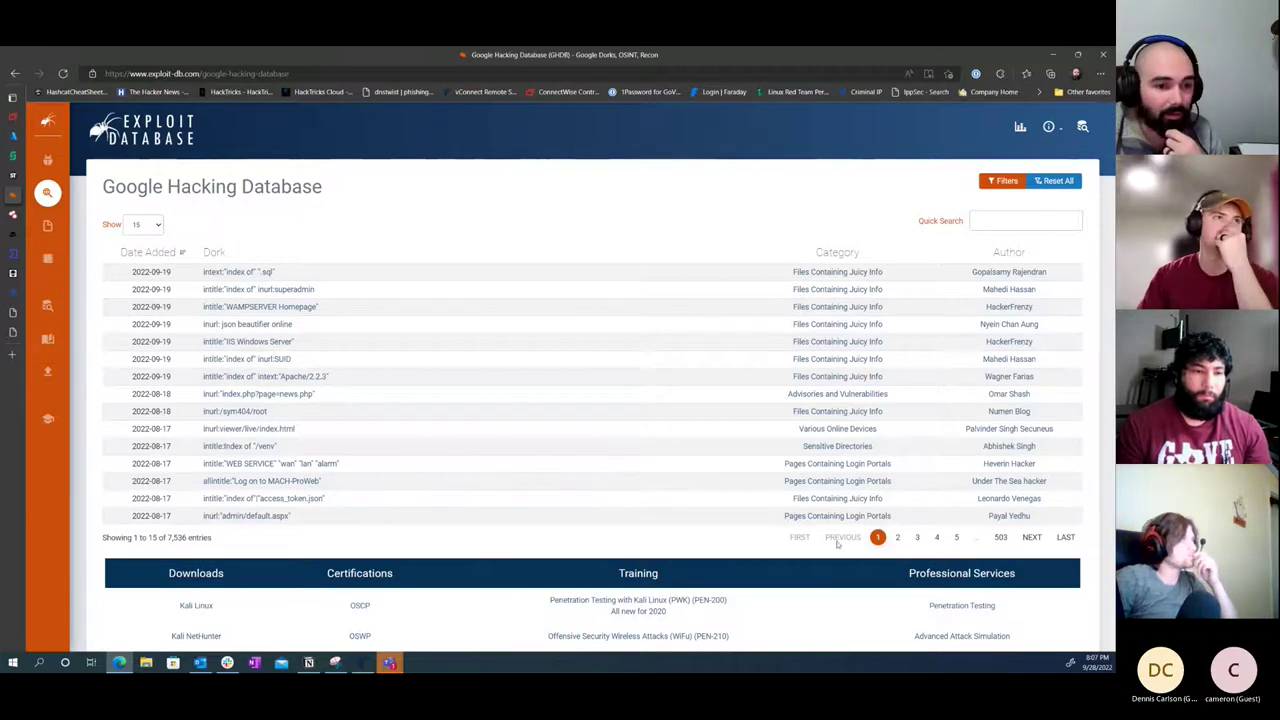
{"action": "mouse_move", "coordinate": [50, 305]}
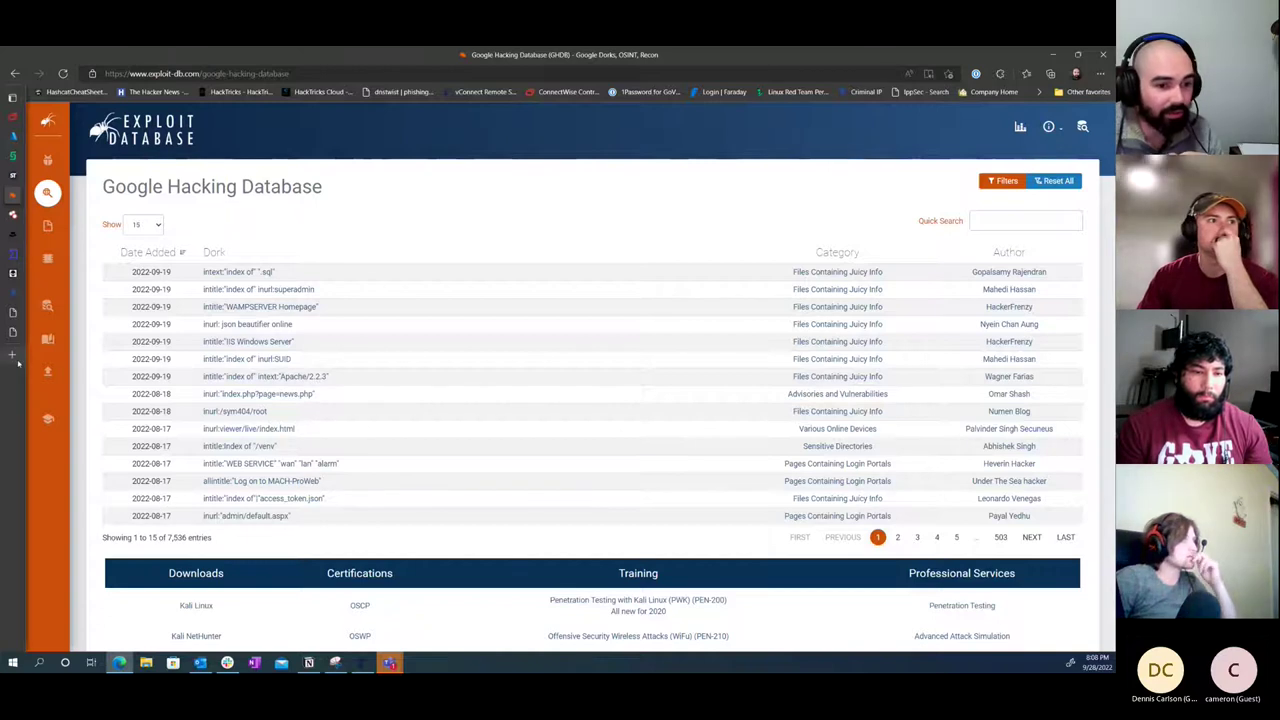
{"action": "left_click", "coordinate": [13, 355]}
- Search Bing for 'govanguard github' and open the GoVanguard GitHub organisation result
{"action": "type", "text": "gov"}
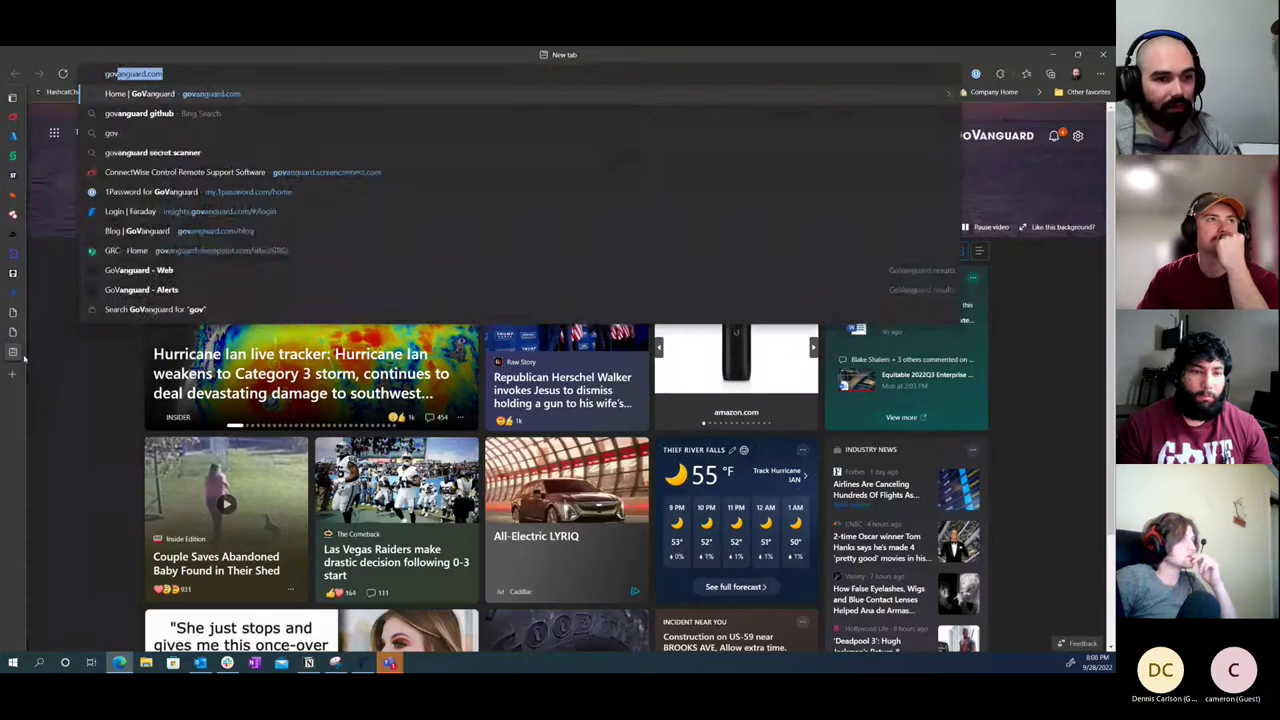
{"action": "type", "text": "anguard github"}
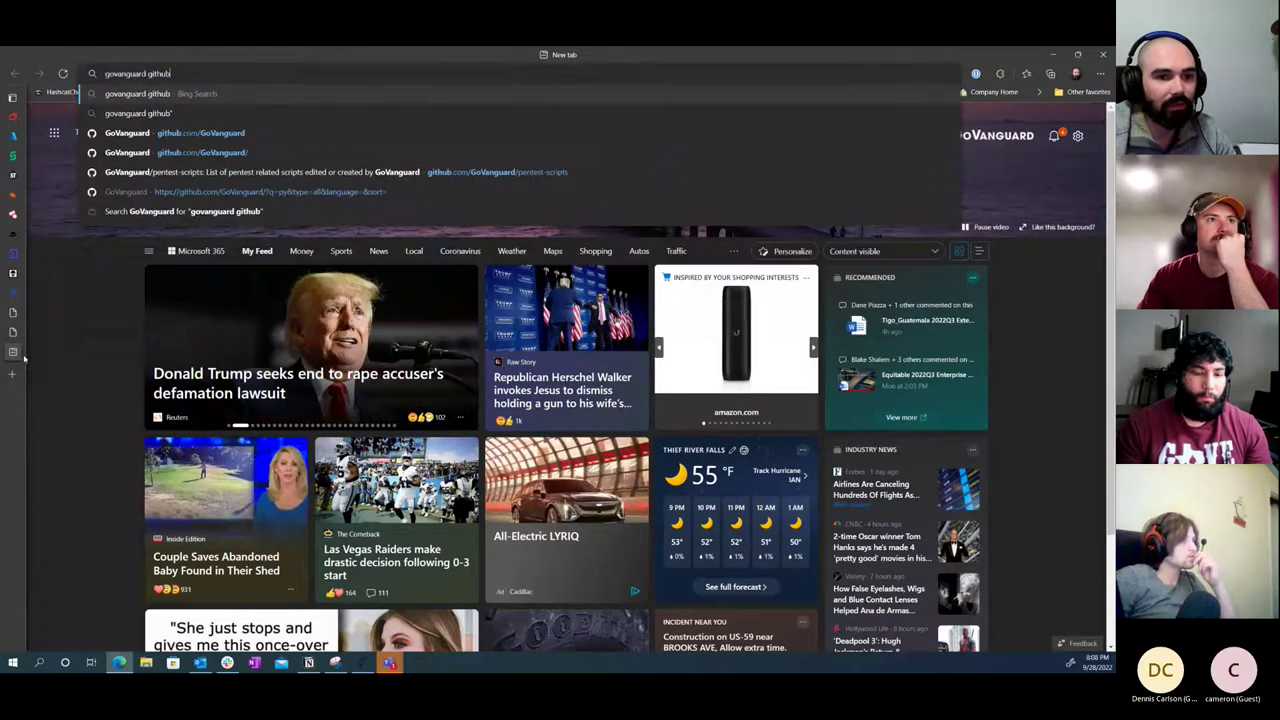
{"action": "key", "text": "Return"}
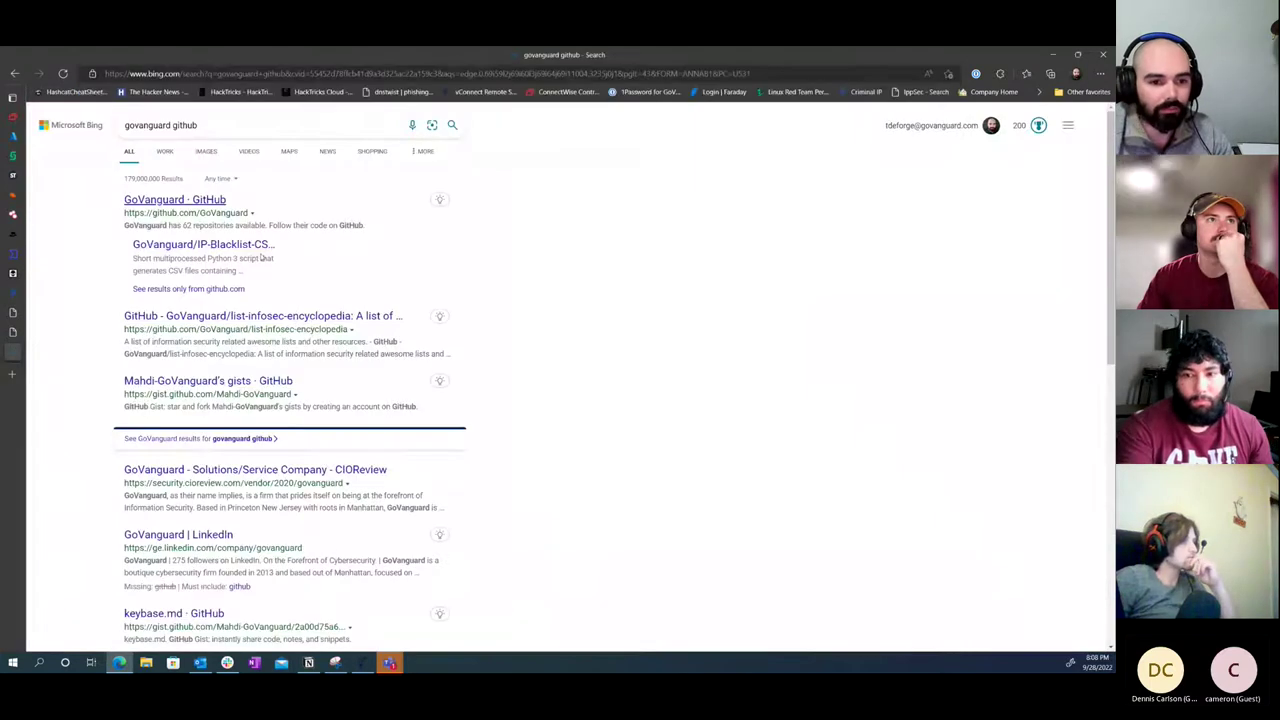
{"action": "left_click", "coordinate": [172, 202]}
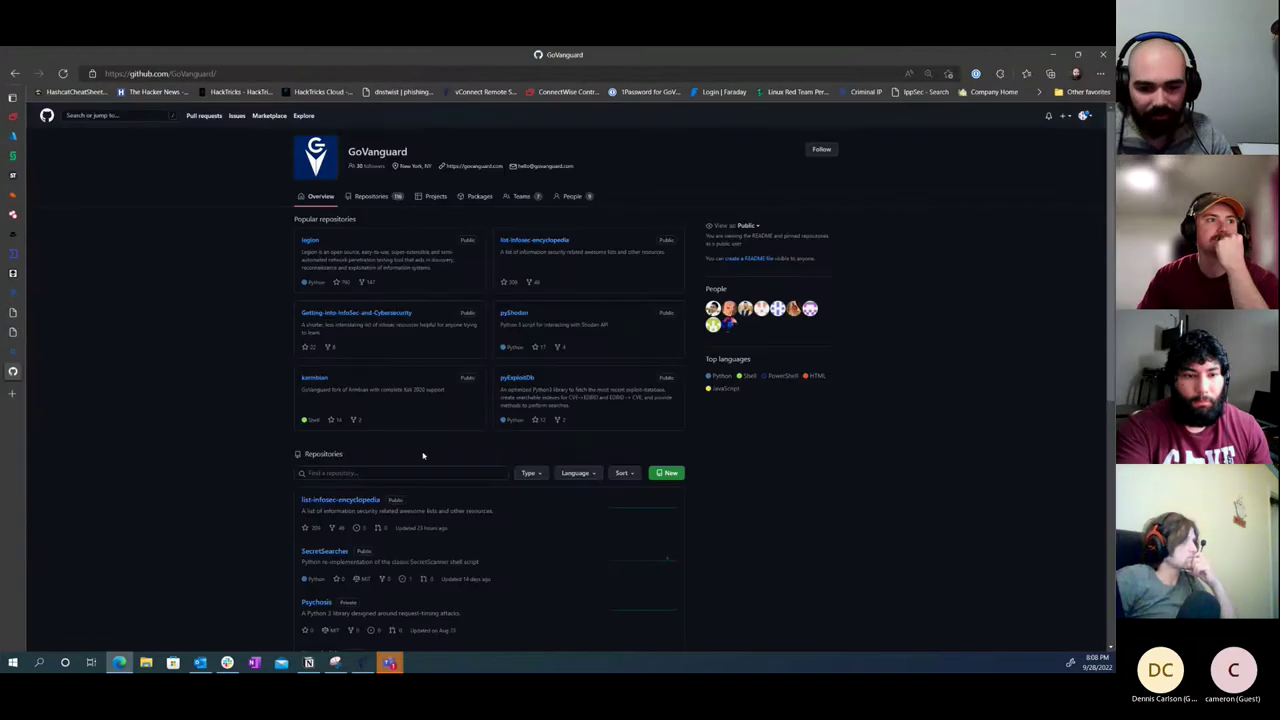
- Filter GoVanguard's repositories by 'pen' and open pentest-scripts
{"action": "scroll", "coordinate": [398, 402], "scroll_direction": "down", "scroll_amount": 2}
{"action": "left_click", "coordinate": [396, 392]}
{"action": "type", "text": "pent"}
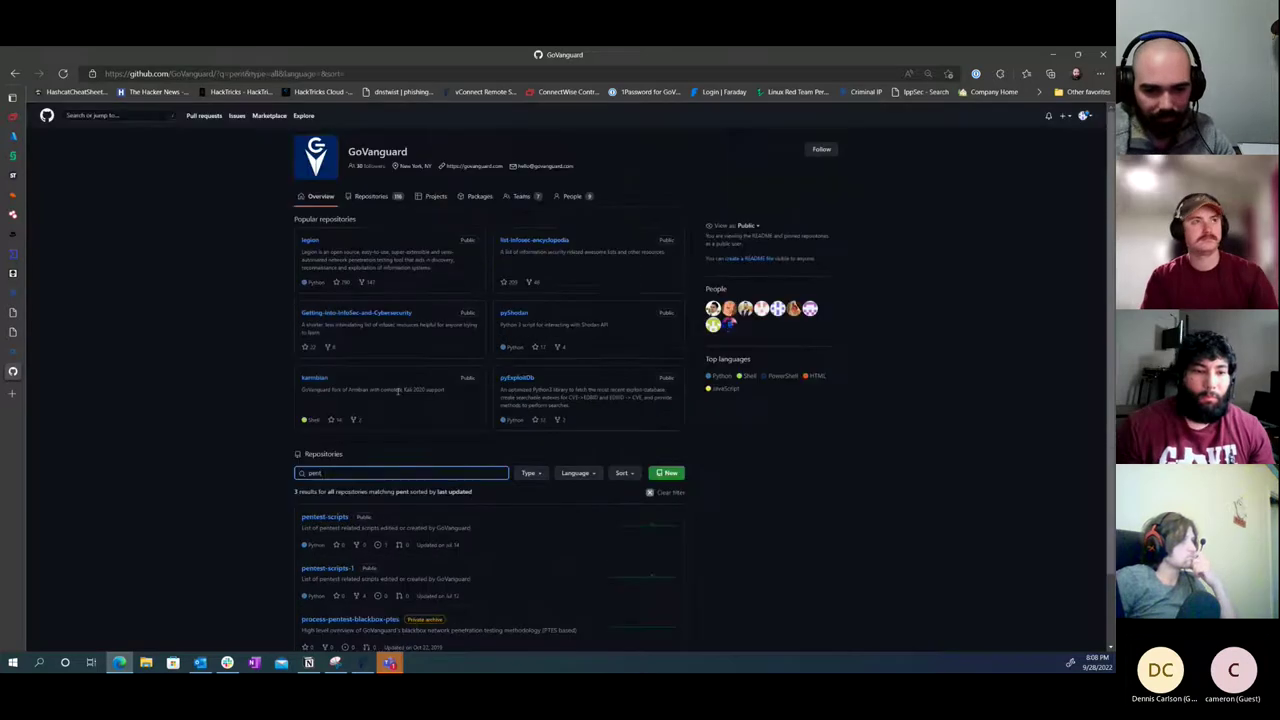
{"action": "left_click", "coordinate": [324, 438]}
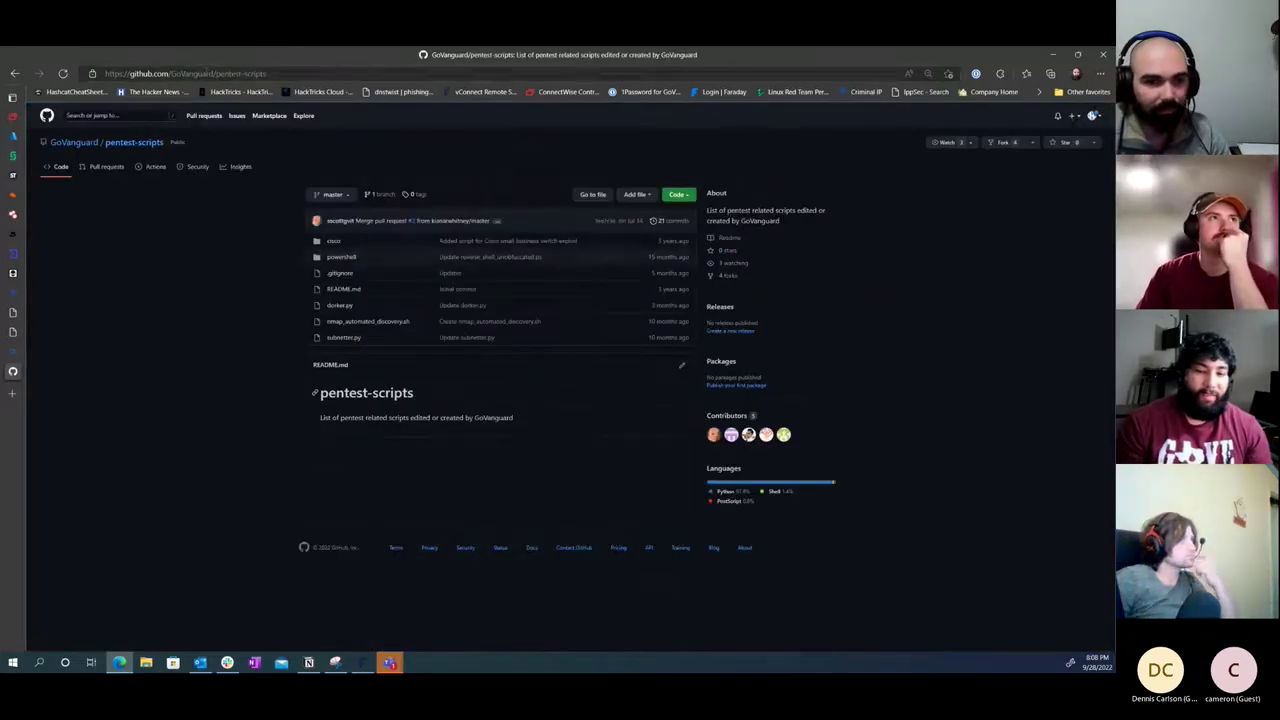
{"action": "left_click", "coordinate": [209, 73]}
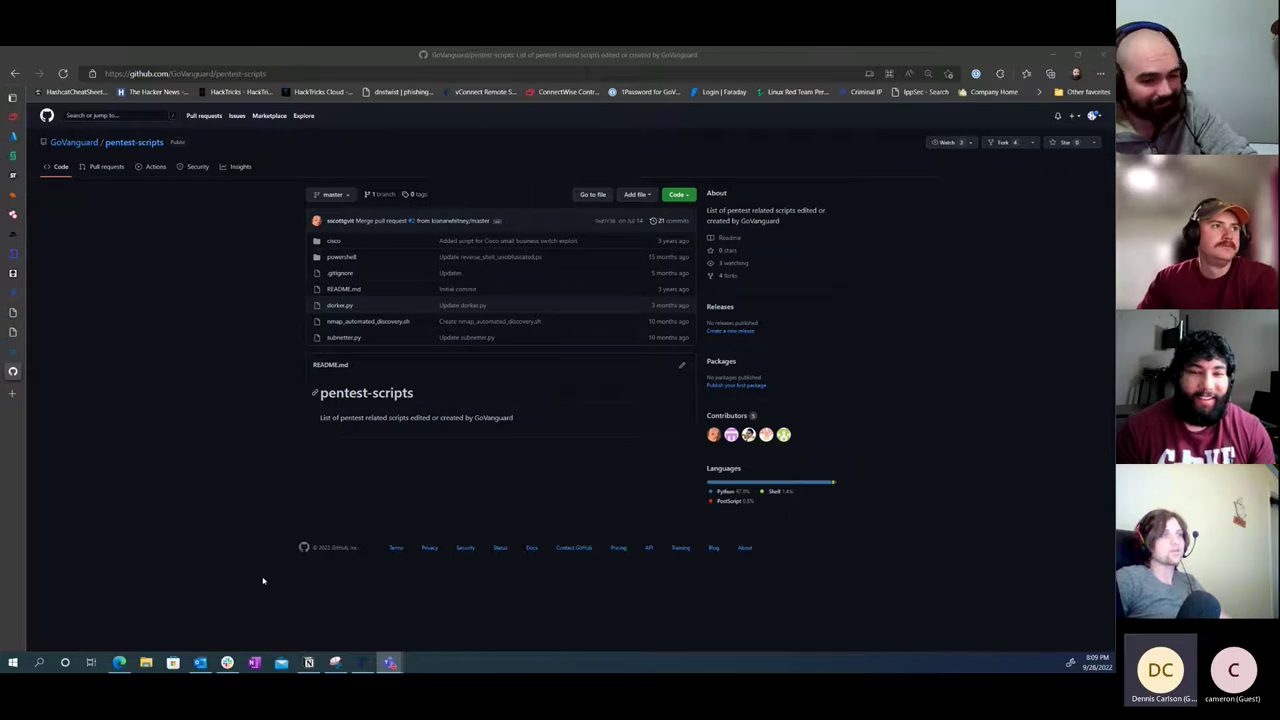
- In the Kali VM, close the extra terminal, clear the screen and list the home directory
{"action": "left_click", "coordinate": [362, 662]}
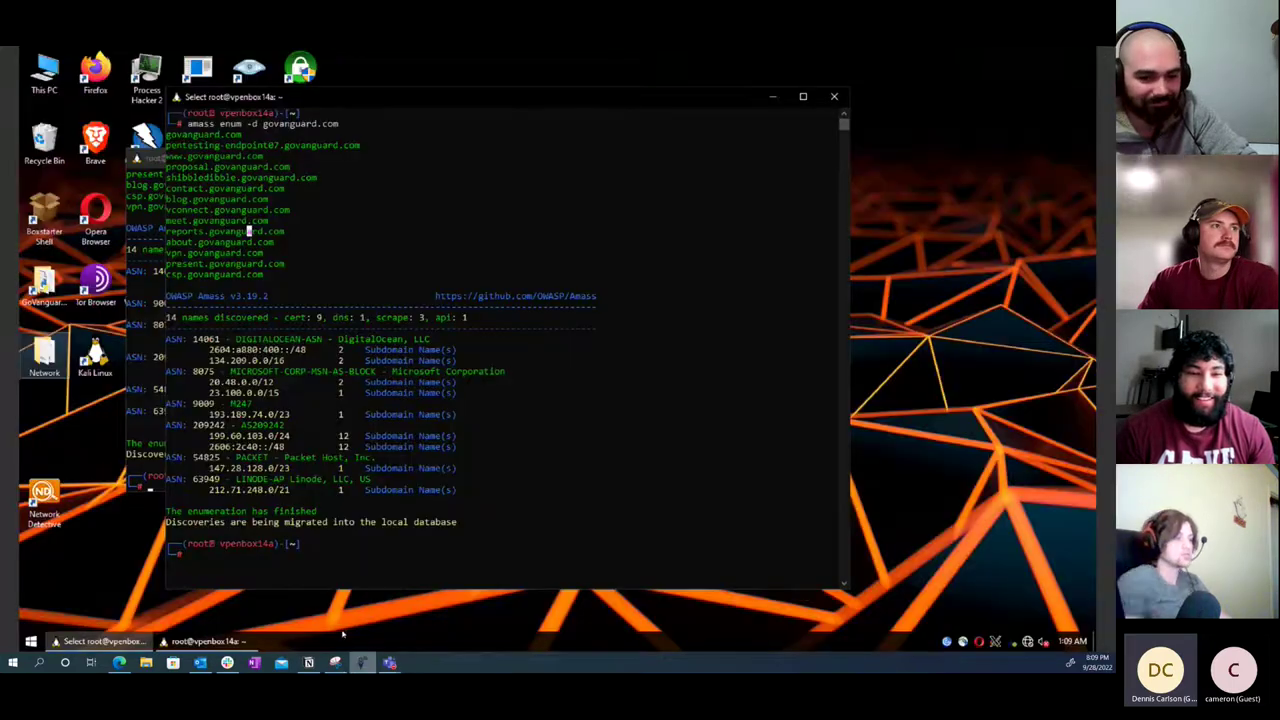
{"action": "left_click", "coordinate": [834, 96]}
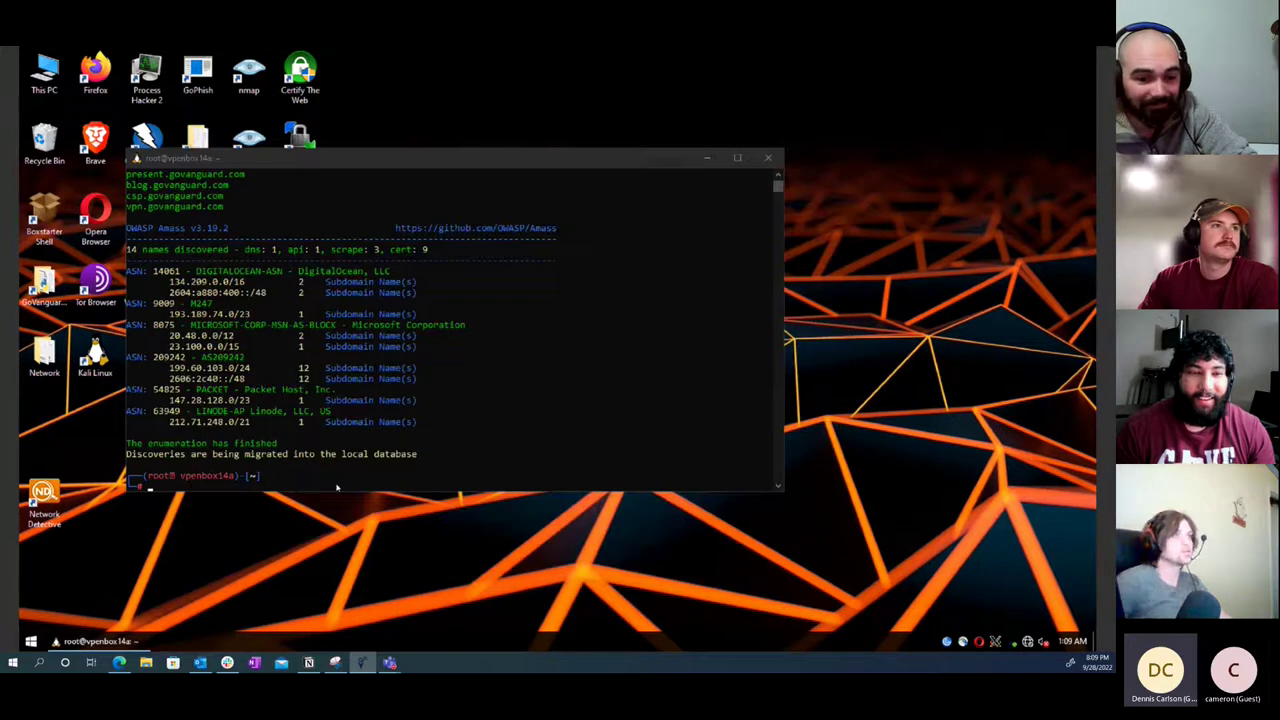
{"action": "left_click", "coordinate": [337, 487]}
{"action": "type", "text": "cd"}
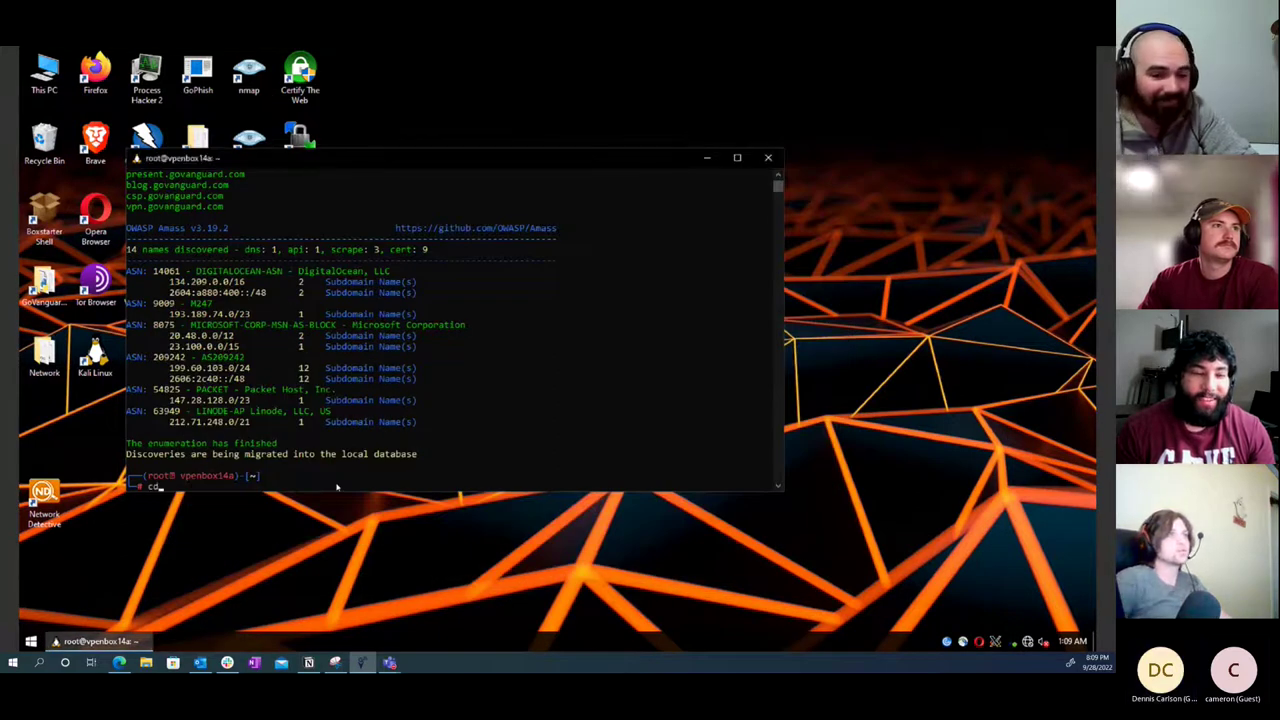
{"action": "key", "text": "BackSpace"}
{"action": "type", "text": "lear"}
{"action": "key", "text": "Return"}
{"action": "type", "text": "ls"}
{"action": "key", "text": "Return"}
- Move into ~/tools/pentest-scripts and list its scripts
{"action": "type", "text": "cd tools"}
{"action": "key", "text": "Return"}
{"action": "type", "text": "cd pen"}
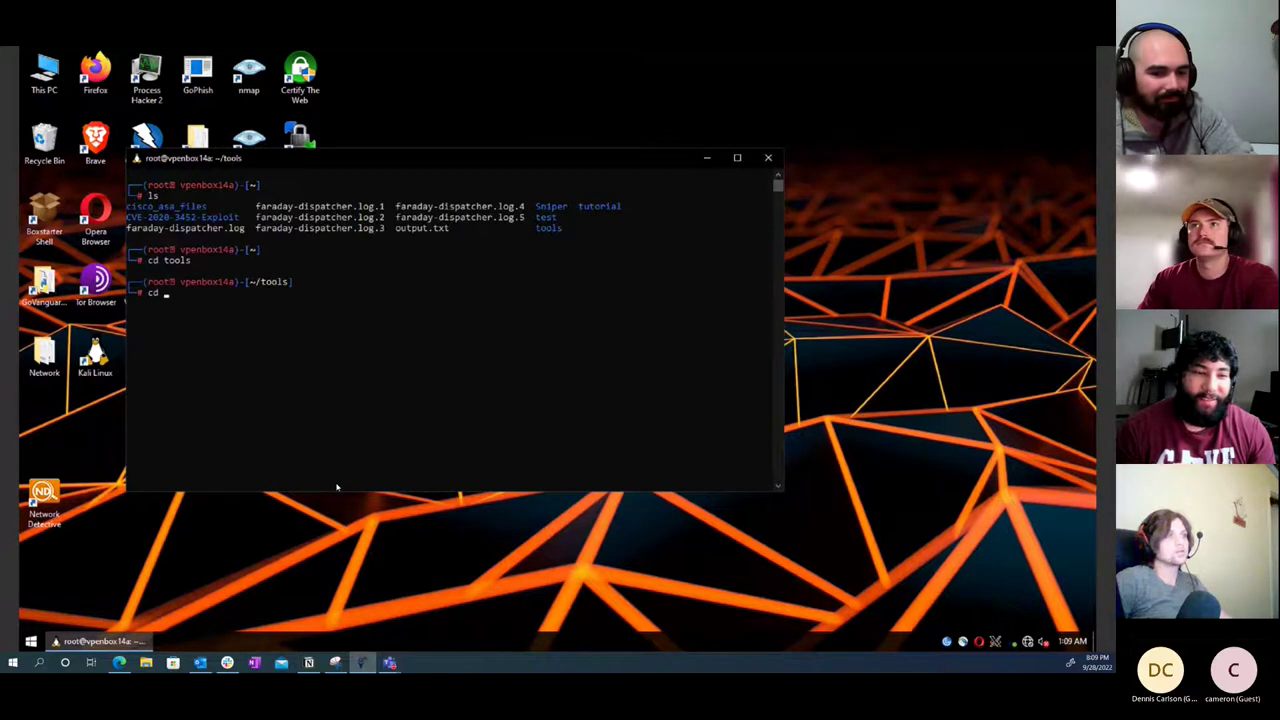
{"action": "key", "text": "Tab"}
{"action": "key", "text": "Return"}
{"action": "type", "text": "ls"}
{"action": "key", "text": "Return"}
- Clear the terminal and line up 'nano dorker.py' to edit the dorker script
{"action": "type", "text": "clear"}
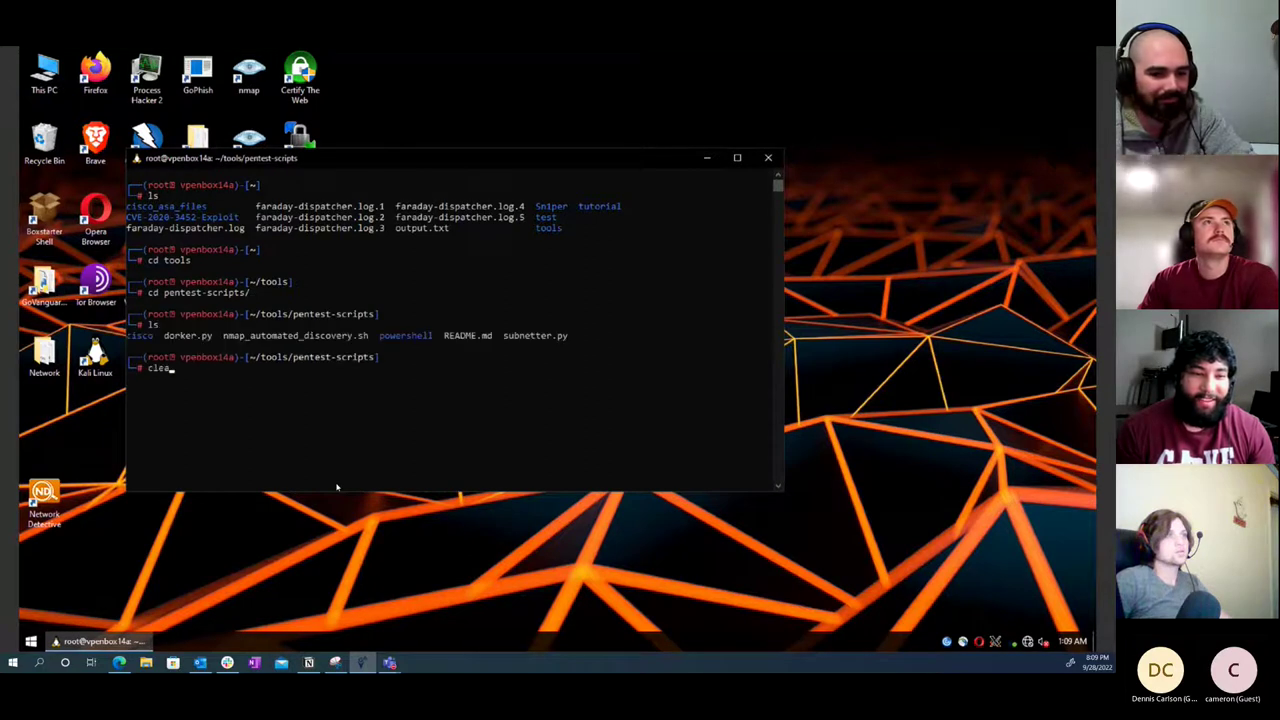
{"action": "key", "text": "Return"}
{"action": "type", "text": "nano"}
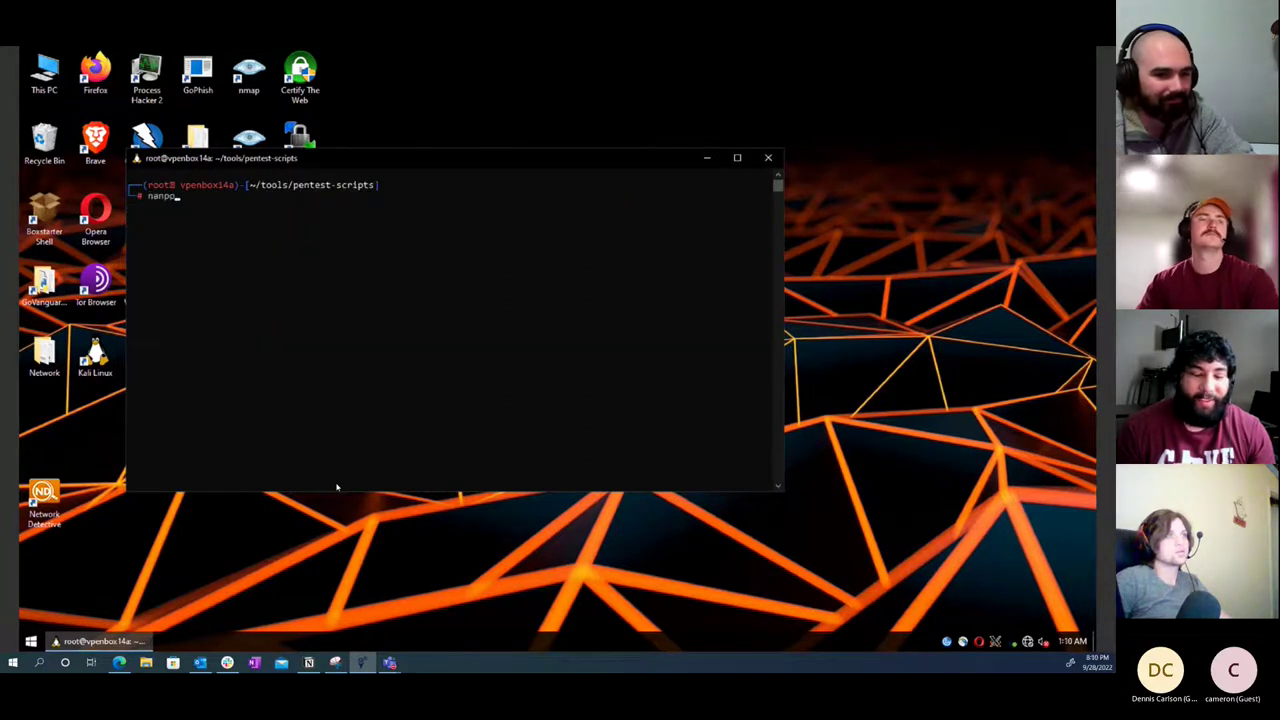
{"action": "type", "text": " dorker.py"}
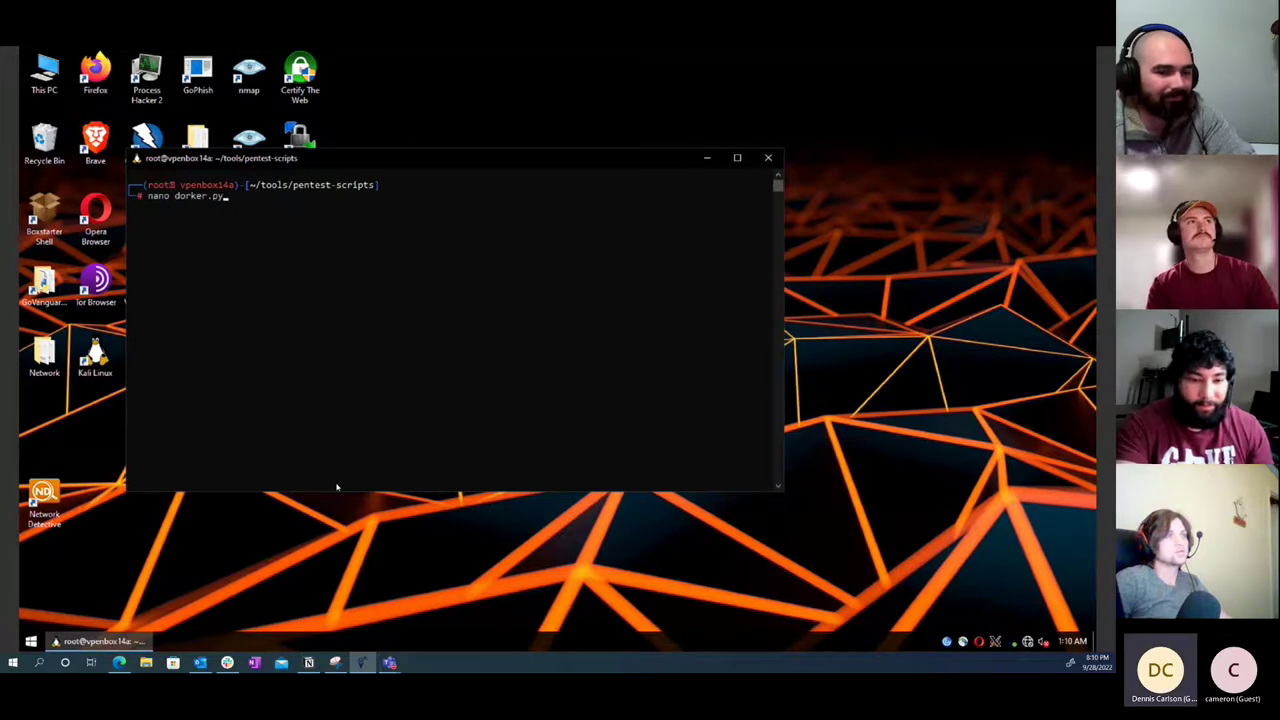
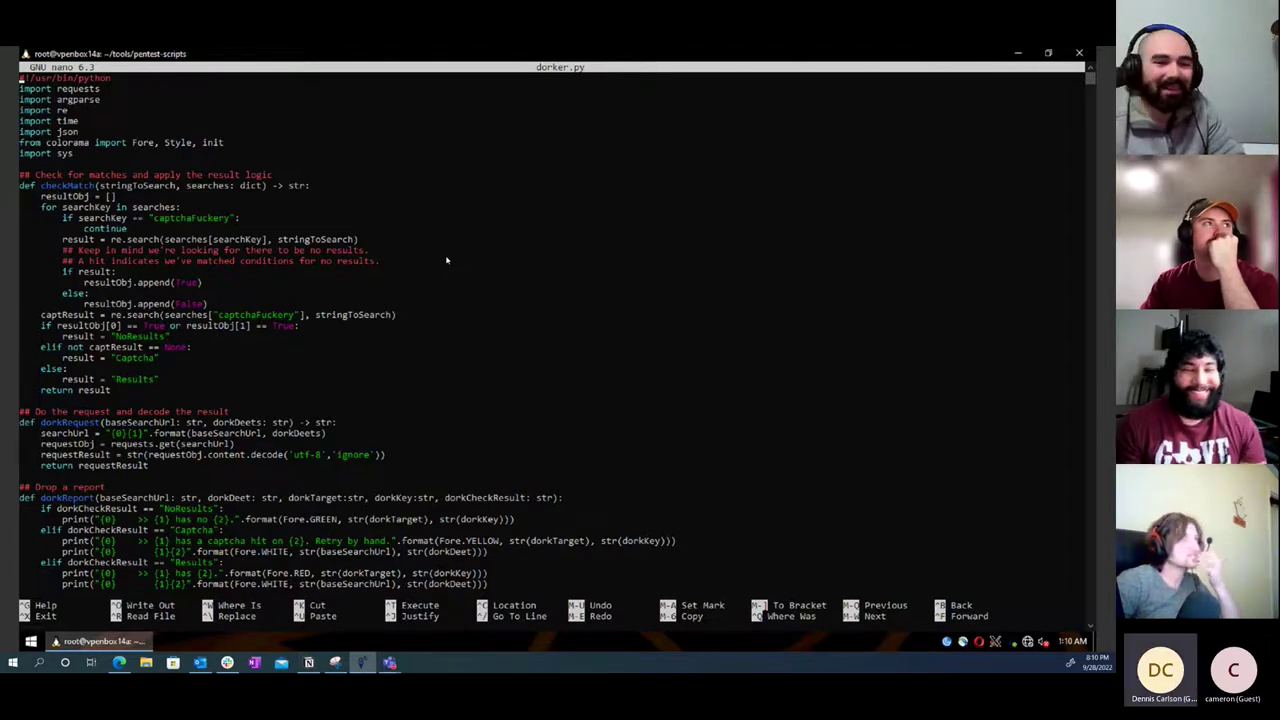
- Scroll dorker.py past the imports and Dorks query list to main()'s argument parser lines
{"action": "key", "text": "Down"}
{"action": "key", "text": "Down"}
{"action": "key", "text": "Down"}
{"action": "key", "text": "Down"}
{"action": "key", "text": "Down"}
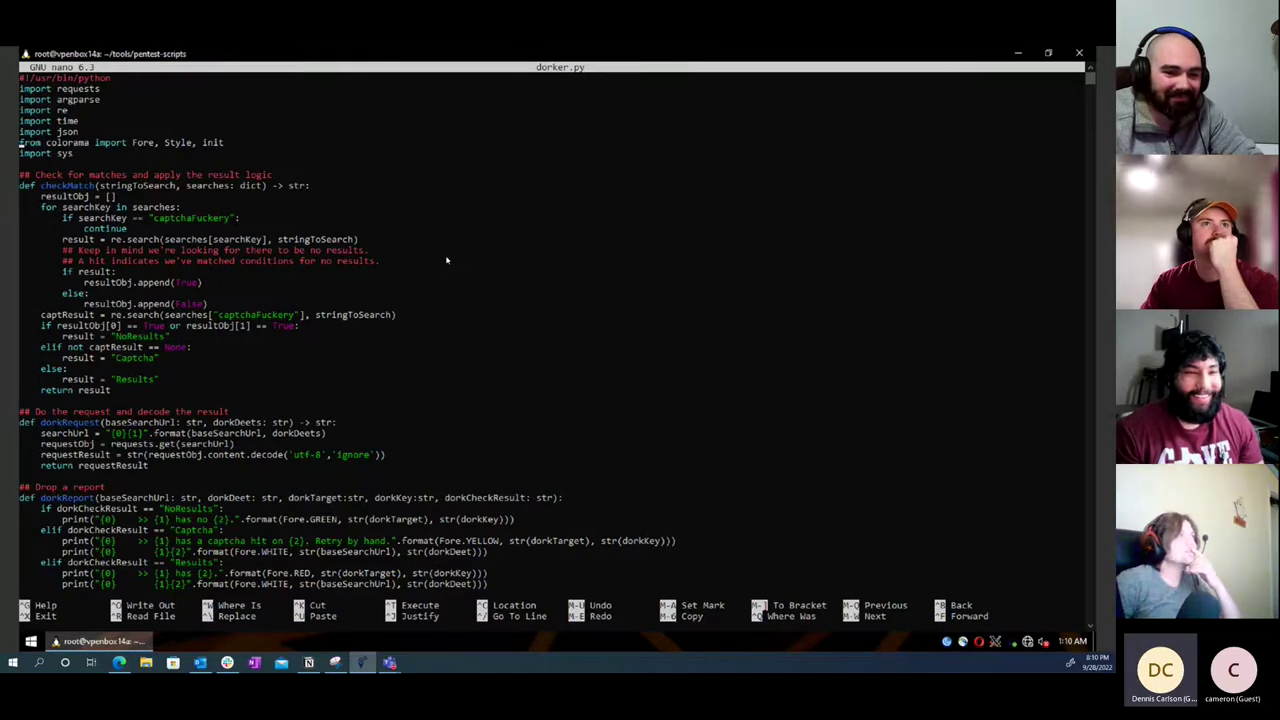
{"action": "key", "text": "Down"}
{"action": "key", "text": "Down"}
{"action": "key", "text": "Down"}
{"action": "key", "text": "Down"}
{"action": "key", "text": "Down"}
{"action": "key", "text": "Down"}
{"action": "key", "text": "Down"}
{"action": "key", "text": "Down"}
{"action": "key", "text": "Down"}
{"action": "key", "text": "Down"}
{"action": "key", "text": "Down"}
{"action": "key", "text": "Down"}
{"action": "key", "text": "Down"}
{"action": "key", "text": "Down"}
{"action": "key", "text": "Down"}
{"action": "key", "text": "Down"}
{"action": "key", "text": "Down"}
{"action": "key", "text": "Down"}
{"action": "key", "text": "Down"}
{"action": "key", "text": "Down"}
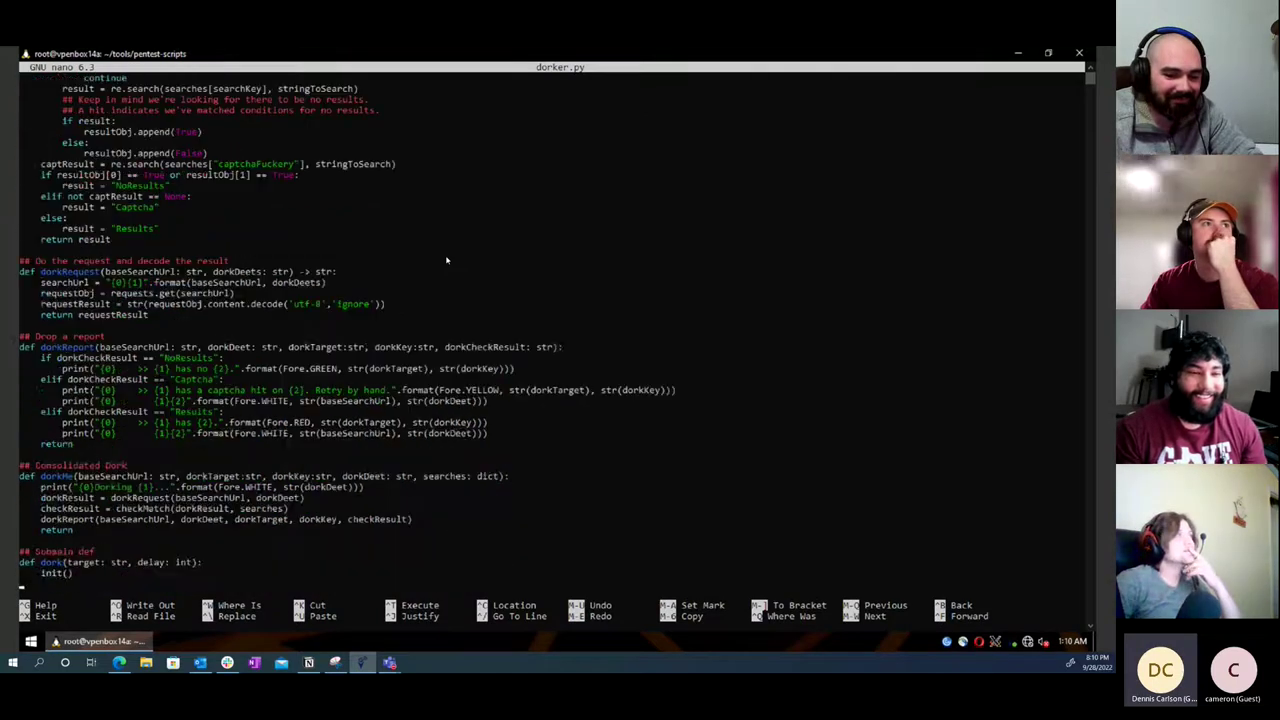
{"action": "key", "text": "Down"}
{"action": "key", "text": "Down"}
{"action": "key", "text": "Down"}
{"action": "key", "text": "Down"}
{"action": "key", "text": "Down"}
{"action": "key", "text": "Down"}
{"action": "key", "text": "Down"}
{"action": "key", "text": "Down"}
{"action": "key", "text": "Down"}
{"action": "key", "text": "Down"}
{"action": "key", "text": "Down"}
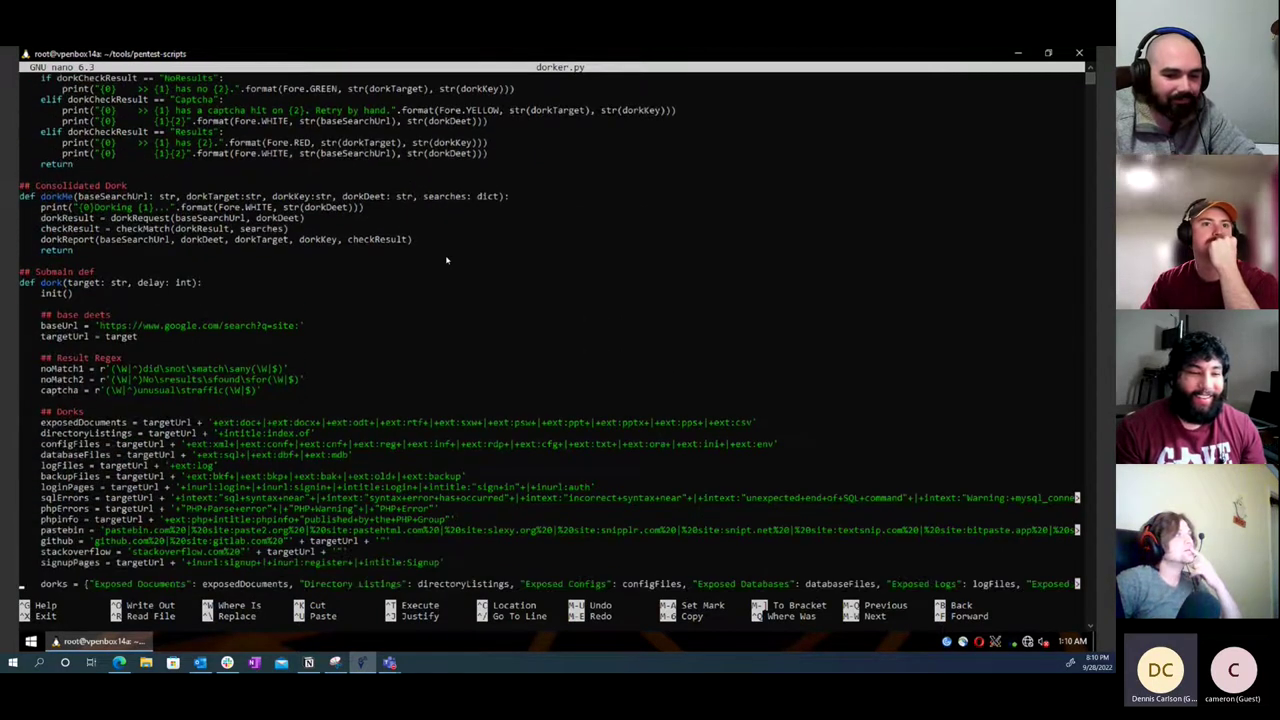
{"action": "key", "text": "Down"}
{"action": "key", "text": "Down"}
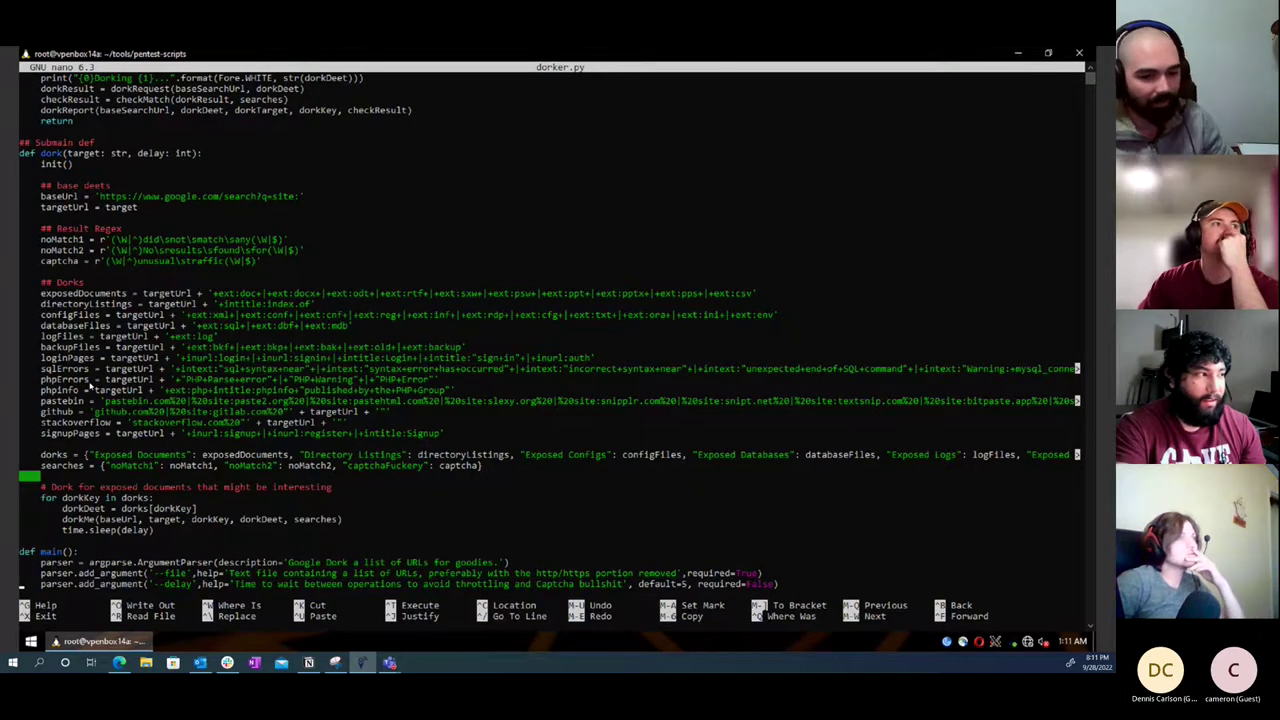
- Close dorker.py and open a new file targets.txt in nano
{"action": "key", "text": "ctrl+x"}
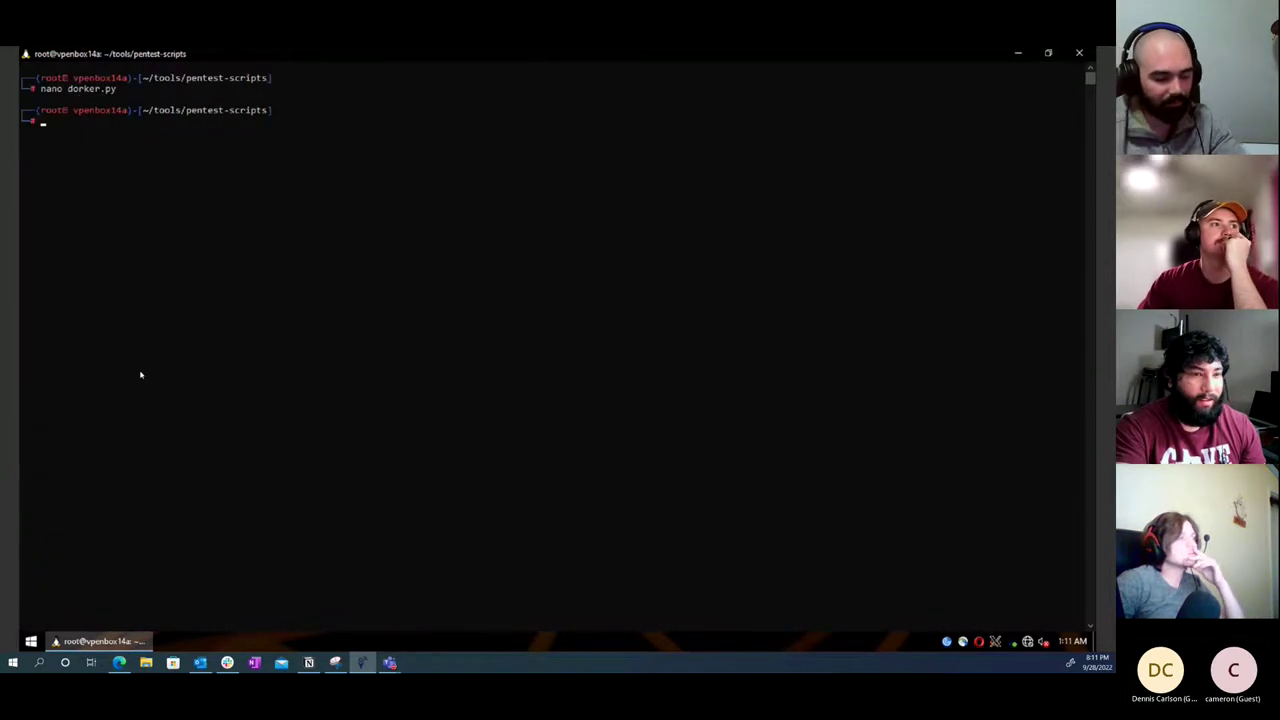
{"action": "type", "text": "nan"}
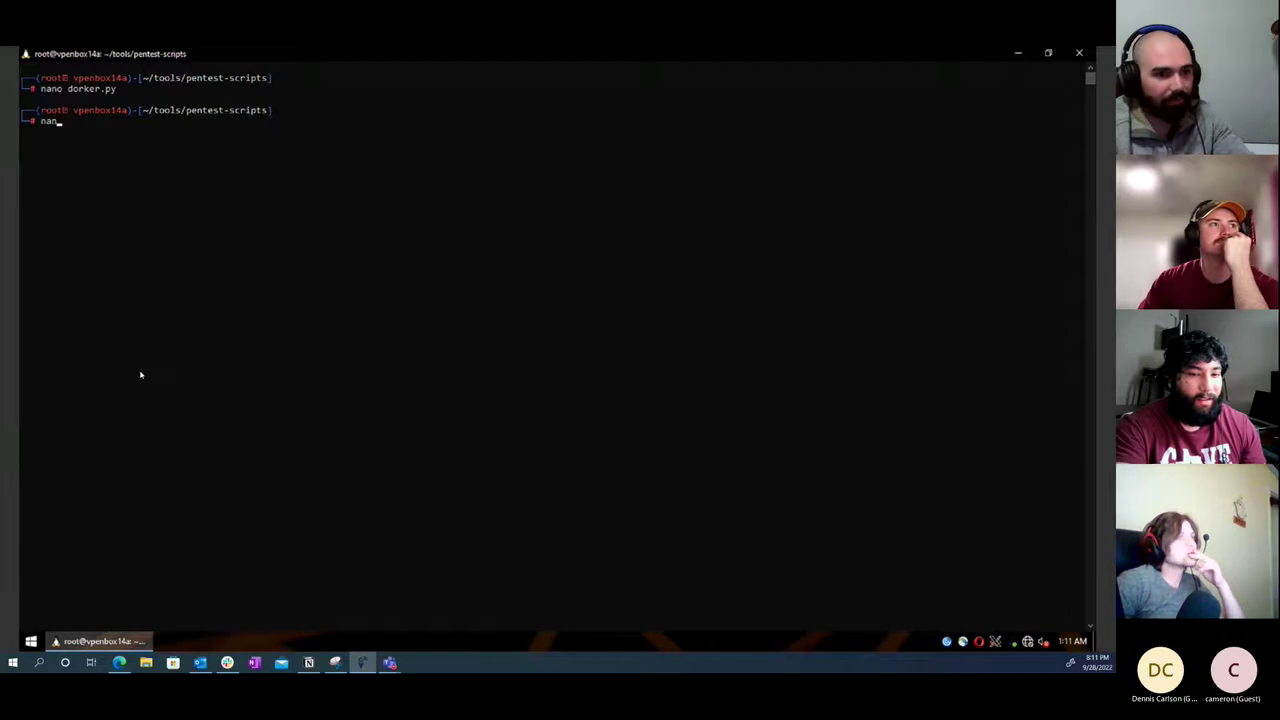
{"action": "type", "text": "o targets.txt"}
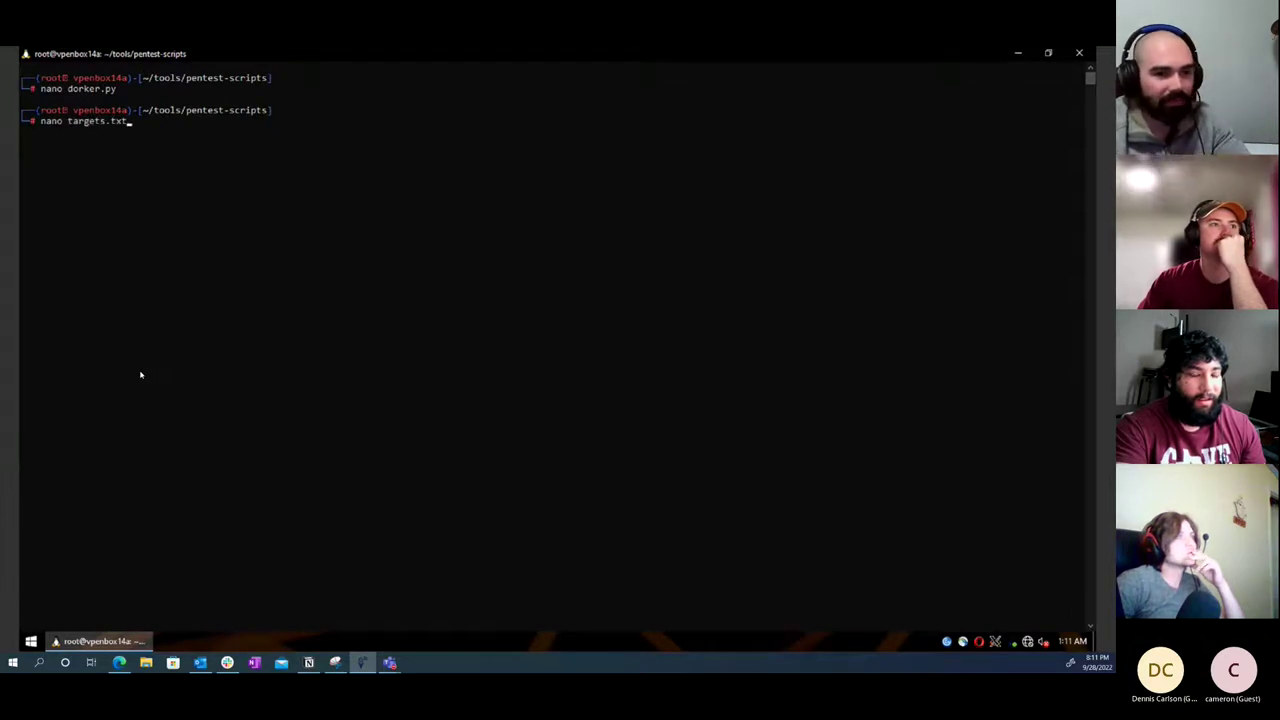
{"action": "key", "text": "Return"}
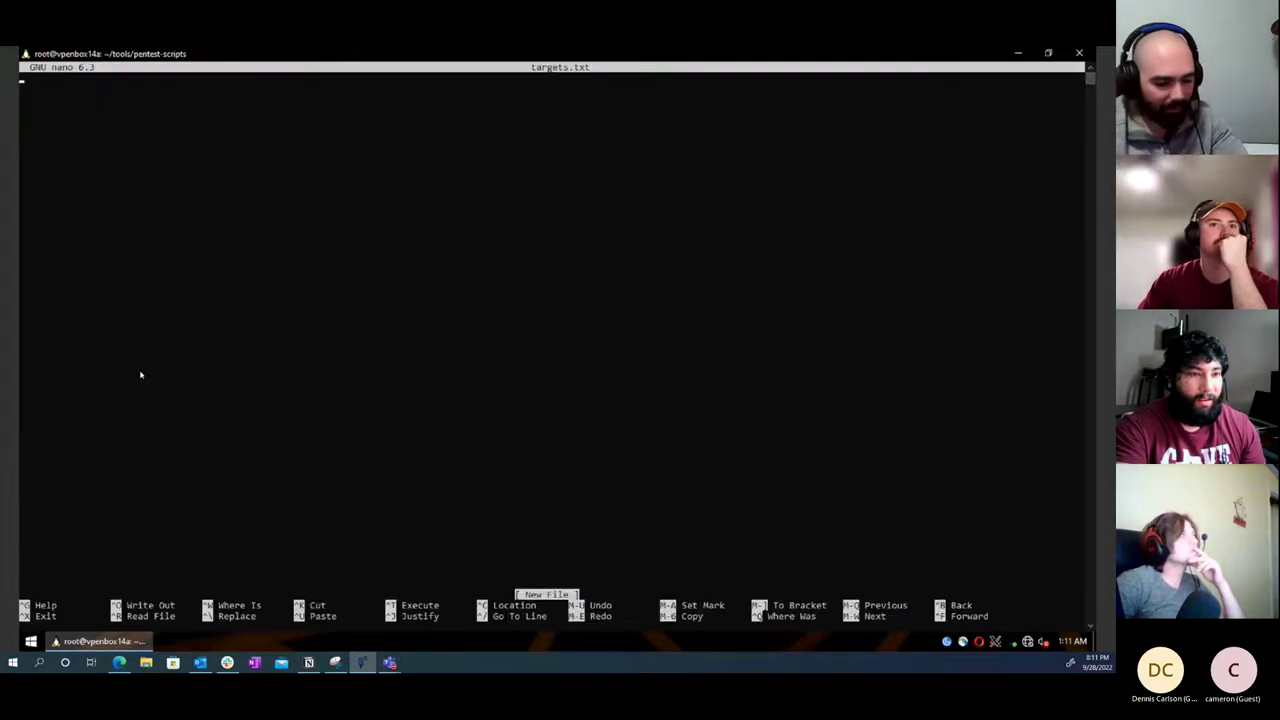
- Enter the domain govanguard.com and save targets.txt, exiting to the shell
{"action": "type", "text": "govan"}
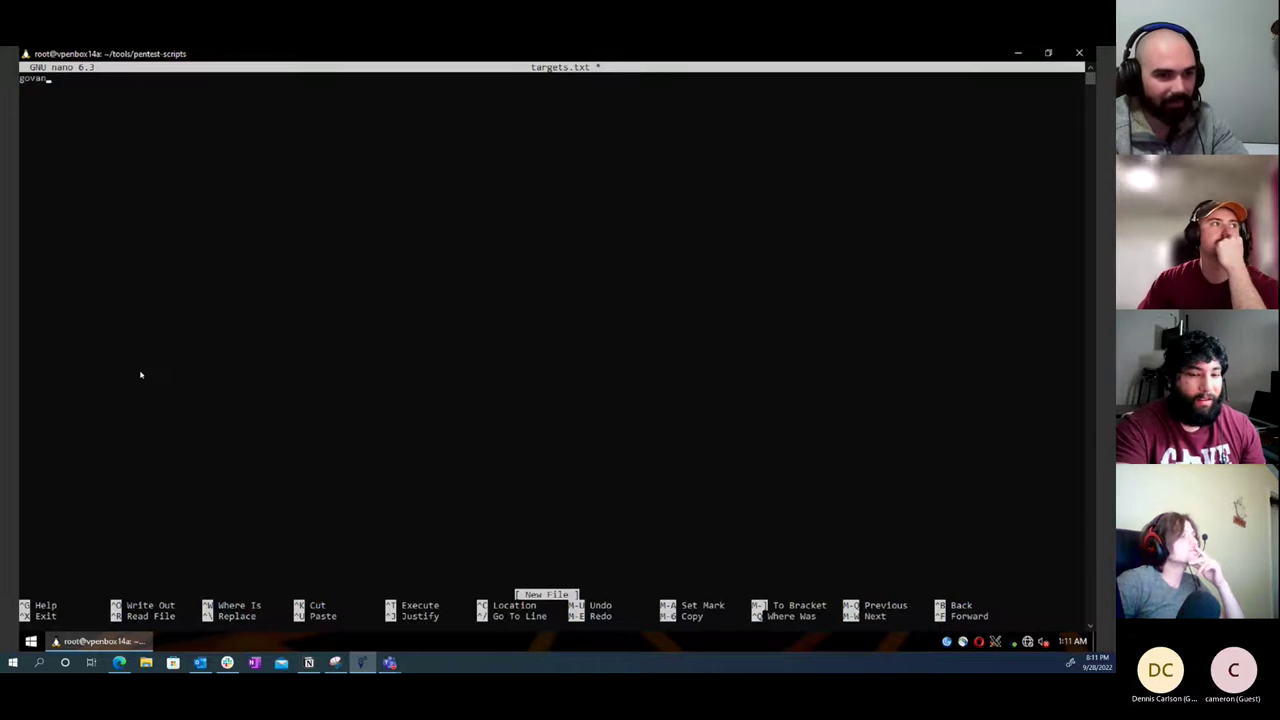
{"action": "type", "text": "guard.com"}
{"action": "key", "text": "ctrl+x"}
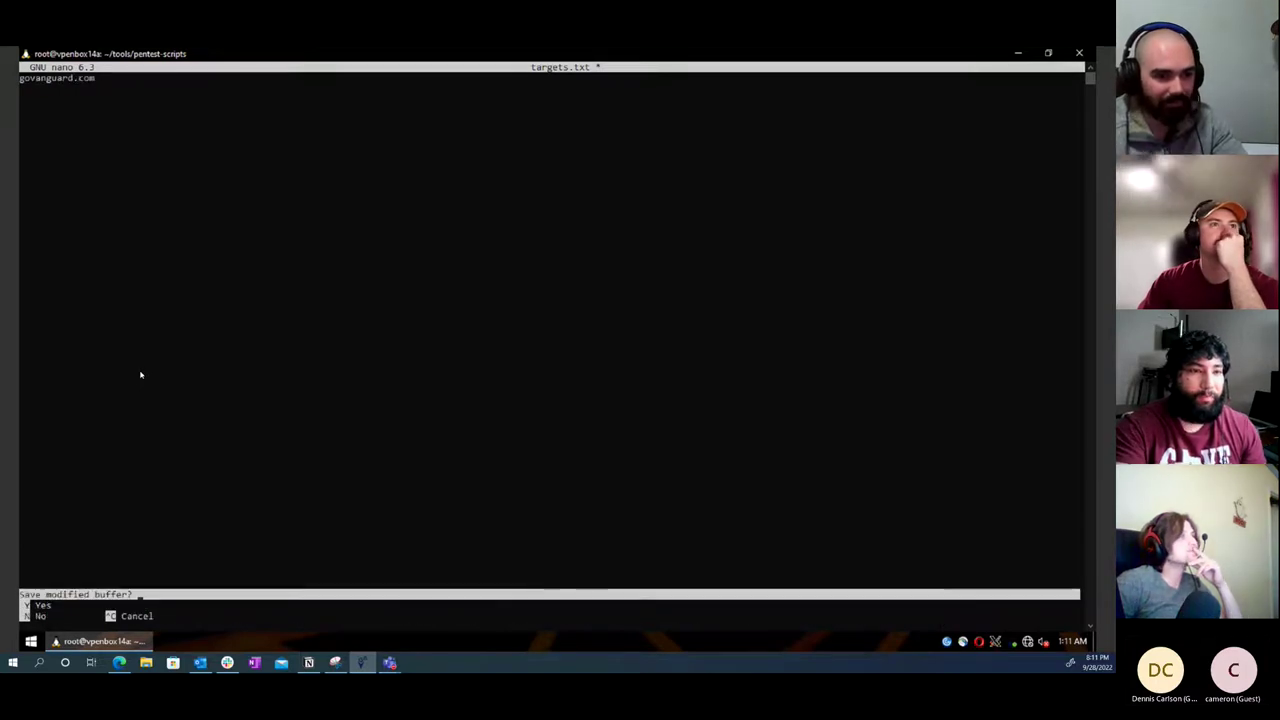
{"action": "key", "text": "y"}
{"action": "key", "text": "Return"}
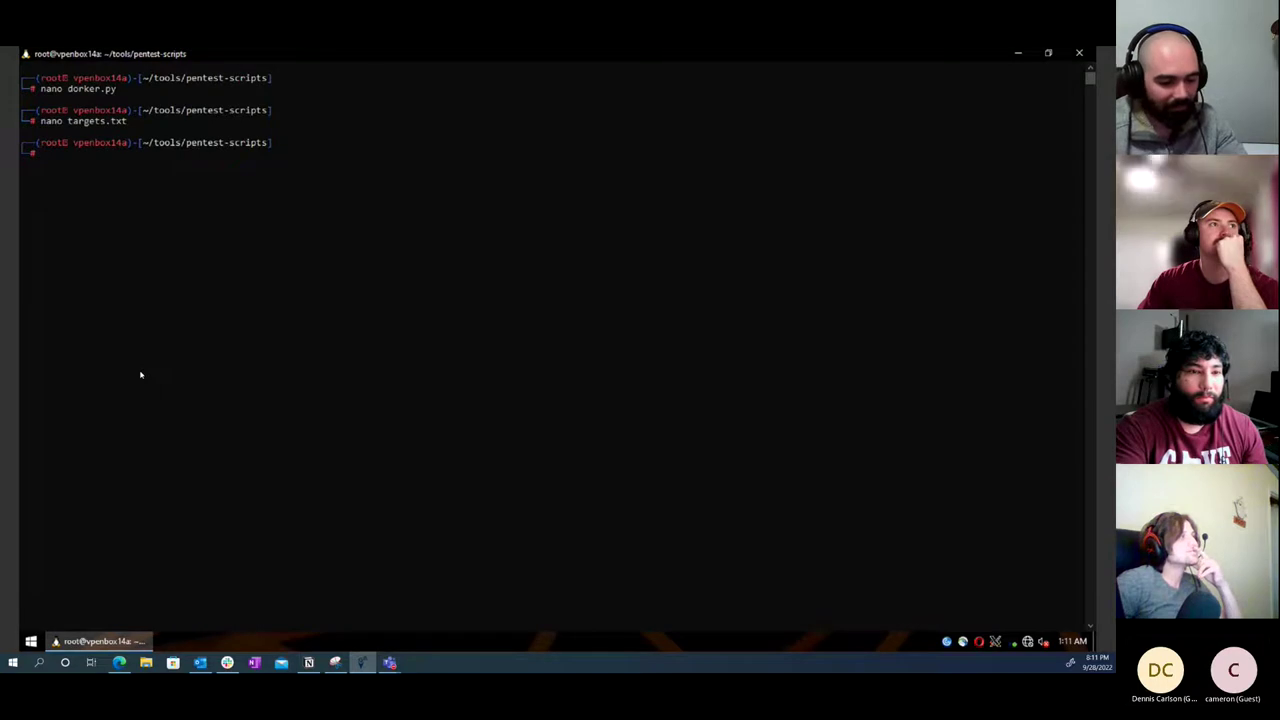
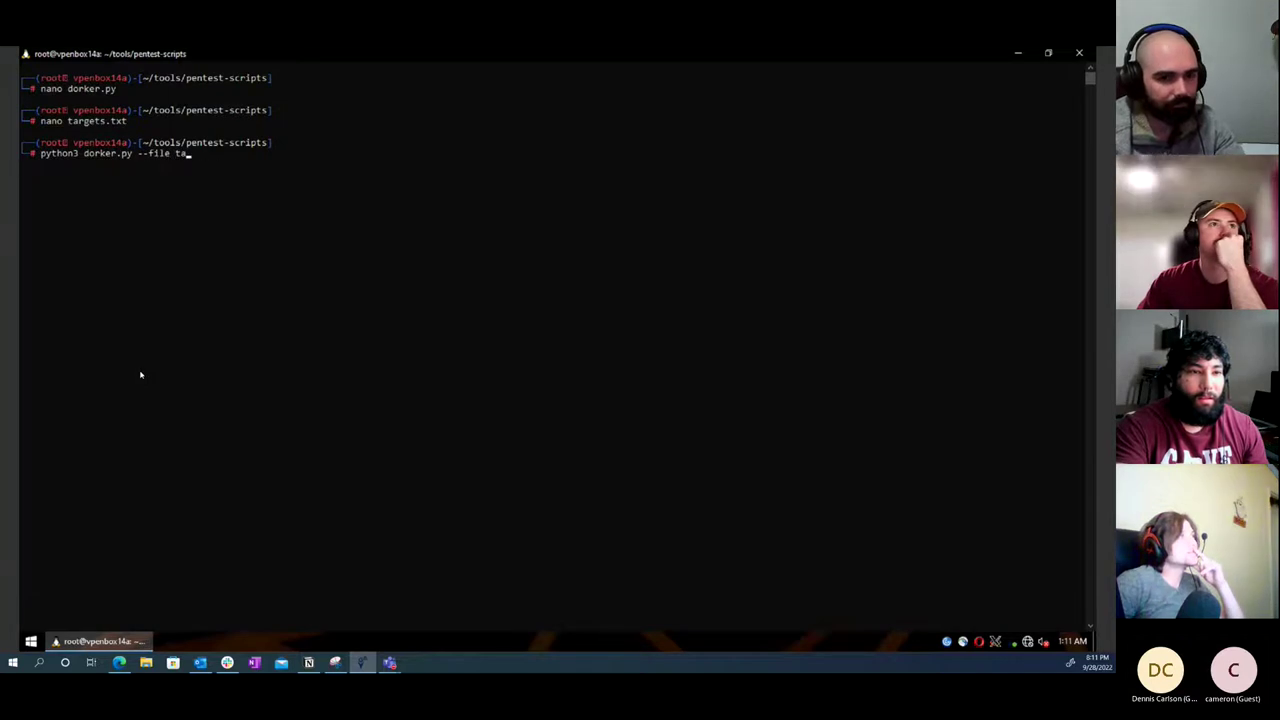
- Run 'python3 dorker.py --file targets.txt' to search govanguard.com for exposed documents
{"action": "key", "text": "Return"}
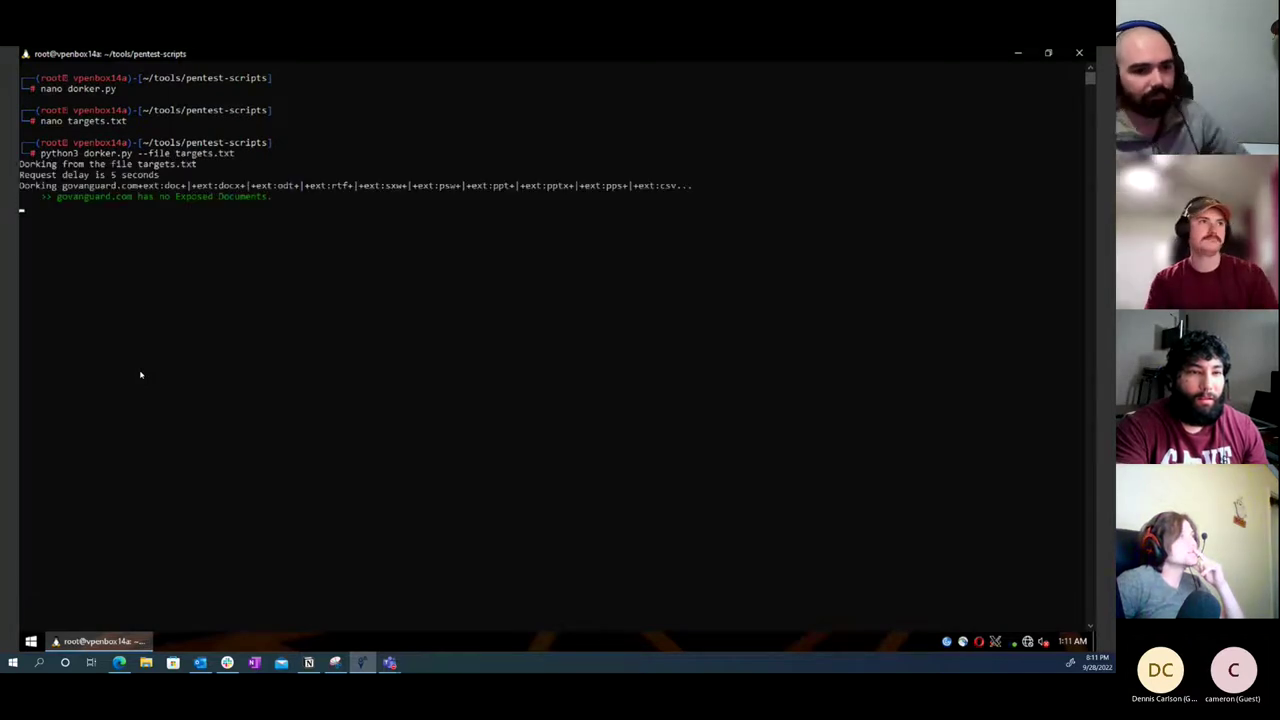
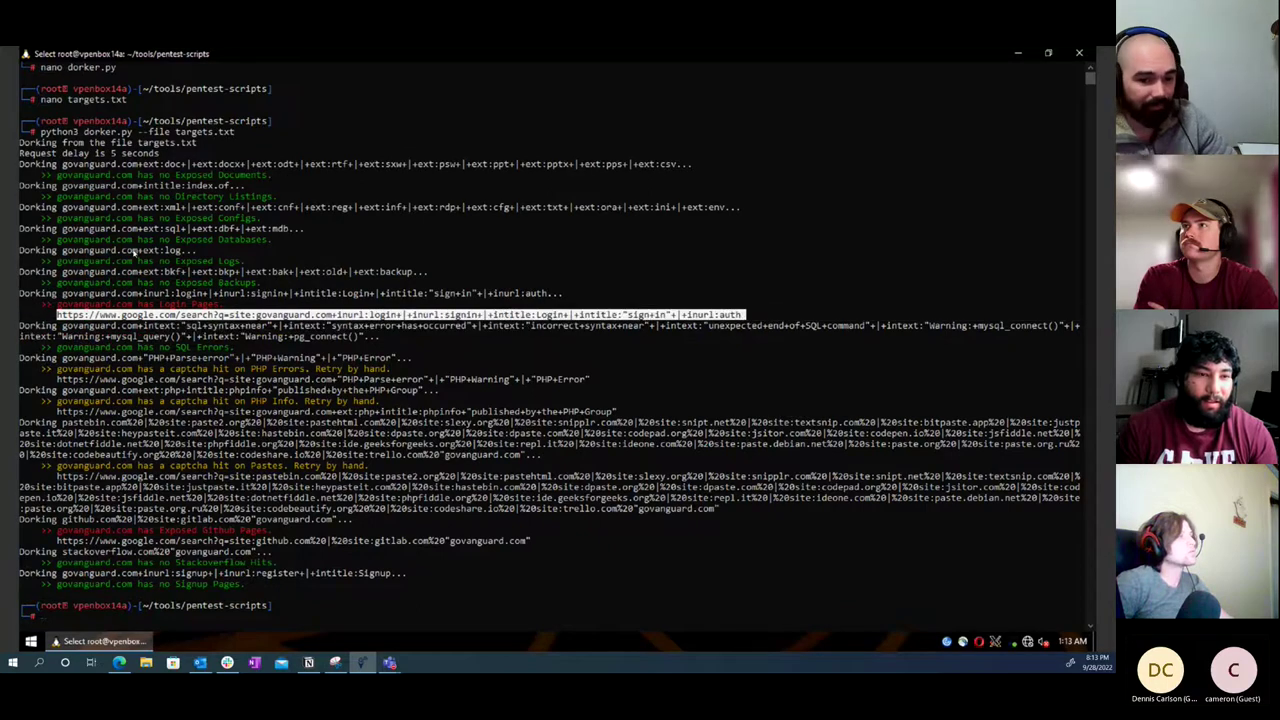
- Clear the dorking results from the terminal and go up two levels to the home folder
{"action": "left_click", "coordinate": [206, 293]}
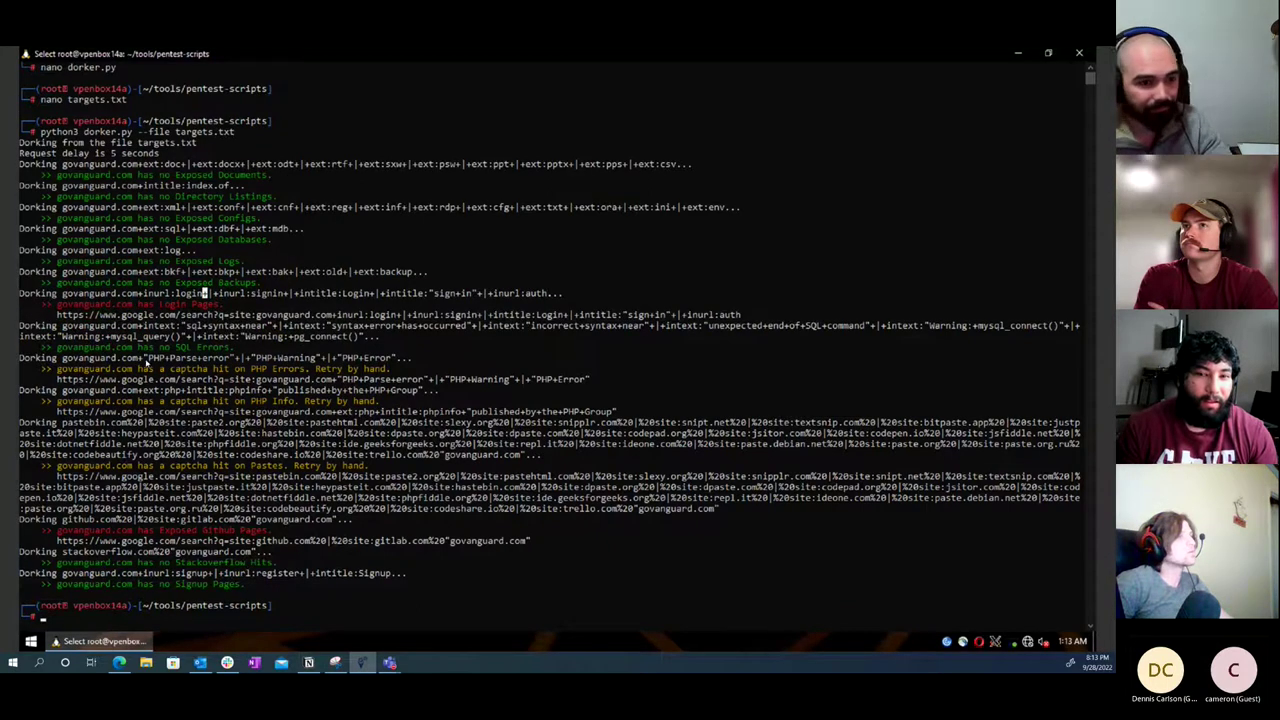
{"action": "type", "text": "clear"}
{"action": "key", "text": "Return"}
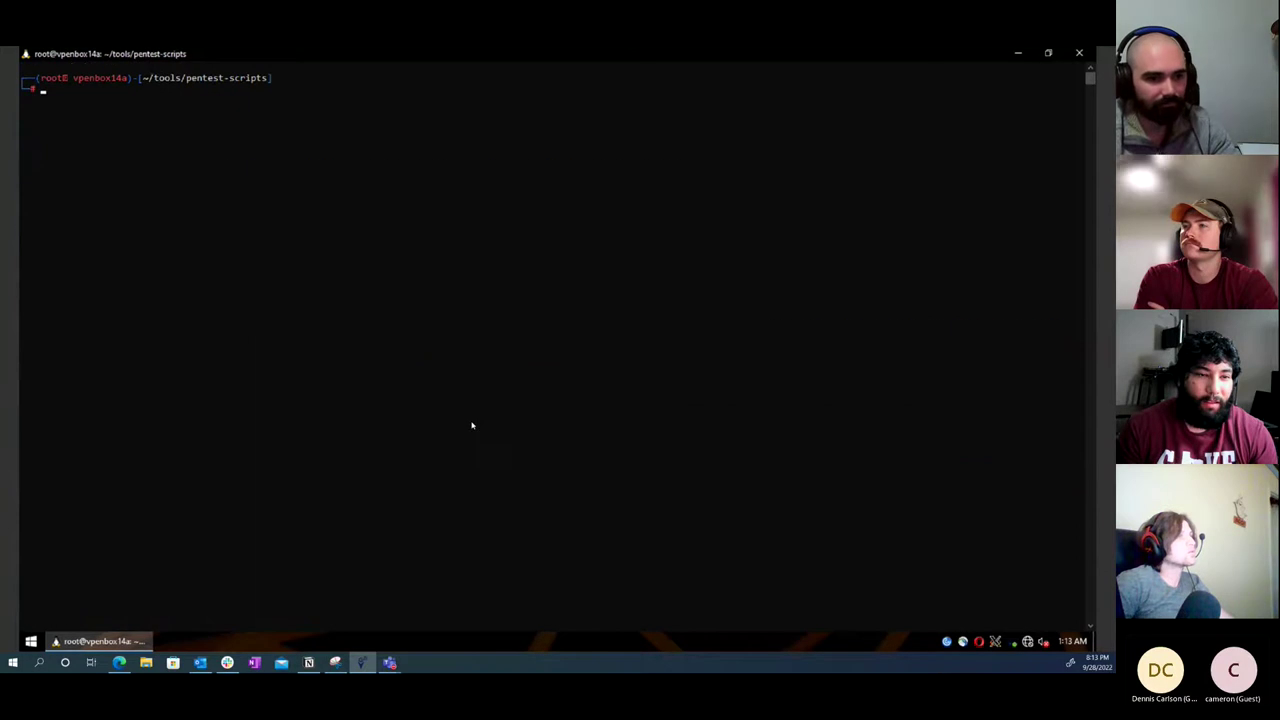
{"action": "type", "text": "cd .."}
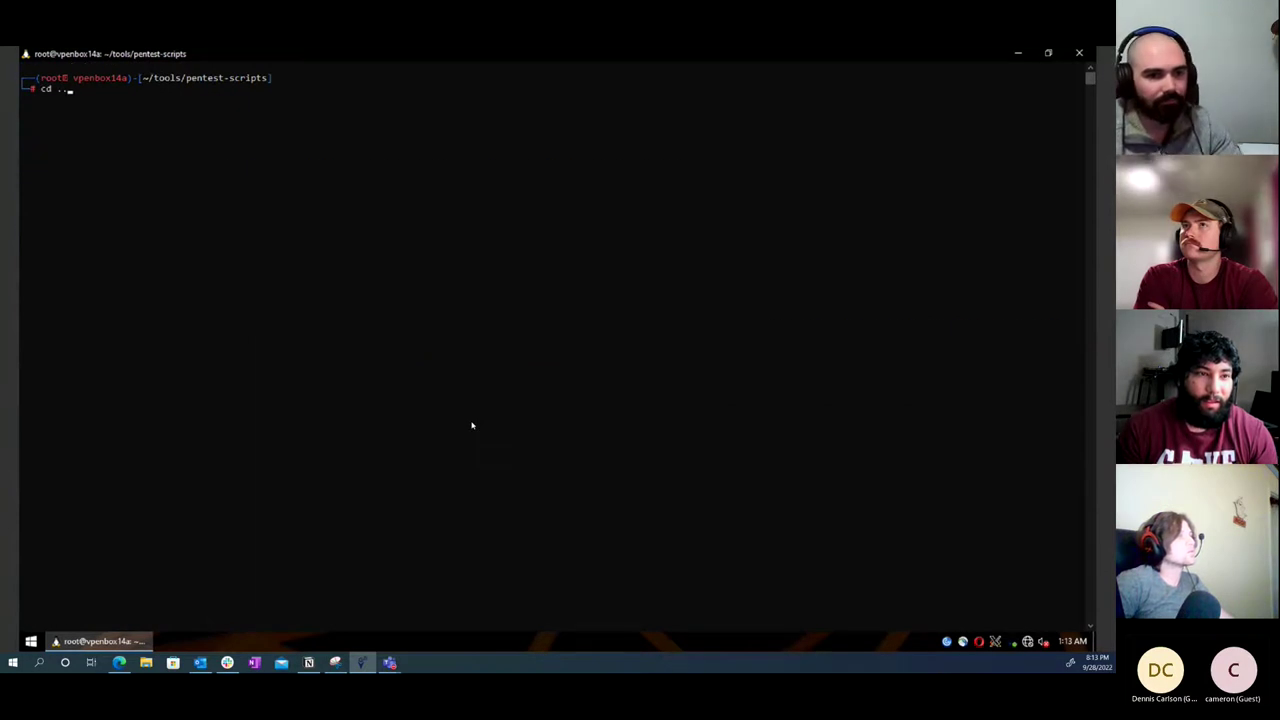
{"action": "key", "text": "Return"}
{"action": "type", "text": "cd .."}
{"action": "key", "text": "Return"}
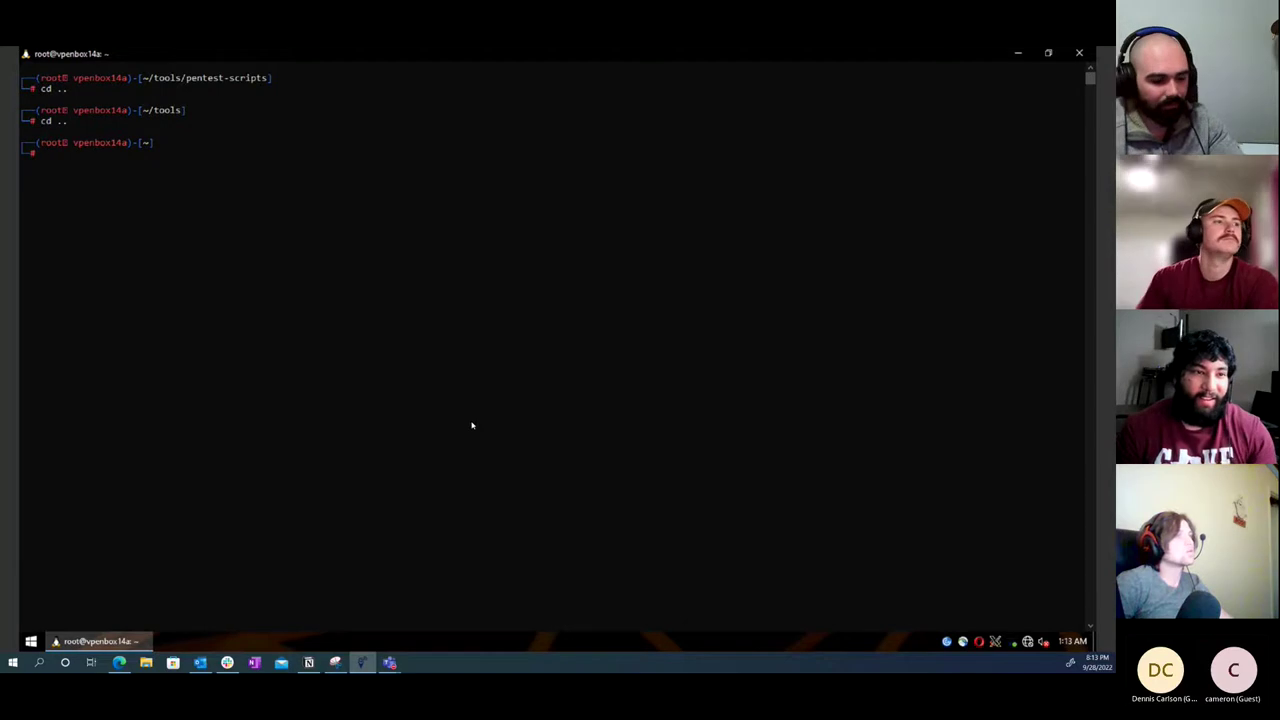
- Change into the tools/pentest-scripts folder
{"action": "type", "text": "cd tools"}
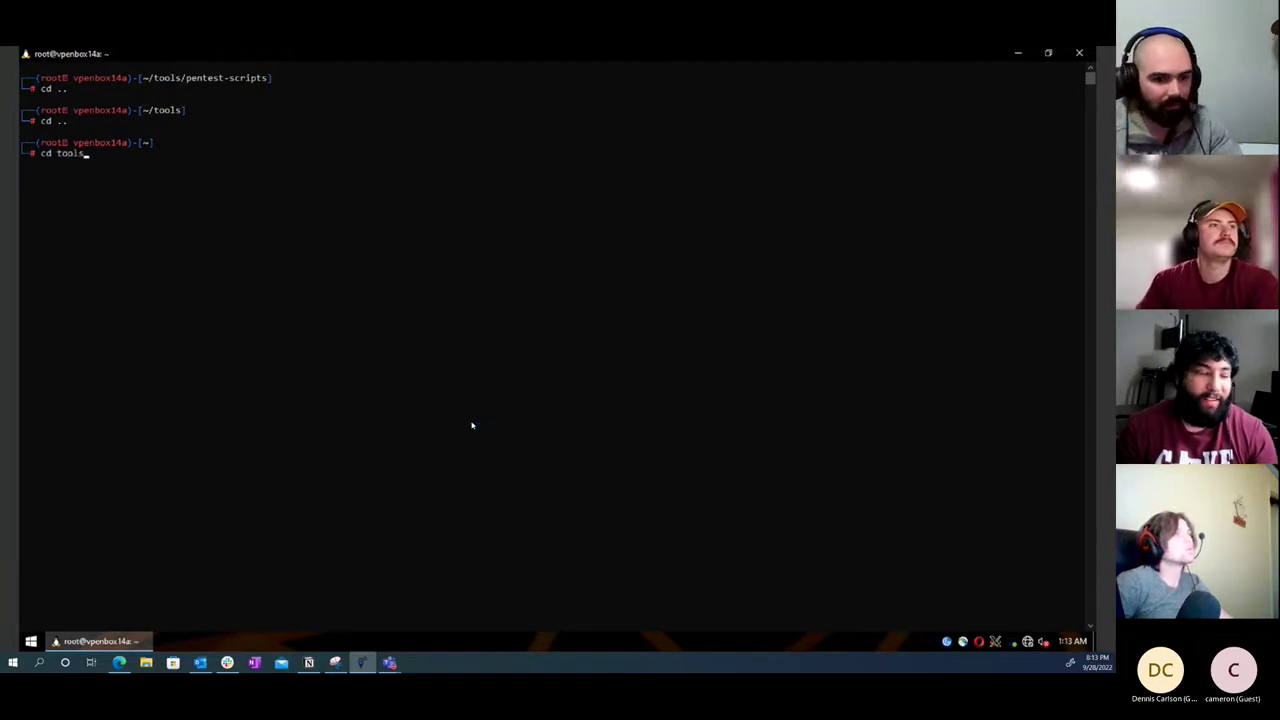
{"action": "key", "text": "Tab"}
{"action": "type", "text": "pent"}
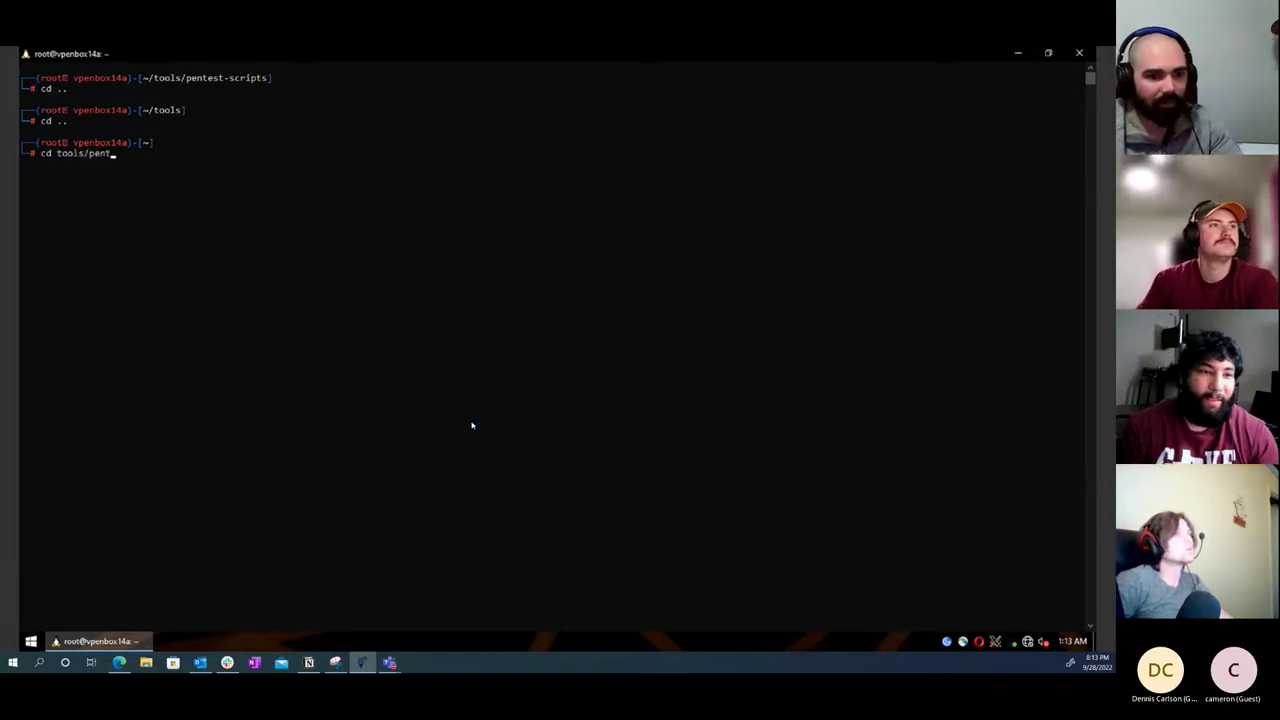
{"action": "key", "text": "Tab"}
{"action": "key", "text": "Return"}
- Open dorker.py in nano and scroll down through its Python source
{"action": "type", "text": "nano dorker.py"}
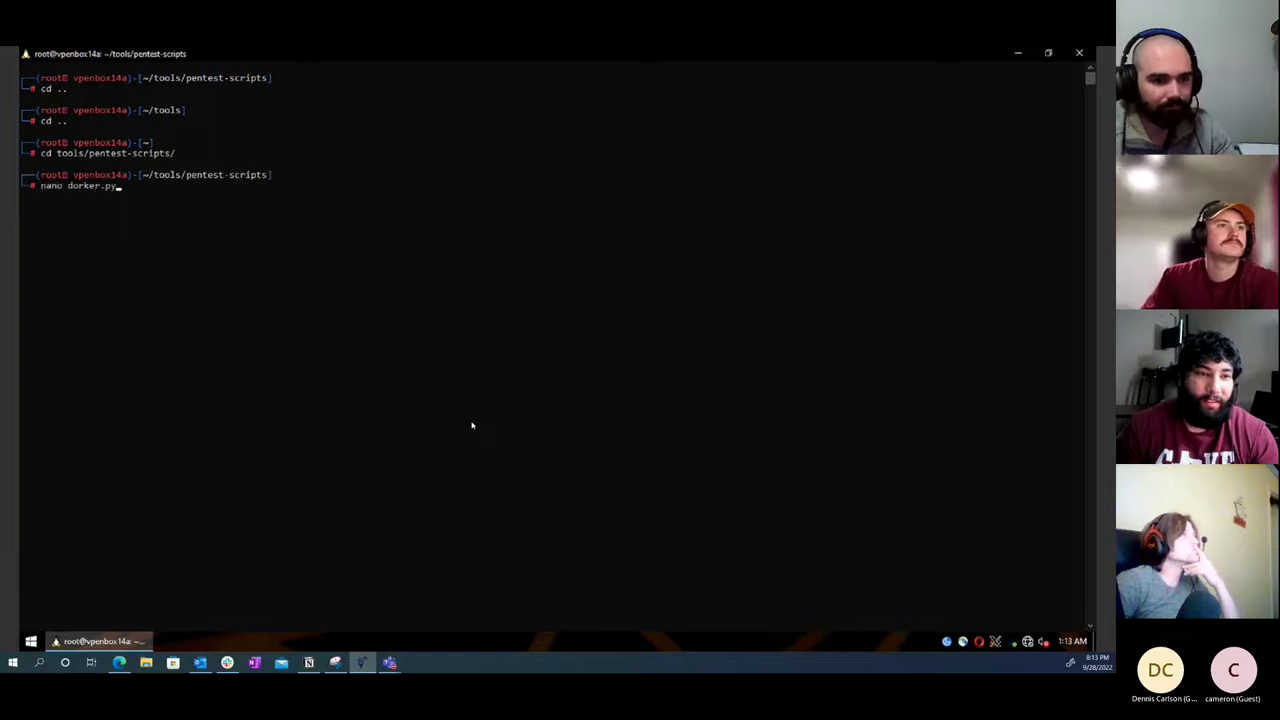
{"action": "key", "text": "Return"}
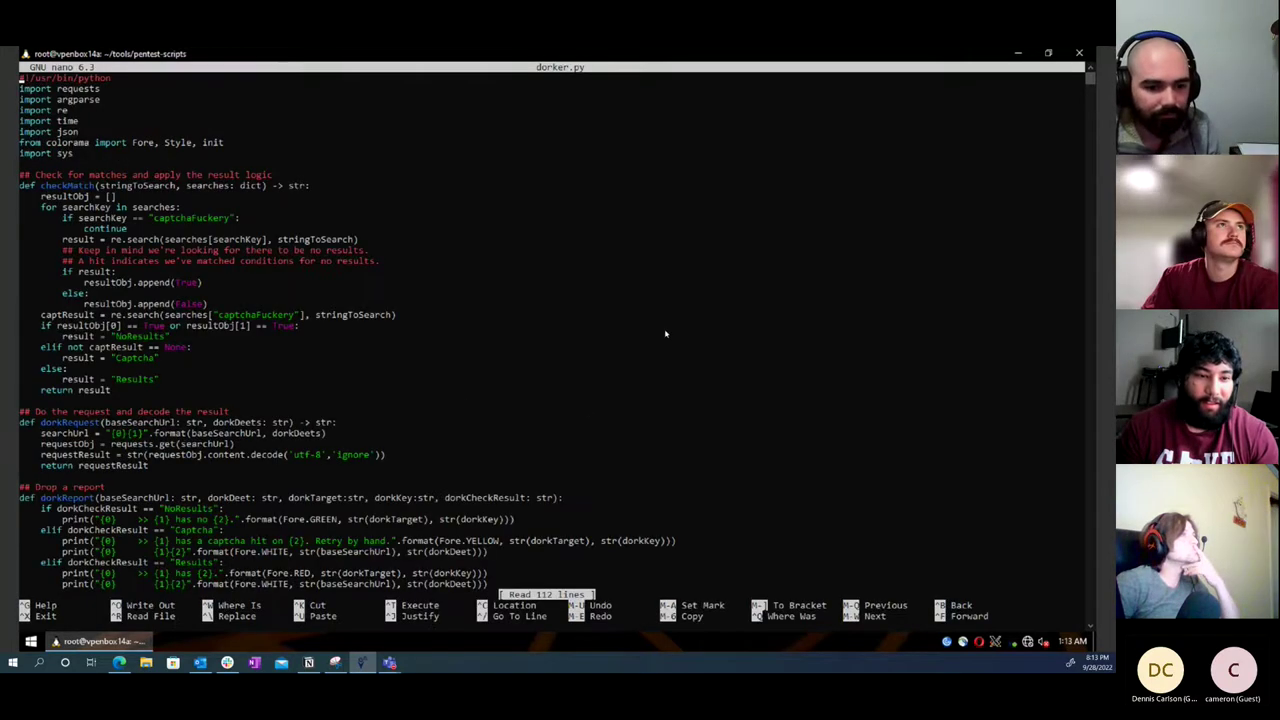
{"action": "key", "text": "Down"}
{"action": "key", "text": "Down"}
{"action": "key", "text": "Down"}
{"action": "key", "text": "Down"}
{"action": "key", "text": "Down"}
{"action": "key", "text": "Down"}
{"action": "key", "text": "Down"}
{"action": "key", "text": "Down"}
{"action": "key", "text": "Down"}
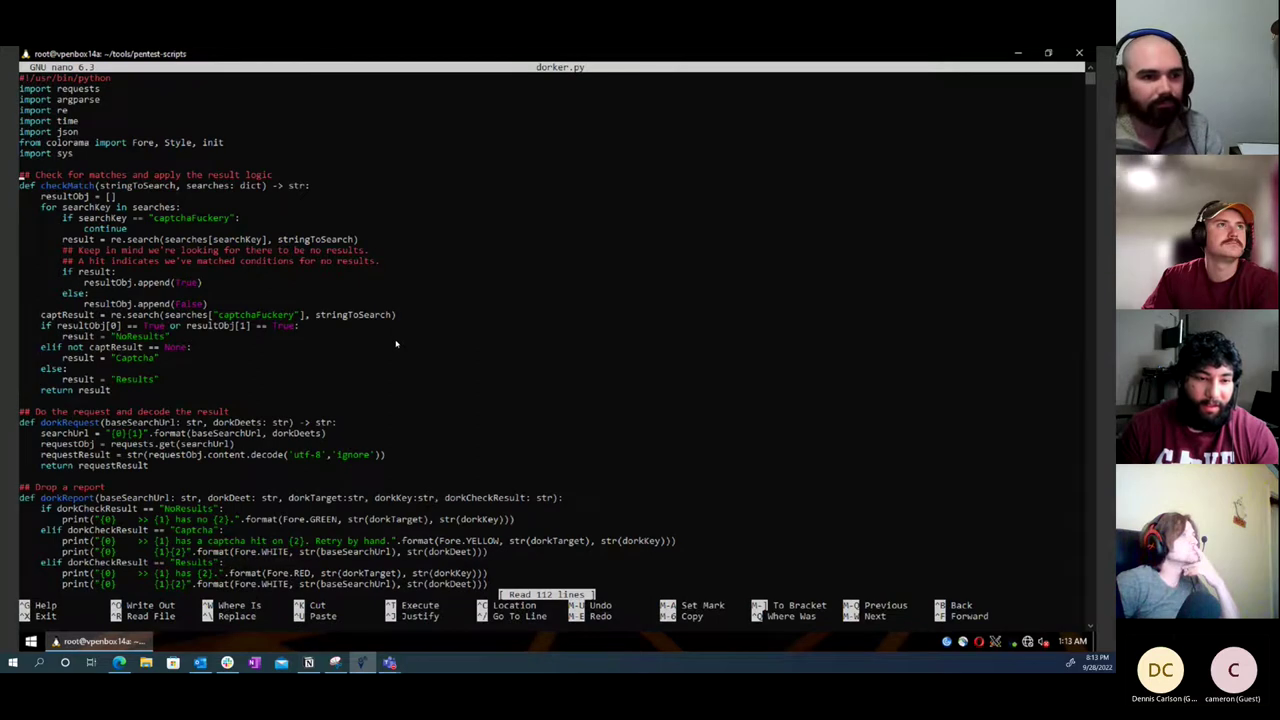
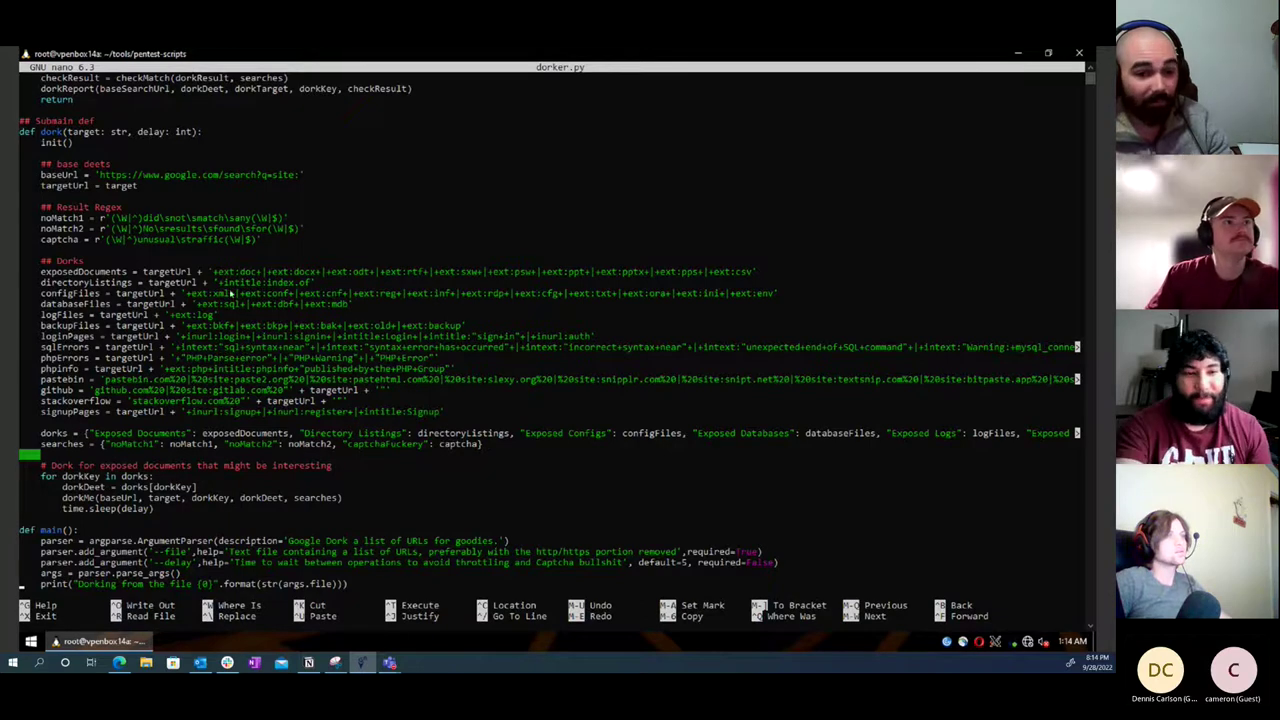
- Highlight the ext:doc+ dork on the exposedDocuments line, then exit nano without changes
{"action": "left_click_drag", "start_coordinate": [218, 273], "coordinate": [262, 281]}
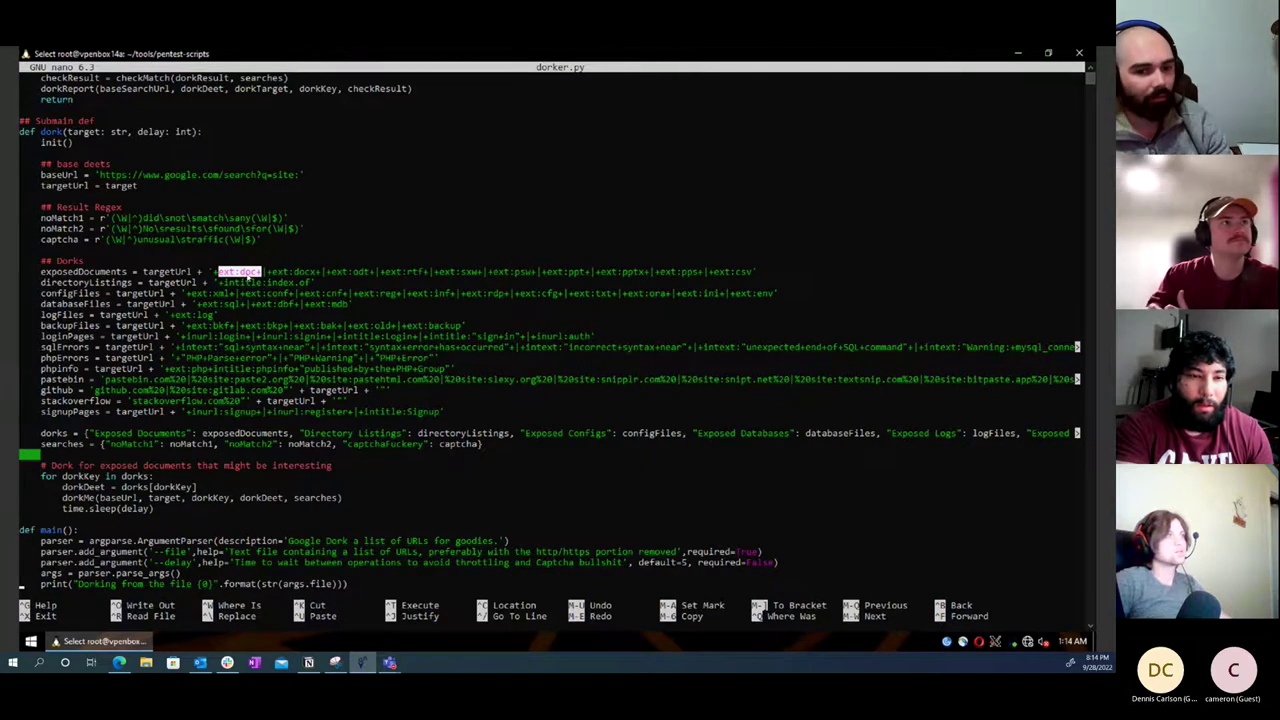
{"action": "left_click", "coordinate": [246, 274]}
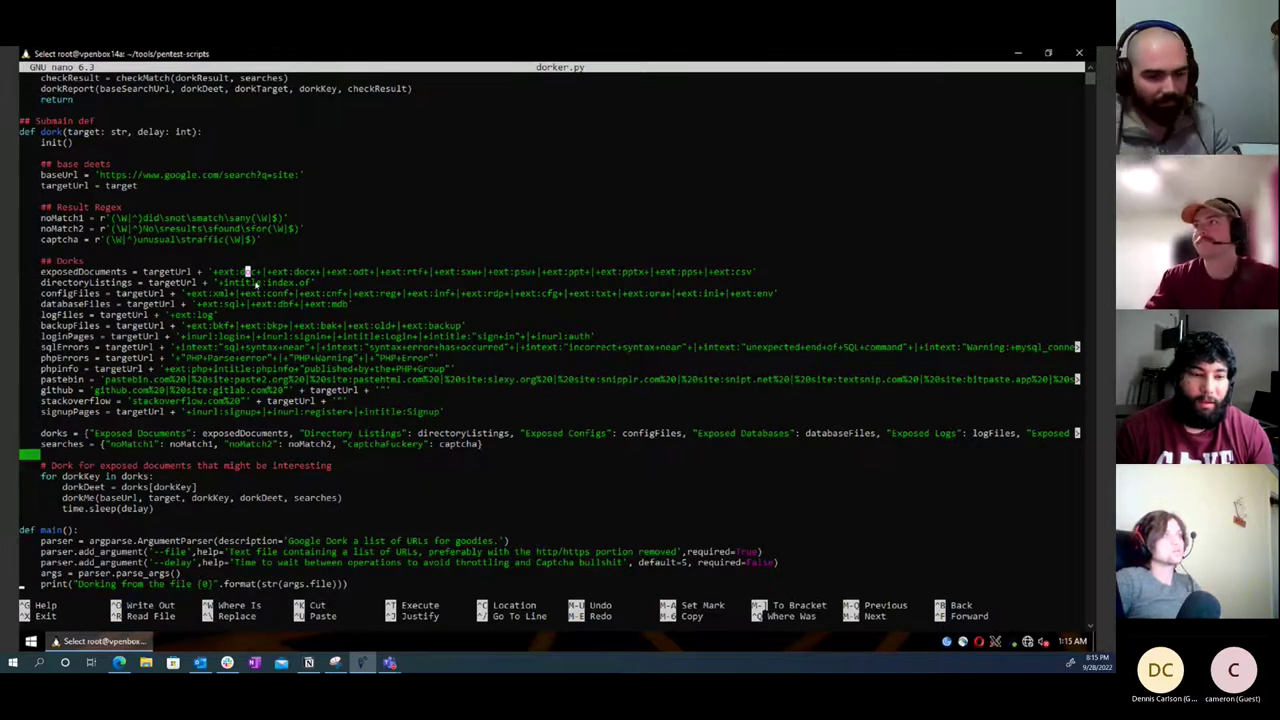
{"action": "key", "text": "ctrl+x"}
- Move up two folders with cd .. to reach the home directory
{"action": "type", "text": "cd .."}
{"action": "key", "text": "Return"}
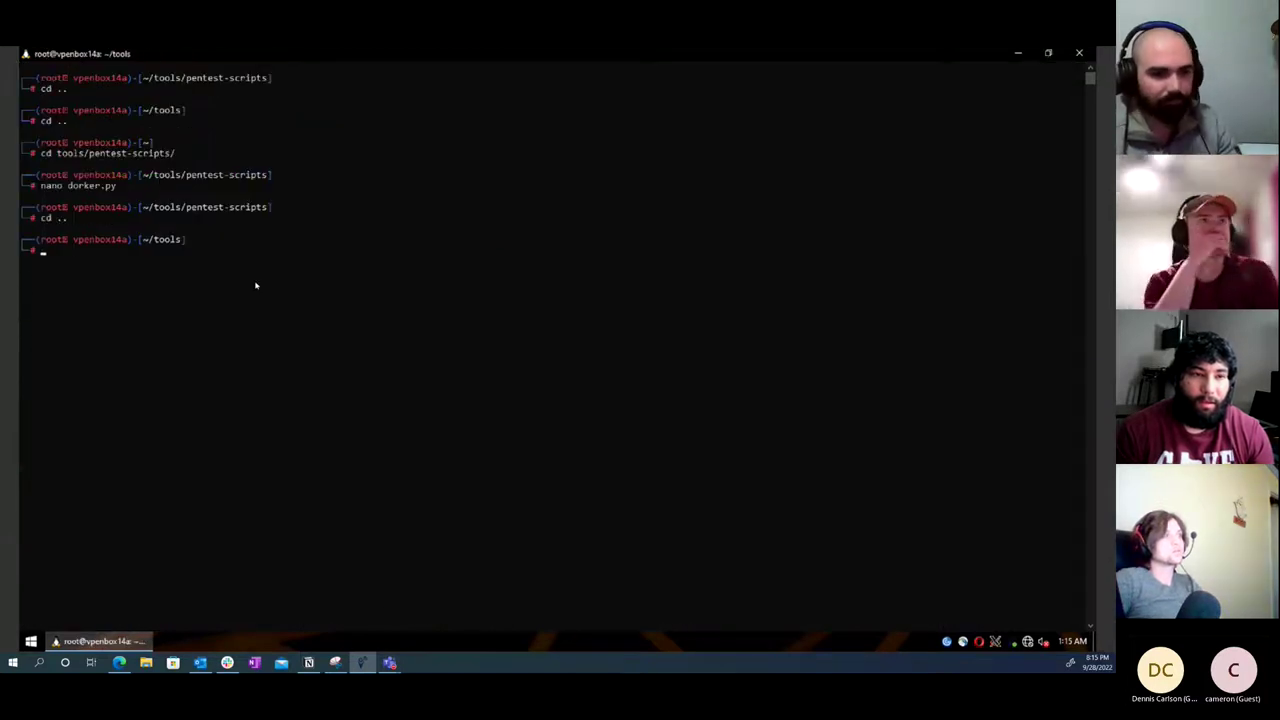
{"action": "type", "text": "cd .."}
{"action": "key", "text": "Return"}
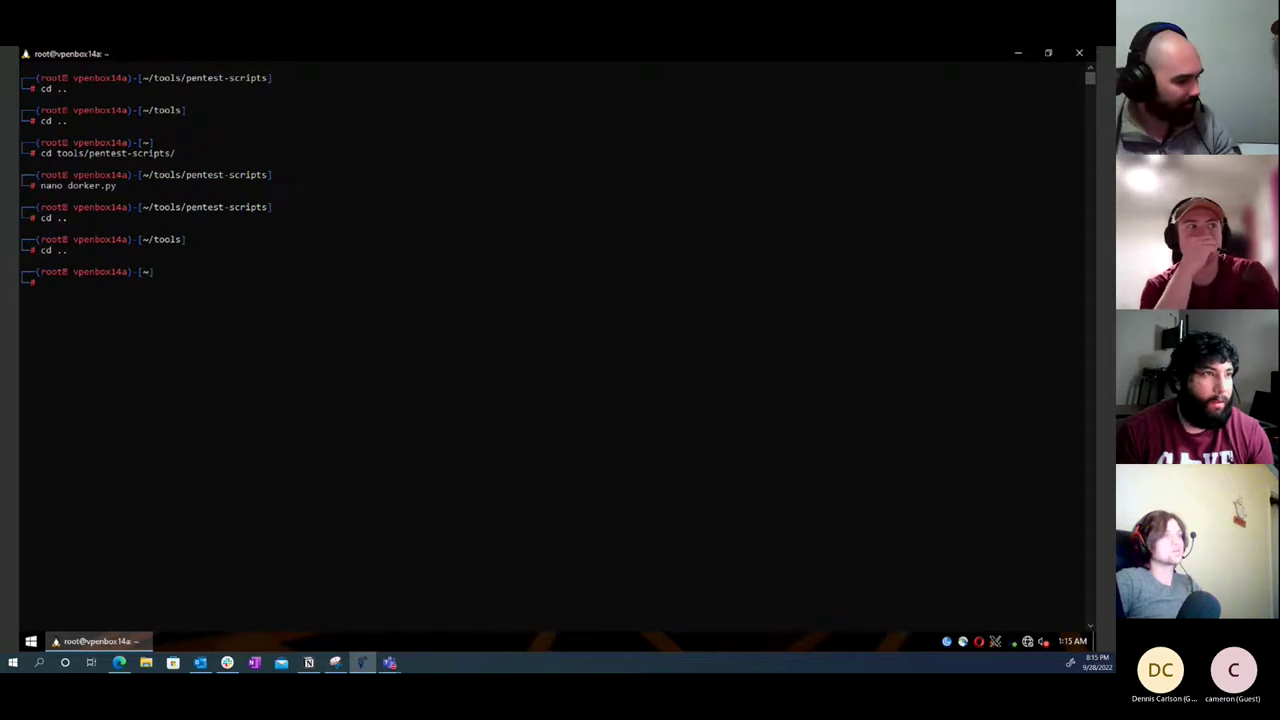
- Scroll the Notion OSINT notes down to the SecretScanner.sh section, then minimize them
{"action": "key", "text": "alt+Tab"}
{"action": "scroll", "coordinate": [559, 436], "scroll_direction": "down", "scroll_amount": 5}
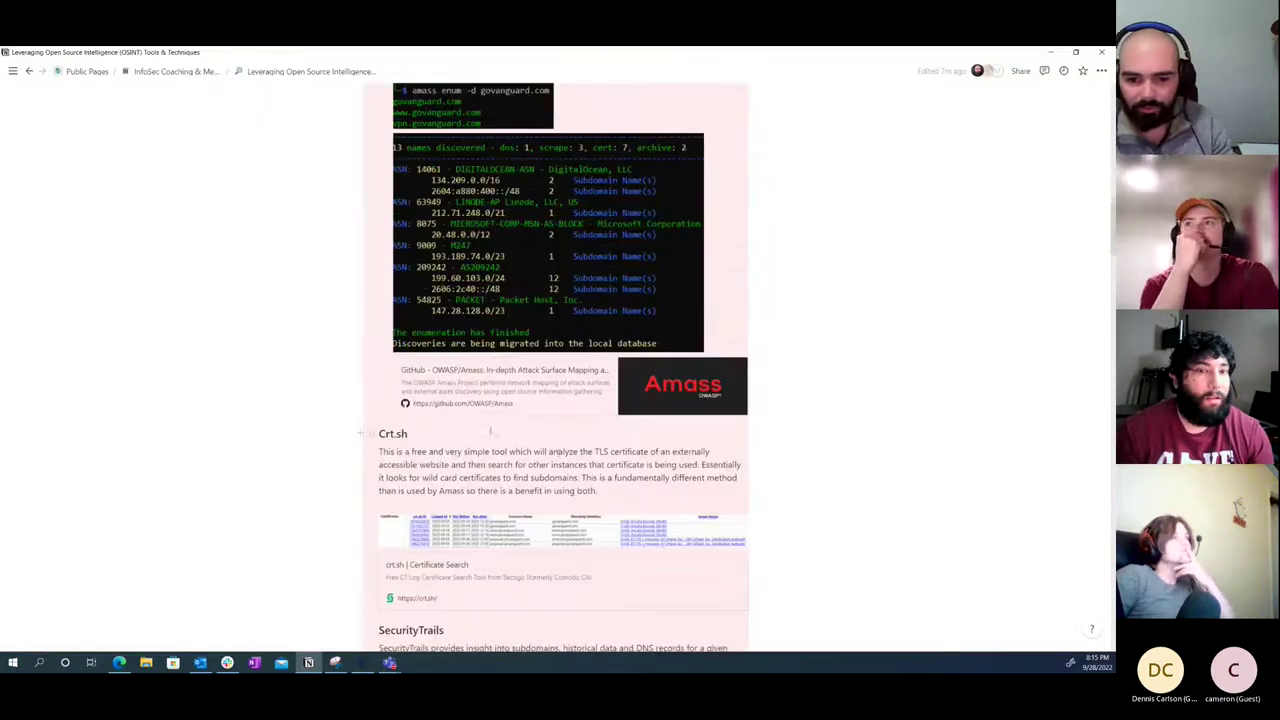
{"action": "scroll", "coordinate": [558, 436], "scroll_direction": "down", "scroll_amount": 15}
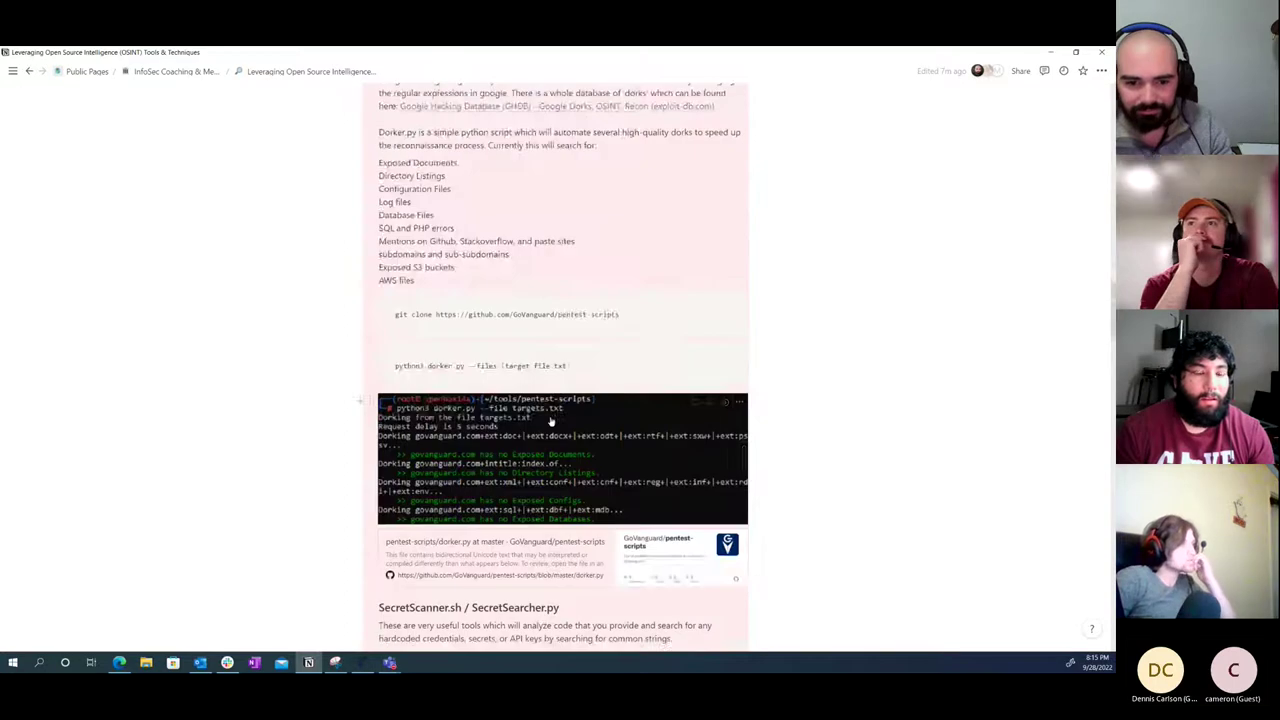
{"action": "scroll", "coordinate": [548, 420], "scroll_direction": "down", "scroll_amount": 4}
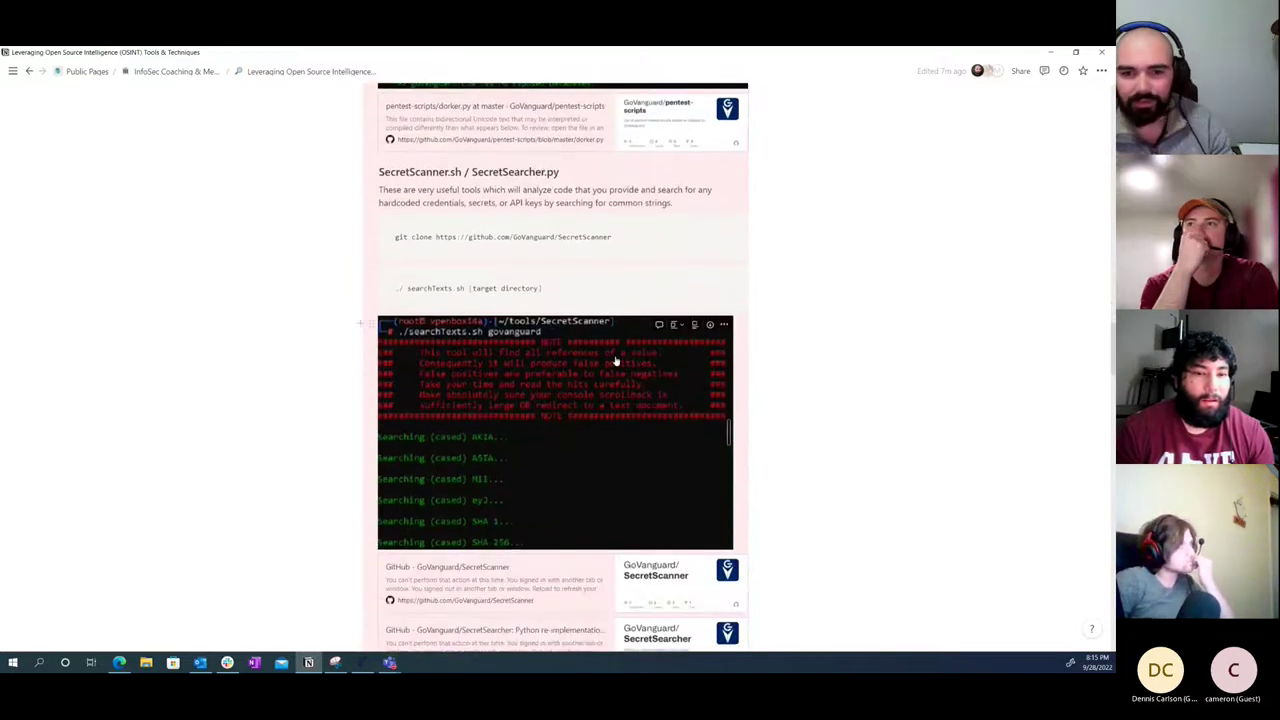
{"action": "left_click", "coordinate": [1050, 54]}
- List the home folder, enter tools/, and list its contents
{"action": "left_click", "coordinate": [146, 292]}
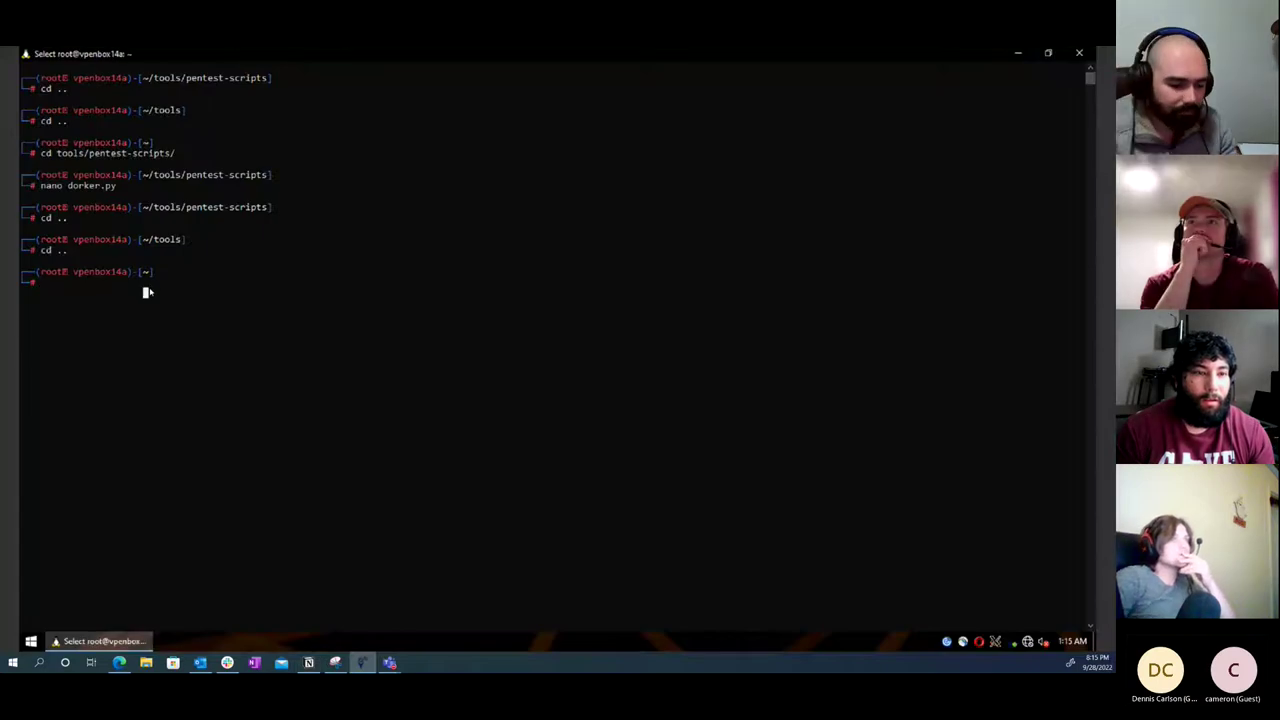
{"action": "type", "text": "ls"}
{"action": "key", "text": "Return"}
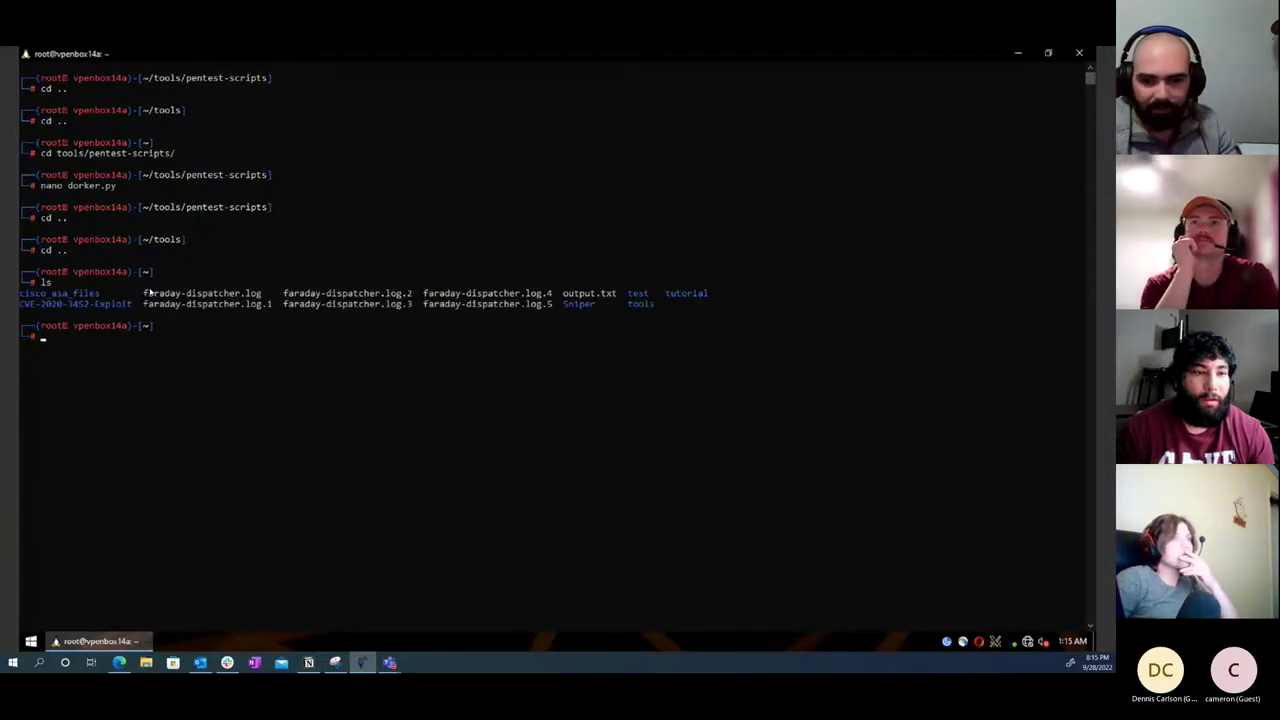
{"action": "type", "text": "cd tools/"}
{"action": "key", "text": "Return"}
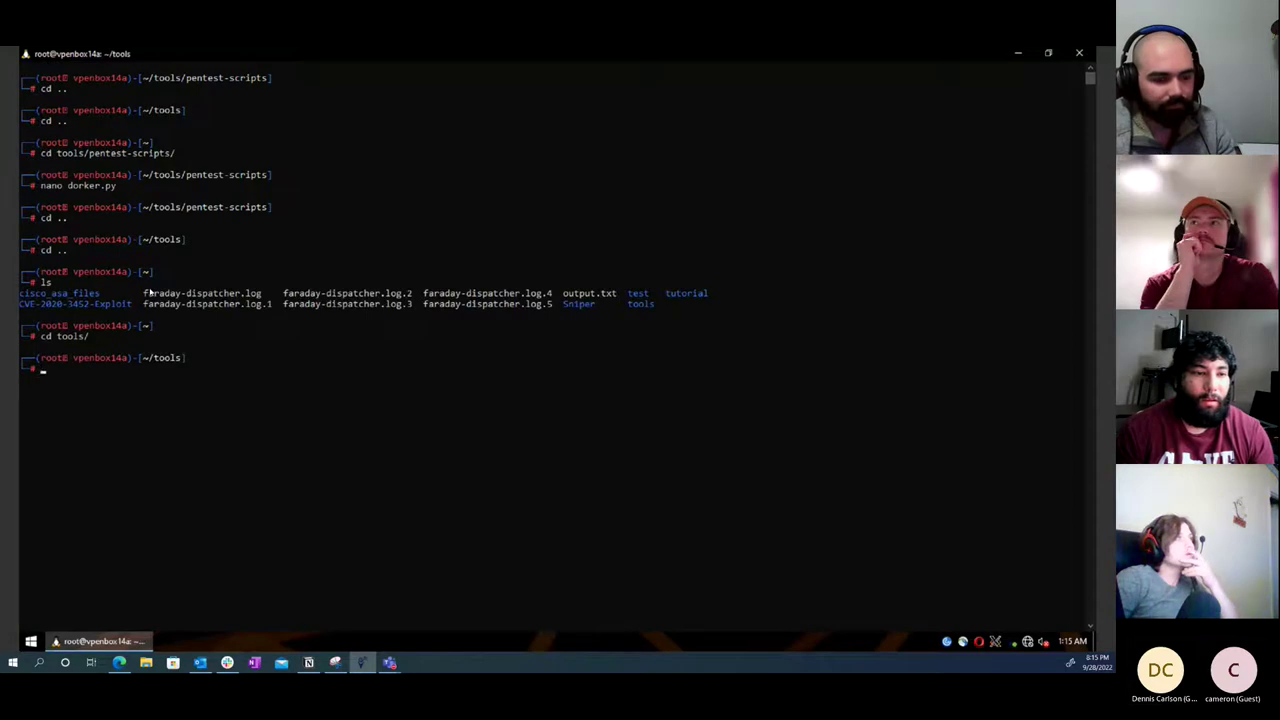
{"action": "type", "text": "ls"}
{"action": "key", "text": "Return"}
- Enter the SecretScanner folder, clear the screen, and switch to the browser
{"action": "type", "text": "cd Secr"}
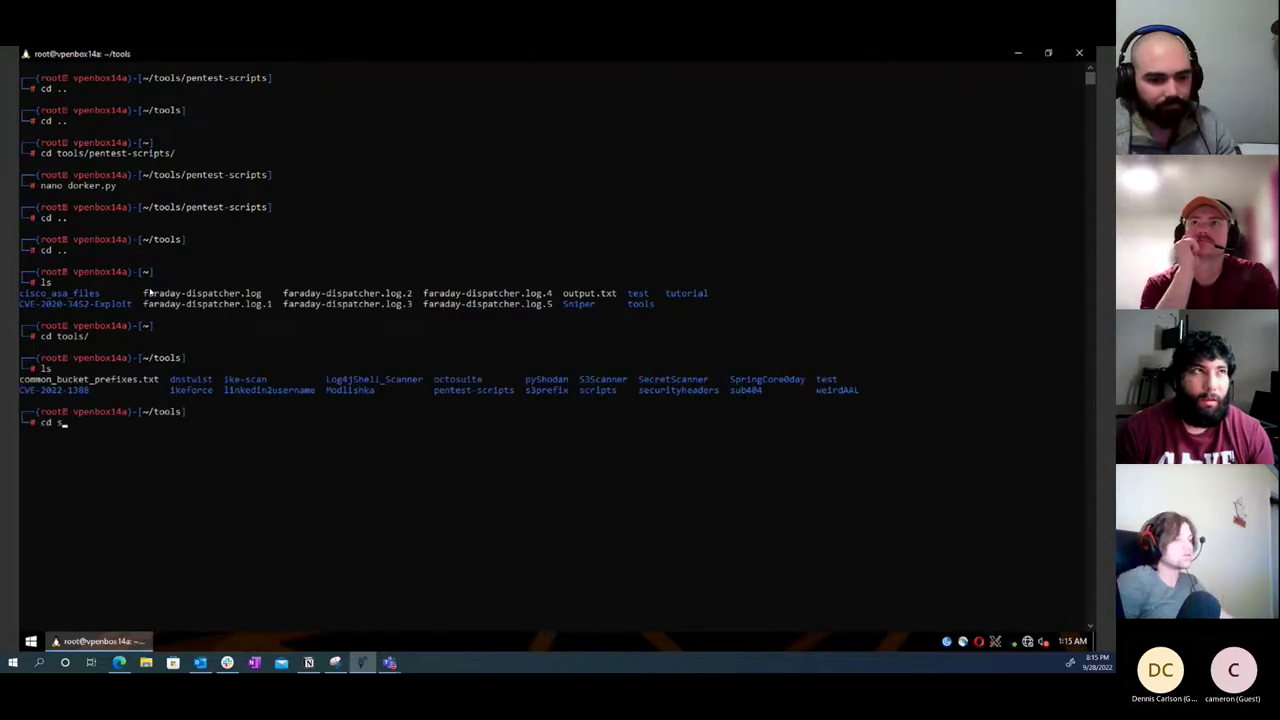
{"action": "key", "text": "Tab"}
{"action": "key", "text": "Return"}
{"action": "type", "text": "clear"}
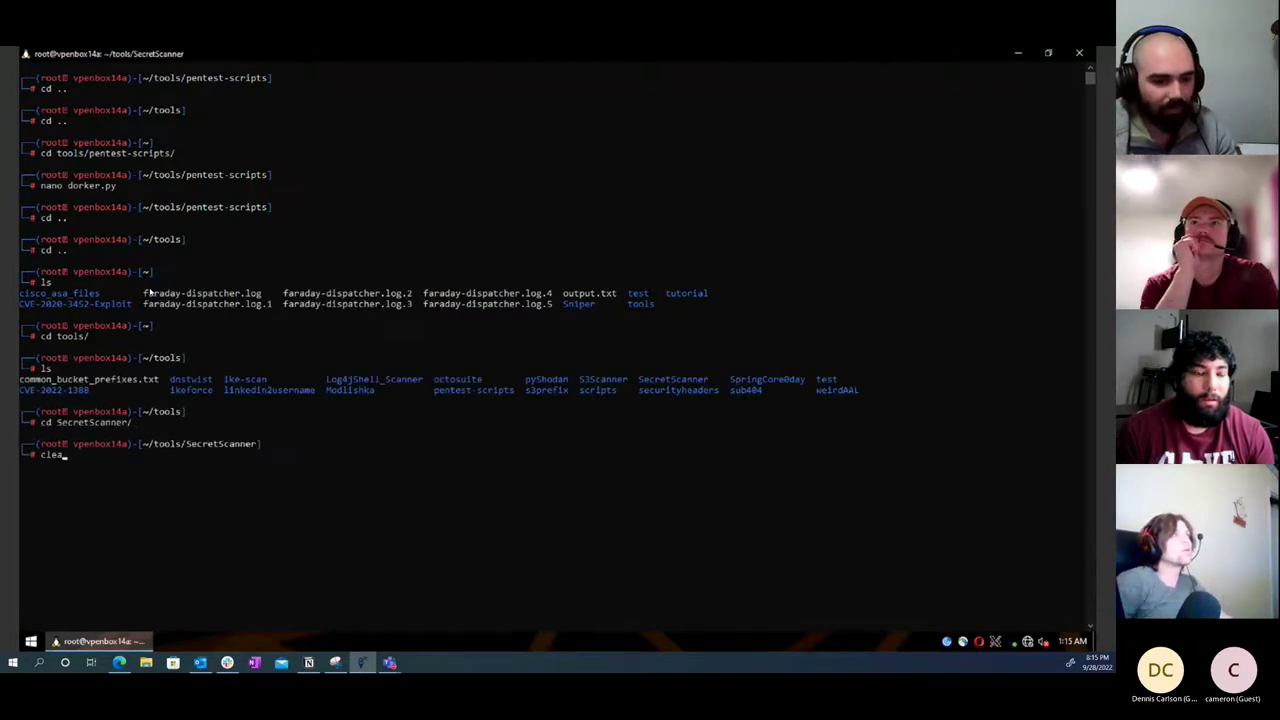
{"action": "key", "text": "Return"}
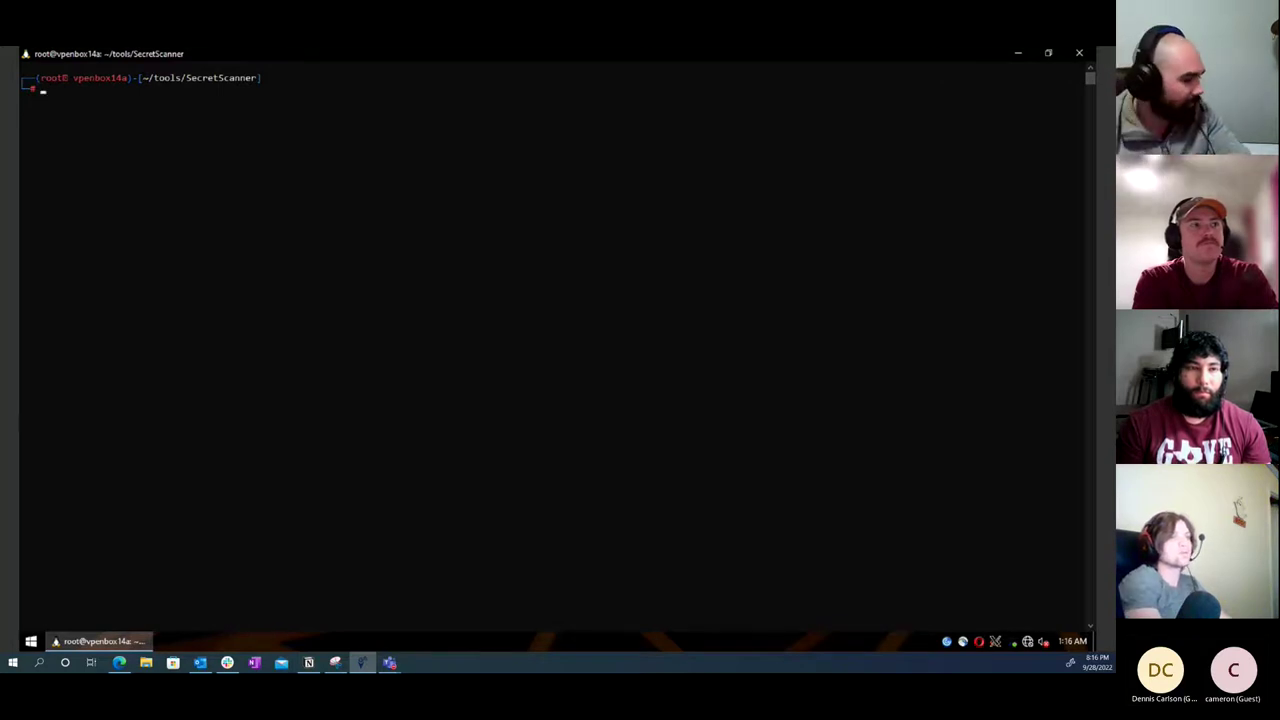
{"action": "key", "text": "alt+Tab"}
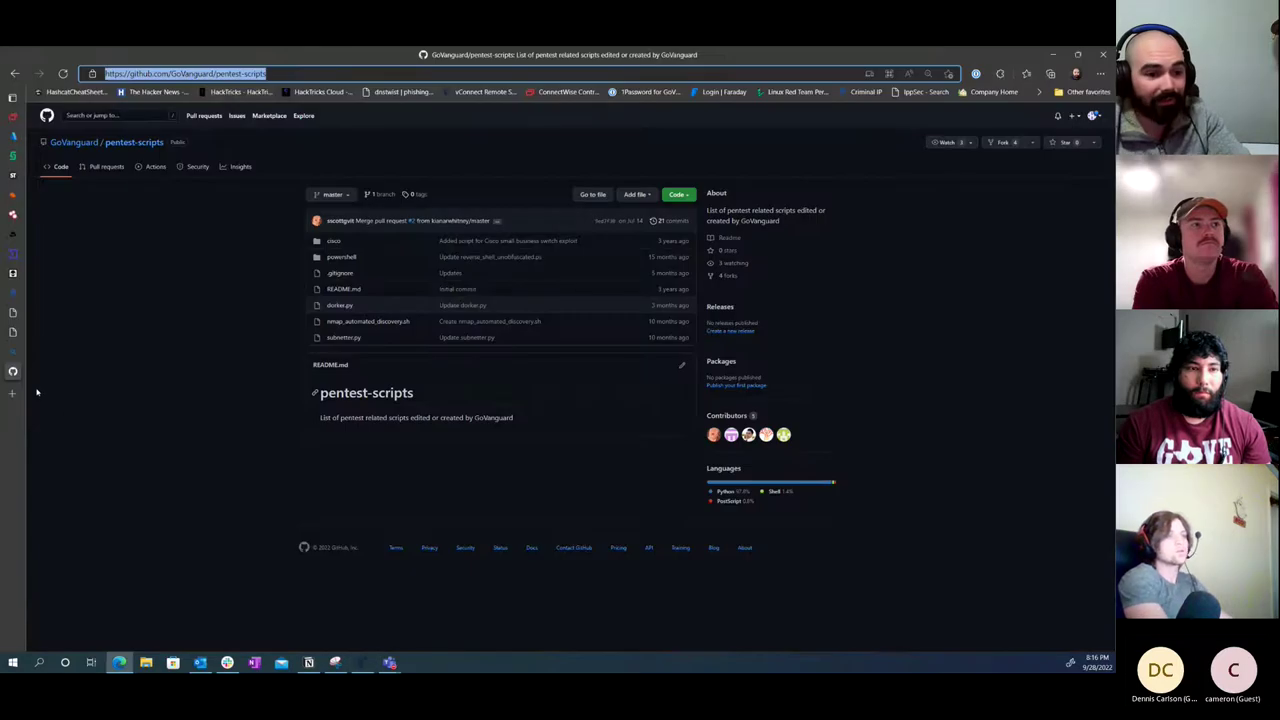
- Load govanguard.com in a new tab and view its page source
{"action": "left_click", "coordinate": [12, 394]}
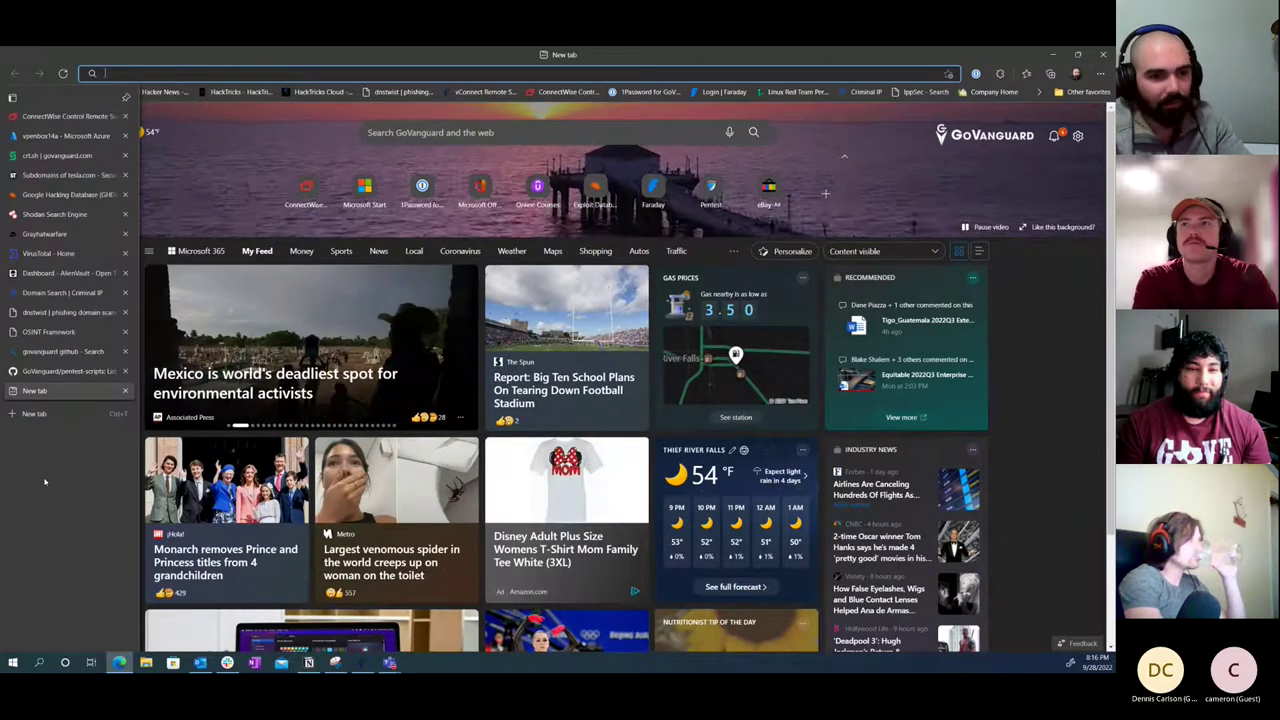
{"action": "type", "text": "gov"}
{"action": "key", "text": "Return"}
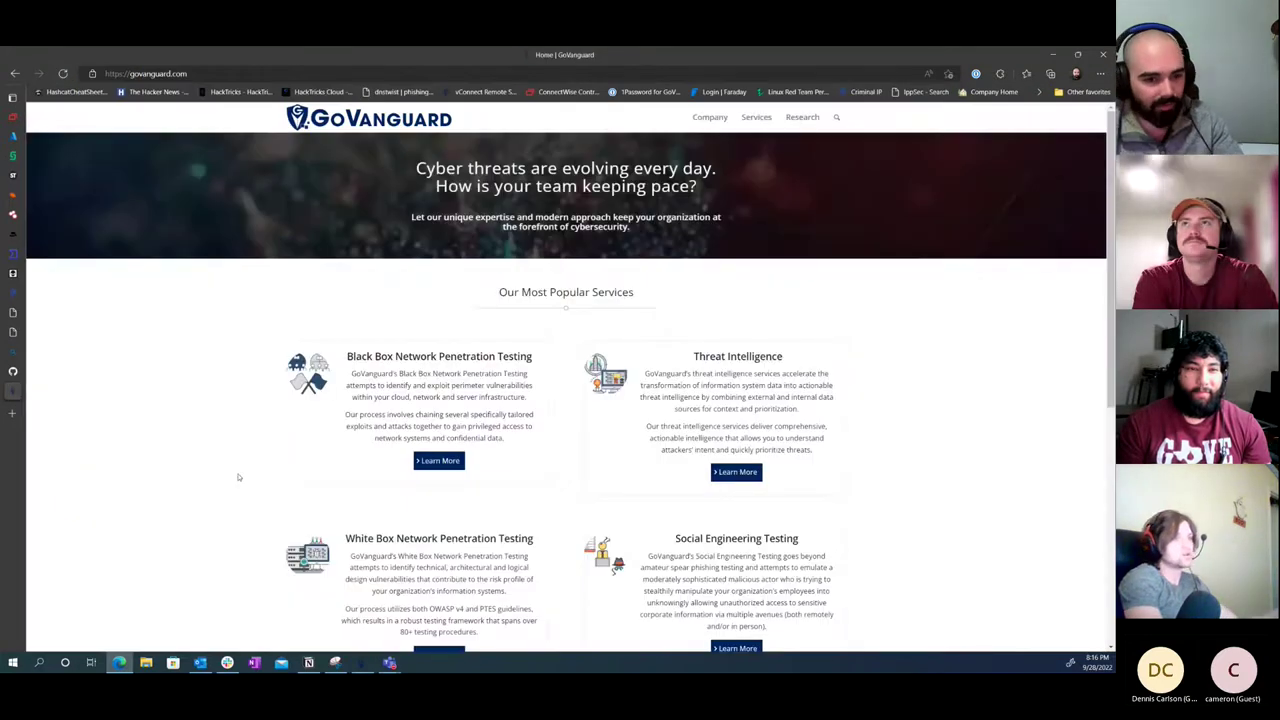
{"action": "right_click", "coordinate": [186, 313]}
{"action": "left_click", "coordinate": [240, 624]}
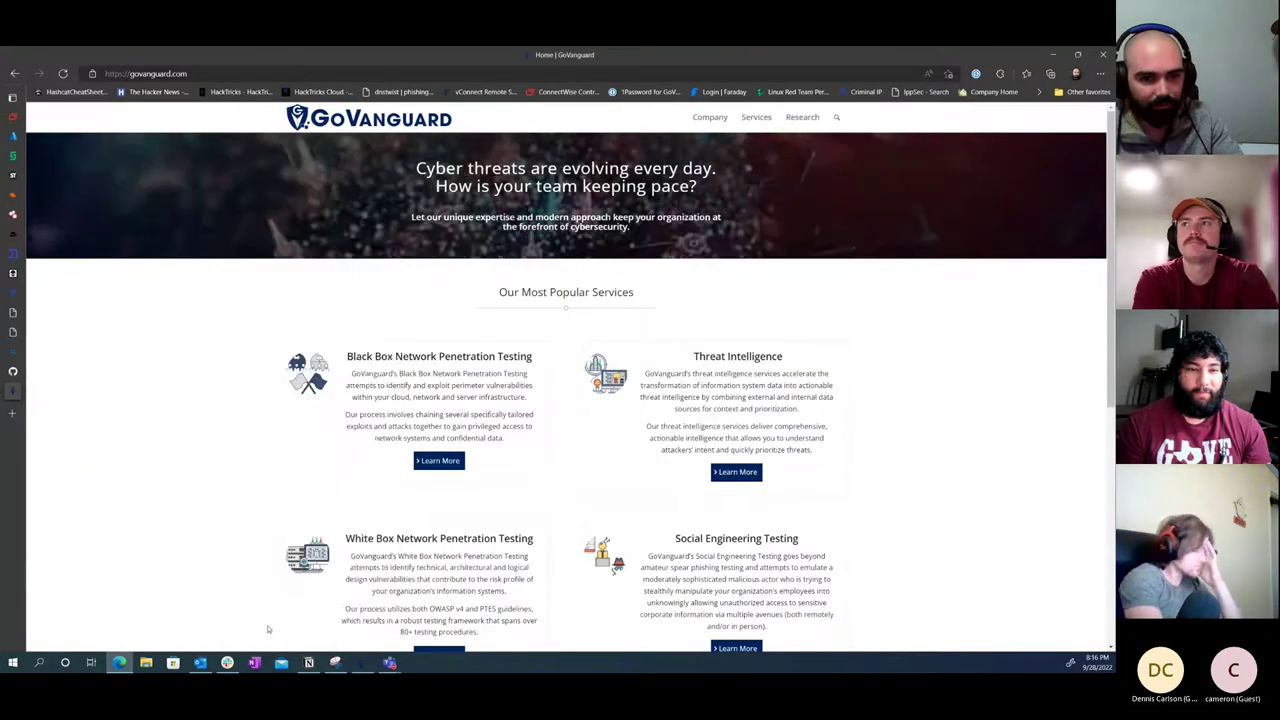
- Copy the entire govanguard.com page source and return to the terminal
{"action": "key", "text": "ctrl+a"}
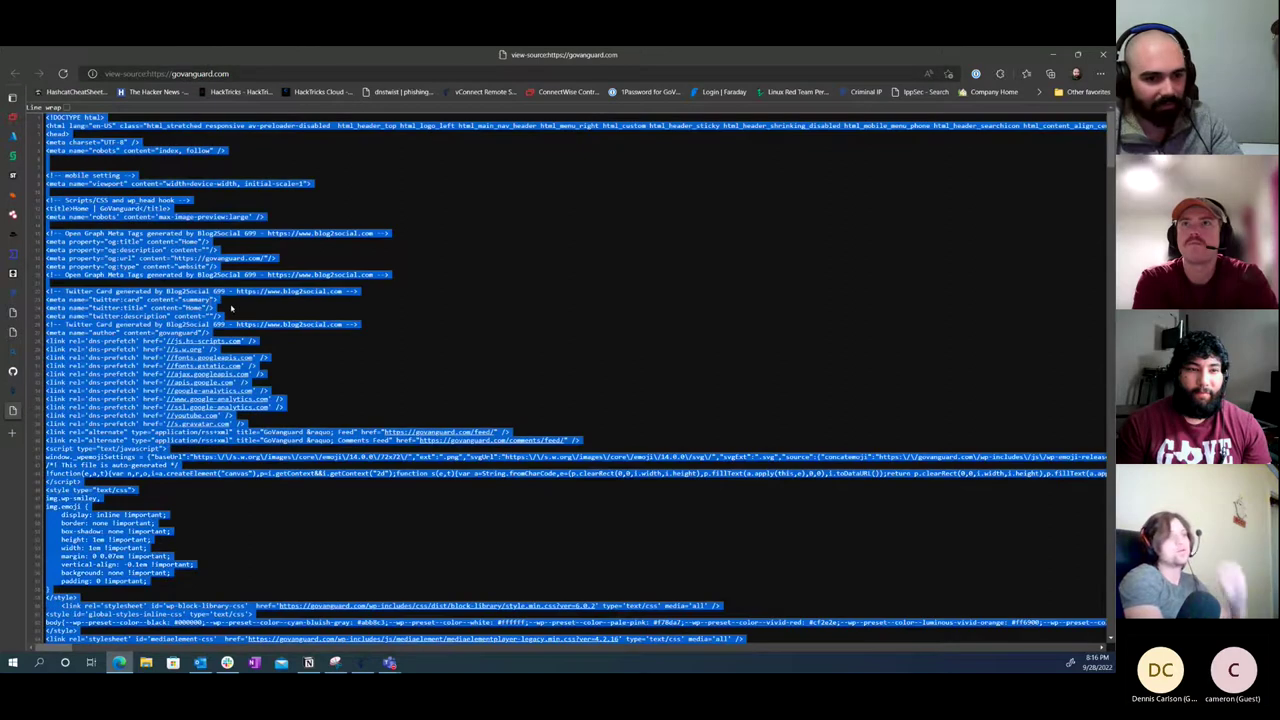
{"action": "right_click", "coordinate": [200, 302]}
{"action": "left_click", "coordinate": [226, 316]}
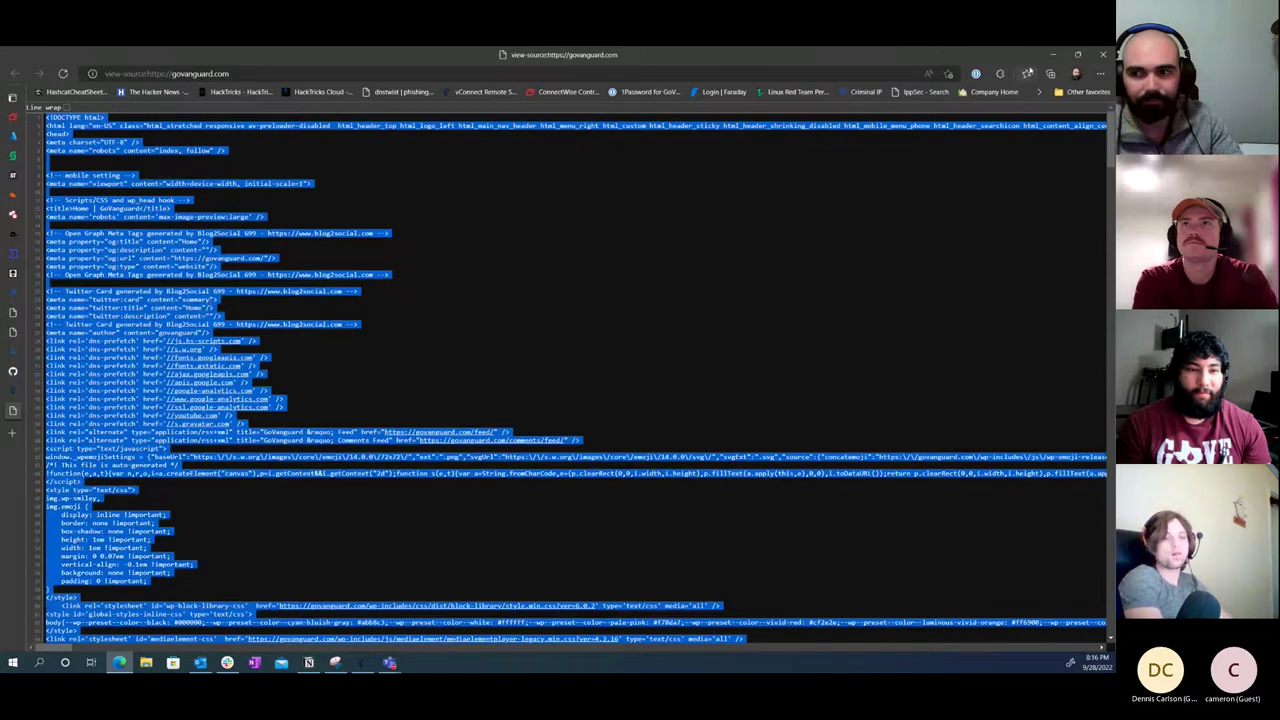
{"action": "left_click", "coordinate": [1051, 54]}
- Create a govanguard.com folder with mkdir
{"action": "key", "text": "Escape"}
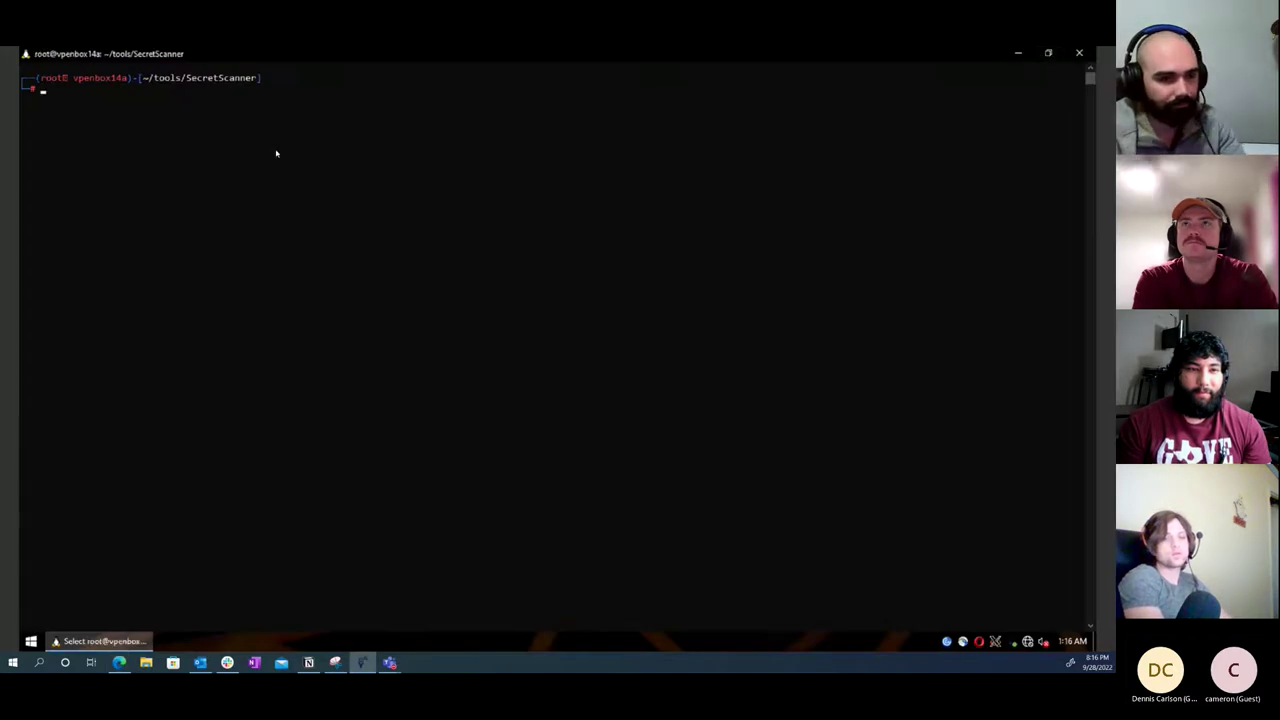
{"action": "type", "text": "mkdir govanguard.com"}
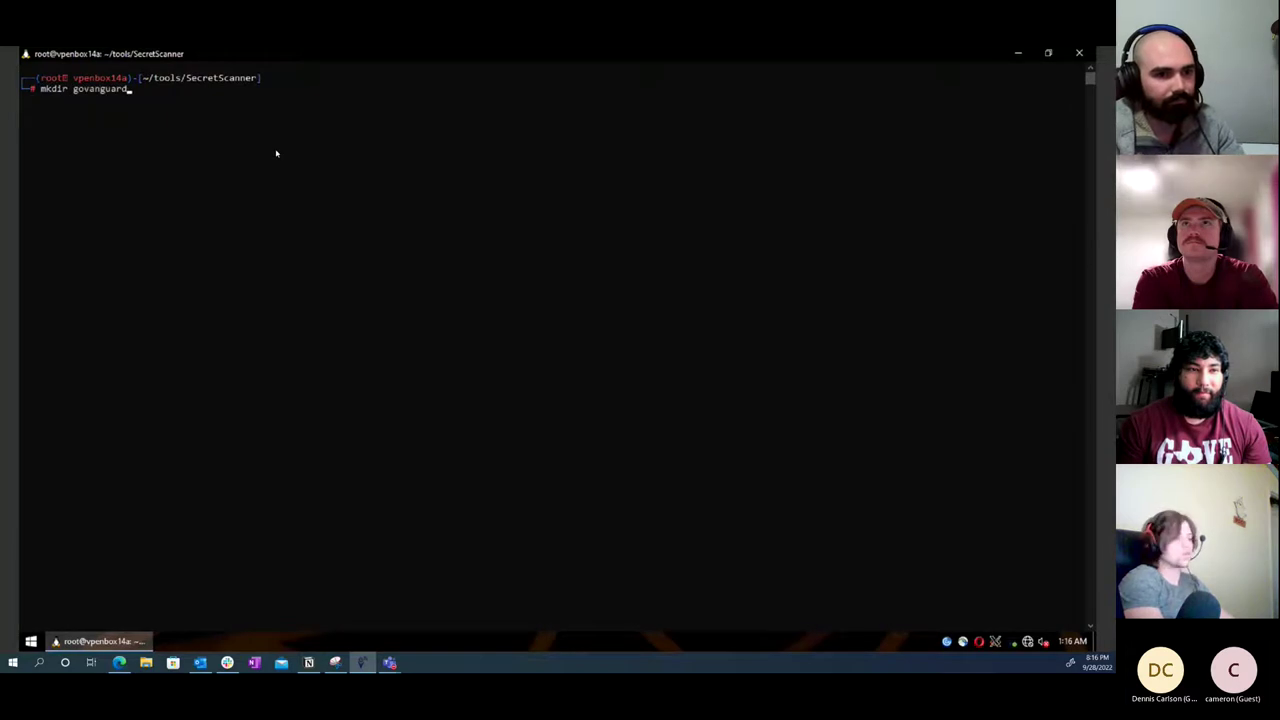
{"action": "key", "text": "Return"}
- Create target.html in nano and paste the copied govanguard.com page source into it
{"action": "type", "text": "nano gov"}
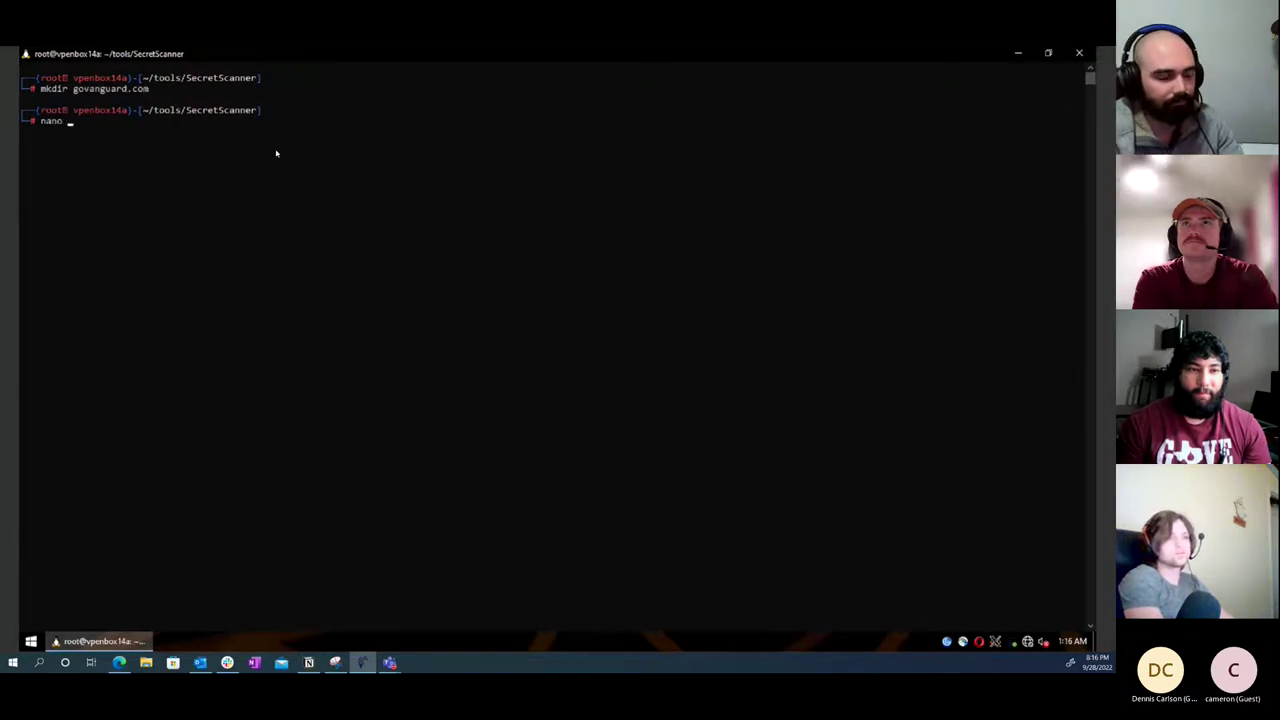
{"action": "key", "text": "BackSpace"}
{"action": "key", "text": "BackSpace"}
{"action": "key", "text": "BackSpace"}
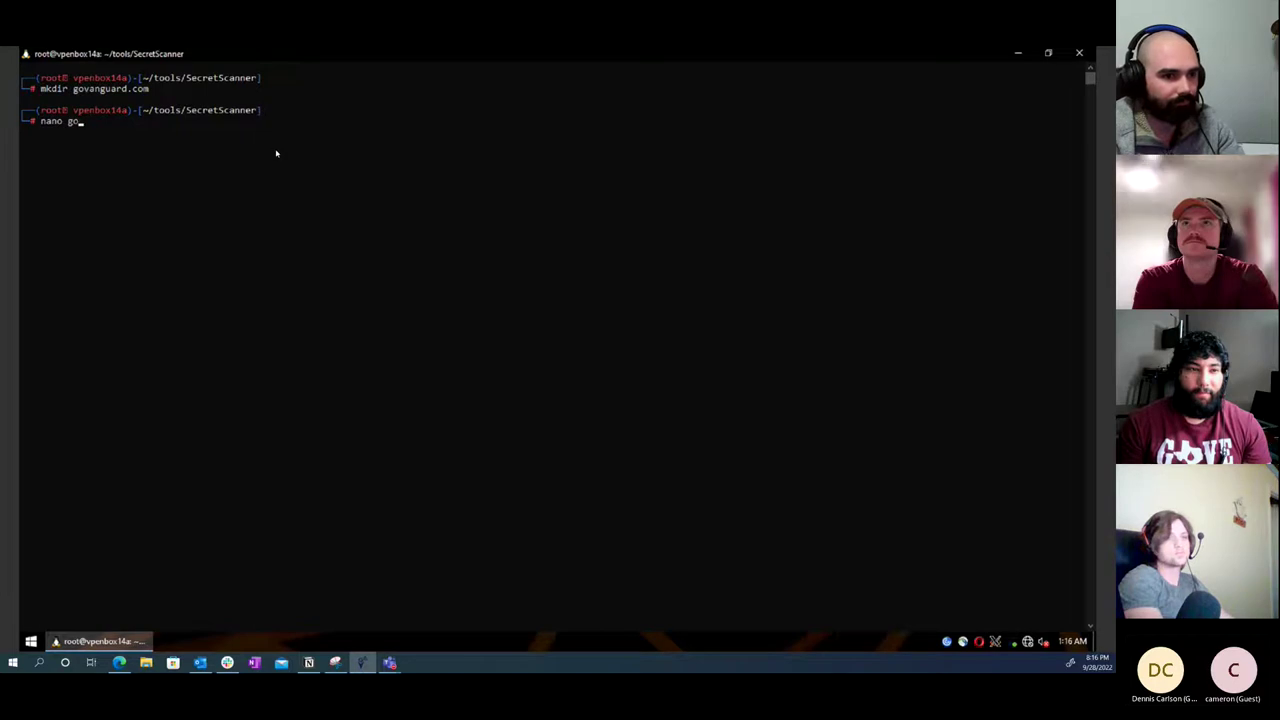
{"action": "type", "text": "target"}
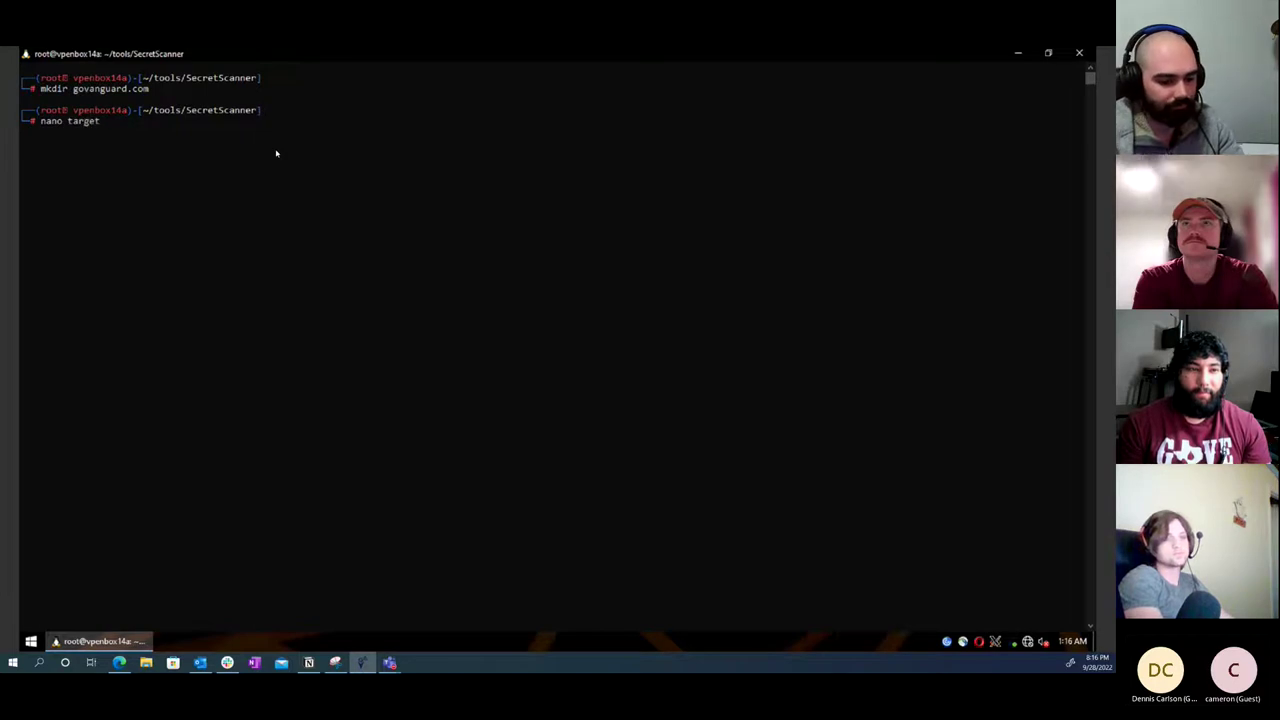
{"action": "type", "text": ".html"}
{"action": "key", "text": "Return"}
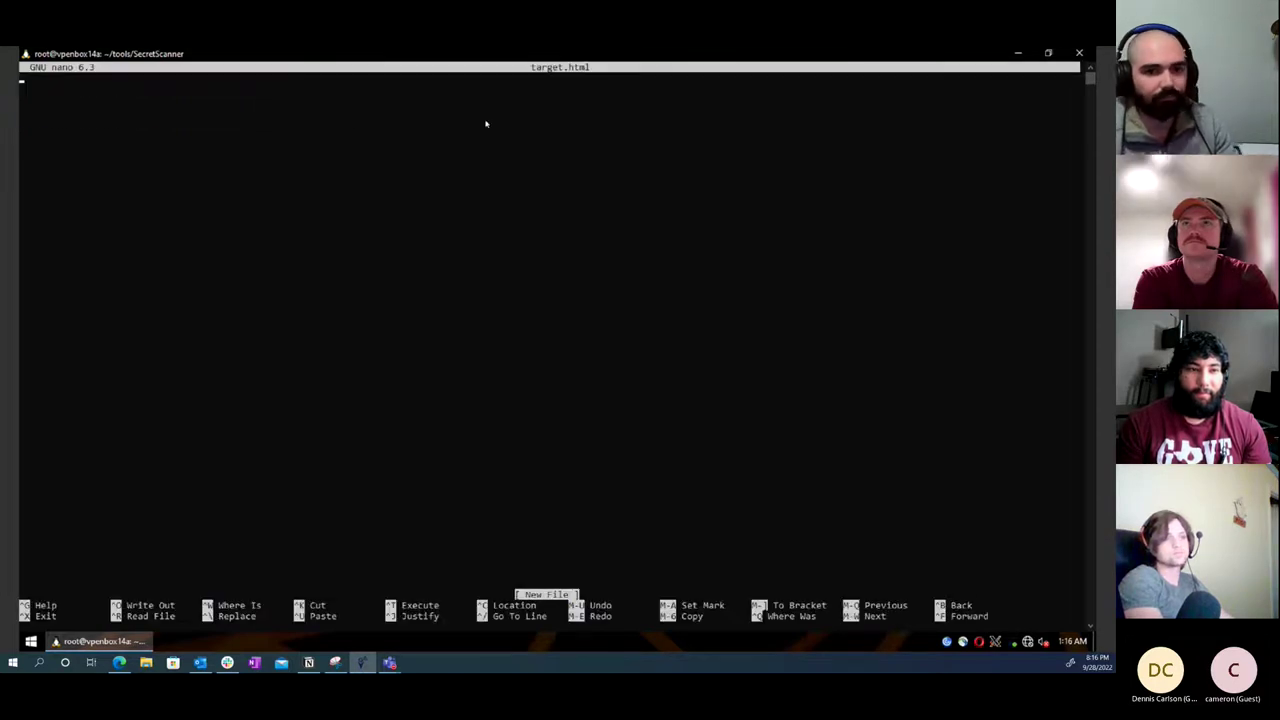
{"action": "right_click", "coordinate": [352, 127]}
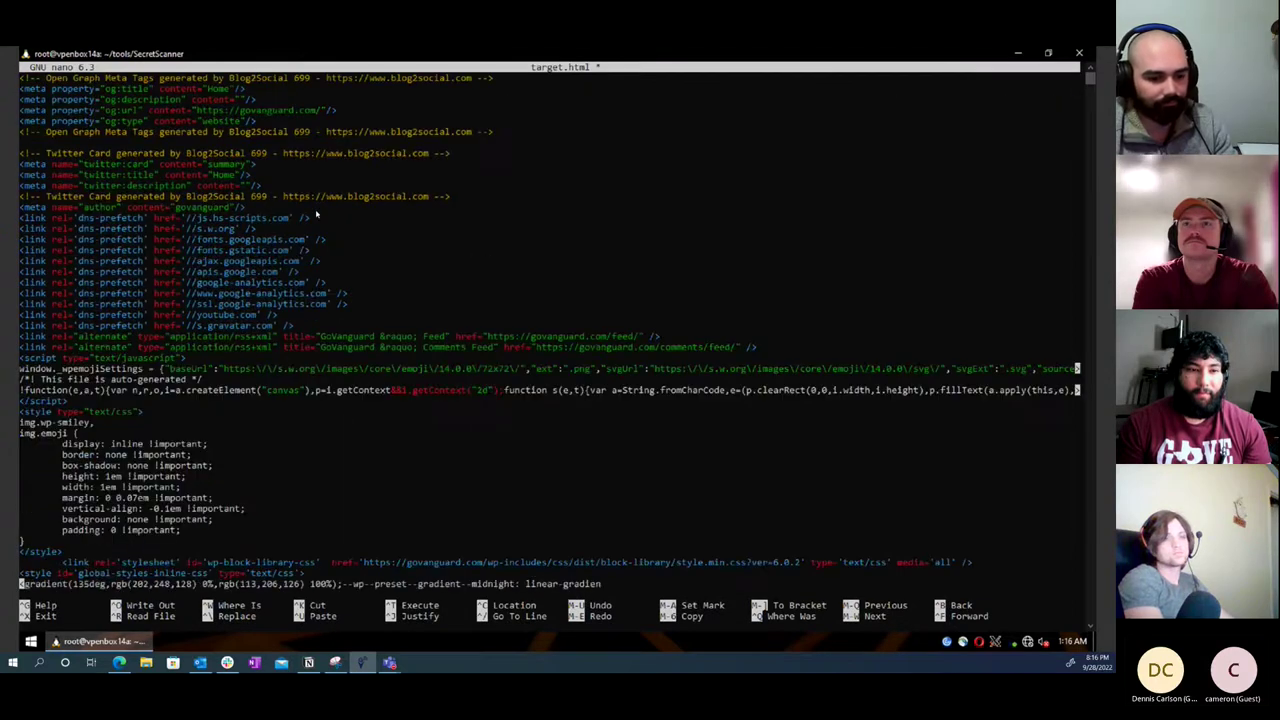
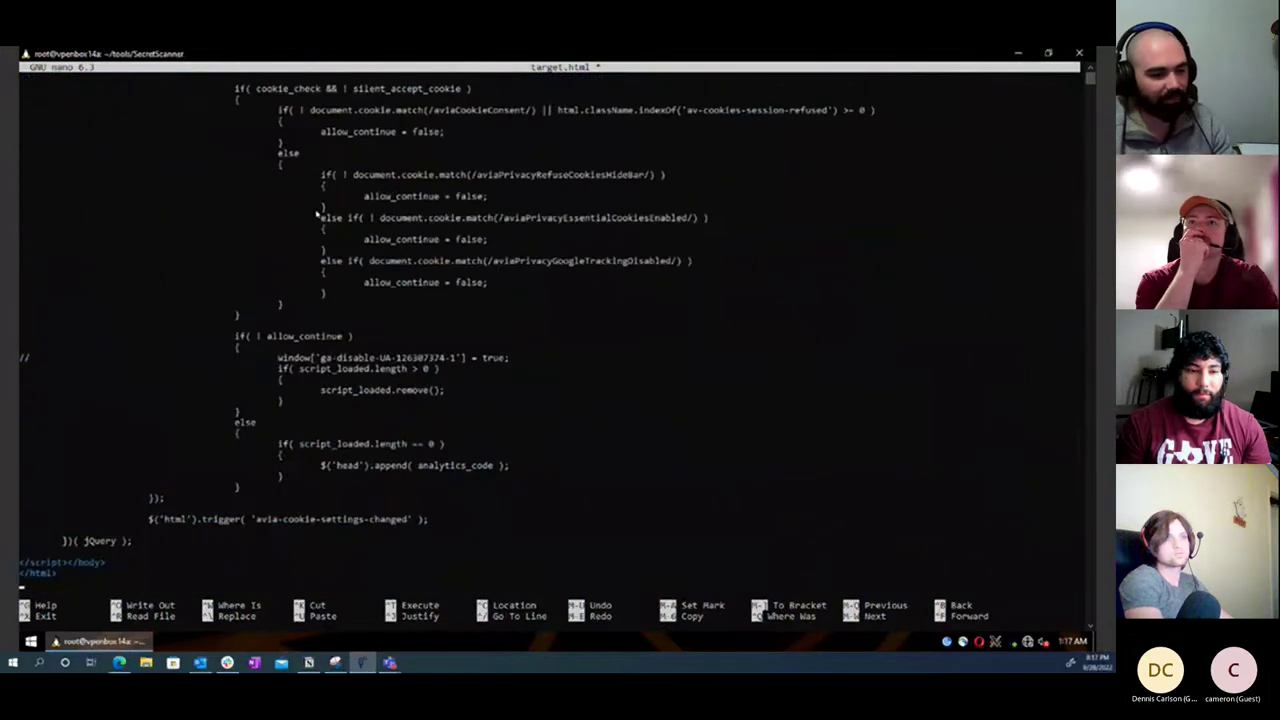
- Save the edited target.html and exit nano
{"action": "key", "text": "ctrl+x"}
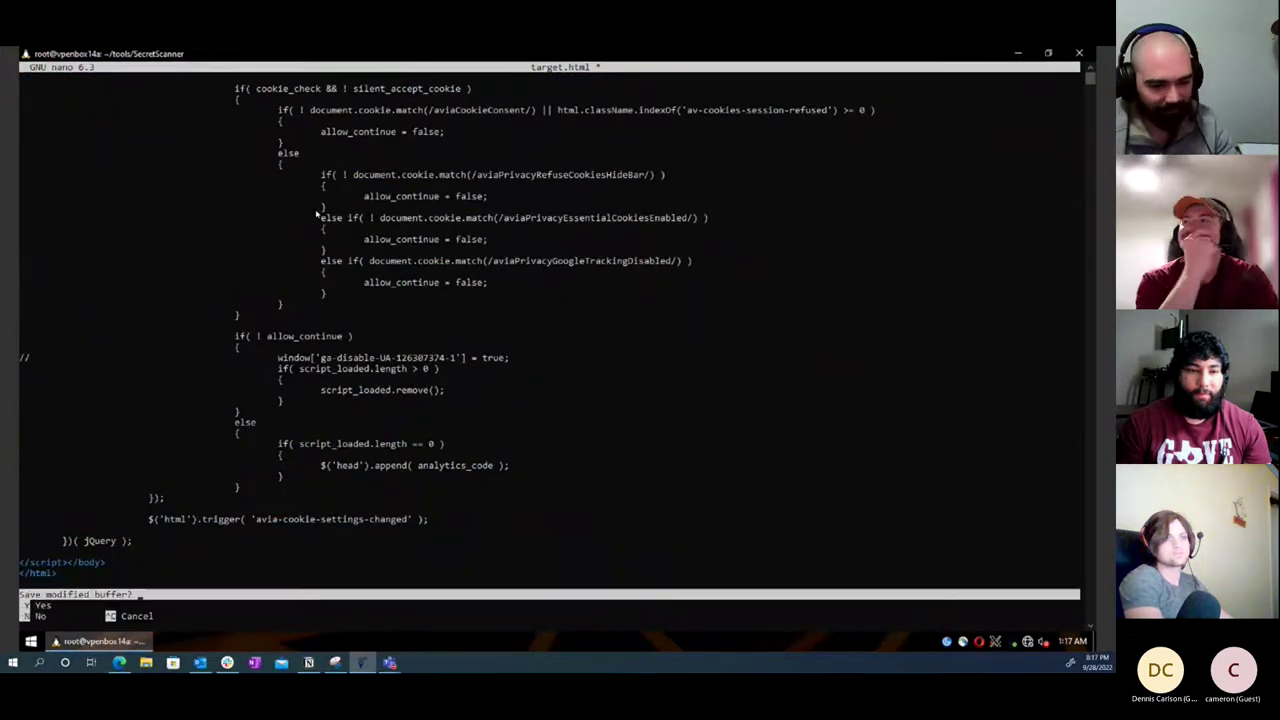
{"action": "key", "text": "y"}
{"action": "key", "text": "Return"}
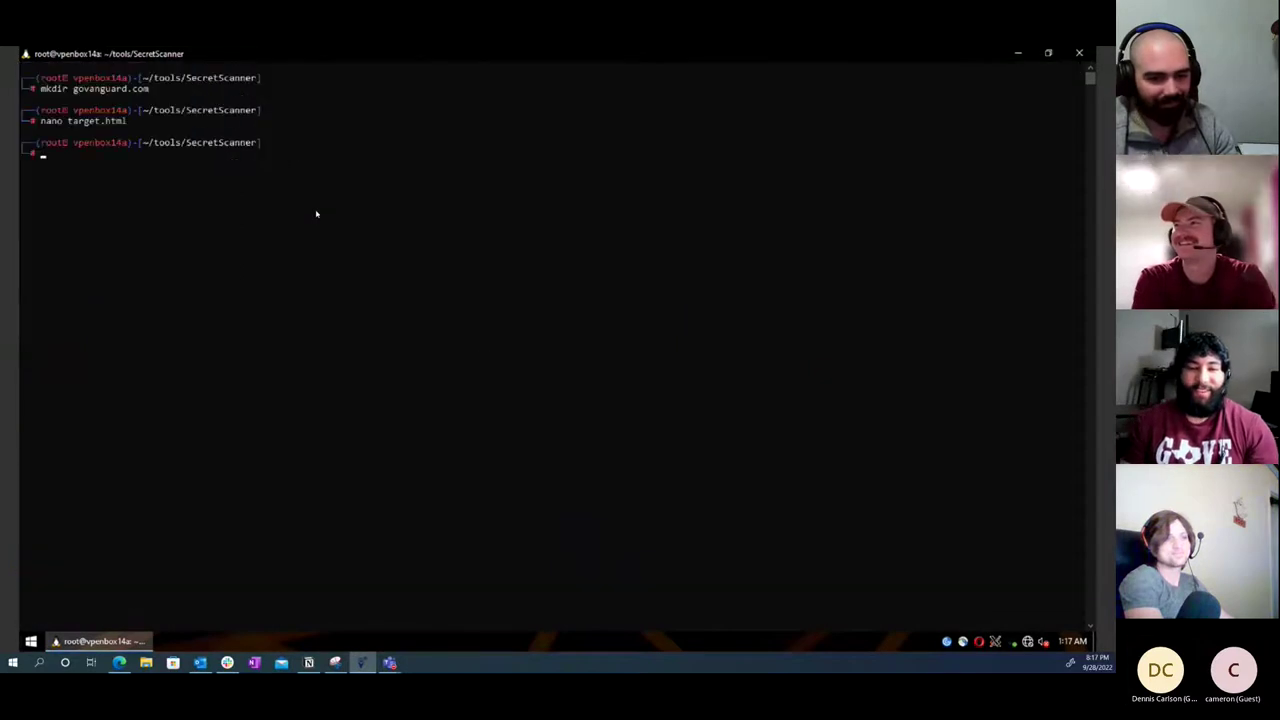
- List the directory, then run ./searchTexts.sh against govanguard.com
{"action": "type", "text": "ls"}
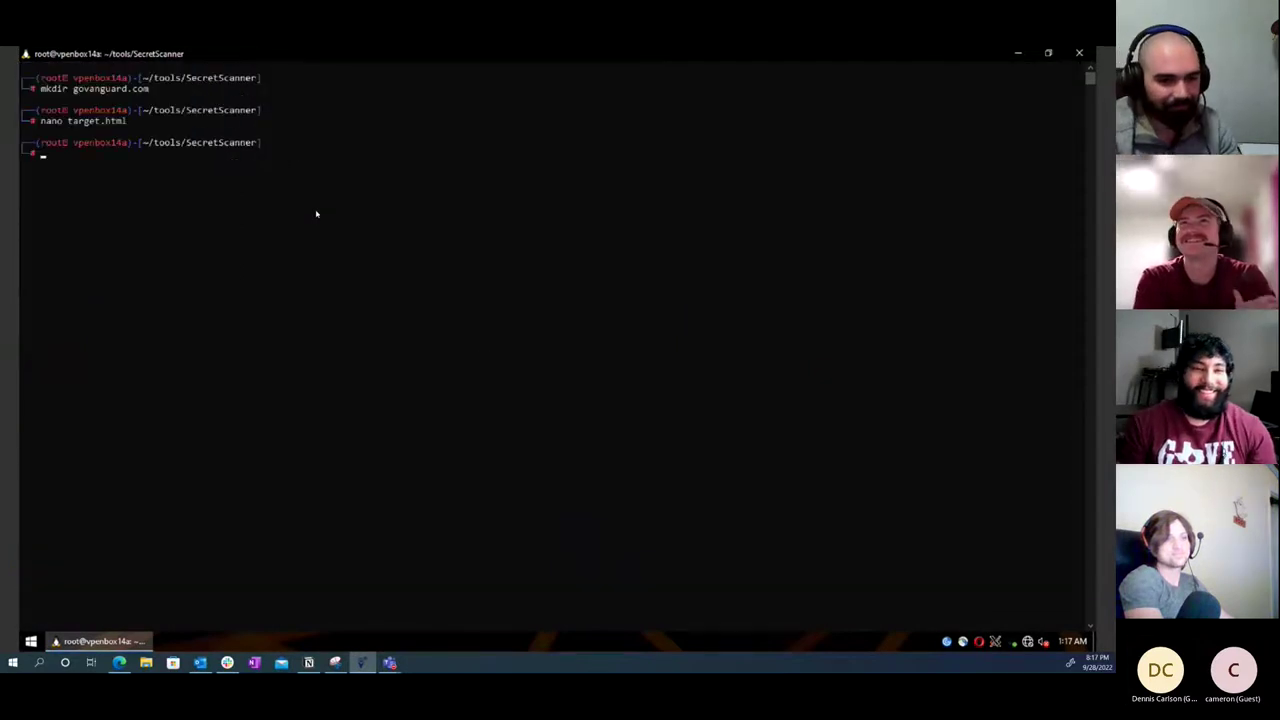
{"action": "key", "text": "Return"}
{"action": "type", "text": "./sea"}
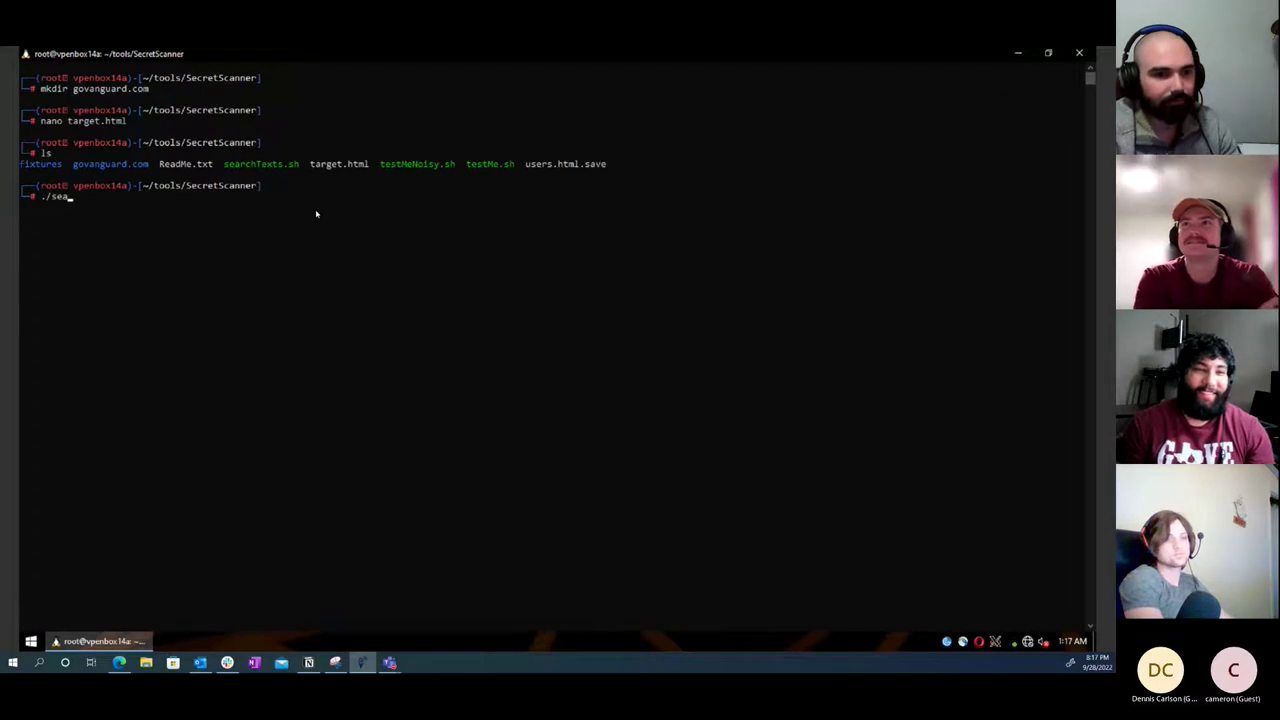
{"action": "key", "text": "Tab"}
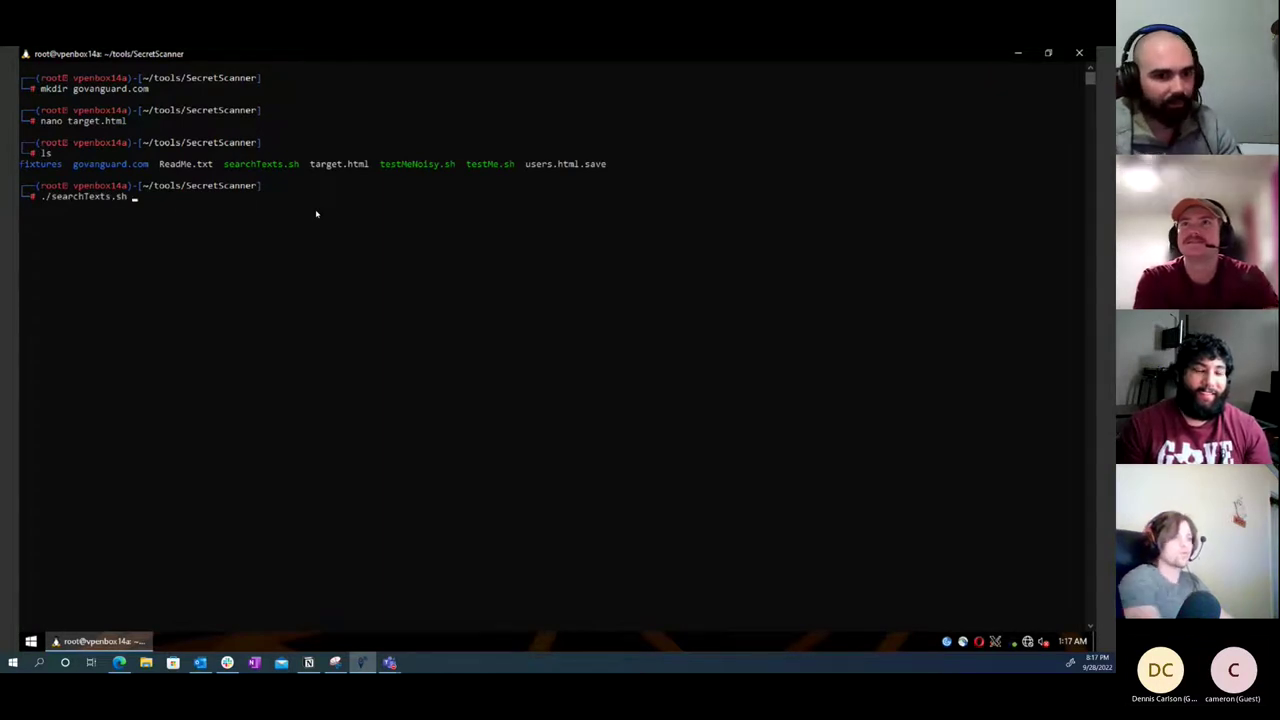
{"action": "type", "text": "govangu"}
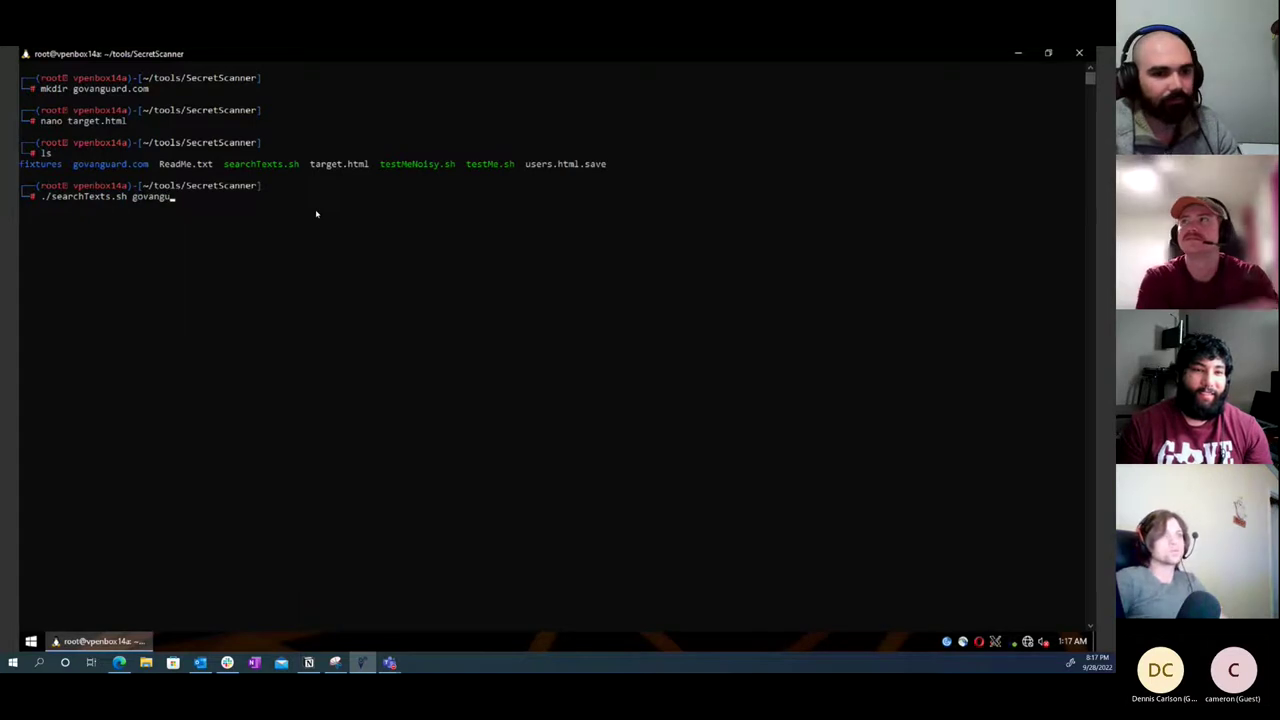
{"action": "type", "text": "ard.com"}
{"action": "key", "text": "Return"}
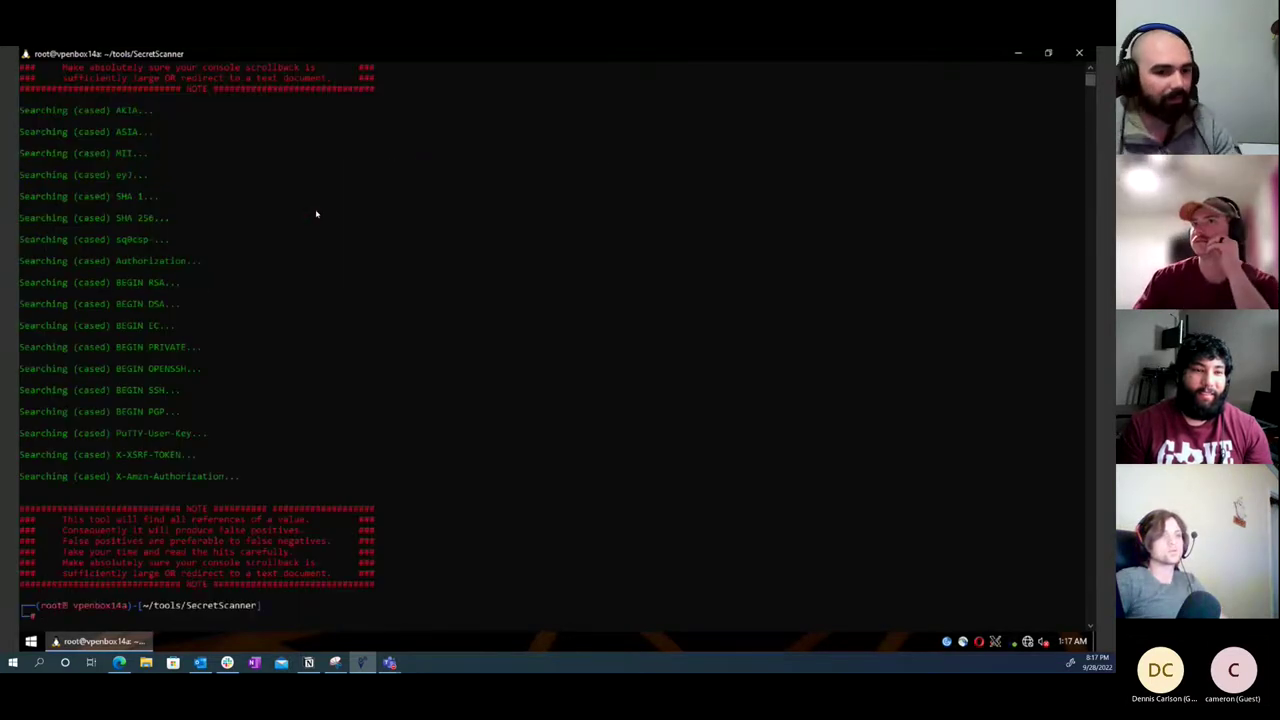
- Review the scan's search terms, highlighting 'ey', then switch to the Notion SecretScanner notes
{"action": "scroll", "coordinate": [251, 300], "scroll_direction": "up", "scroll_amount": 3}
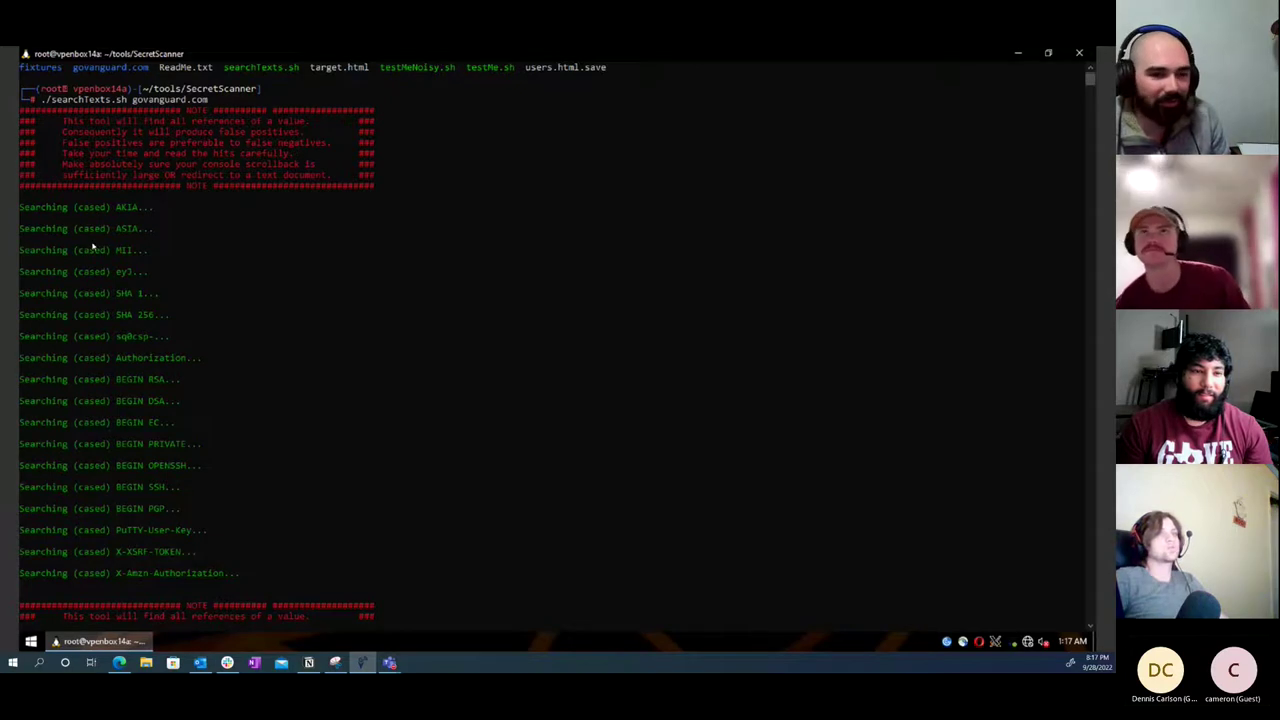
{"action": "scroll", "coordinate": [70, 200], "scroll_direction": "down", "scroll_amount": 1}
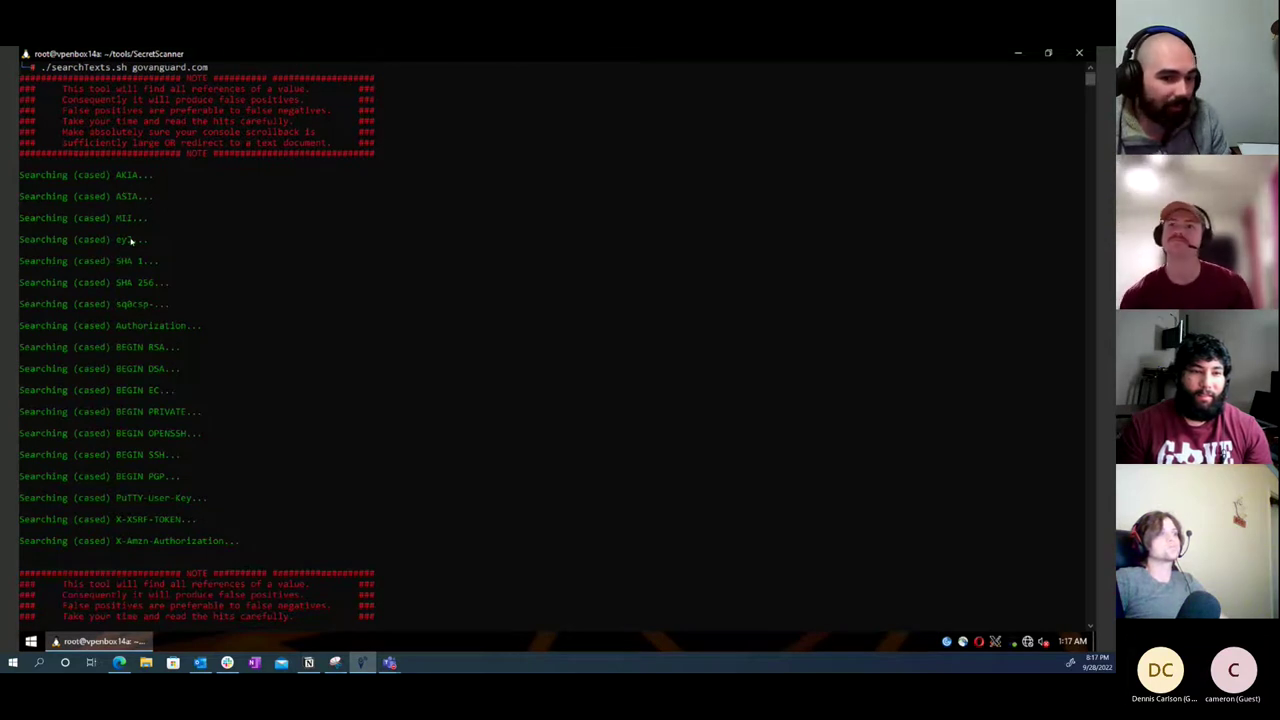
{"action": "left_click_drag", "start_coordinate": [116, 242], "coordinate": [130, 241]}
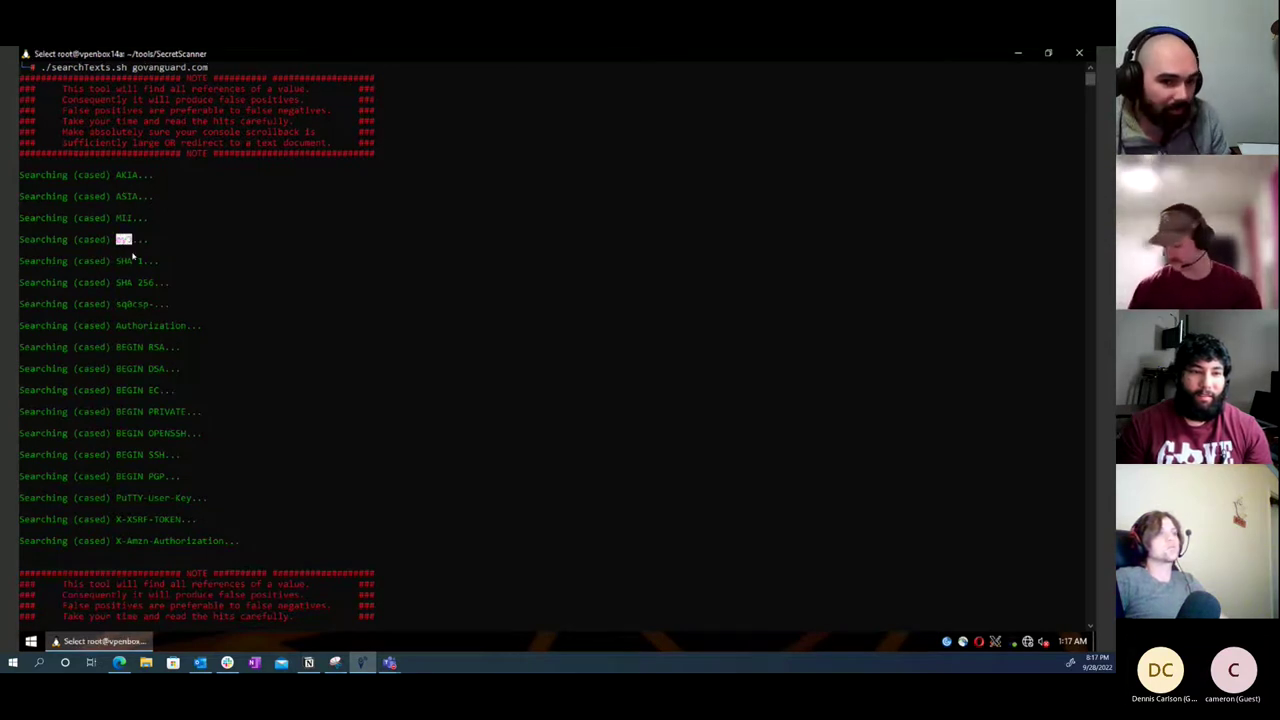
{"action": "scroll", "coordinate": [140, 266], "scroll_direction": "down", "scroll_amount": 1}
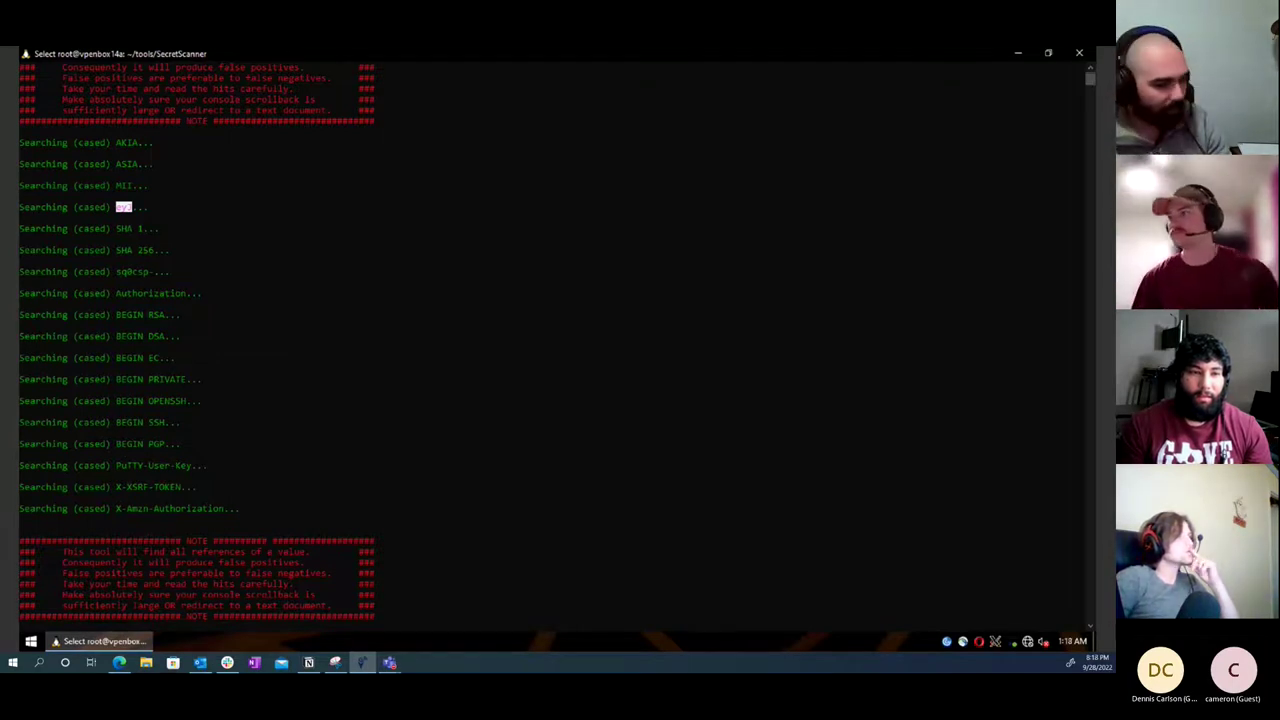
{"action": "key", "text": "alt+Tab"}
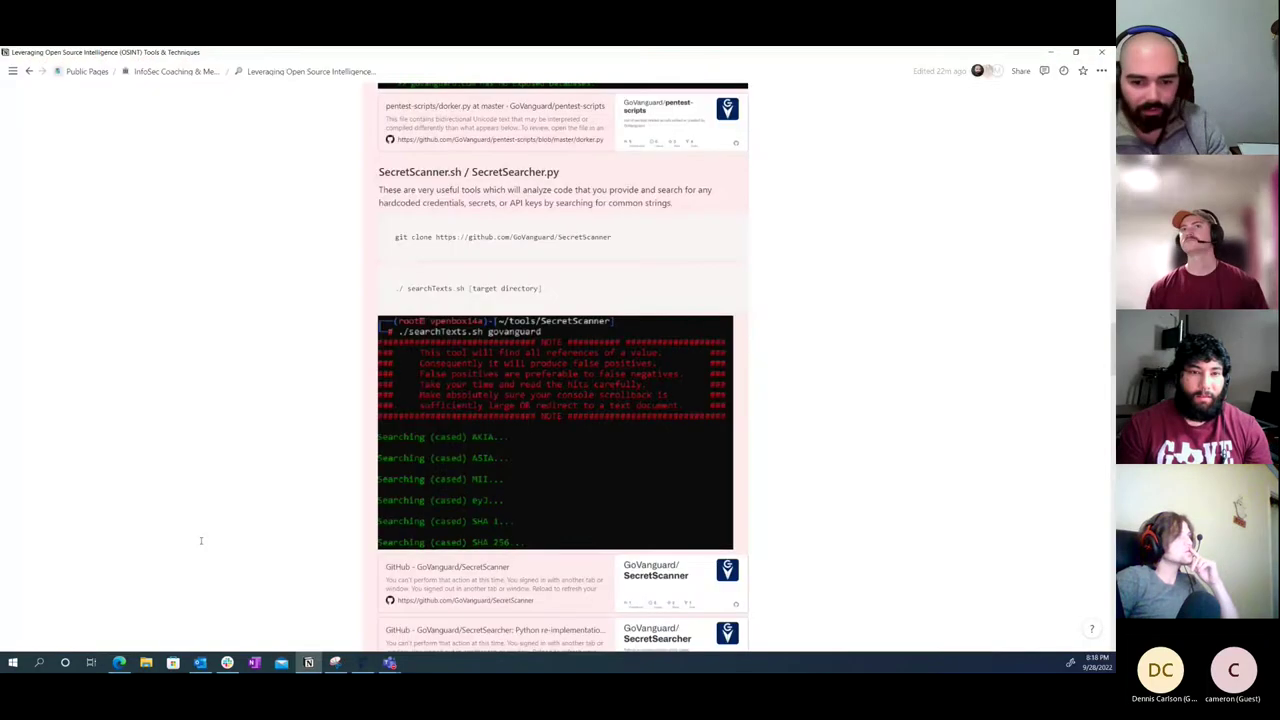
- Scroll the Notion OSINT notes down past SecretScanner to the Shodan section
{"action": "scroll", "coordinate": [314, 531], "scroll_direction": "down", "scroll_amount": 3}
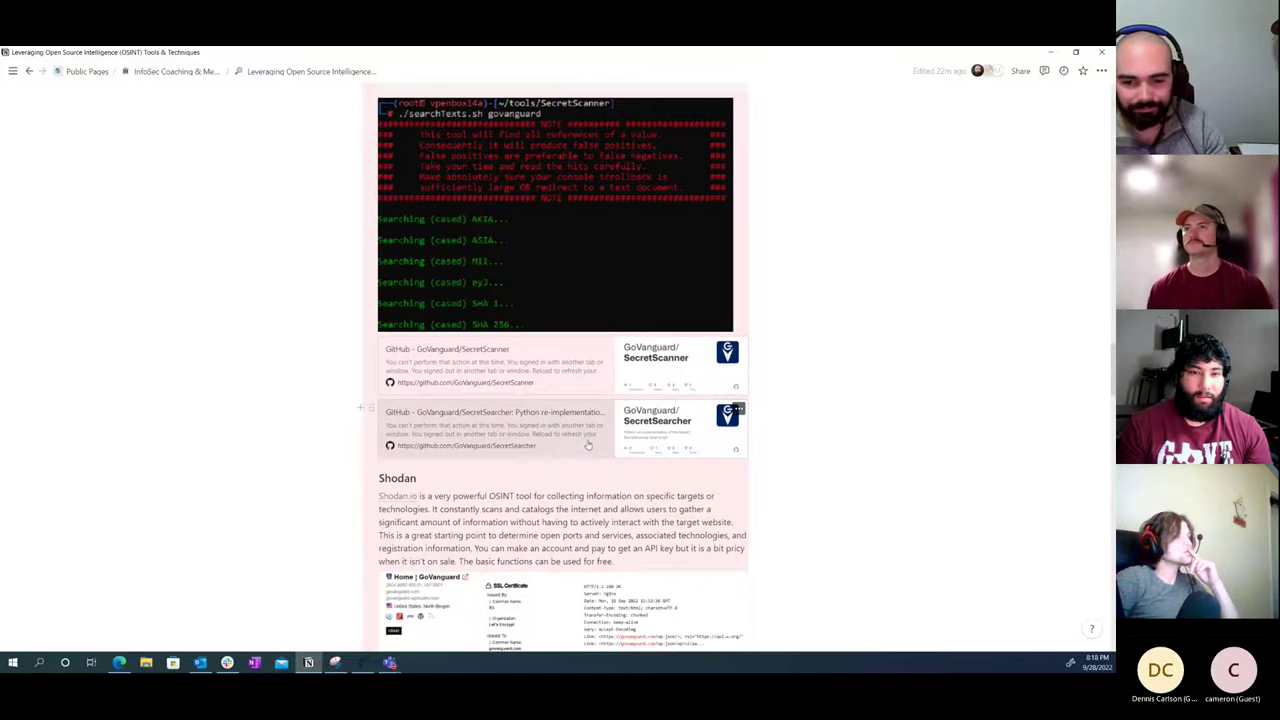
{"action": "scroll", "coordinate": [590, 430], "scroll_direction": "down", "scroll_amount": 2}
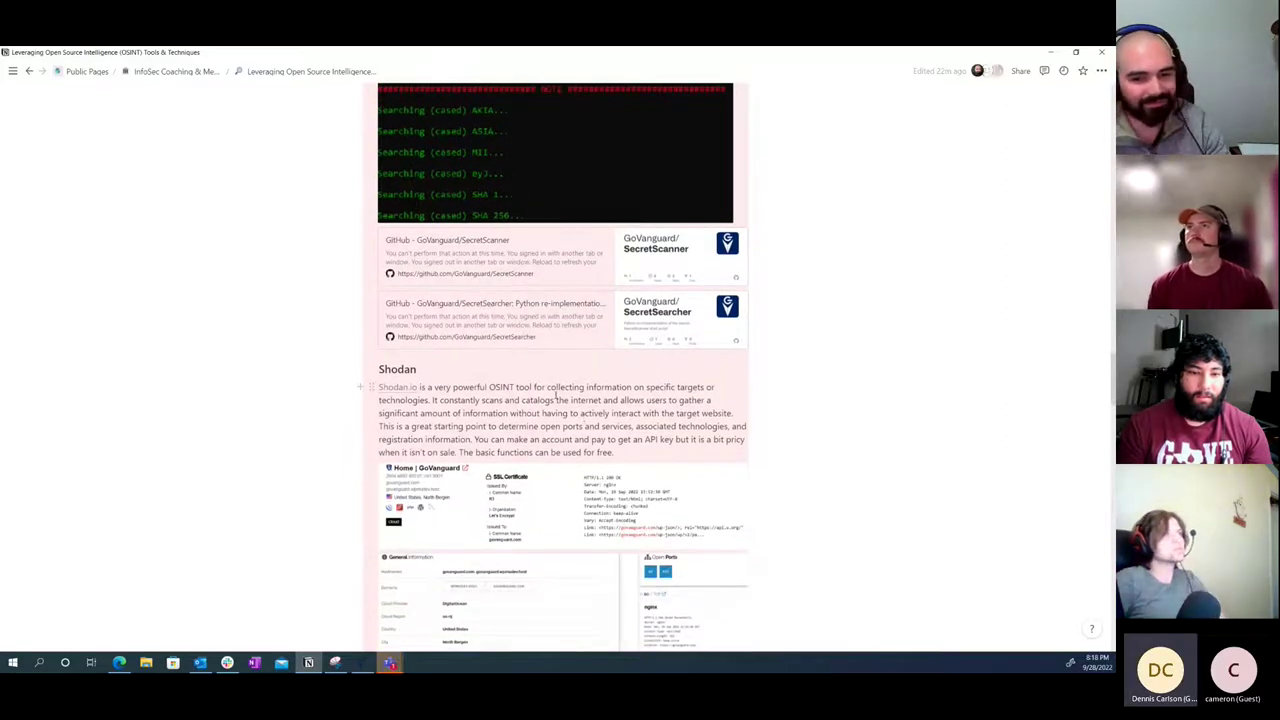
{"action": "scroll", "coordinate": [543, 399], "scroll_direction": "down", "scroll_amount": 2}
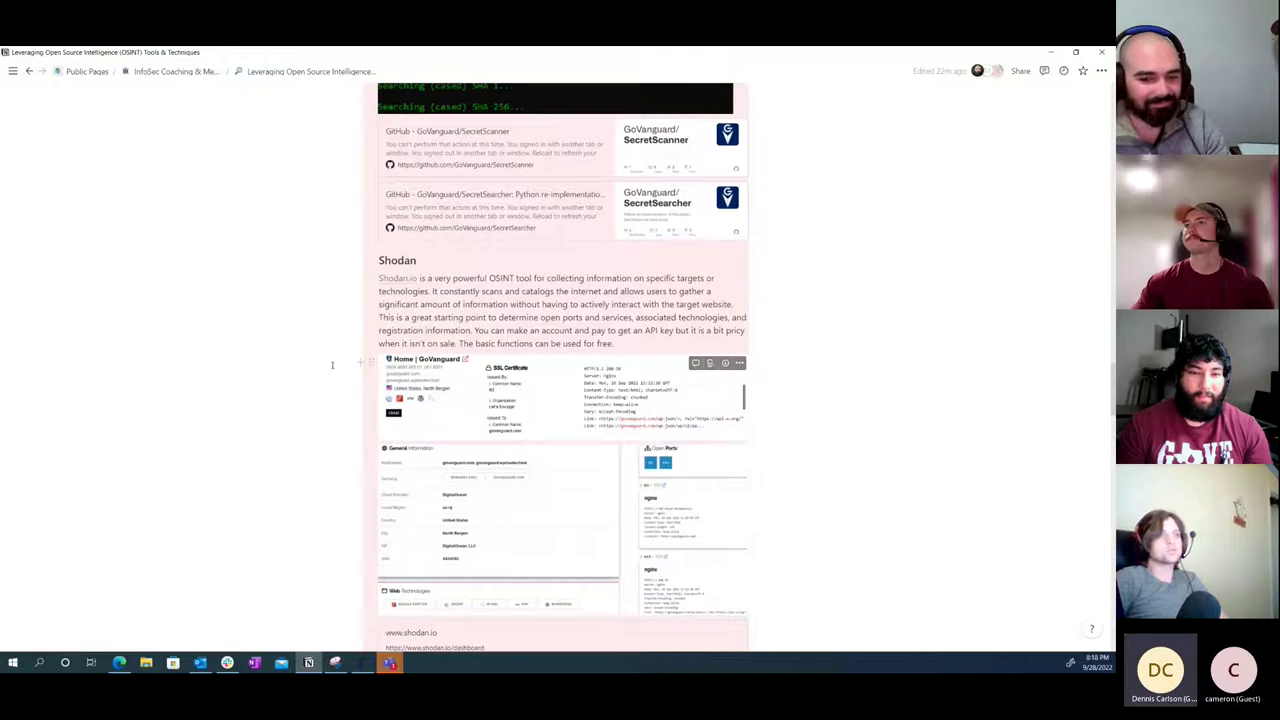
{"action": "scroll", "coordinate": [300, 357], "scroll_direction": "down", "scroll_amount": 1}
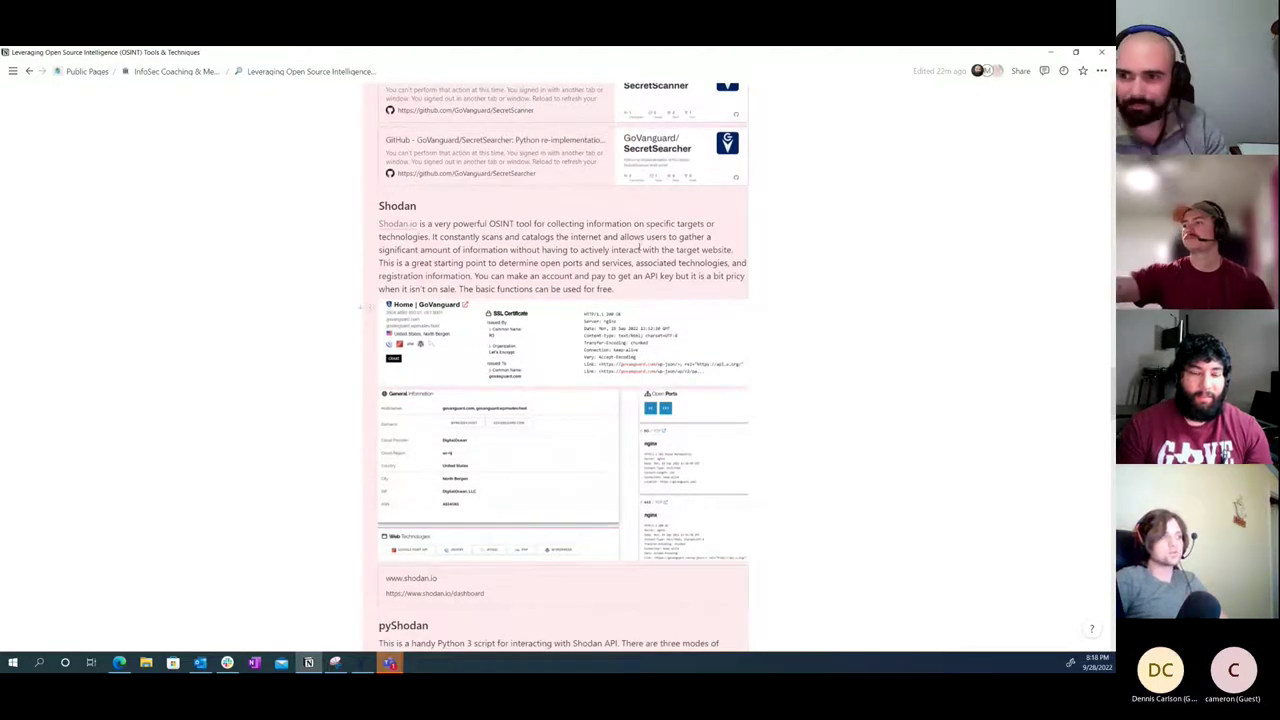
- Switch to Edge and open the 'crt.sh | govanguard.com' tab after visiting the Shodan tab
{"action": "left_click", "coordinate": [390, 663]}
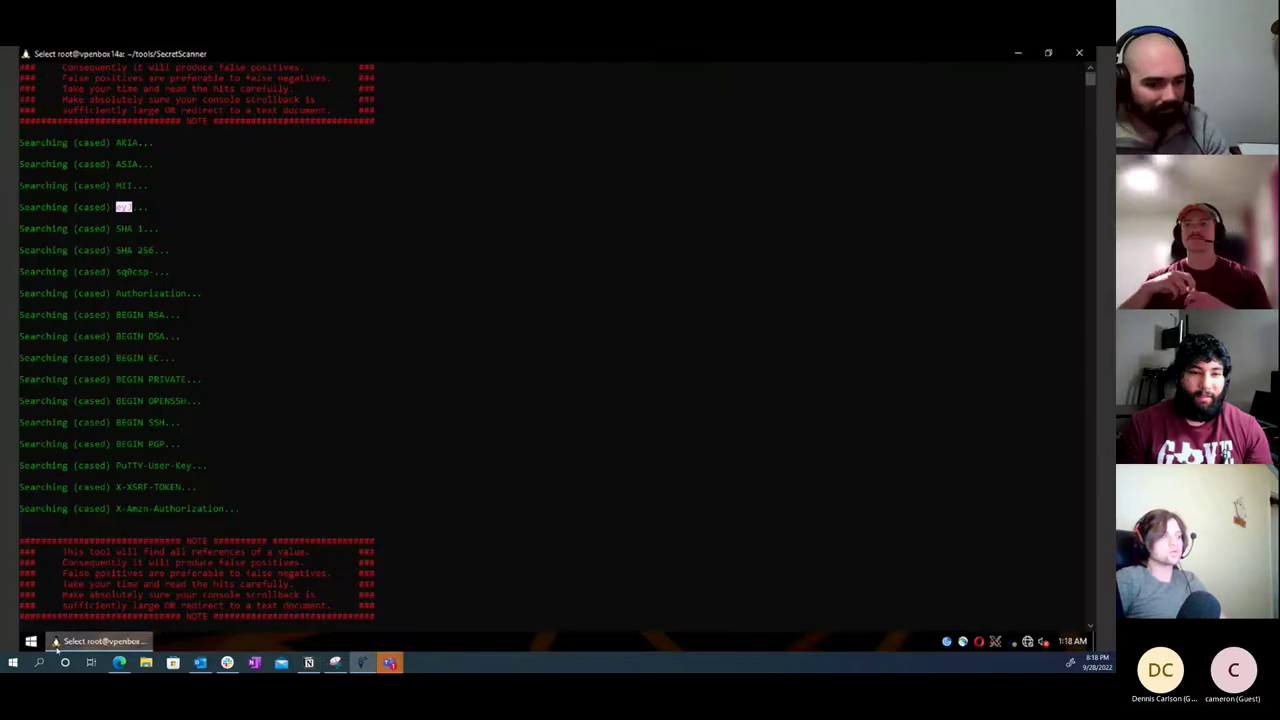
{"action": "left_click", "coordinate": [119, 663]}
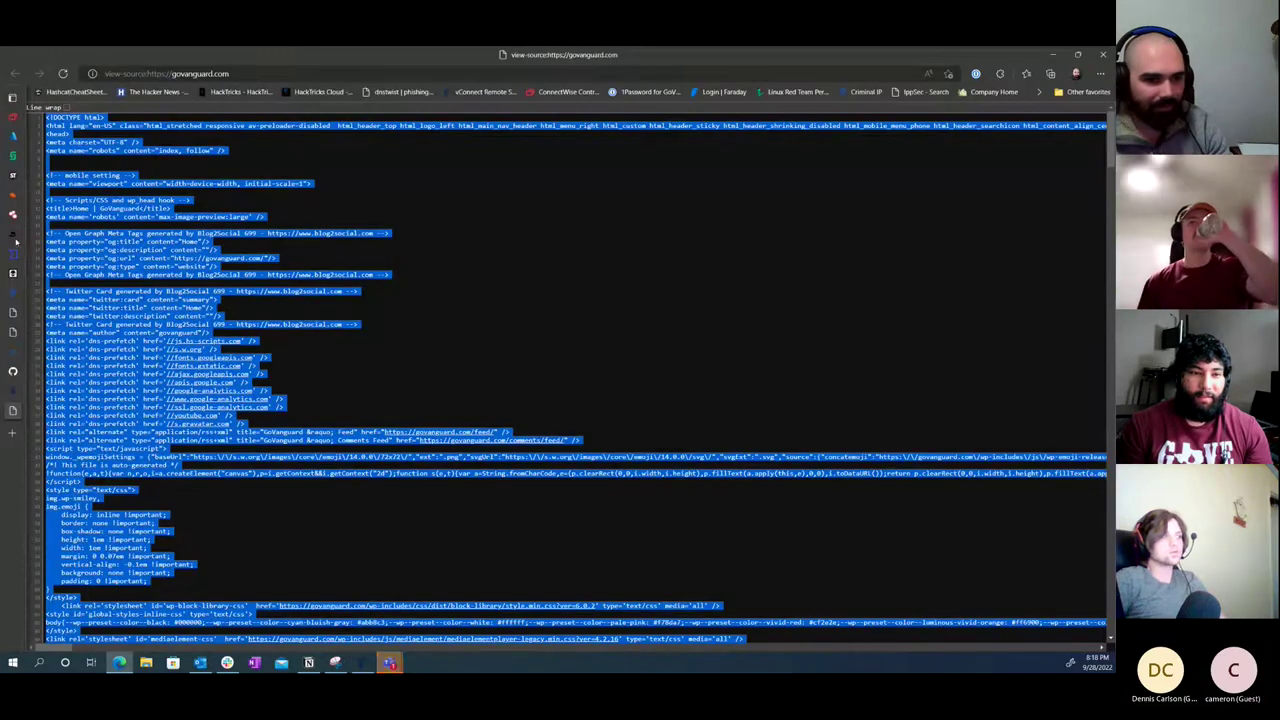
{"action": "left_click", "coordinate": [40, 214]}
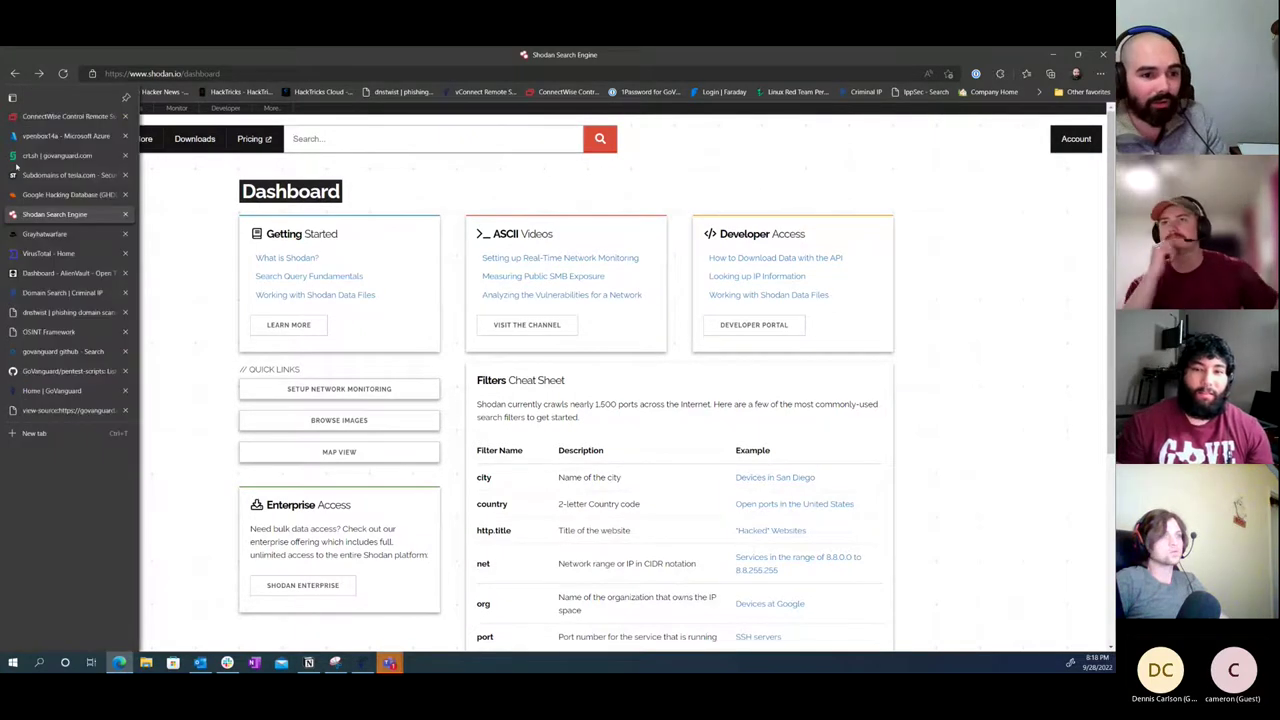
{"action": "left_click", "coordinate": [40, 156]}
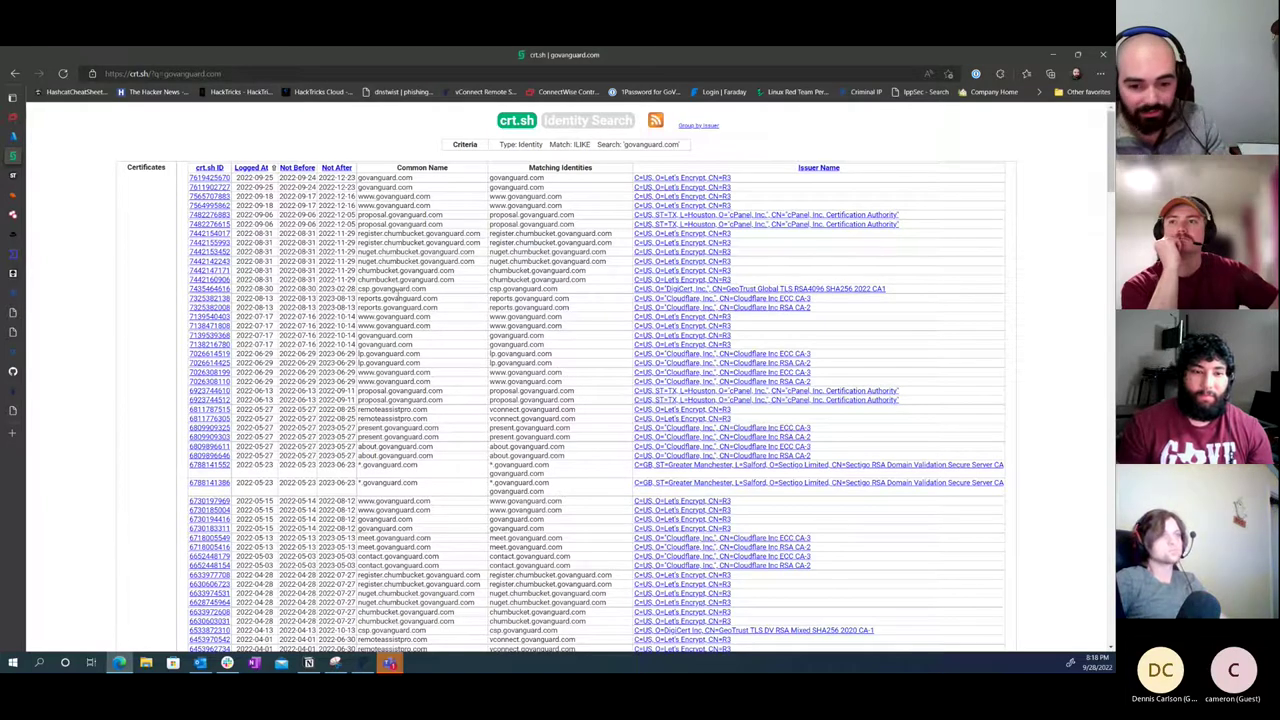
- Review the govanguard.com certificate table, highlighting the remoteassistpro.com common name
{"action": "scroll", "coordinate": [397, 297], "scroll_direction": "down", "scroll_amount": 5}
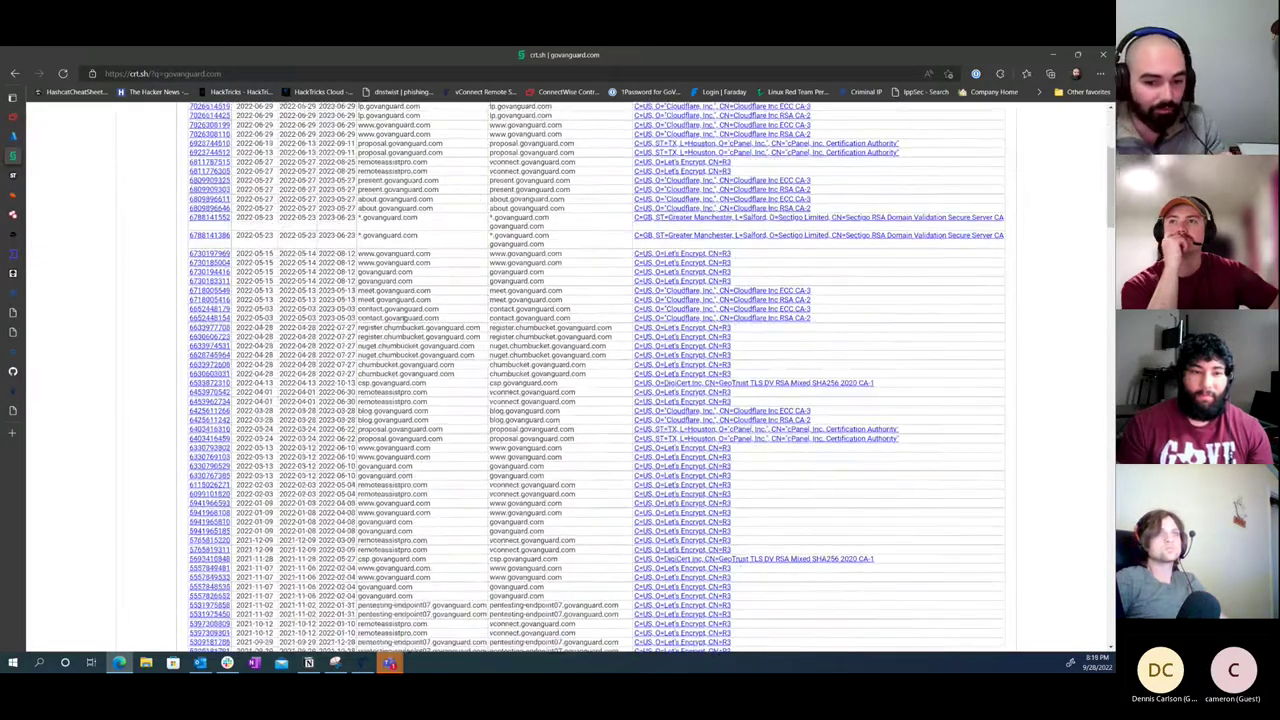
{"action": "scroll", "coordinate": [410, 320], "scroll_direction": "up", "scroll_amount": 5}
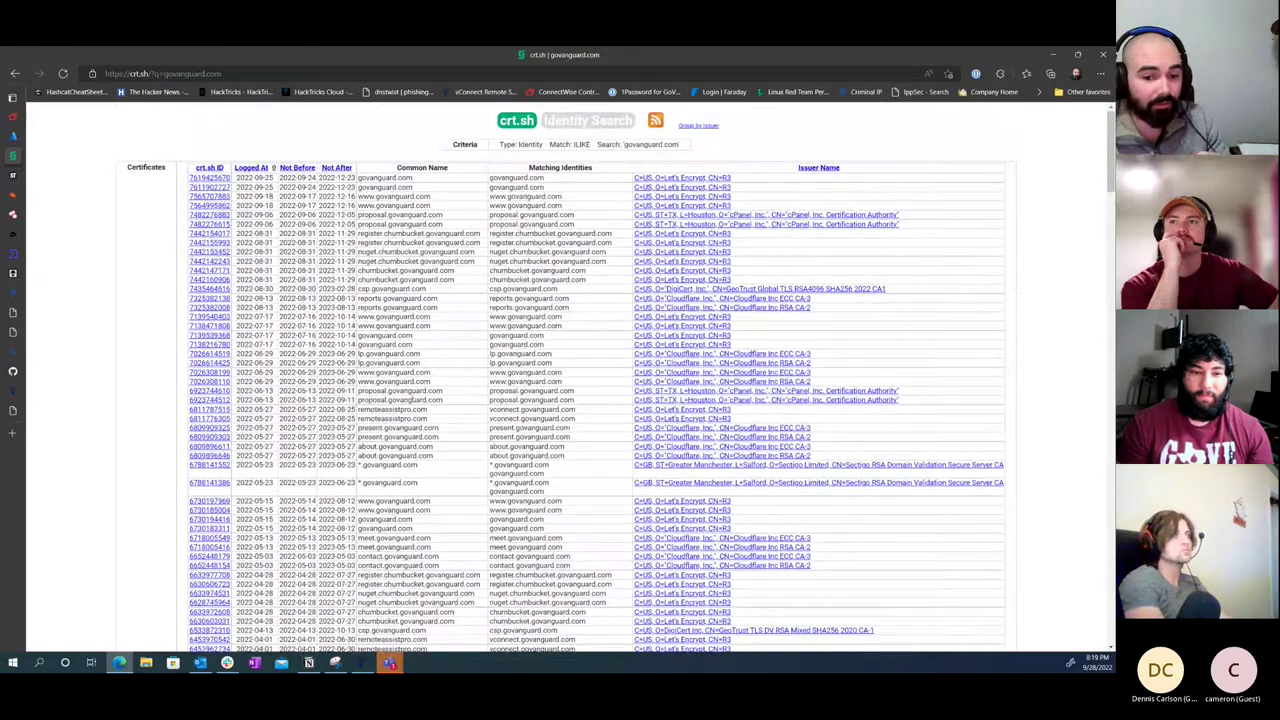
{"action": "left_click_drag", "start_coordinate": [432, 412], "coordinate": [358, 410]}
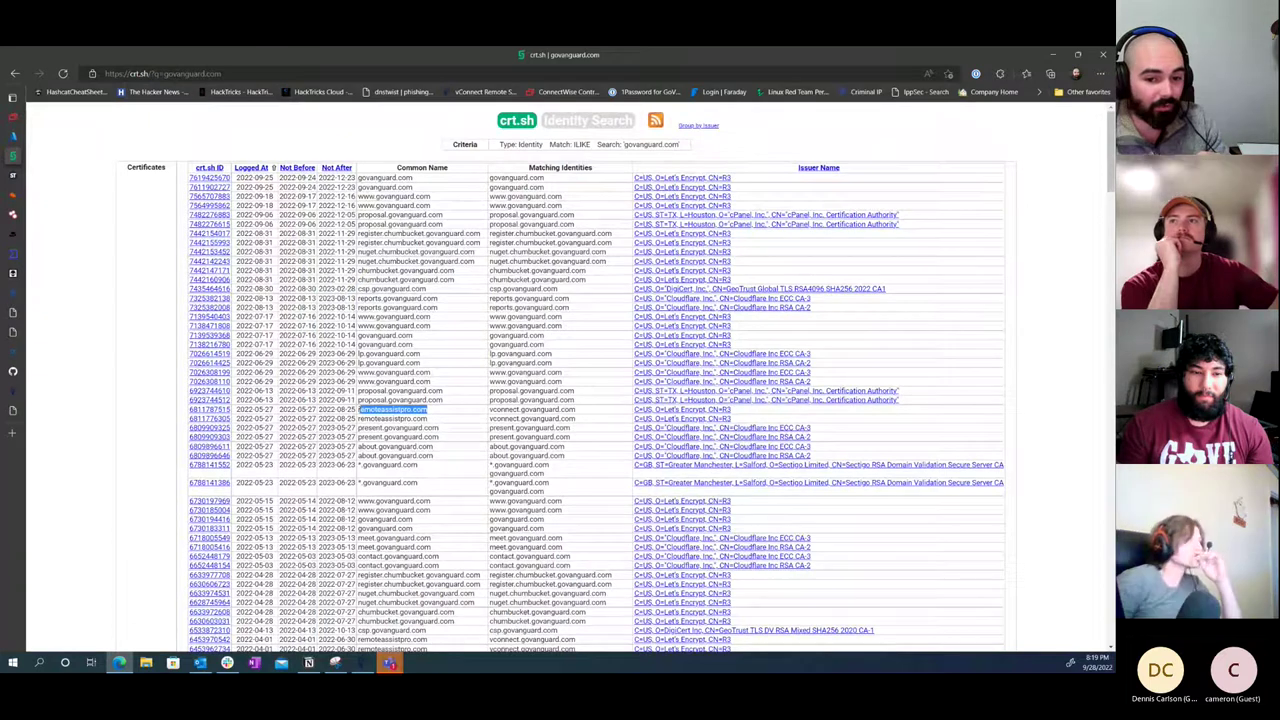
{"action": "left_click", "coordinate": [358, 410]}
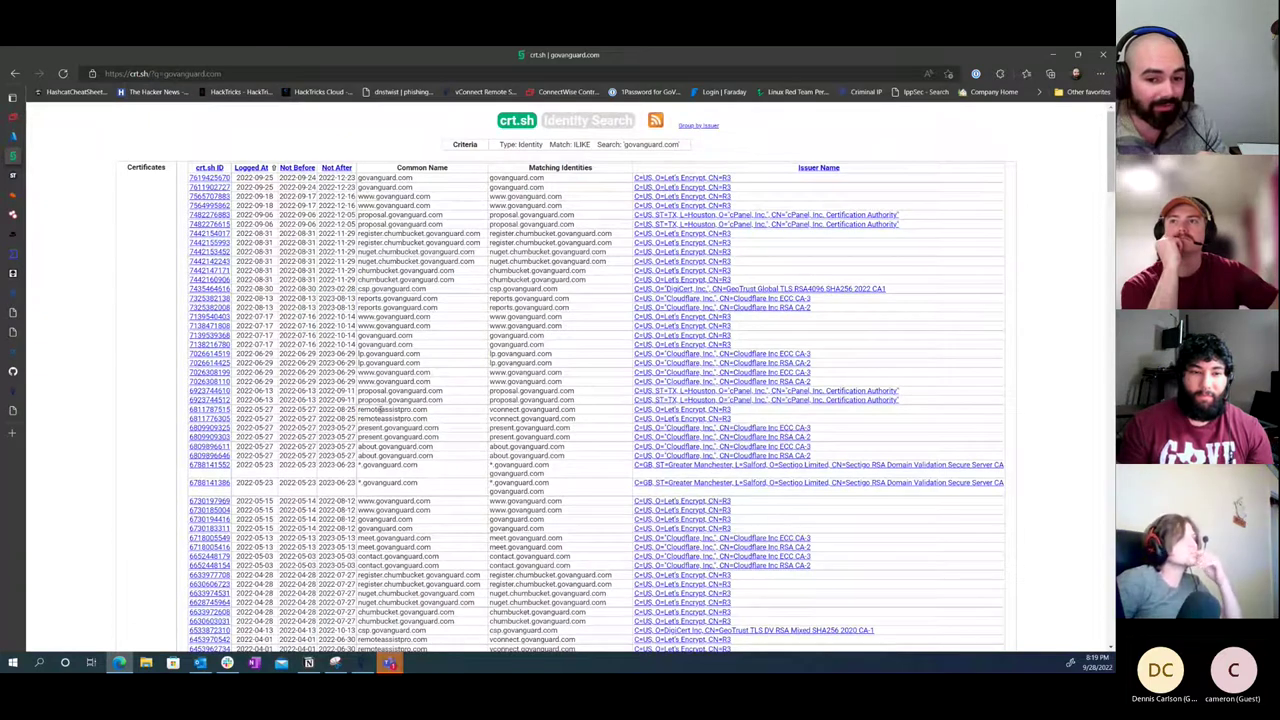
{"action": "left_click_drag", "start_coordinate": [358, 410], "coordinate": [383, 411]}
{"action": "left_click", "coordinate": [372, 394]}
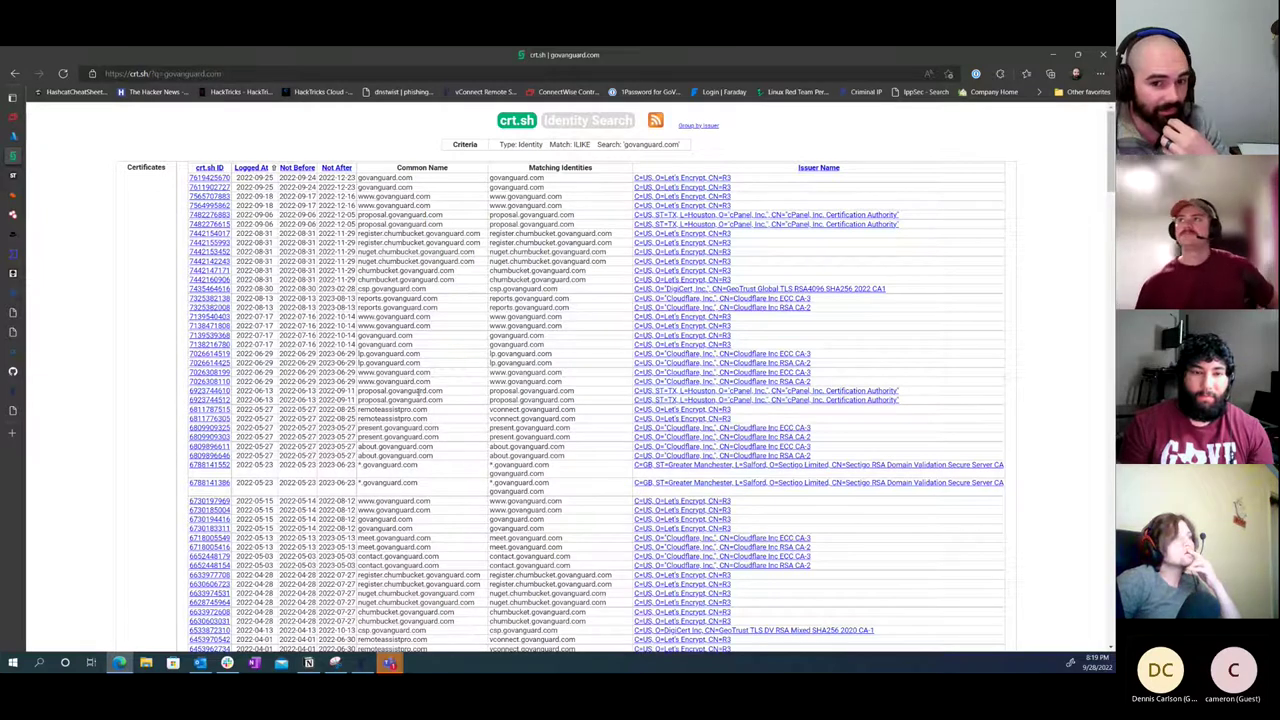
{"action": "scroll", "coordinate": [398, 372], "scroll_direction": "down", "scroll_amount": 2}
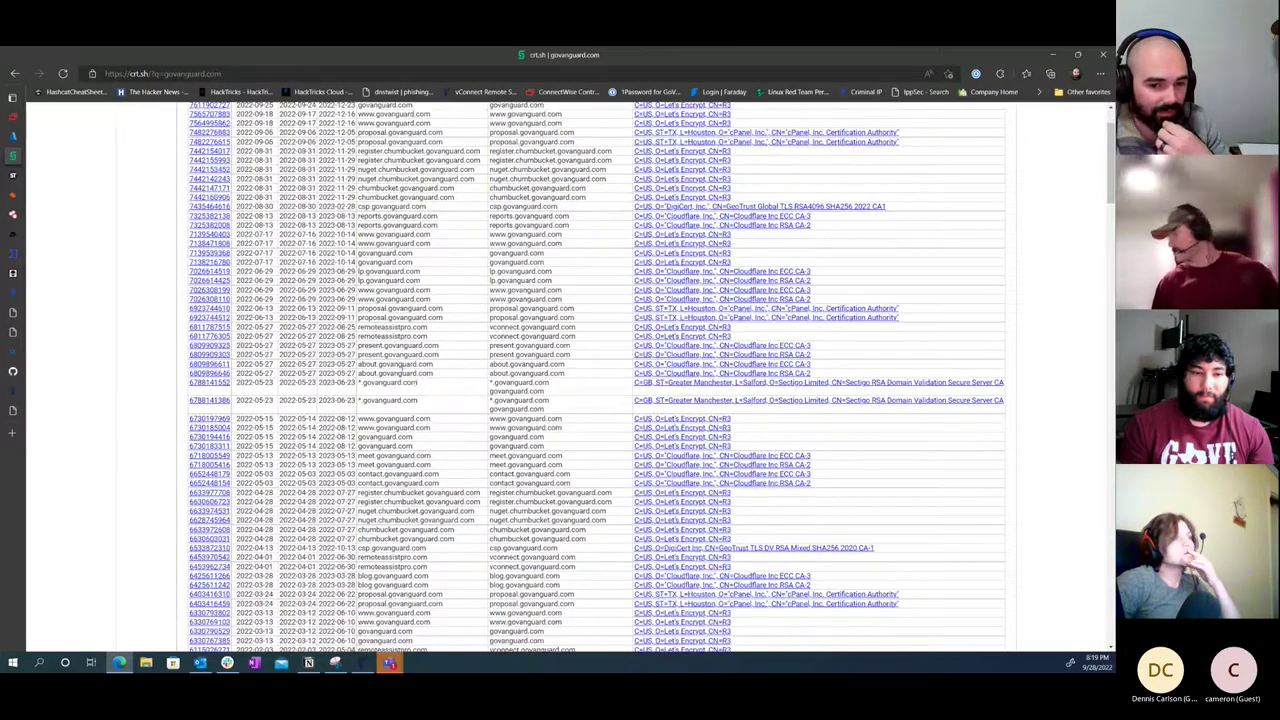
{"action": "scroll", "coordinate": [398, 372], "scroll_direction": "up", "scroll_amount": 2}
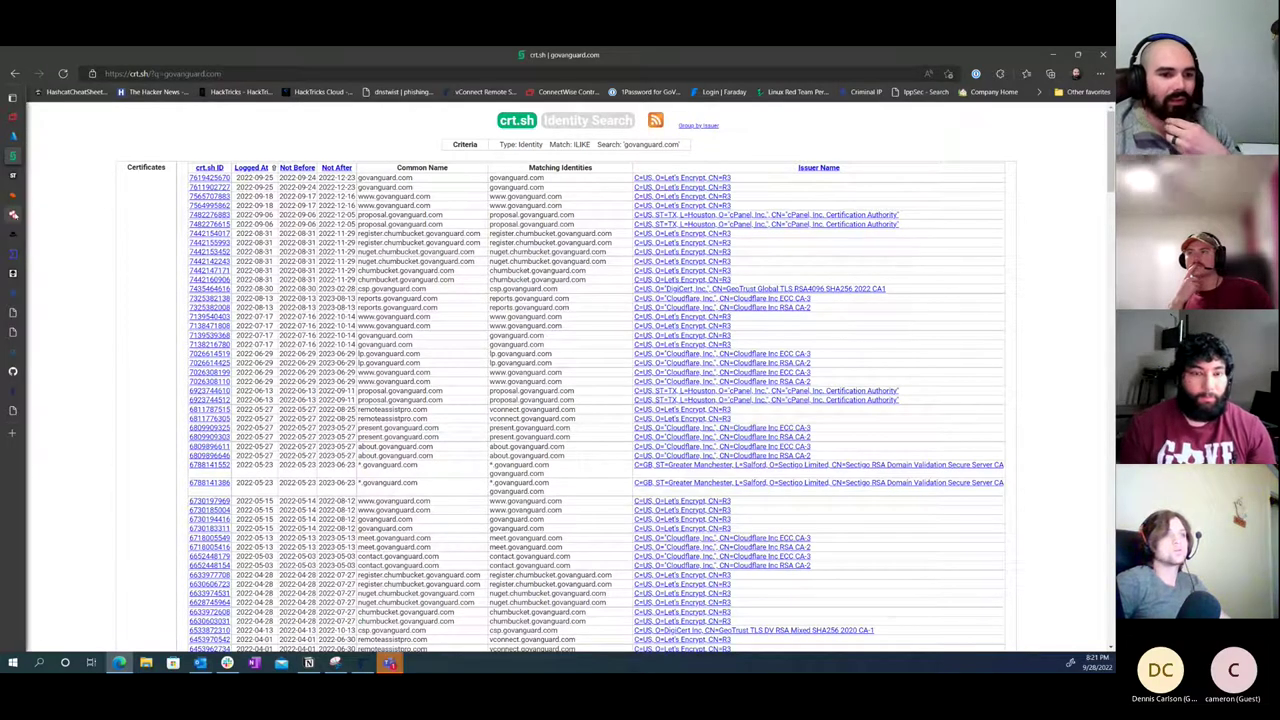
- Search Shodan for govanguard.com
{"action": "left_click", "coordinate": [80, 213]}
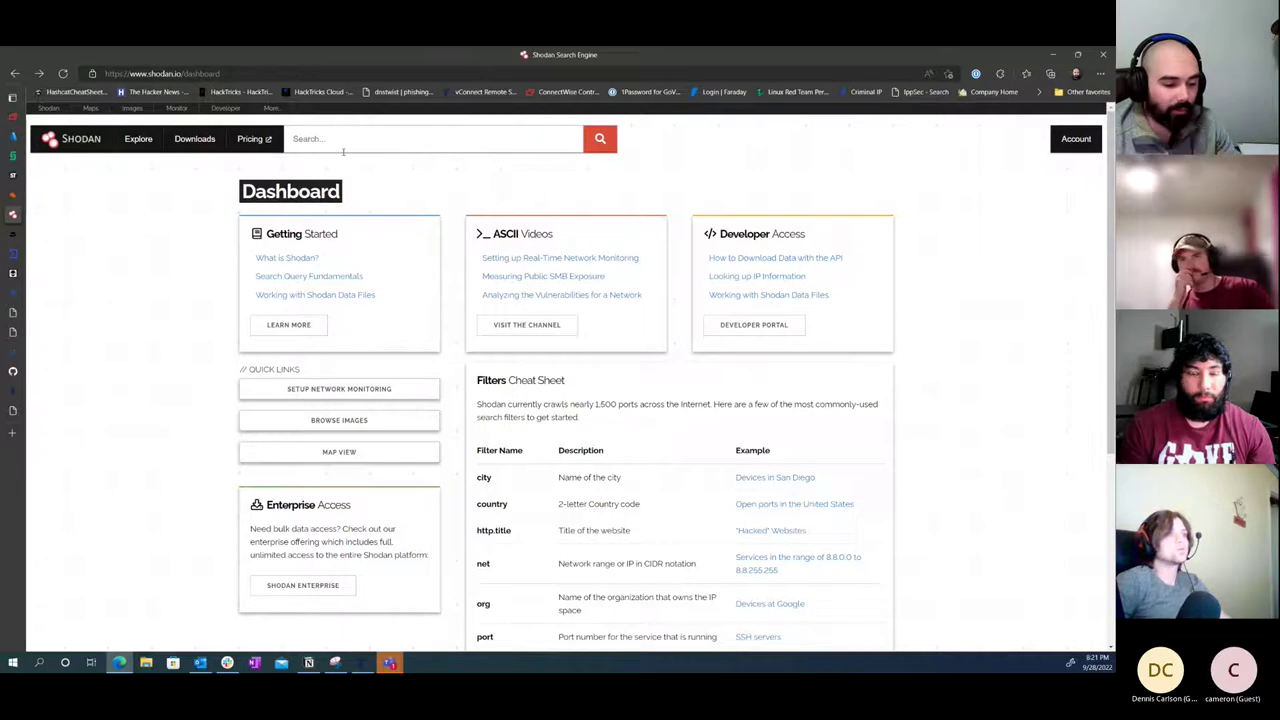
{"action": "type", "text": "govand"}
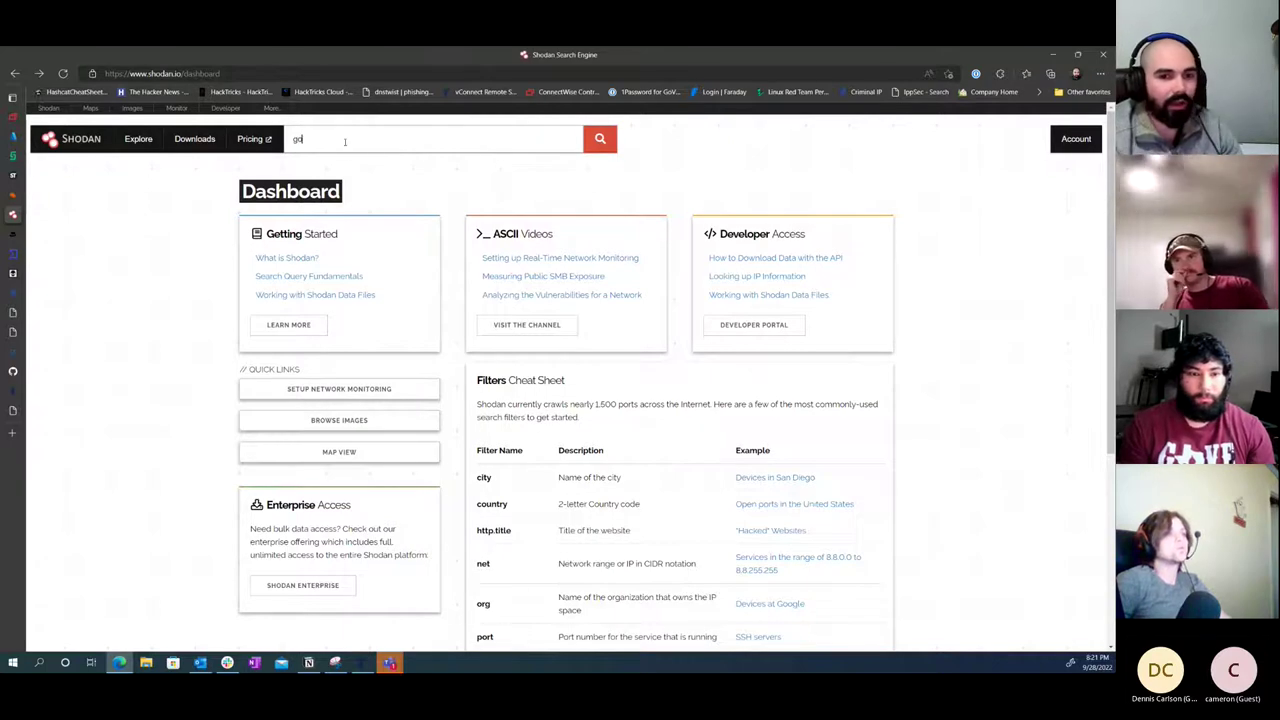
{"action": "key", "text": "BackSpace"}
{"action": "key", "text": "BackSpace"}
{"action": "key", "text": "BackSpace"}
{"action": "key", "text": "BackSpace"}
{"action": "key", "text": "BackSpace"}
{"action": "key", "text": "BackSpace"}
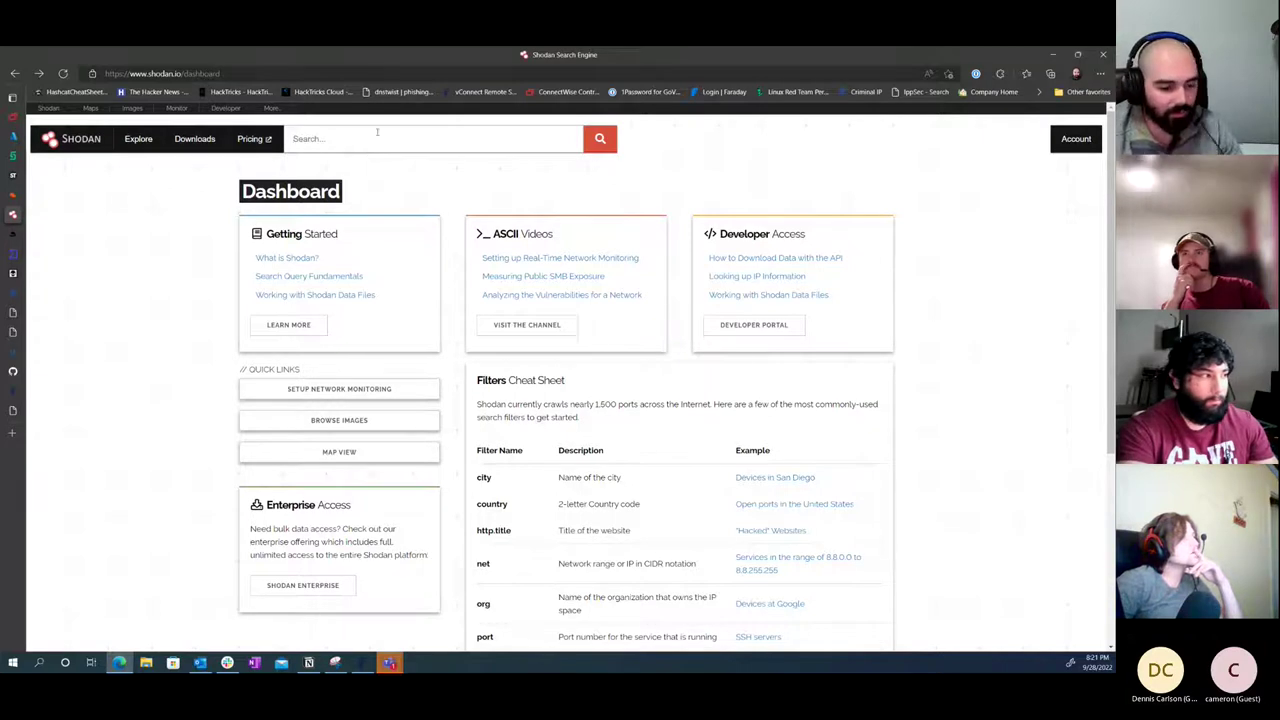
{"action": "type", "text": "govt"}
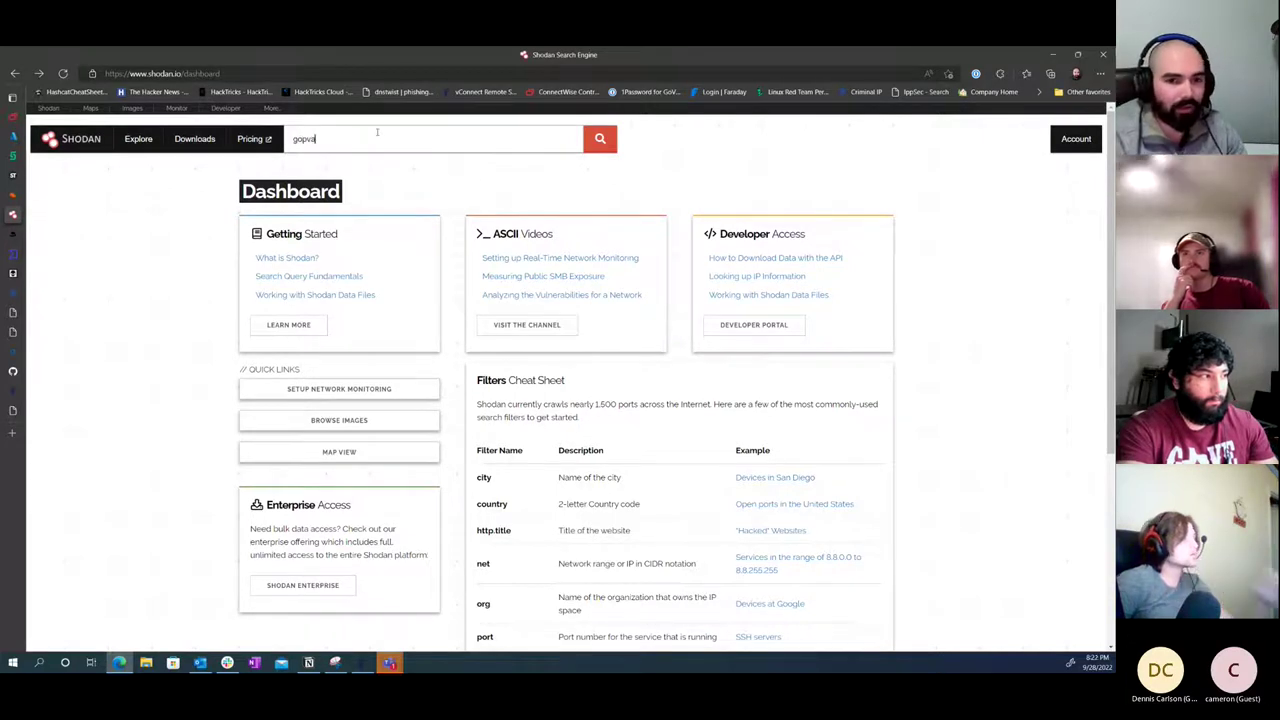
{"action": "key", "text": "BackSpace"}
{"action": "key", "text": "BackSpace"}
{"action": "type", "text": "vangu"}
{"action": "key", "text": "BackSpace"}
{"action": "key", "text": "BackSpace"}
{"action": "key", "text": "BackSpace"}
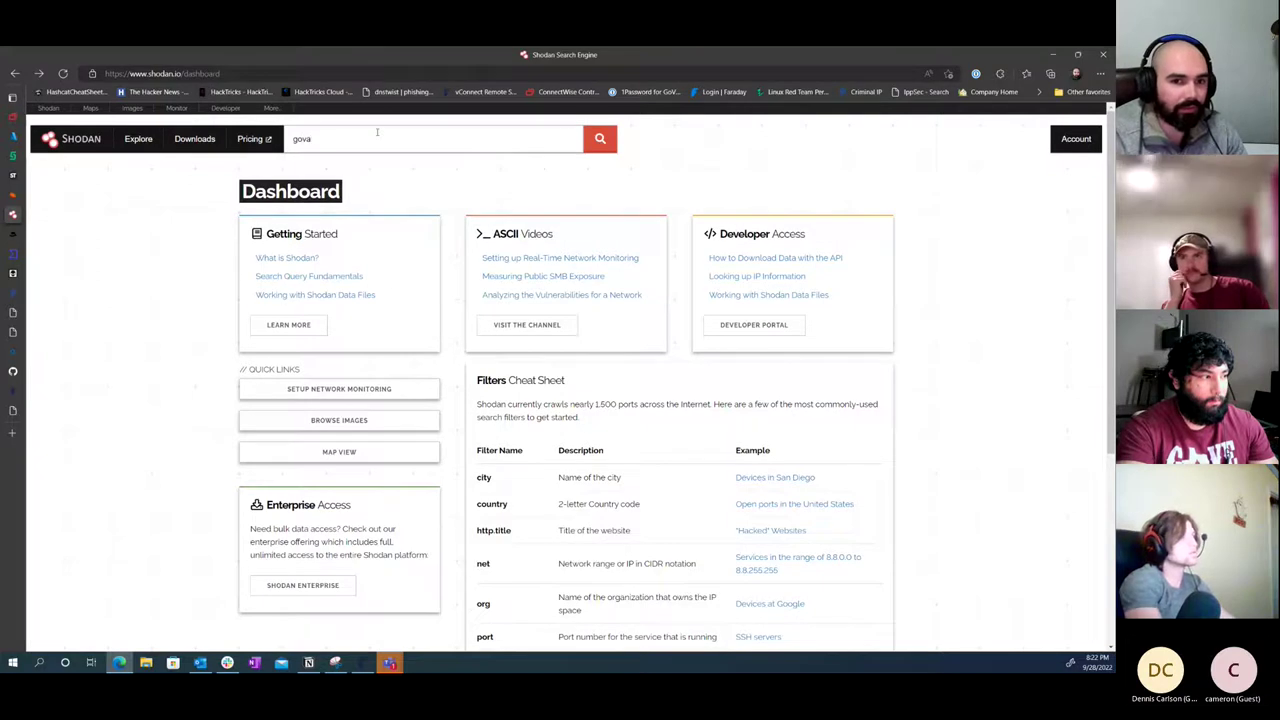
{"action": "type", "text": "nguard.com"}
{"action": "key", "text": "Return"}
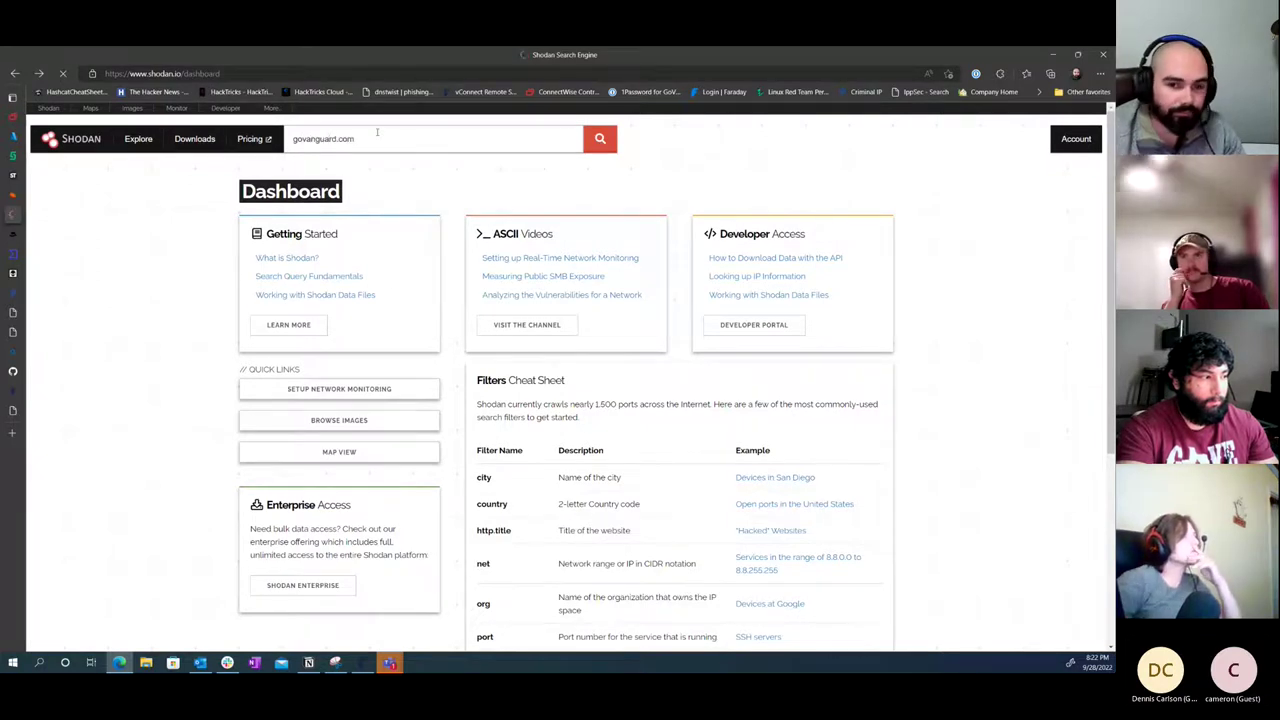
- Open the 2604:a880:400:d1::c61:8001 host result and view its scan history
{"action": "left_click", "coordinate": [399, 236]}
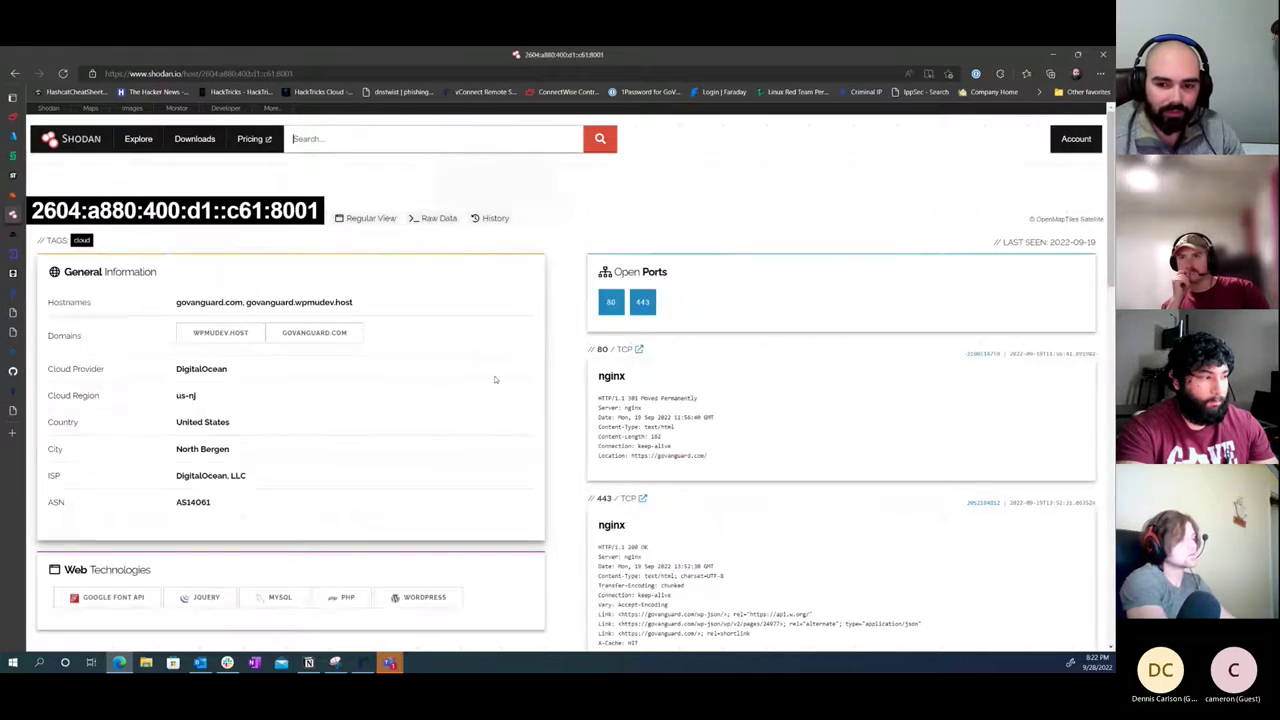
{"action": "scroll", "coordinate": [566, 299], "scroll_direction": "down", "scroll_amount": 2}
{"action": "scroll", "coordinate": [566, 299], "scroll_direction": "down", "scroll_amount": 5}
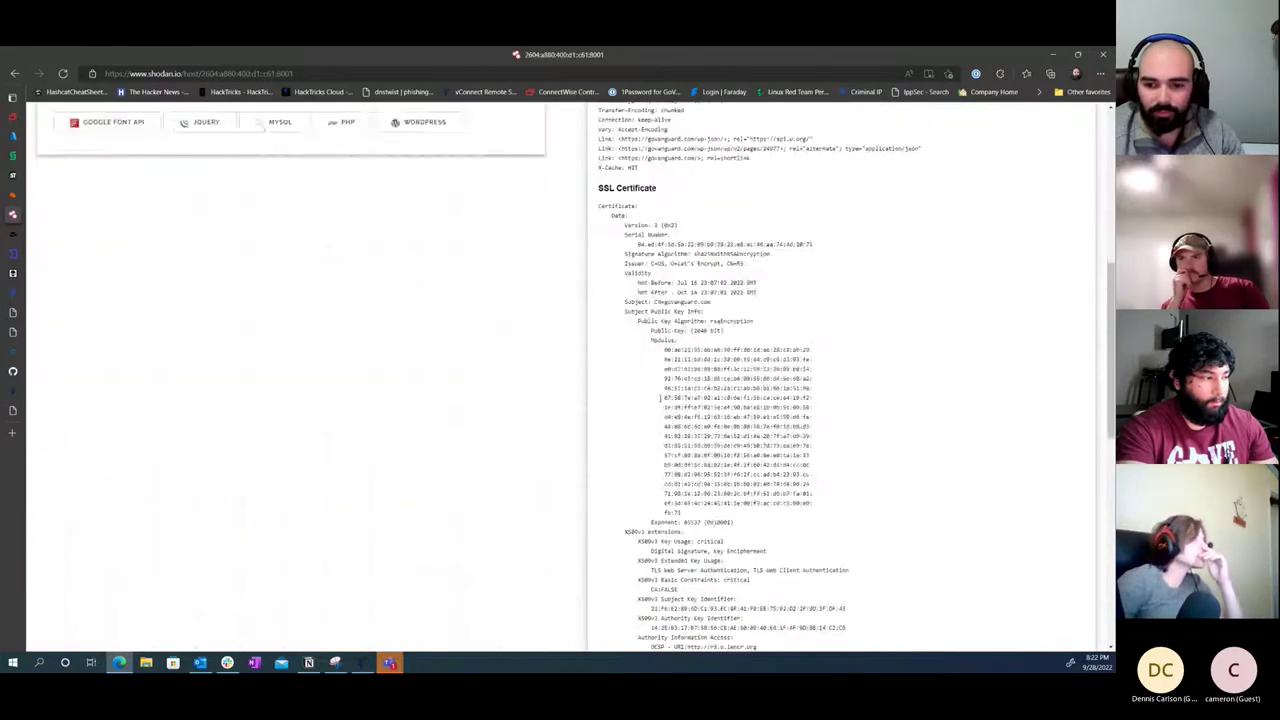
{"action": "scroll", "coordinate": [640, 372], "scroll_direction": "up", "scroll_amount": 3}
{"action": "scroll", "coordinate": [640, 372], "scroll_direction": "up", "scroll_amount": 5}
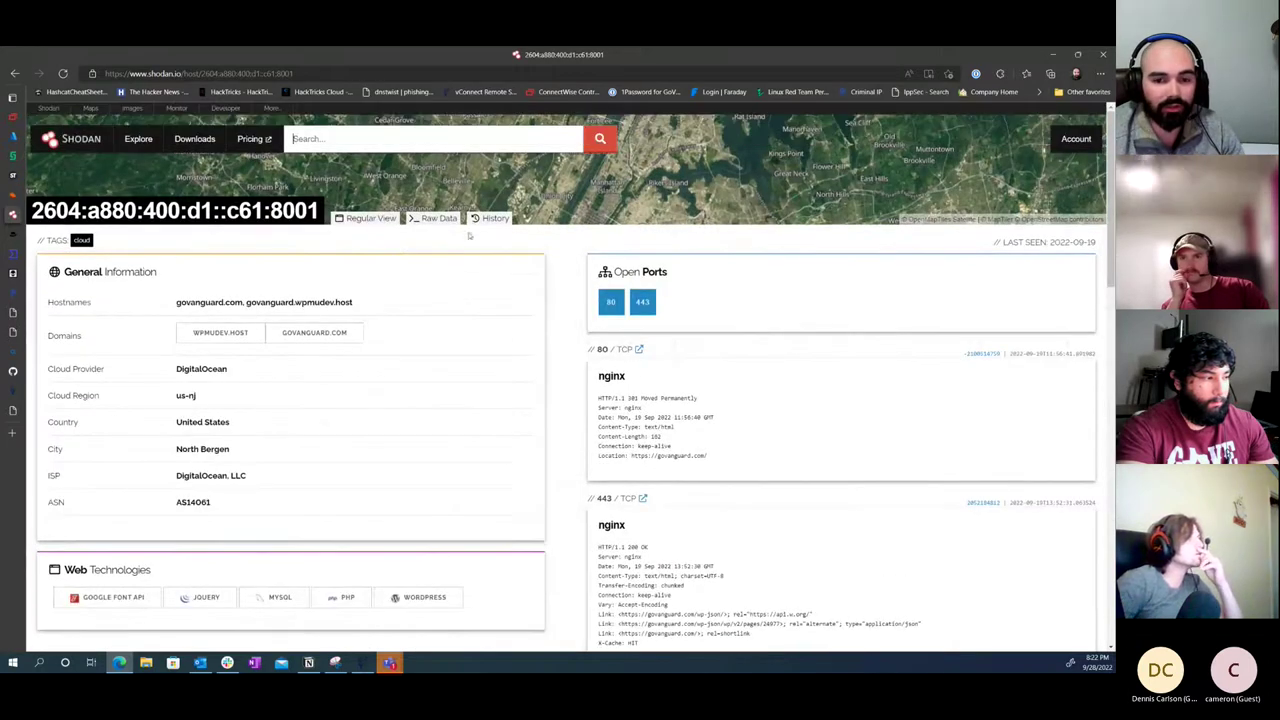
{"action": "left_click", "coordinate": [473, 221]}
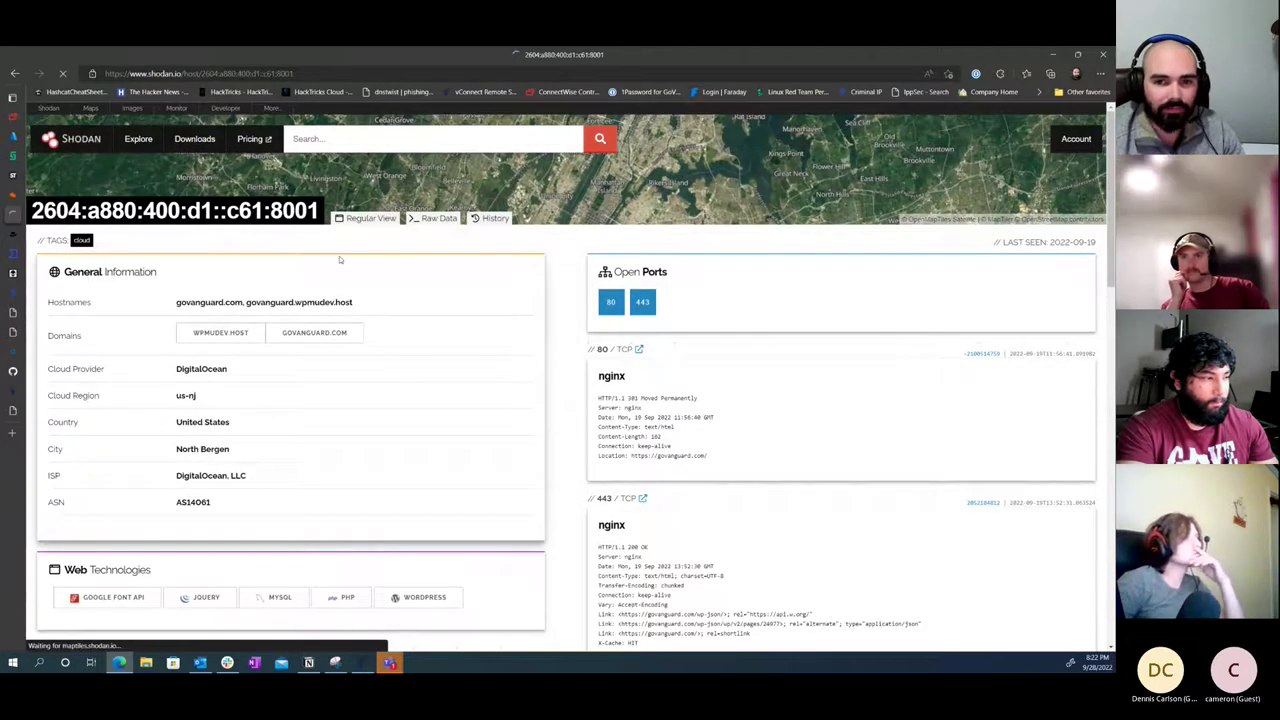
{"action": "scroll", "coordinate": [613, 385], "scroll_direction": "down", "scroll_amount": 10}
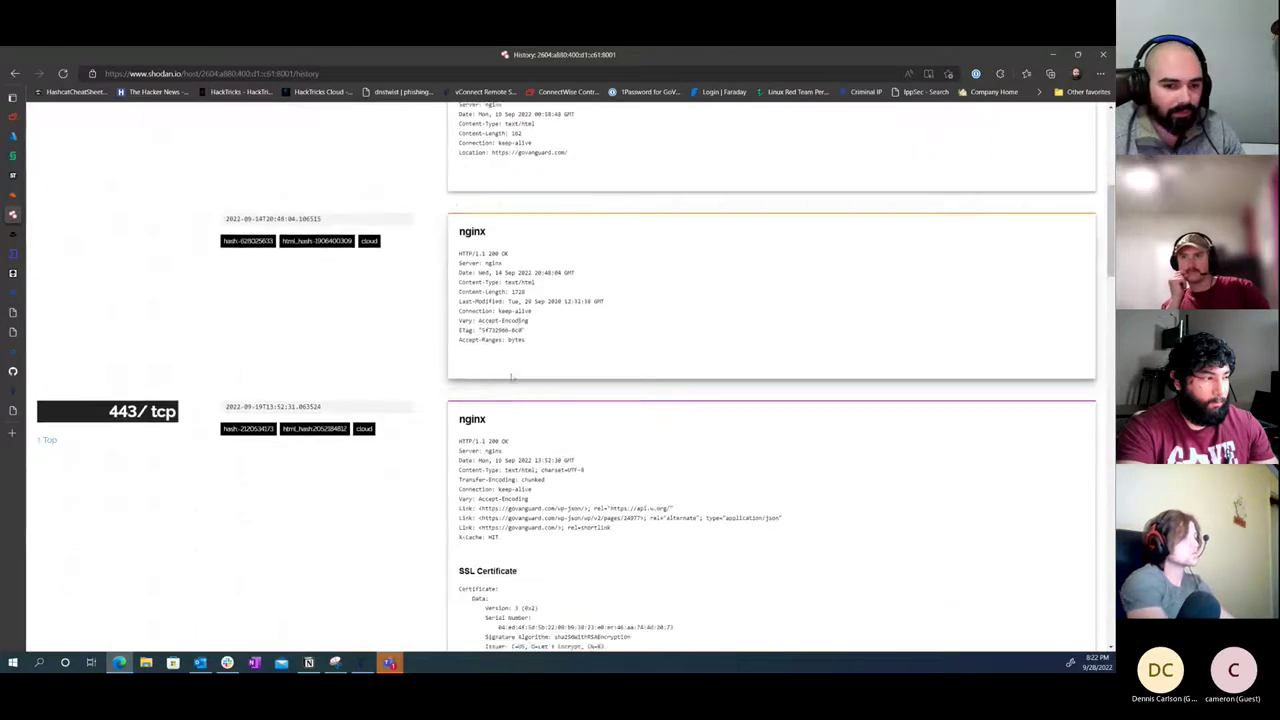
{"action": "scroll", "coordinate": [500, 370], "scroll_direction": "up", "scroll_amount": 12}
- Return to the host overview and search Shodan for telnet, reviewing the 272,696 results
{"action": "key", "text": "alt+Left"}
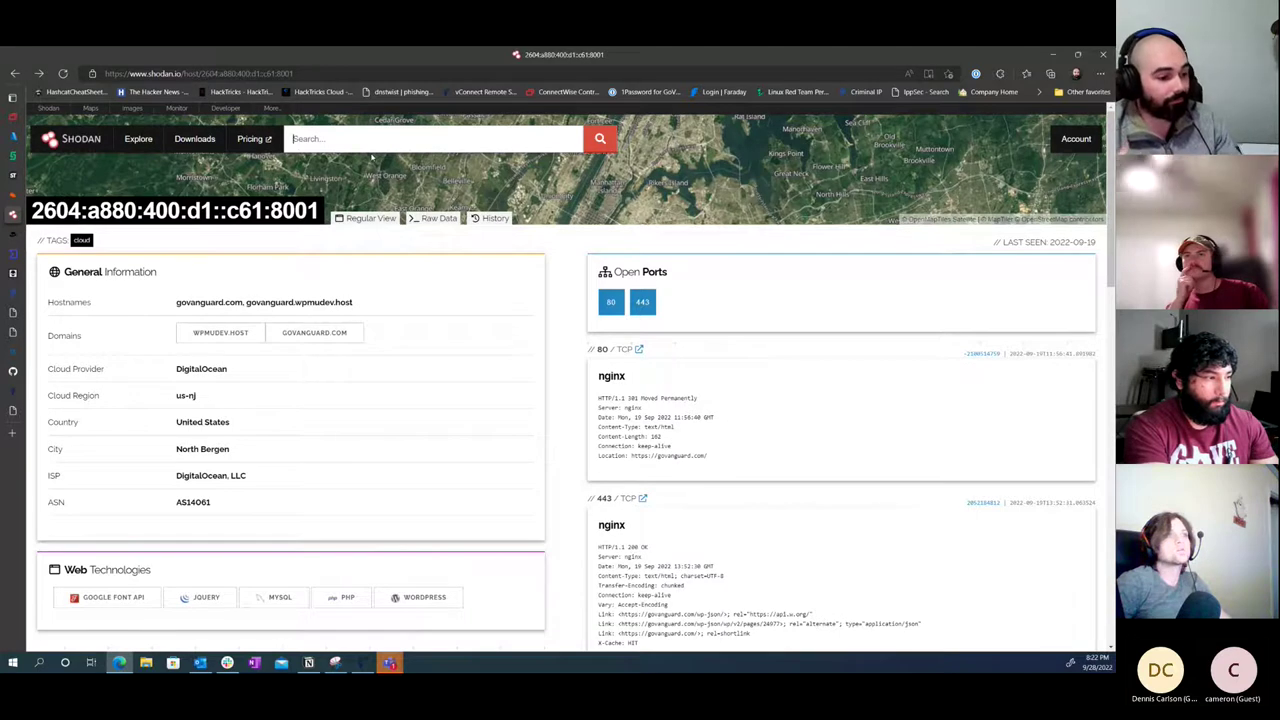
{"action": "type", "text": "telnet"}
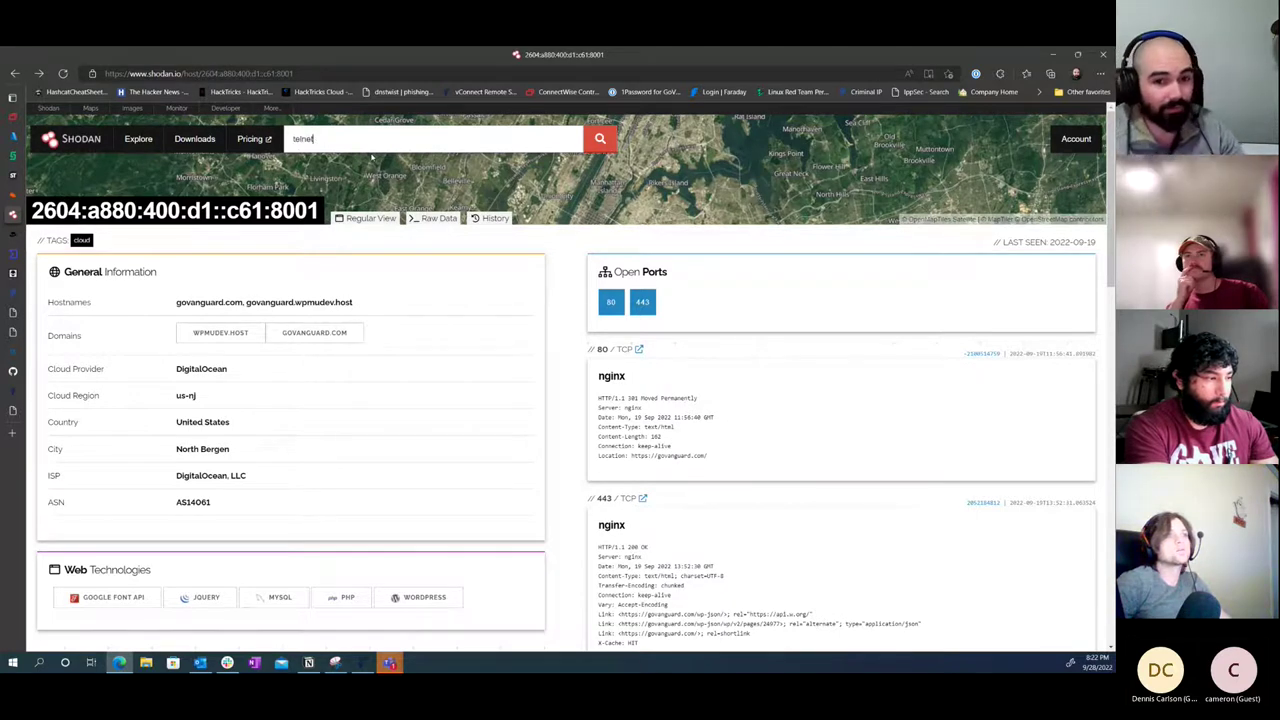
{"action": "key", "text": "Return"}
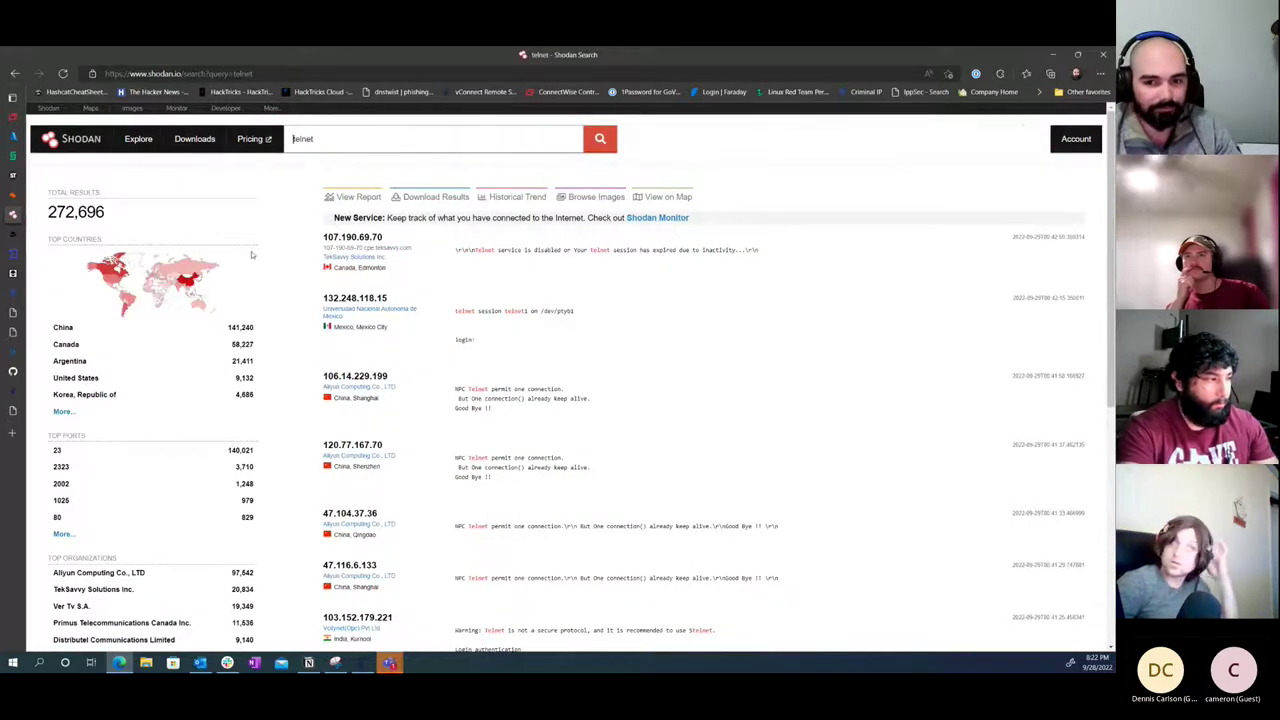
{"action": "scroll", "coordinate": [463, 295], "scroll_direction": "down", "scroll_amount": 3}
{"action": "scroll", "coordinate": [463, 295], "scroll_direction": "down", "scroll_amount": 1}
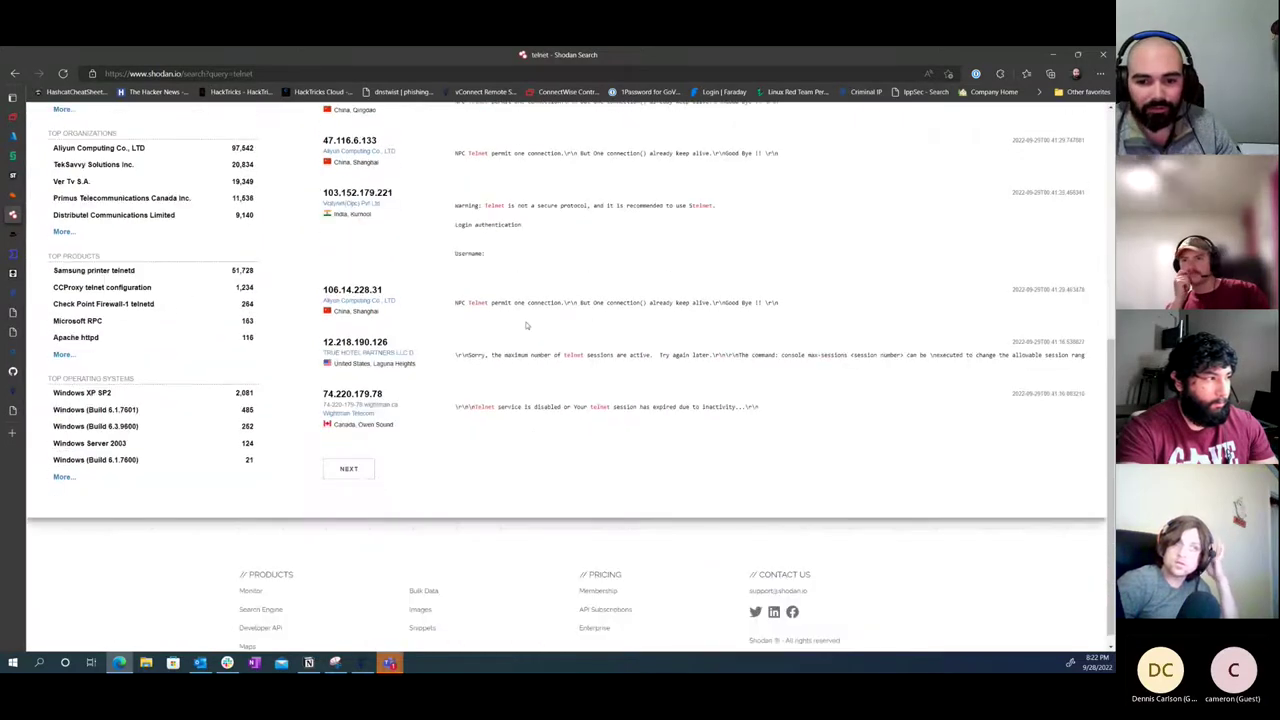
{"action": "scroll", "coordinate": [526, 363], "scroll_direction": "up", "scroll_amount": 2}
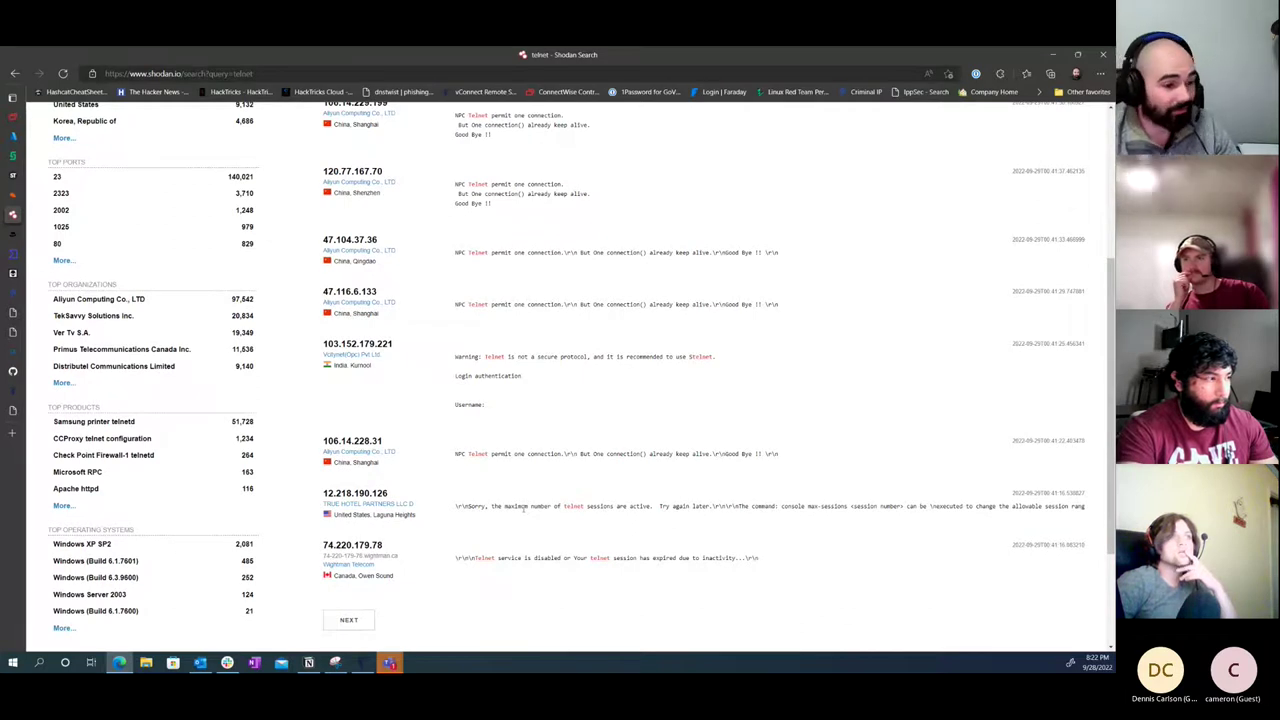
{"action": "scroll", "coordinate": [468, 383], "scroll_direction": "up", "scroll_amount": 3}
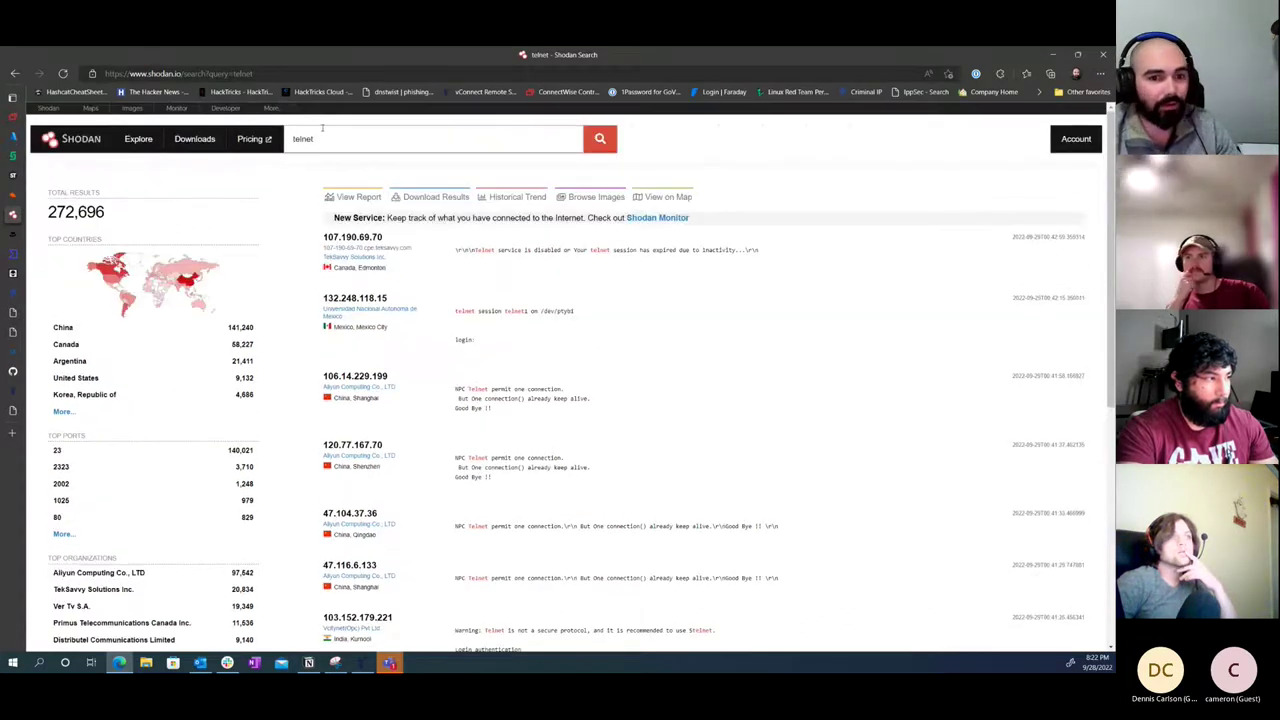
{"action": "left_click_drag", "start_coordinate": [322, 138], "coordinate": [252, 138]}
- Replace the query with 'f5 BIG IP' and review the 1,754 results
{"action": "key", "text": "BackSpace"}
{"action": "type", "text": "f"}
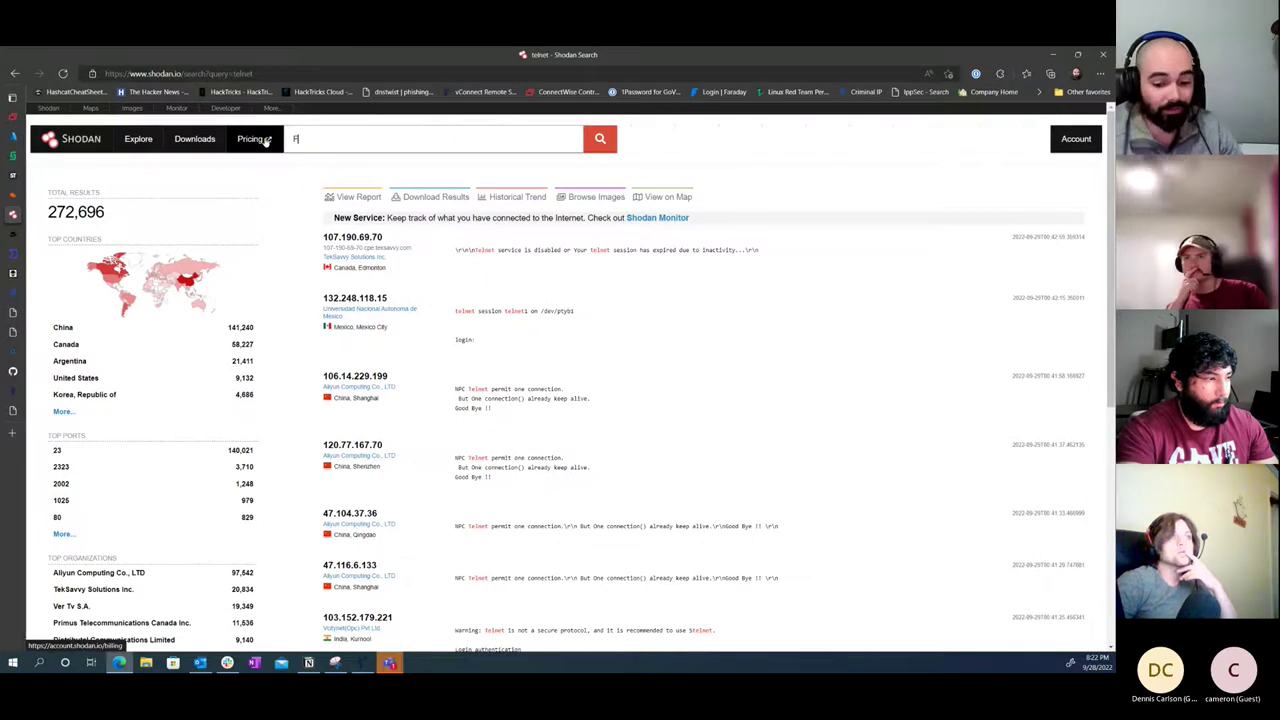
{"action": "type", "text": "5 BIG"}
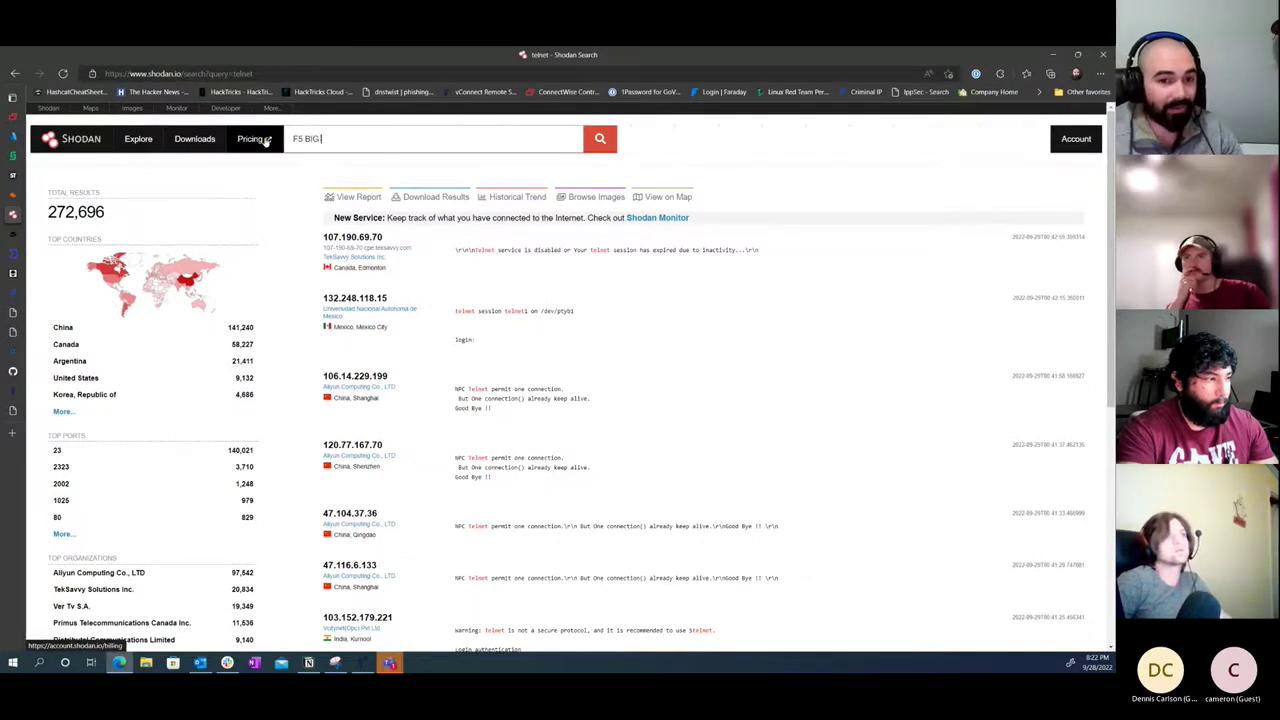
{"action": "type", "text": " IP"}
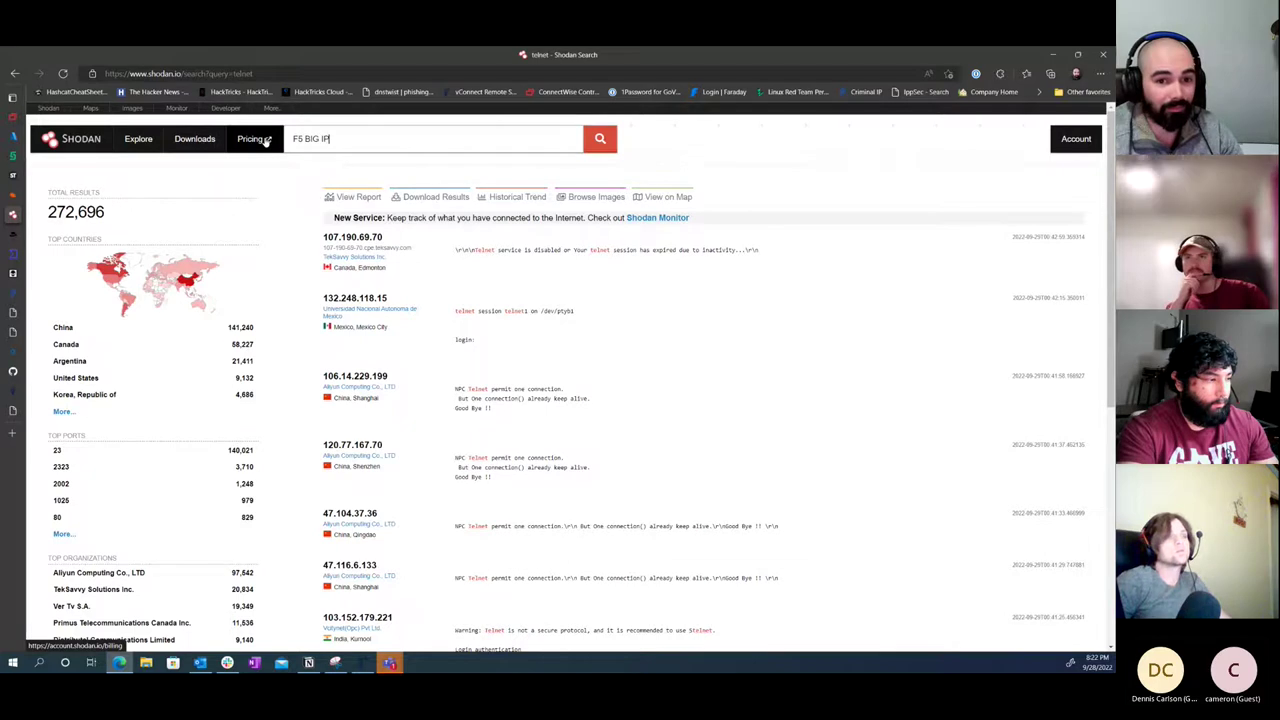
{"action": "key", "text": "Return"}
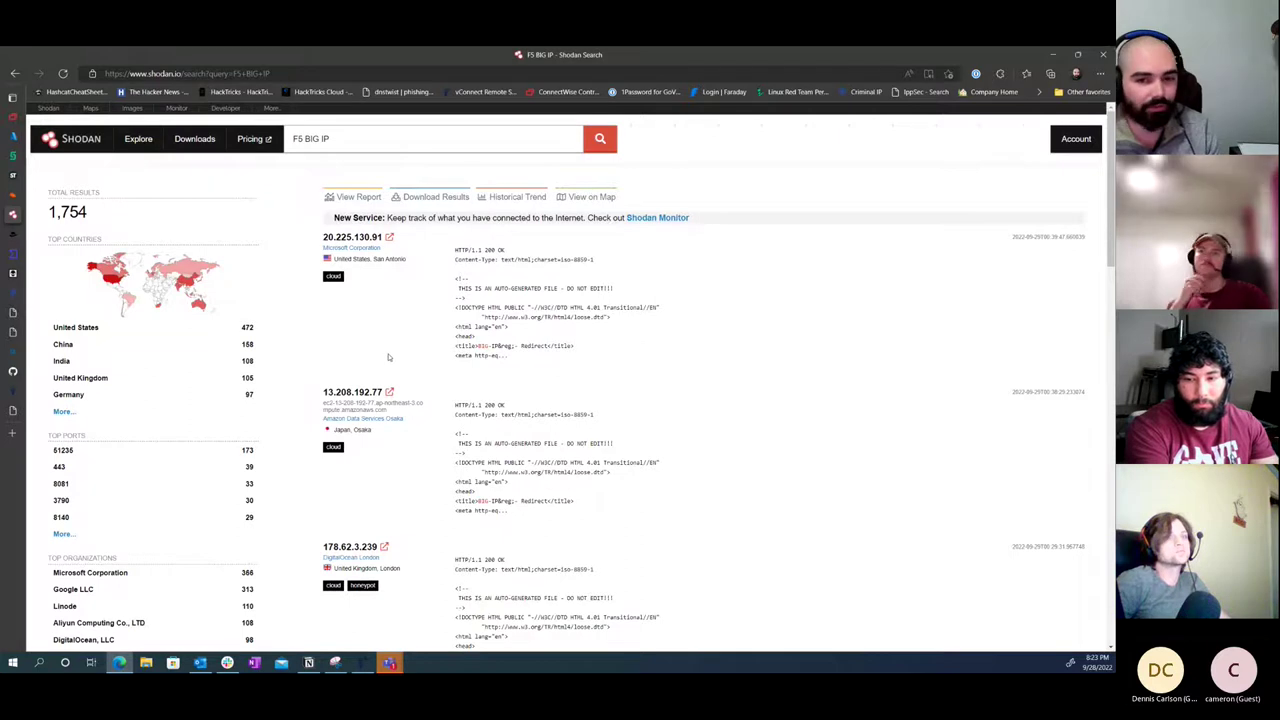
{"action": "scroll", "coordinate": [389, 357], "scroll_direction": "down", "scroll_amount": 1}
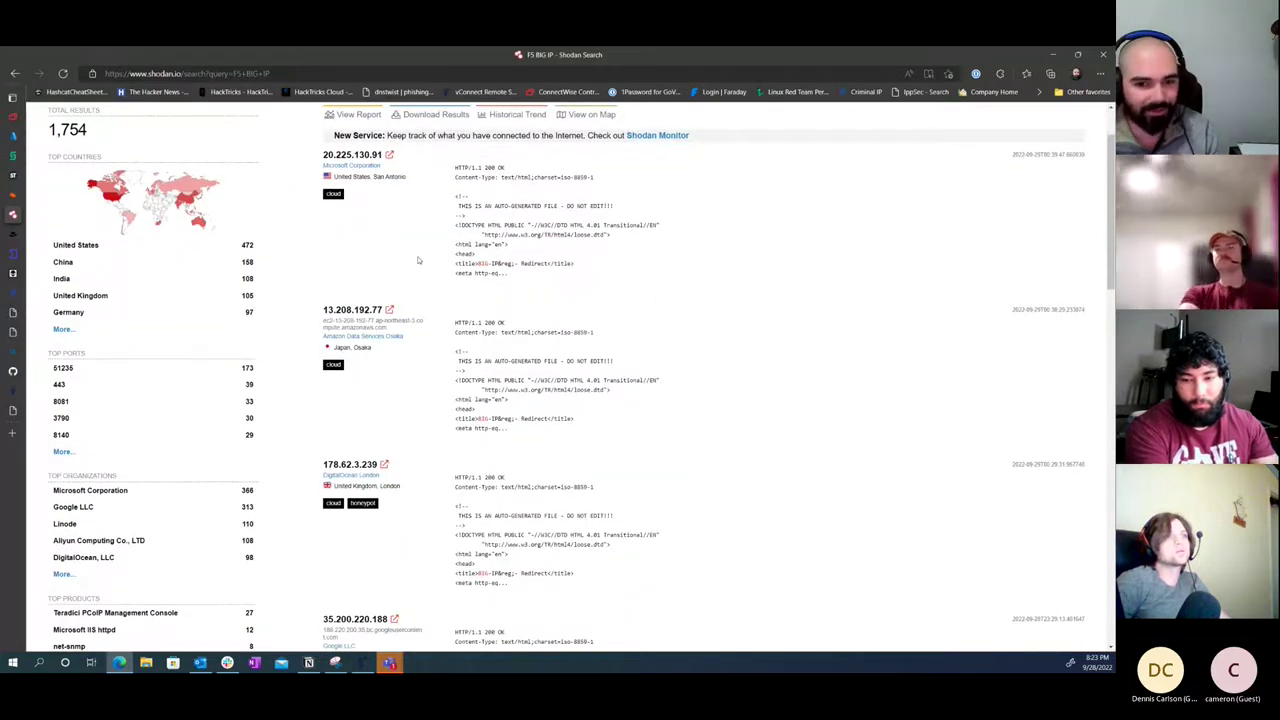
{"action": "scroll", "coordinate": [418, 260], "scroll_direction": "up", "scroll_amount": 1}
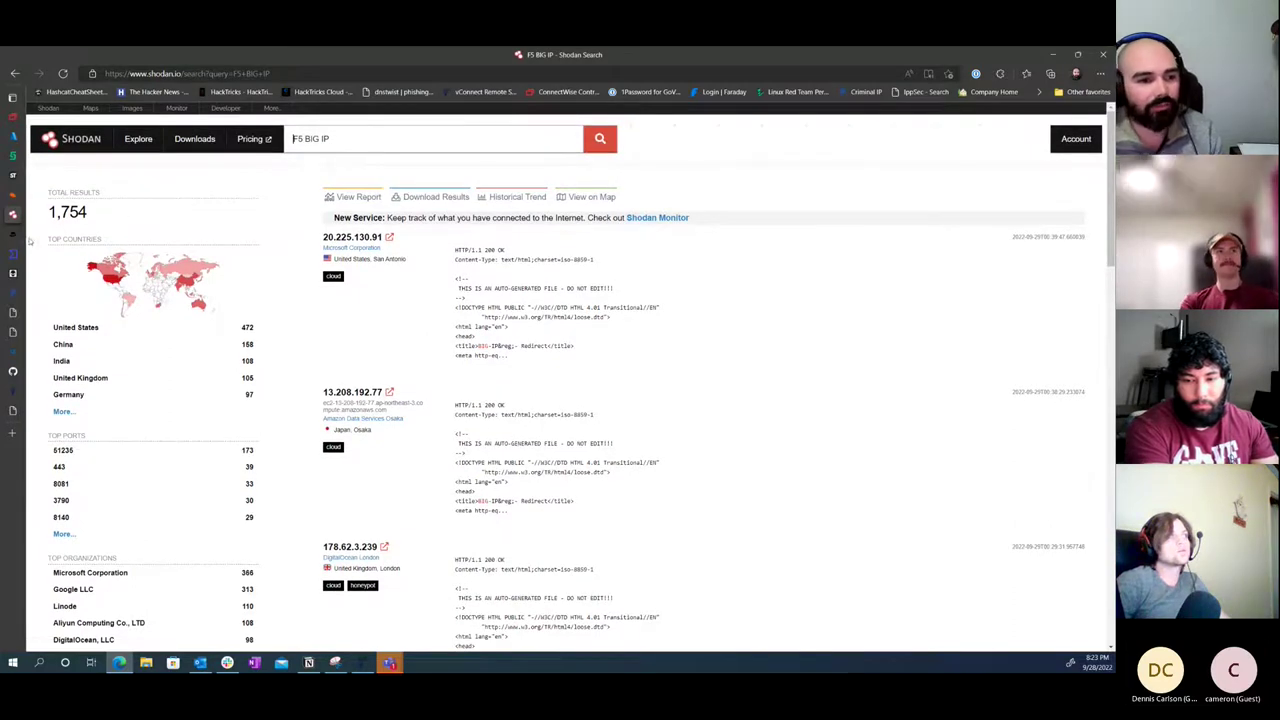
{"action": "mouse_move", "coordinate": [30, 250]}
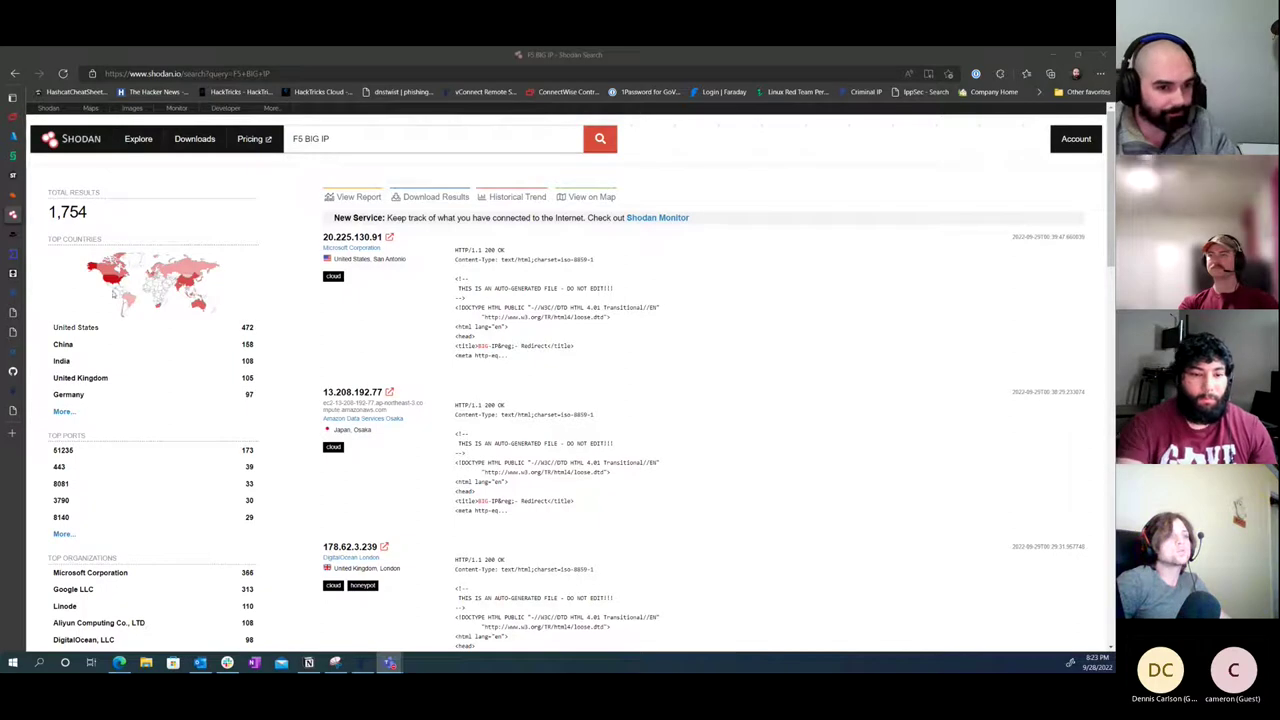
- Switch to the Grayhat Warfare tab and view its bucket search home page
{"action": "mouse_move", "coordinate": [24, 241]}
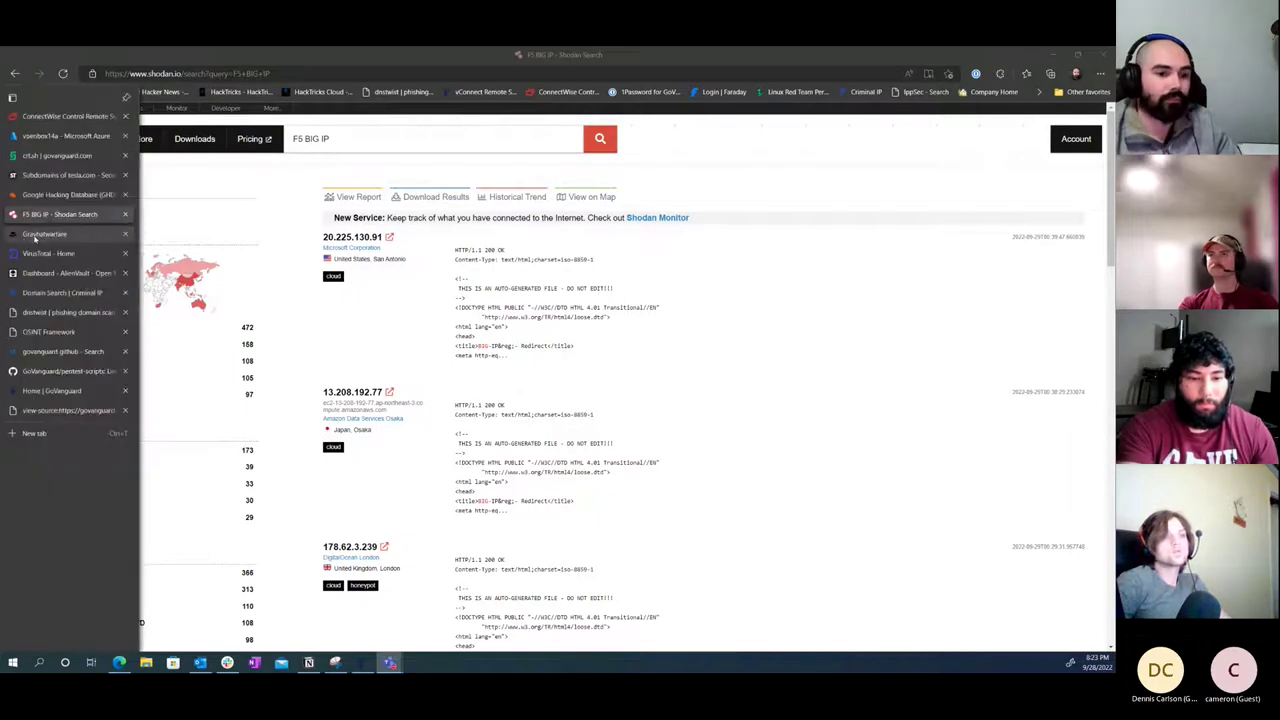
{"action": "left_click", "coordinate": [27, 236]}
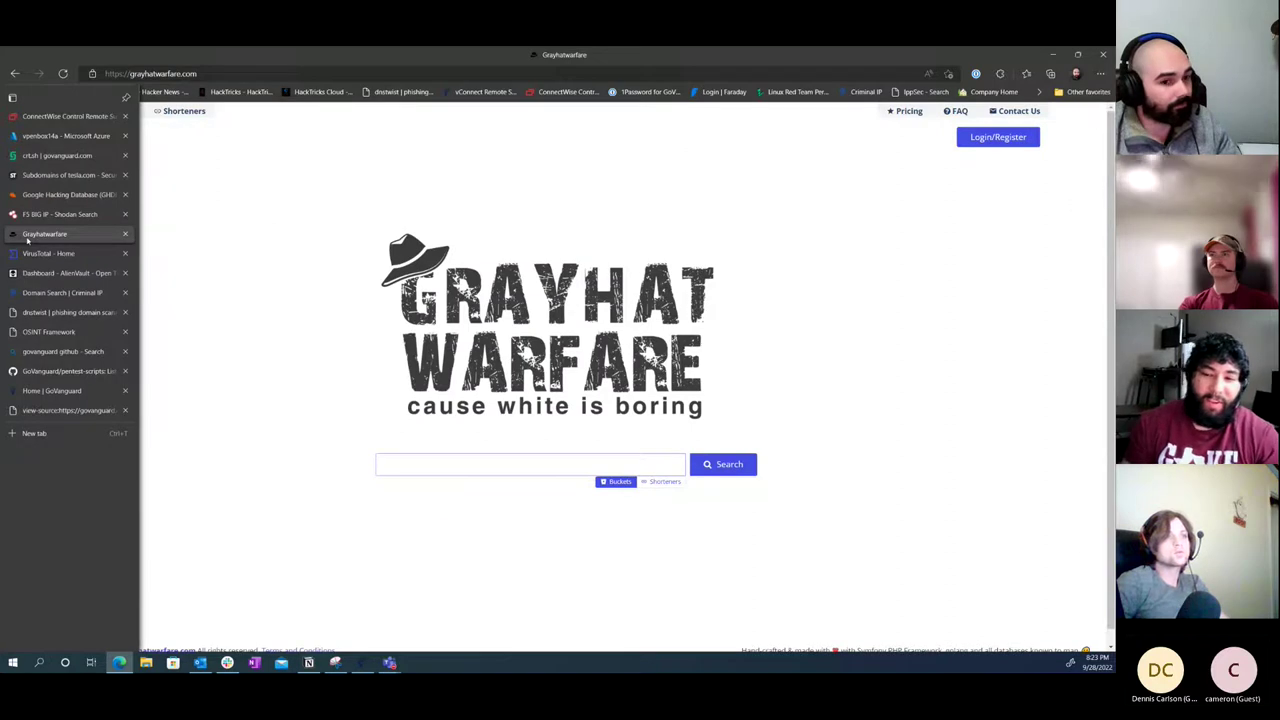
{"action": "left_click", "coordinate": [30, 214]}
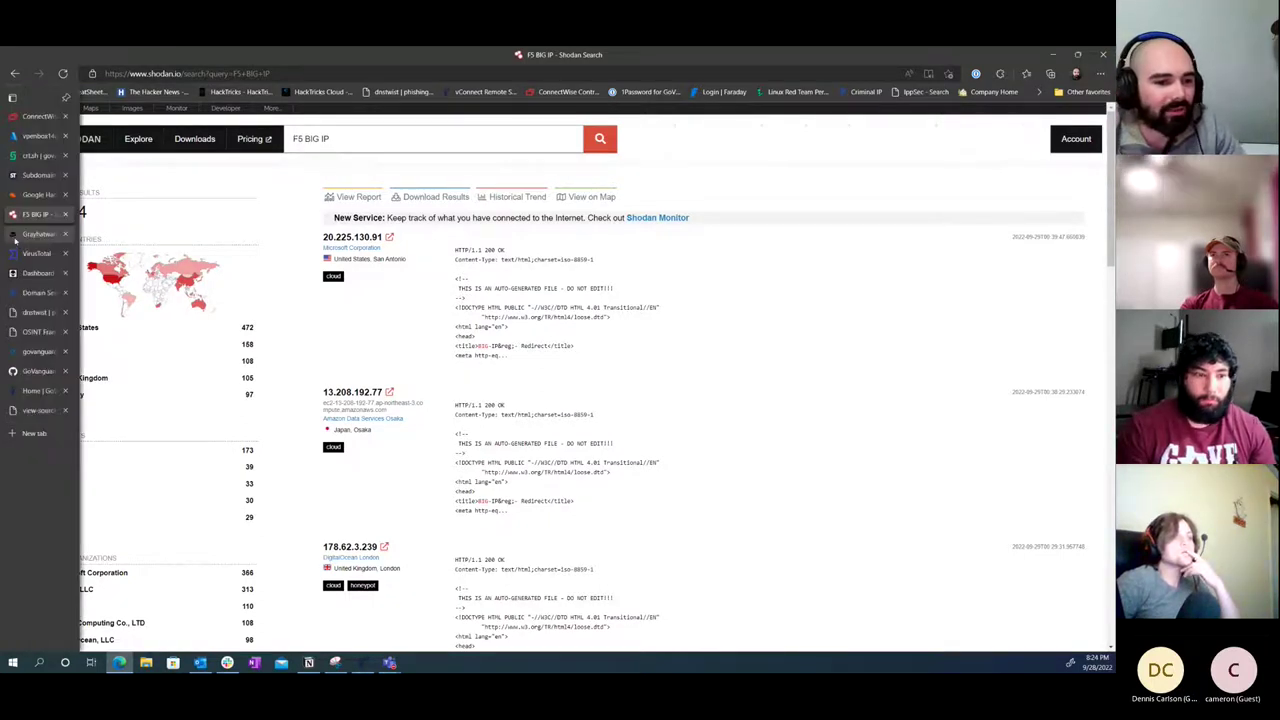
{"action": "left_click", "coordinate": [31, 234]}
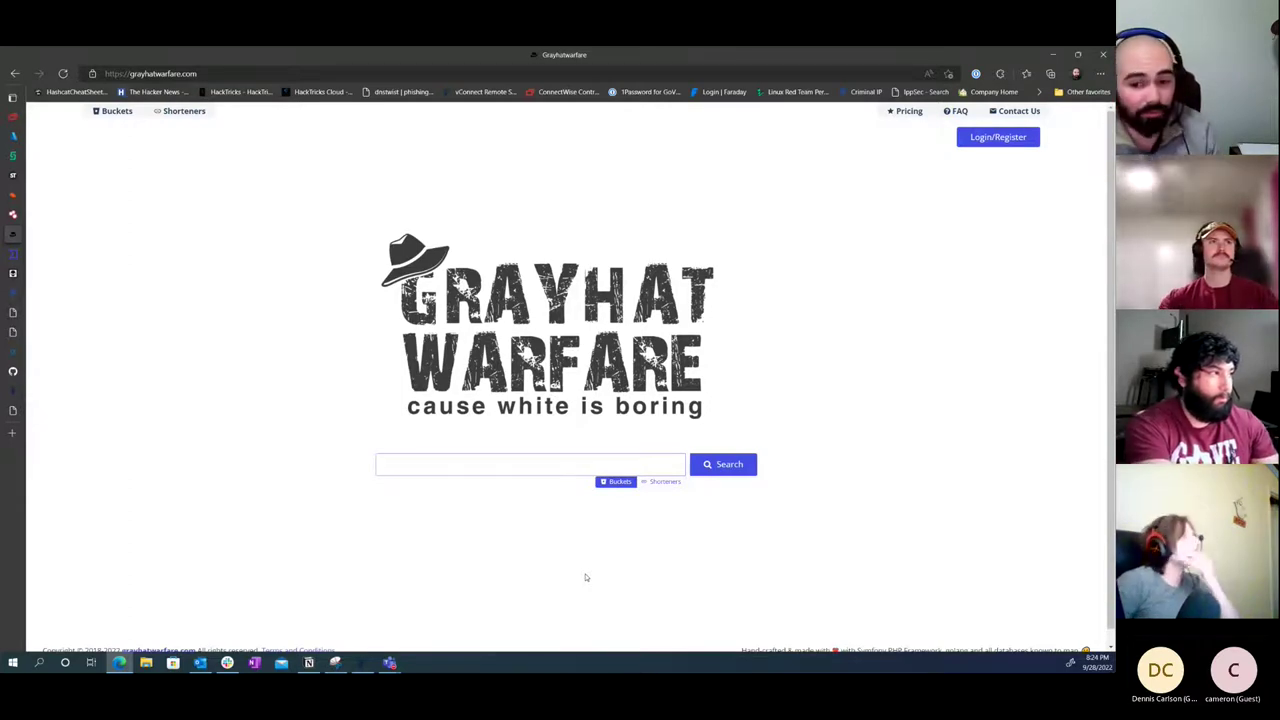
{"action": "scroll", "coordinate": [576, 491], "scroll_direction": "down", "scroll_amount": 1}
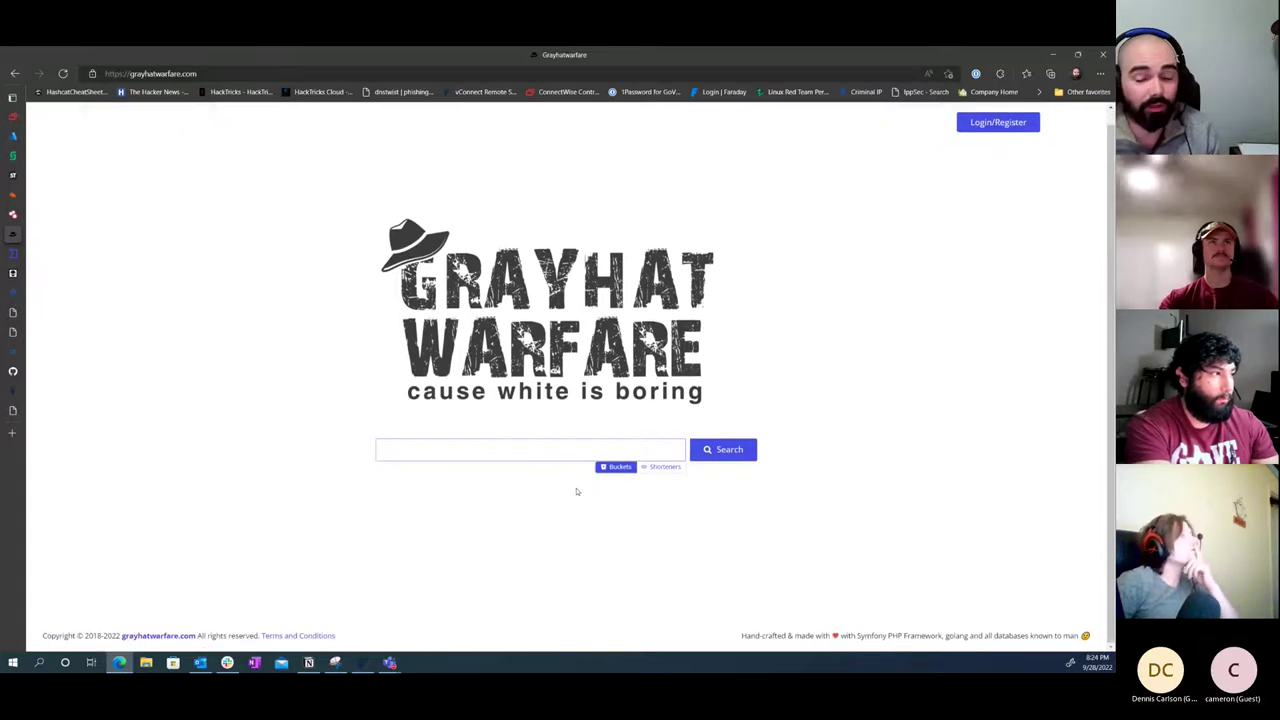
{"action": "scroll", "coordinate": [539, 466], "scroll_direction": "up", "scroll_amount": 1}
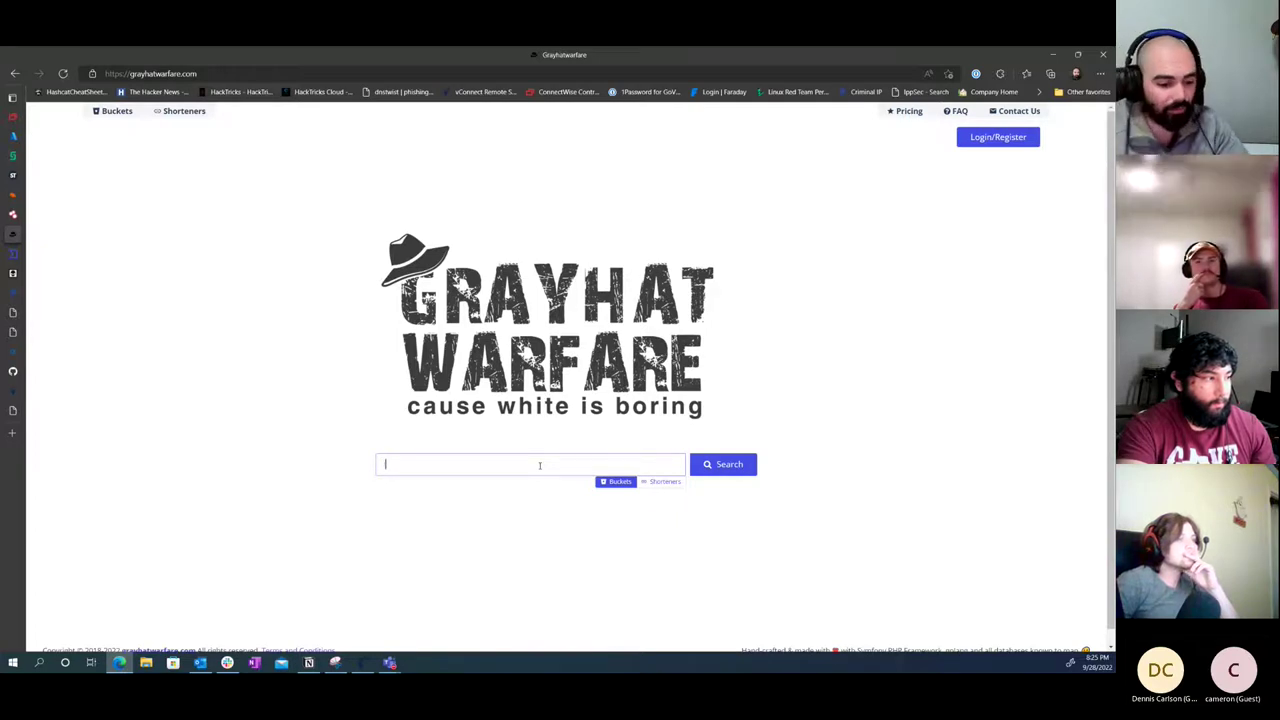
- Search buckets for tesla.com and open the first result, a Tesla Model Y wallpaper
{"action": "type", "text": "tesla.com"}
{"action": "key", "text": "Return"}
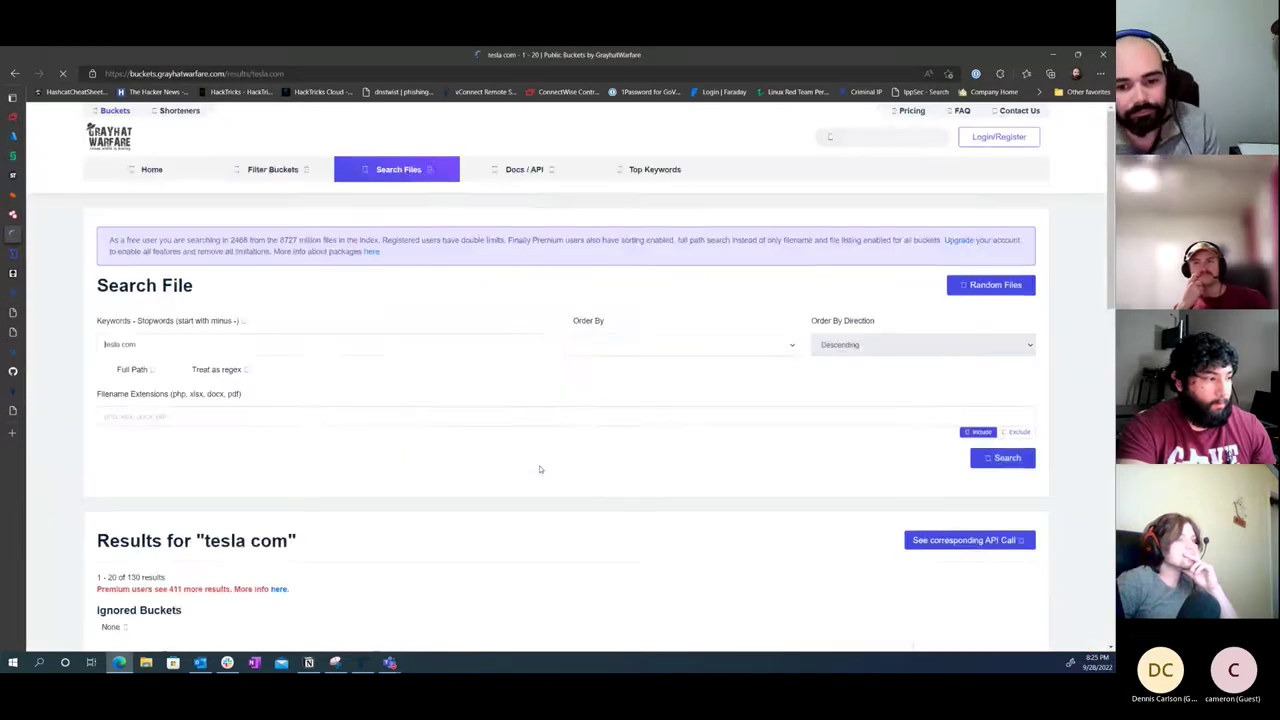
{"action": "scroll", "coordinate": [492, 437], "scroll_direction": "down", "scroll_amount": 1}
{"action": "scroll", "coordinate": [492, 437], "scroll_direction": "down", "scroll_amount": 4}
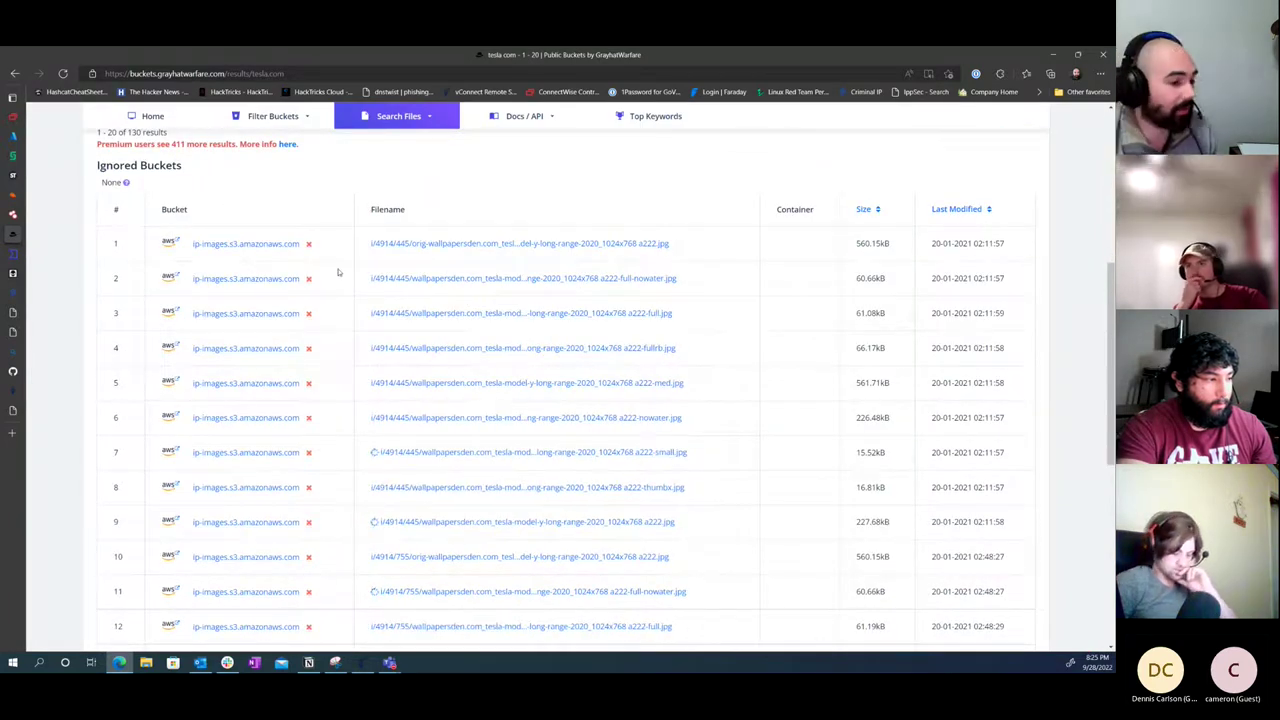
{"action": "left_click", "coordinate": [474, 245]}
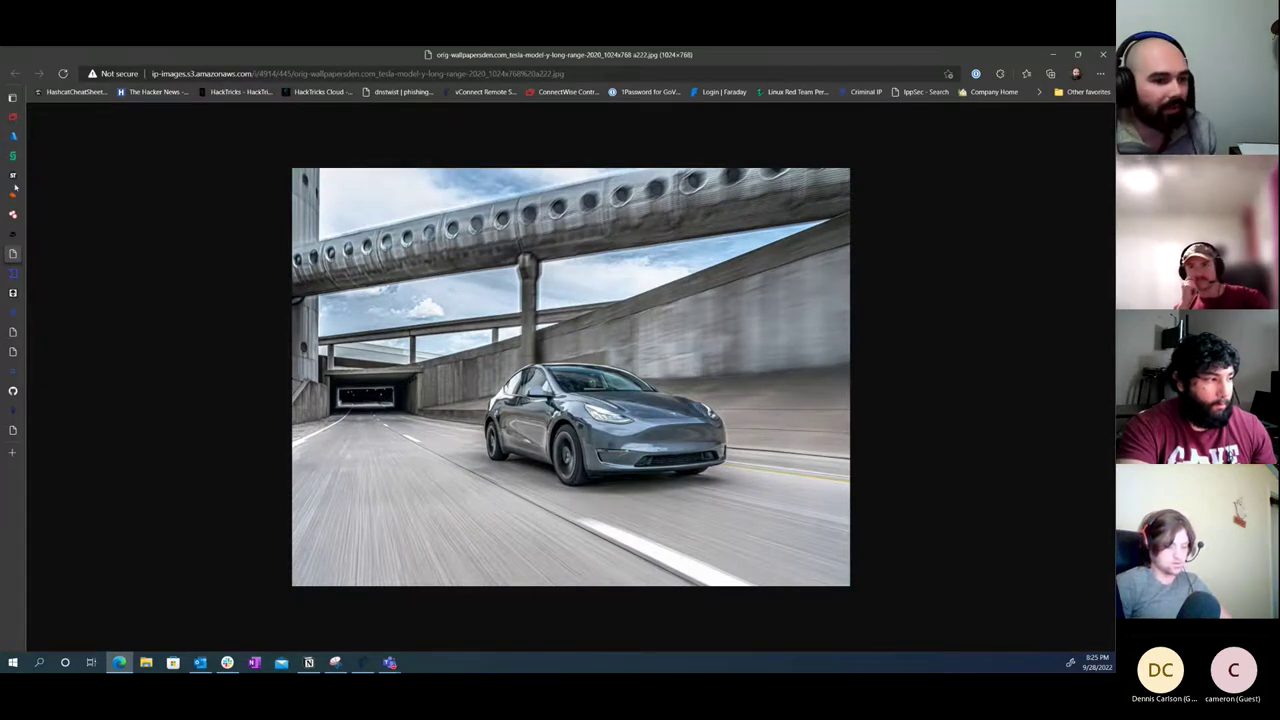
- Return to the tesla.com bucket search results tab
{"action": "left_click", "coordinate": [70, 234]}
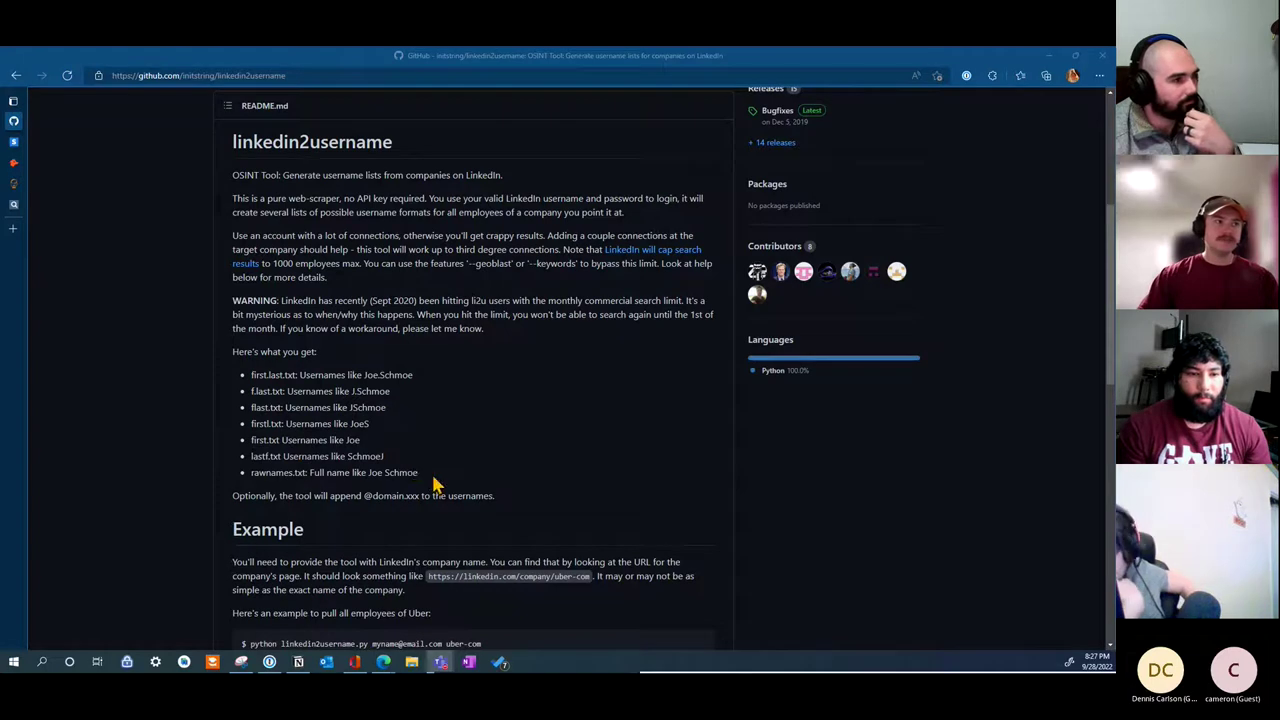
{"action": "left_click_drag", "start_coordinate": [434, 486], "coordinate": [115, 399]}
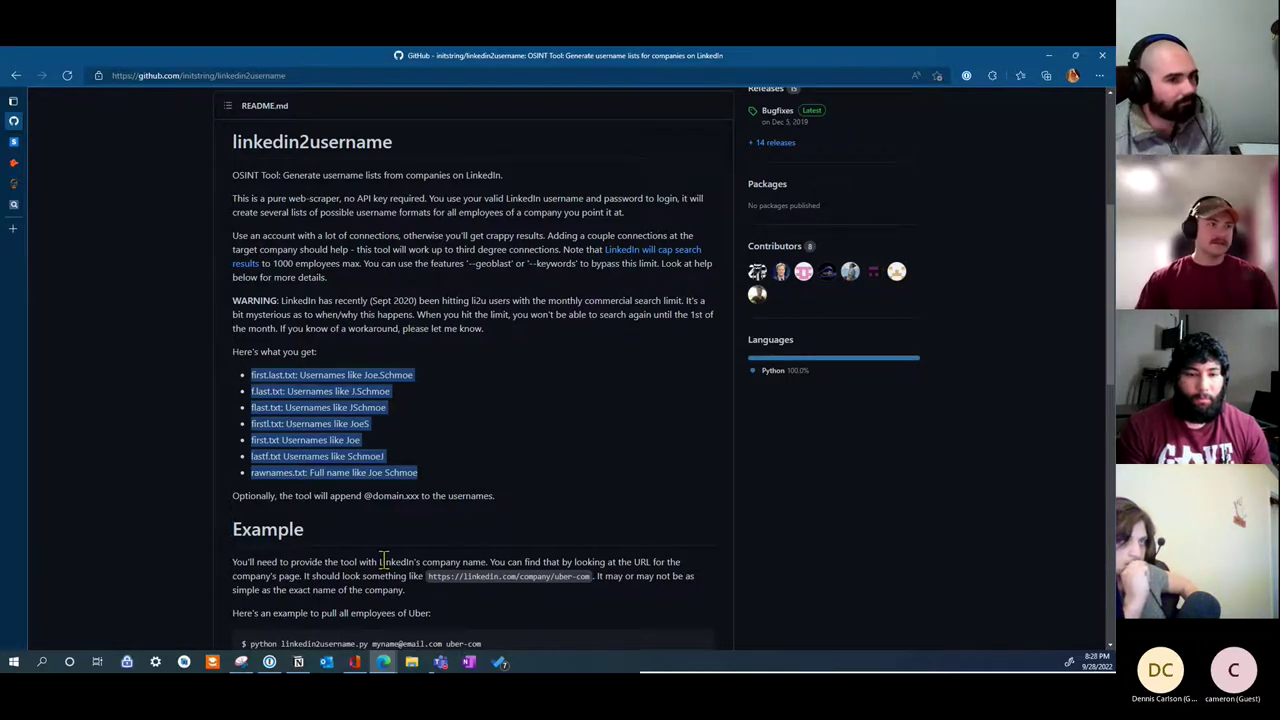
{"action": "left_click_drag", "start_coordinate": [233, 562], "coordinate": [420, 594]}
{"action": "left_click", "coordinate": [243, 546]}
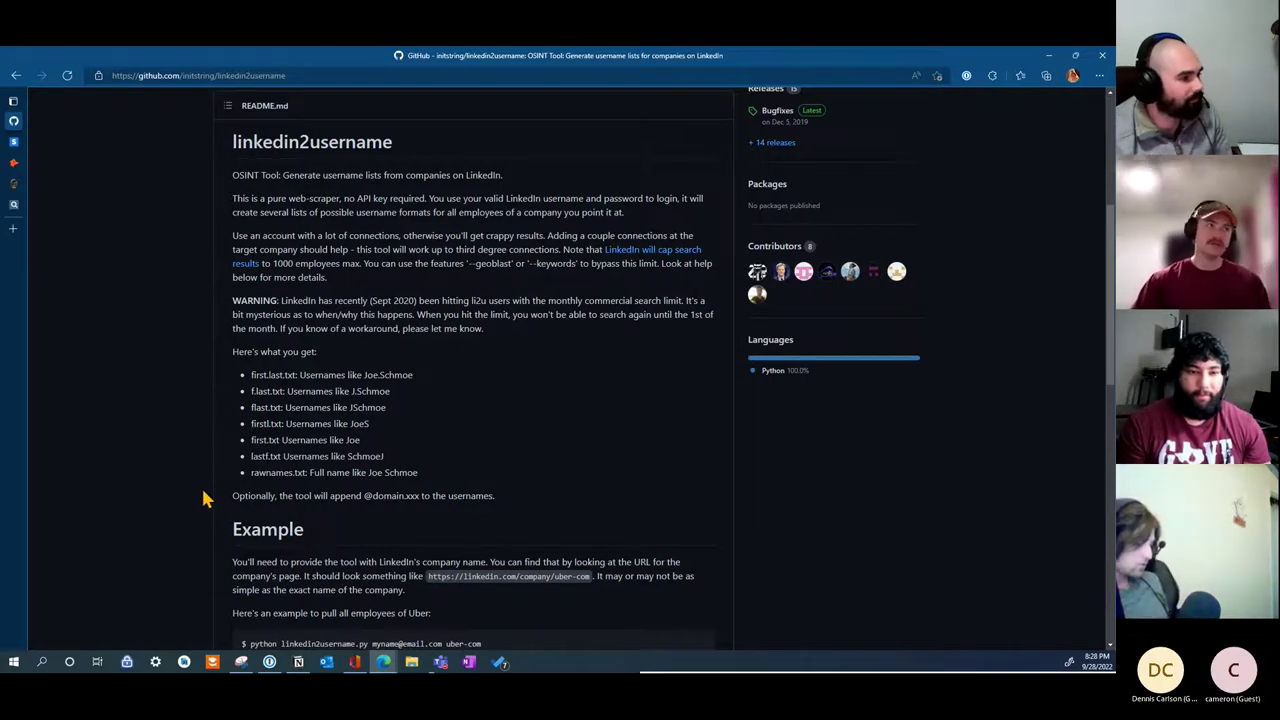
{"action": "left_click_drag", "start_coordinate": [250, 376], "coordinate": [322, 436]}
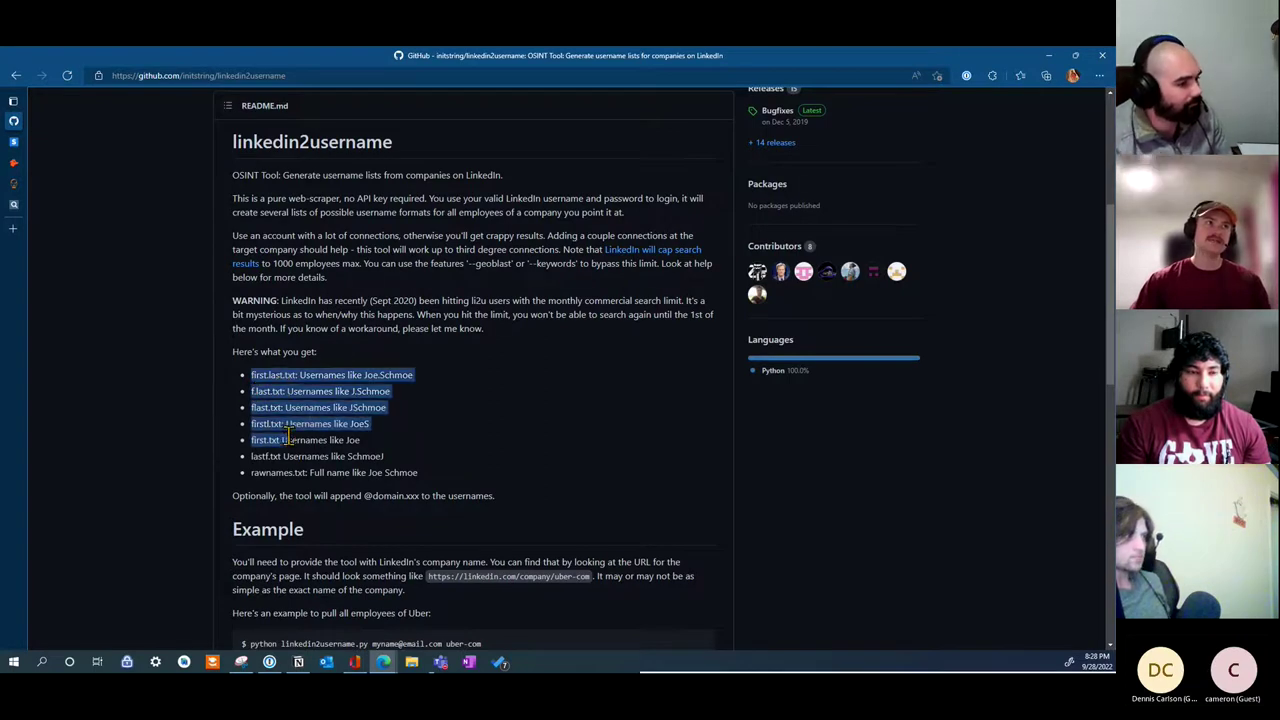
{"action": "left_click", "coordinate": [140, 438]}
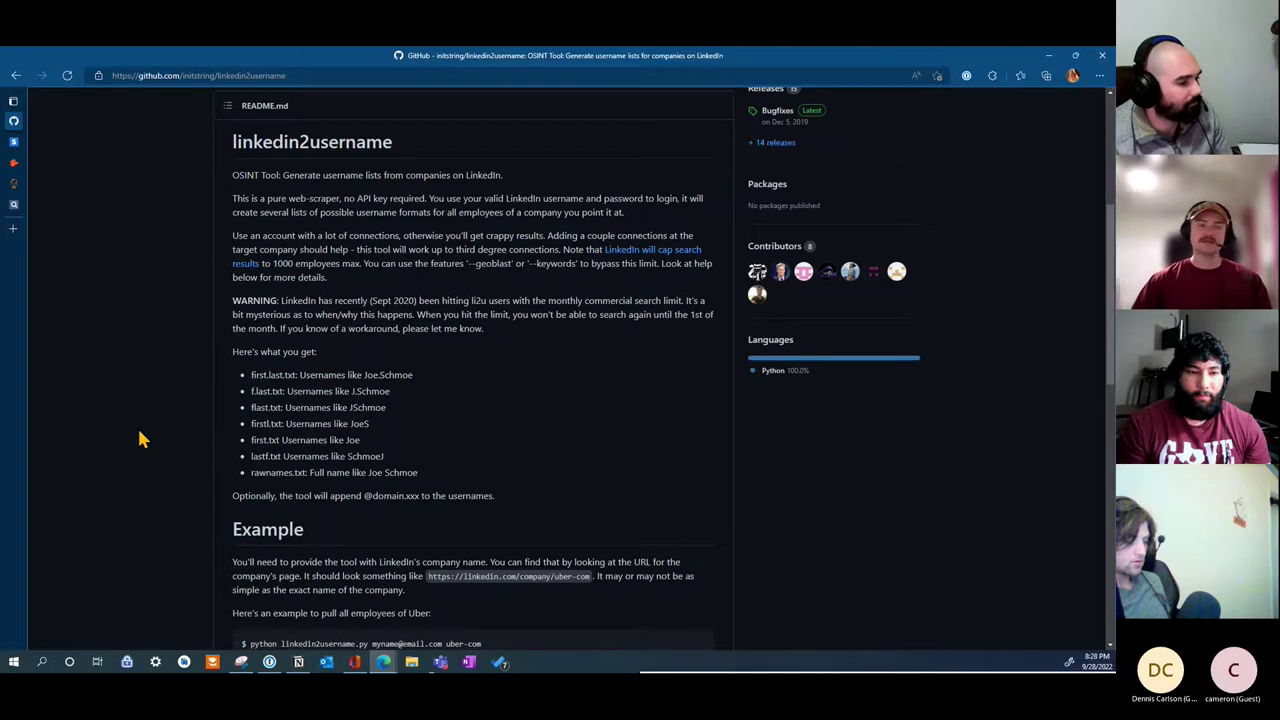
{"action": "left_click_drag", "start_coordinate": [250, 391], "coordinate": [392, 393]}
{"action": "mouse_move", "coordinate": [12, 458]}
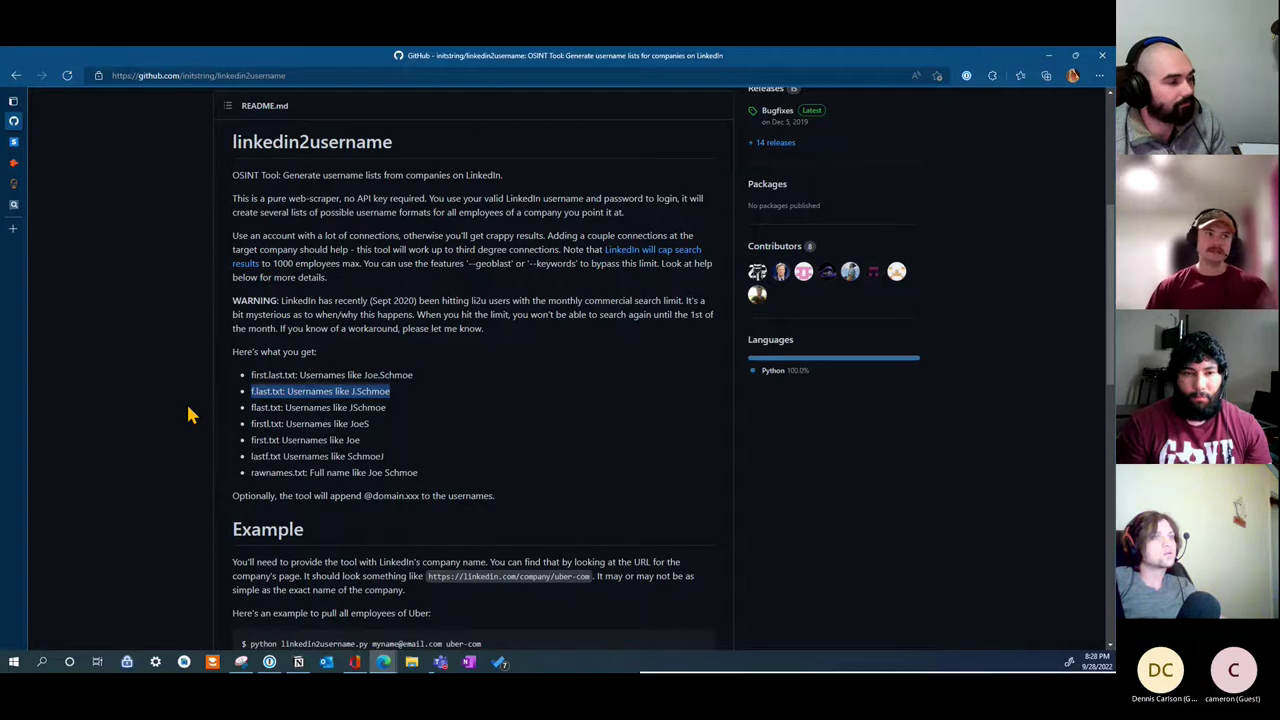
{"action": "left_click", "coordinate": [258, 386]}
{"action": "left_click_drag", "start_coordinate": [252, 376], "coordinate": [418, 382]}
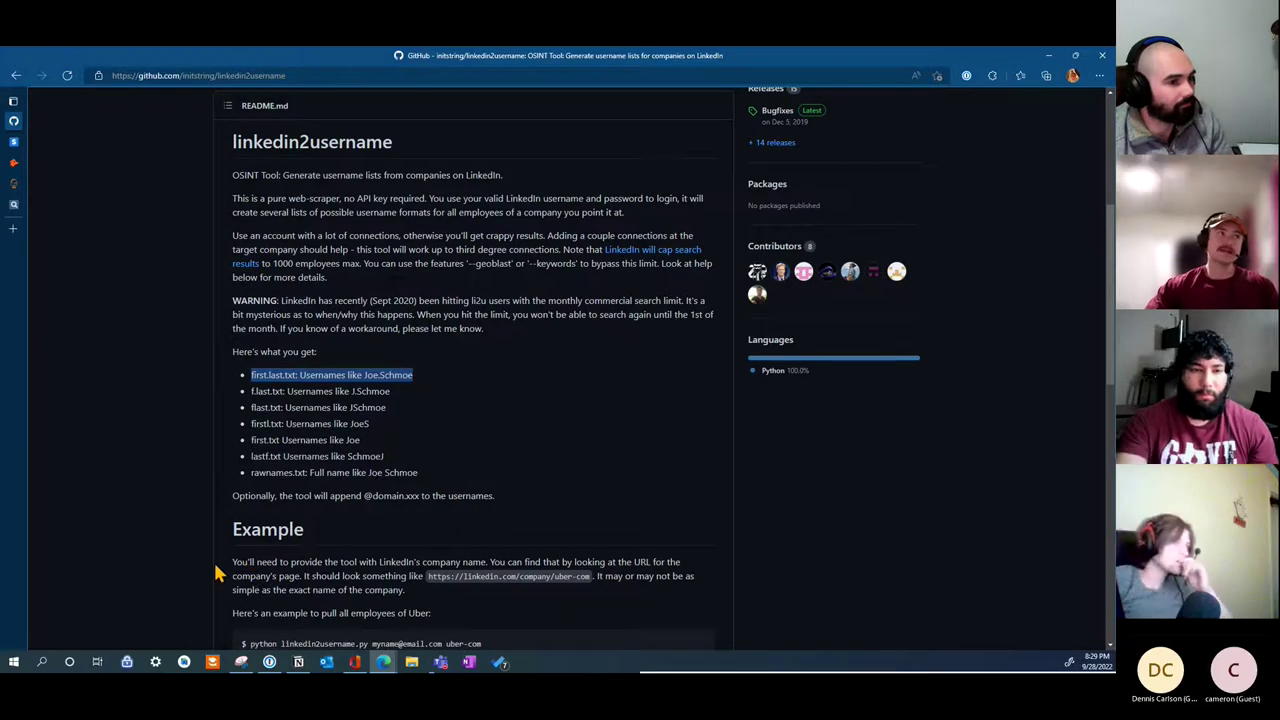
{"action": "left_click", "coordinate": [13, 143]}
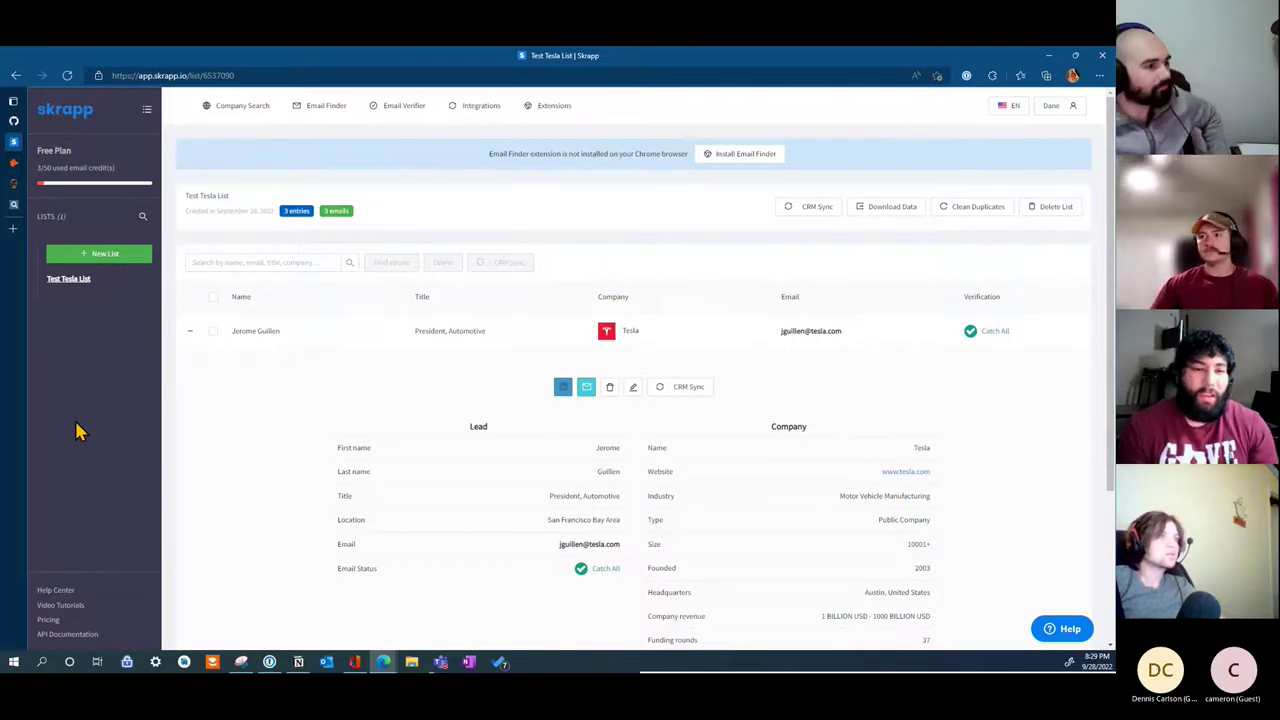
{"action": "left_click", "coordinate": [20, 120]}
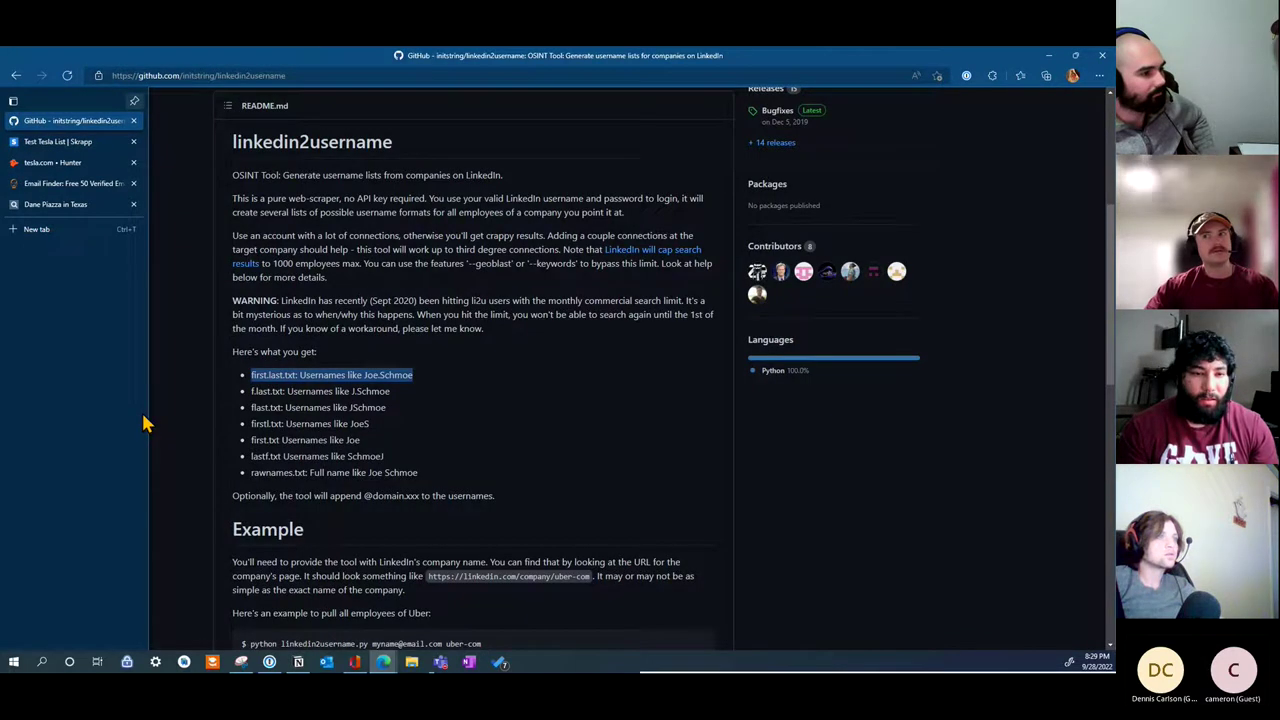
- Read the linkedin2username Example and Full Help sections, then return to Skrapp's Test Tesla List
{"action": "scroll", "coordinate": [278, 422], "scroll_direction": "down", "scroll_amount": 3}
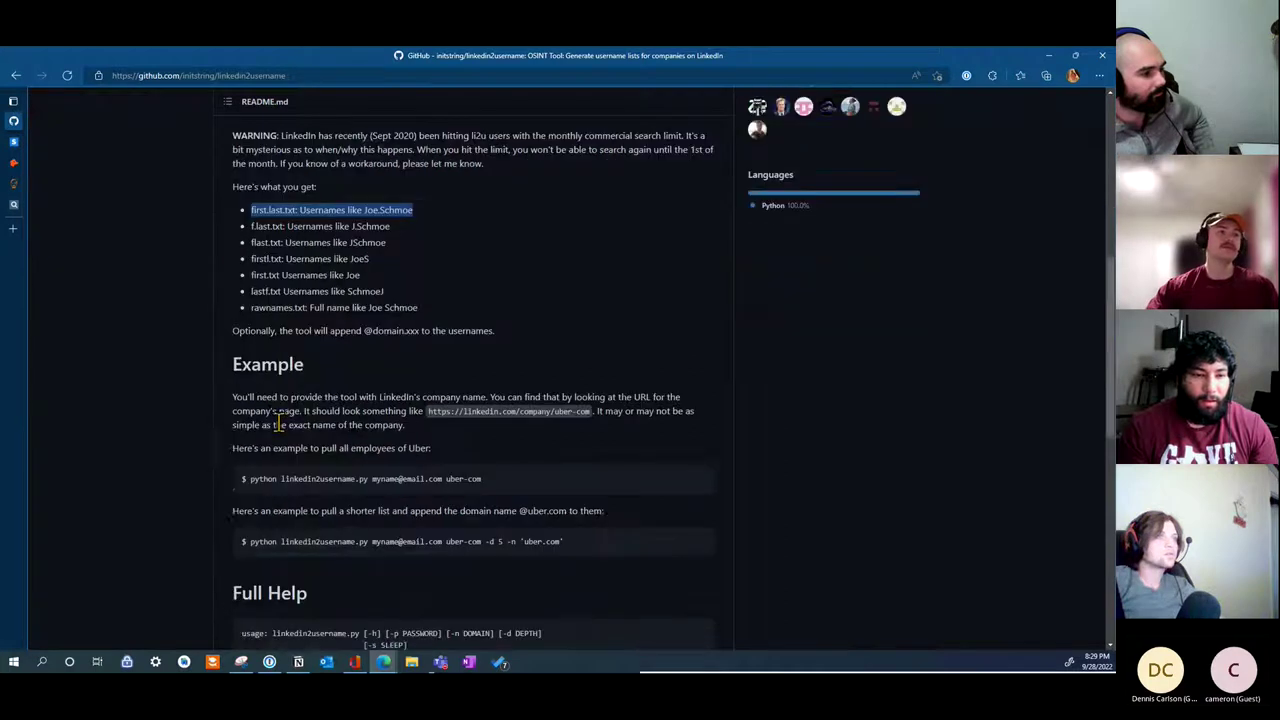
{"action": "scroll", "coordinate": [278, 422], "scroll_direction": "down", "scroll_amount": 2}
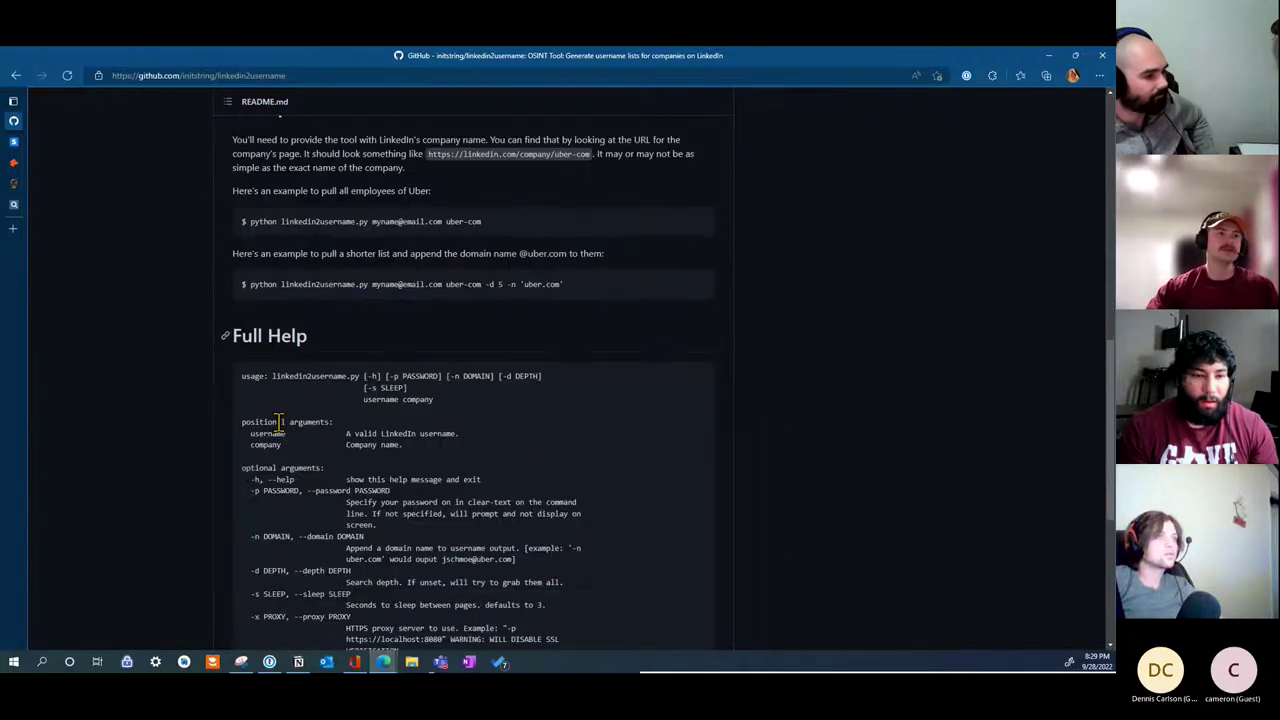
{"action": "scroll", "coordinate": [278, 422], "scroll_direction": "down", "scroll_amount": 1}
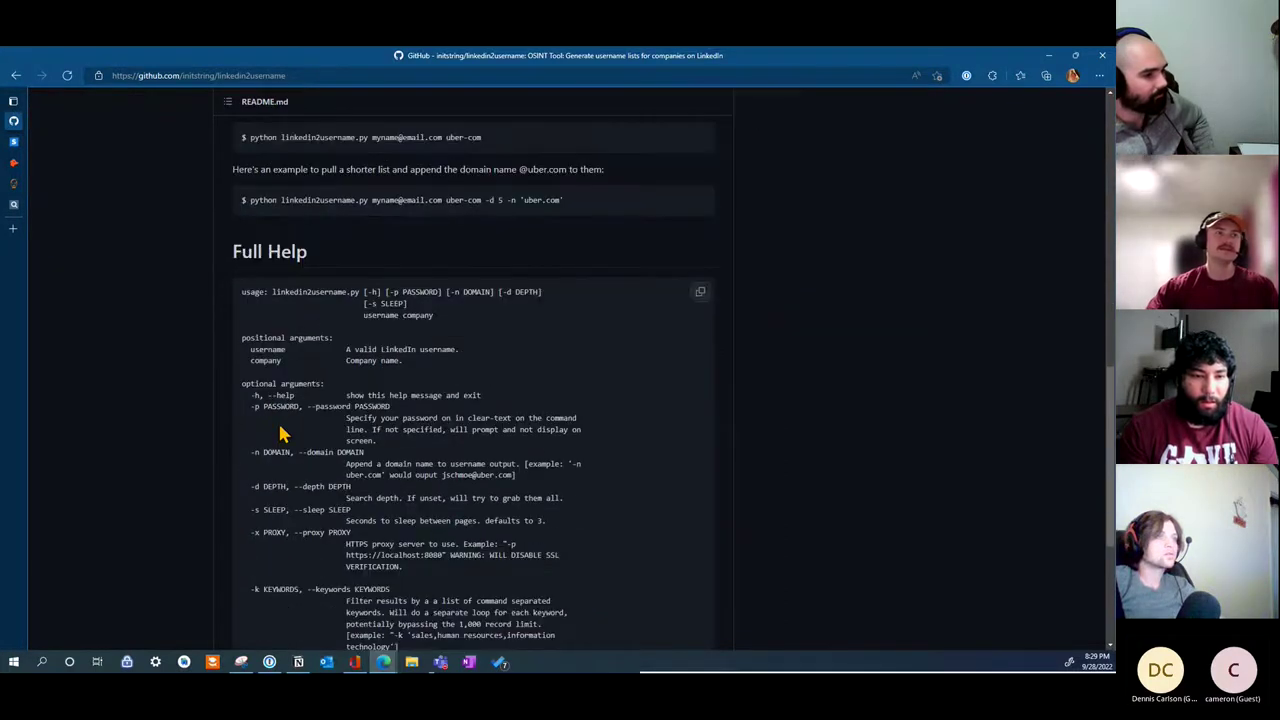
{"action": "scroll", "coordinate": [280, 432], "scroll_direction": "up", "scroll_amount": 2}
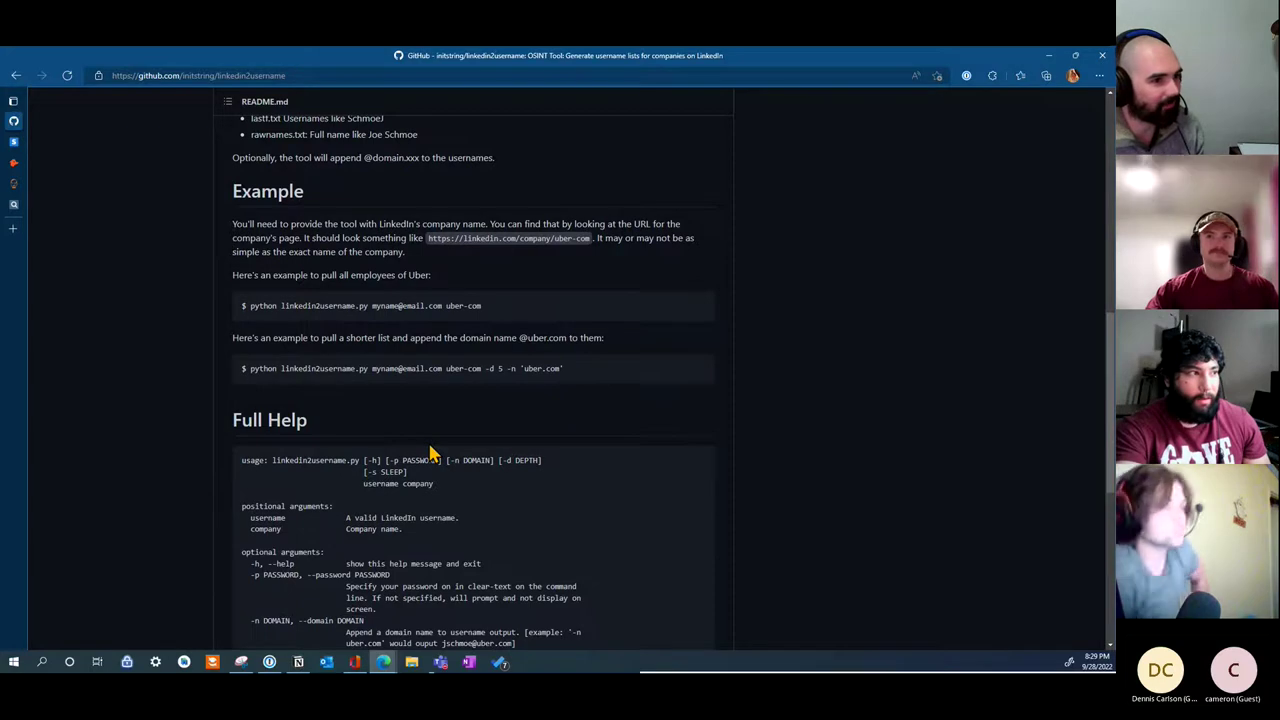
{"action": "scroll", "coordinate": [430, 458], "scroll_direction": "down", "scroll_amount": 1}
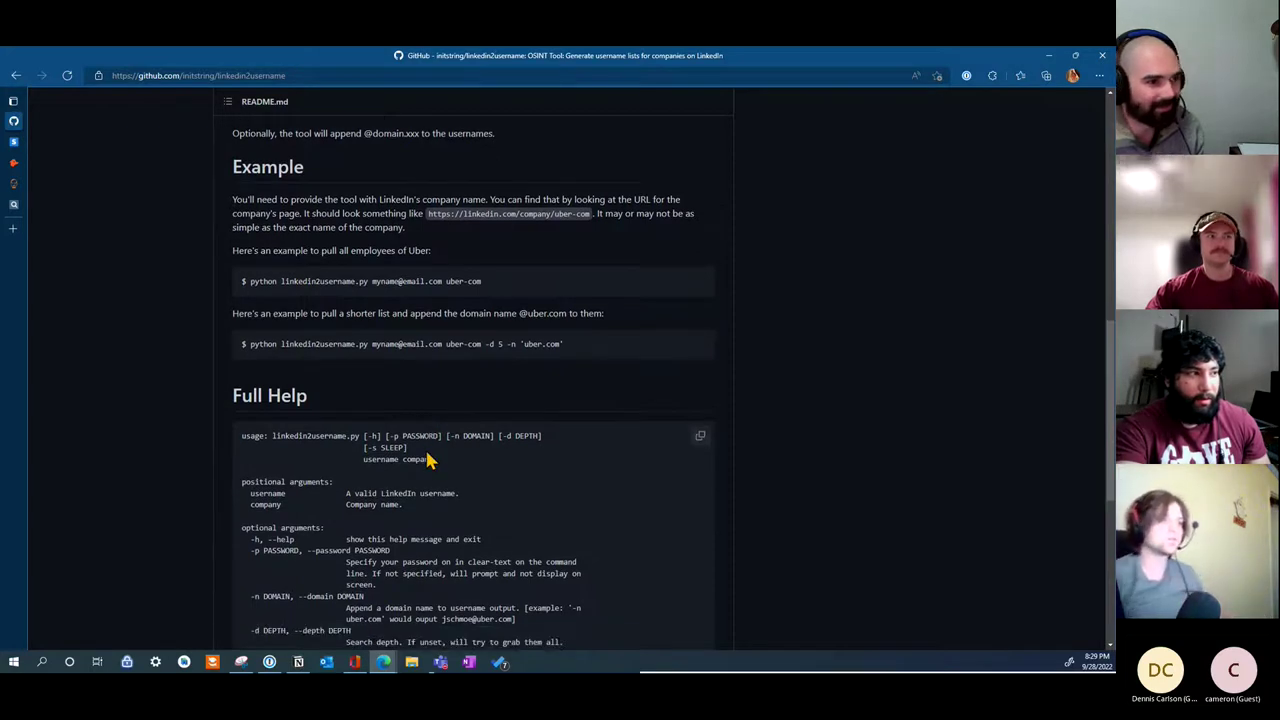
{"action": "scroll", "coordinate": [427, 458], "scroll_direction": "down", "scroll_amount": 3}
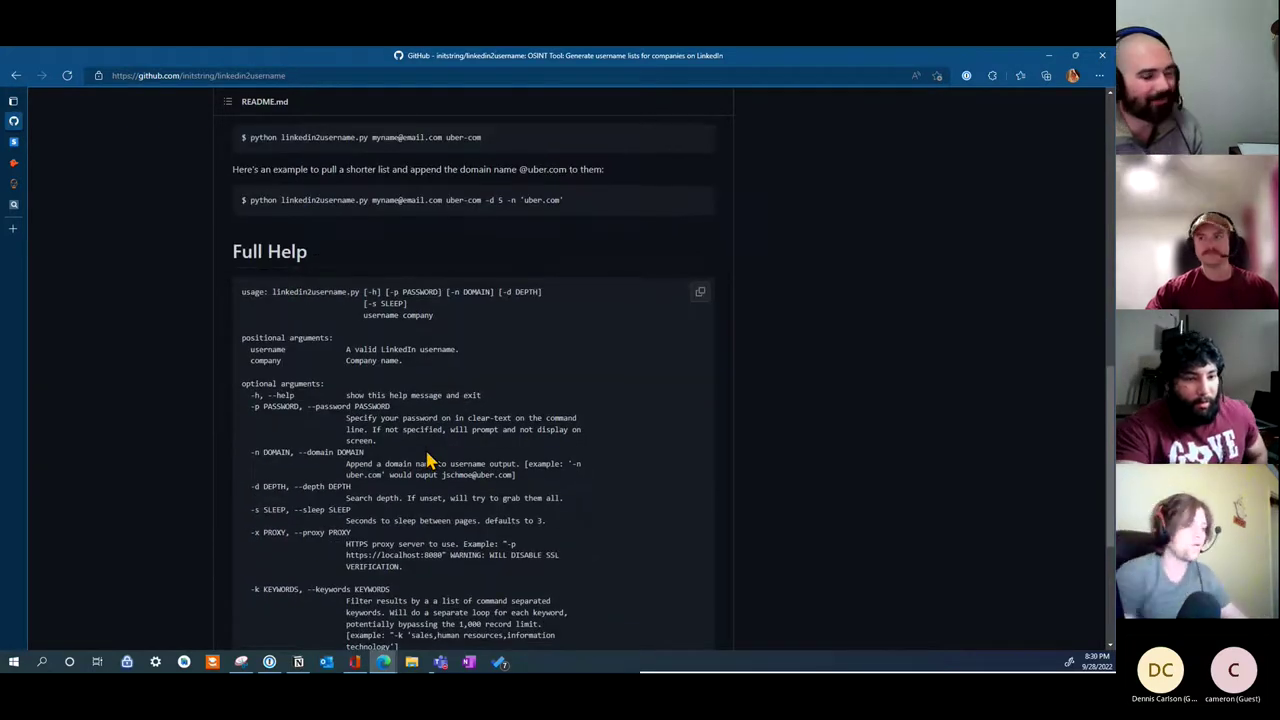
{"action": "scroll", "coordinate": [427, 458], "scroll_direction": "up", "scroll_amount": 9}
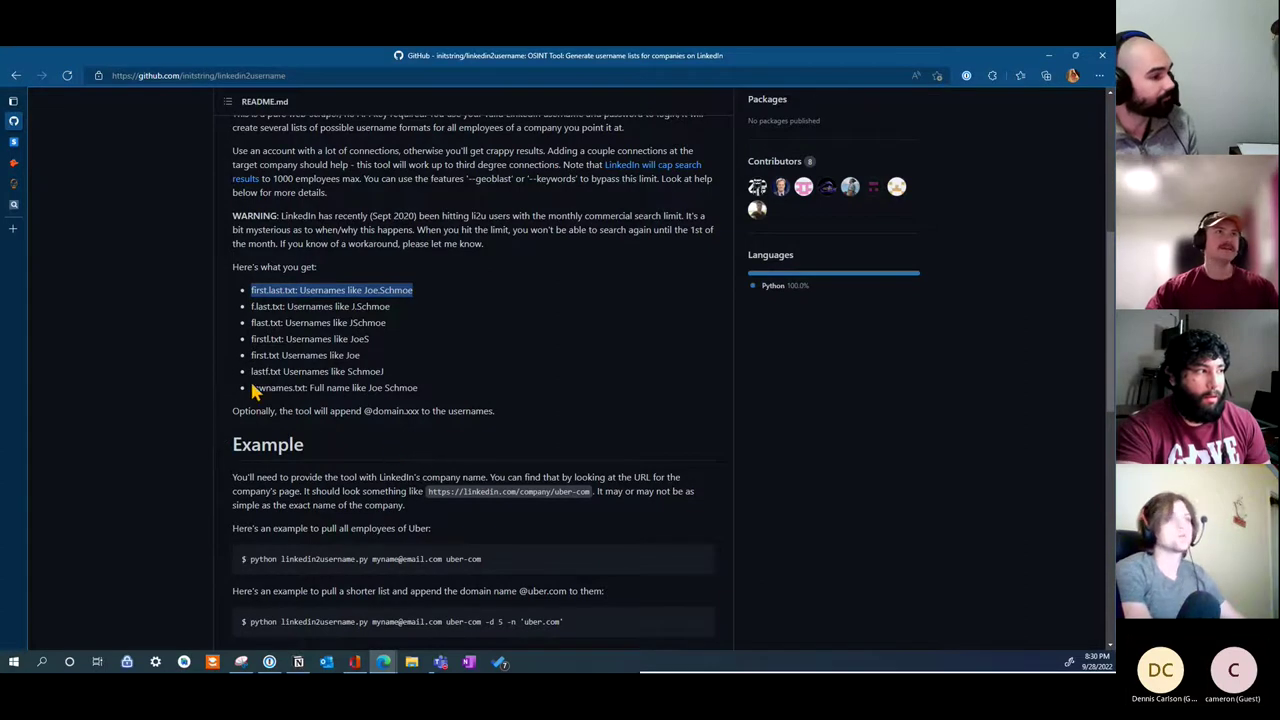
{"action": "scroll", "coordinate": [253, 400], "scroll_direction": "up", "scroll_amount": 1}
{"action": "scroll", "coordinate": [253, 400], "scroll_direction": "up", "scroll_amount": 3}
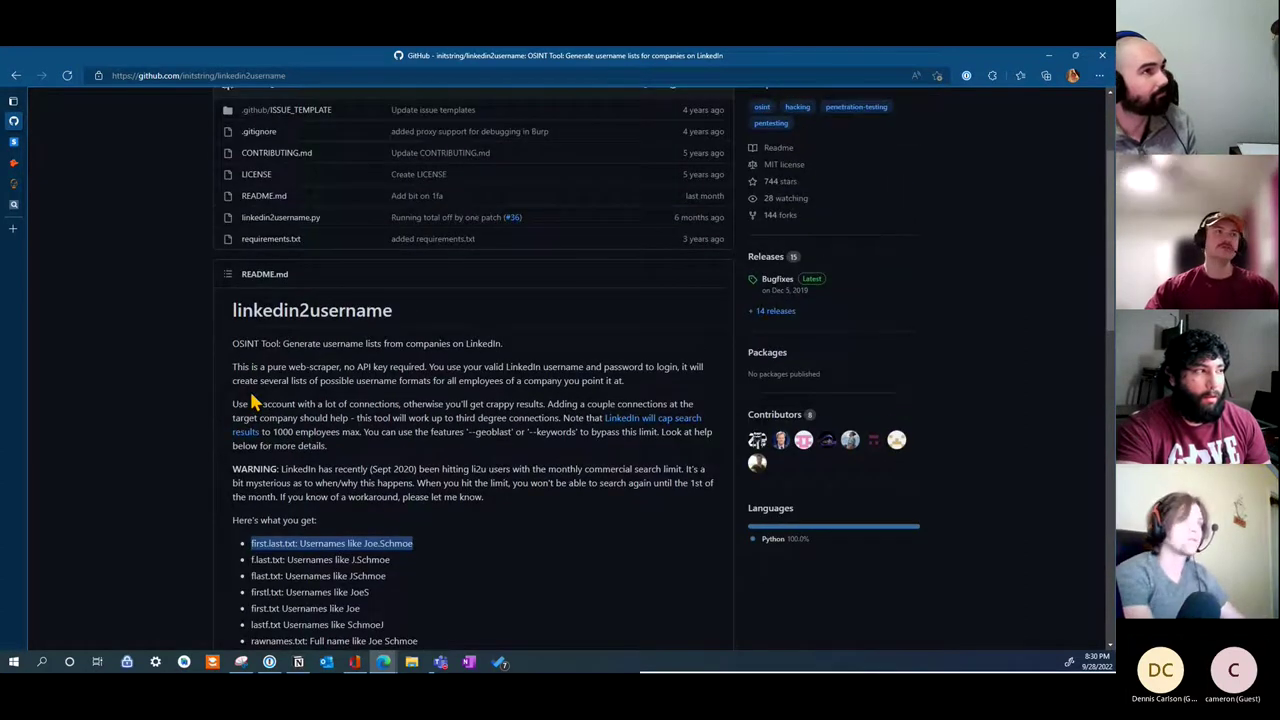
{"action": "scroll", "coordinate": [253, 400], "scroll_direction": "up", "scroll_amount": 1}
{"action": "scroll", "coordinate": [253, 400], "scroll_direction": "up", "scroll_amount": 1}
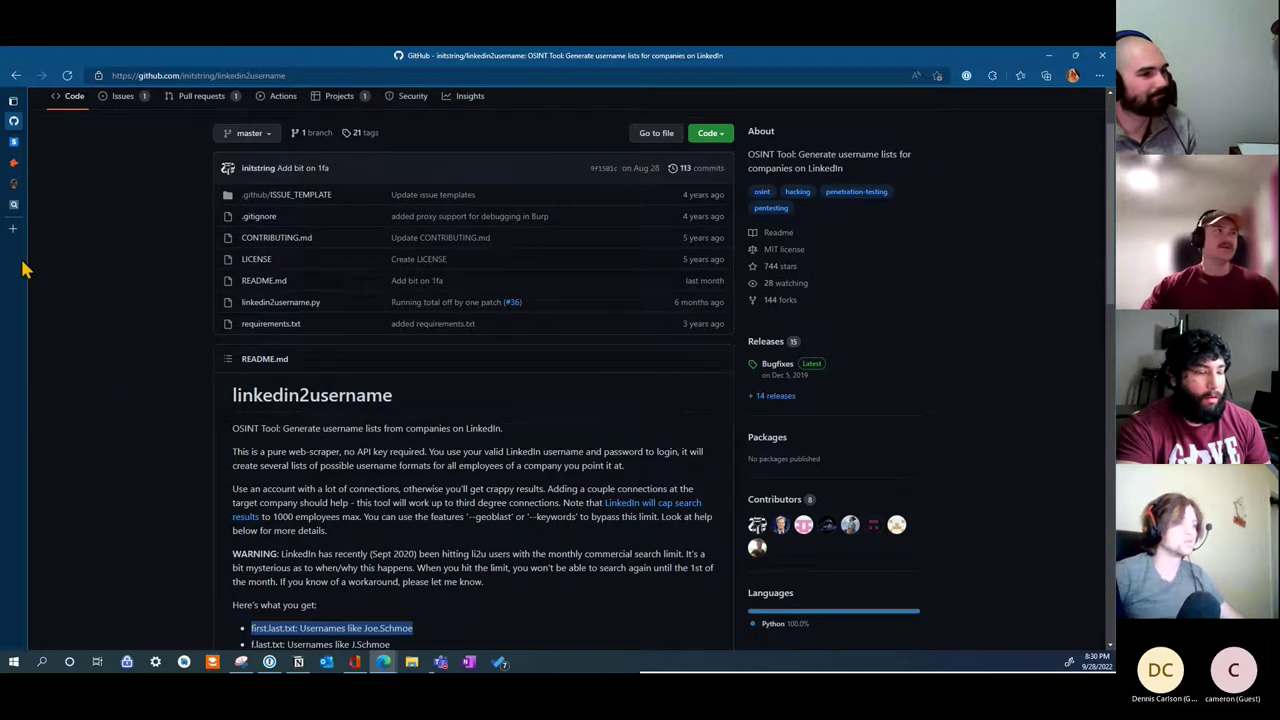
{"action": "mouse_move", "coordinate": [13, 162]}
{"action": "left_click", "coordinate": [40, 141]}
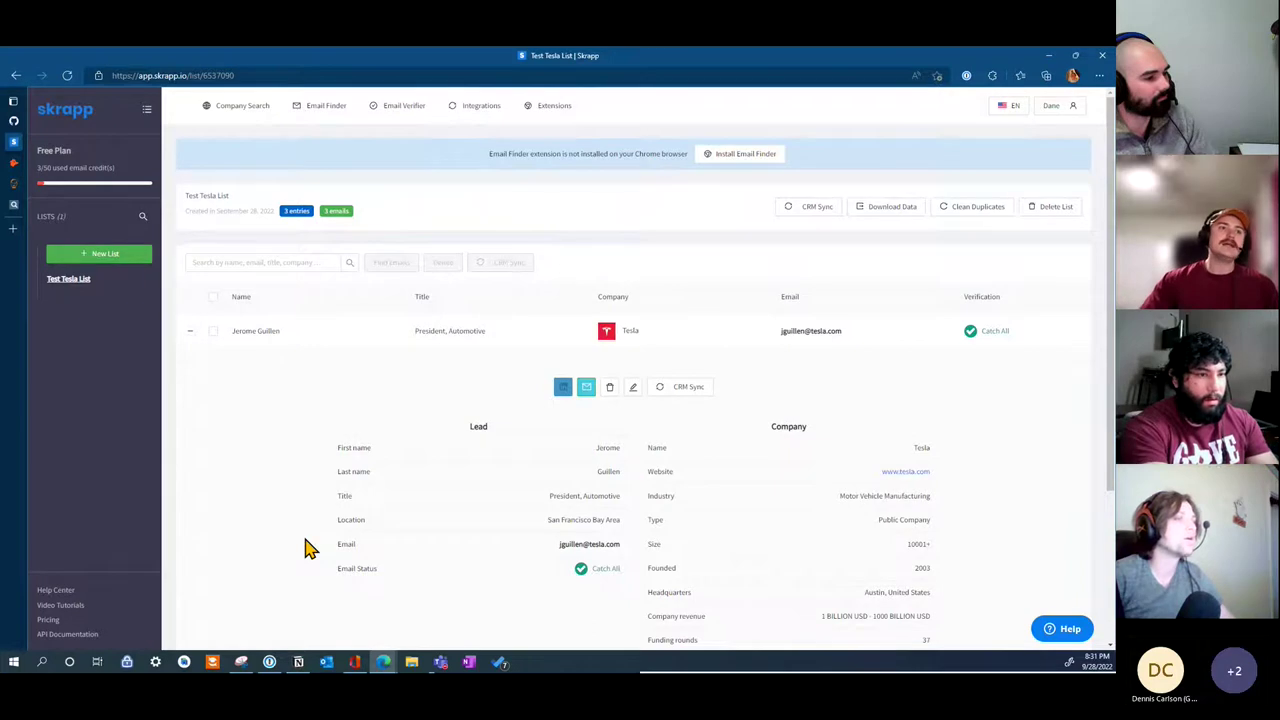
- Open Skrapp's Company Search form with empty location, title and company fields
{"action": "left_click", "coordinate": [237, 112]}
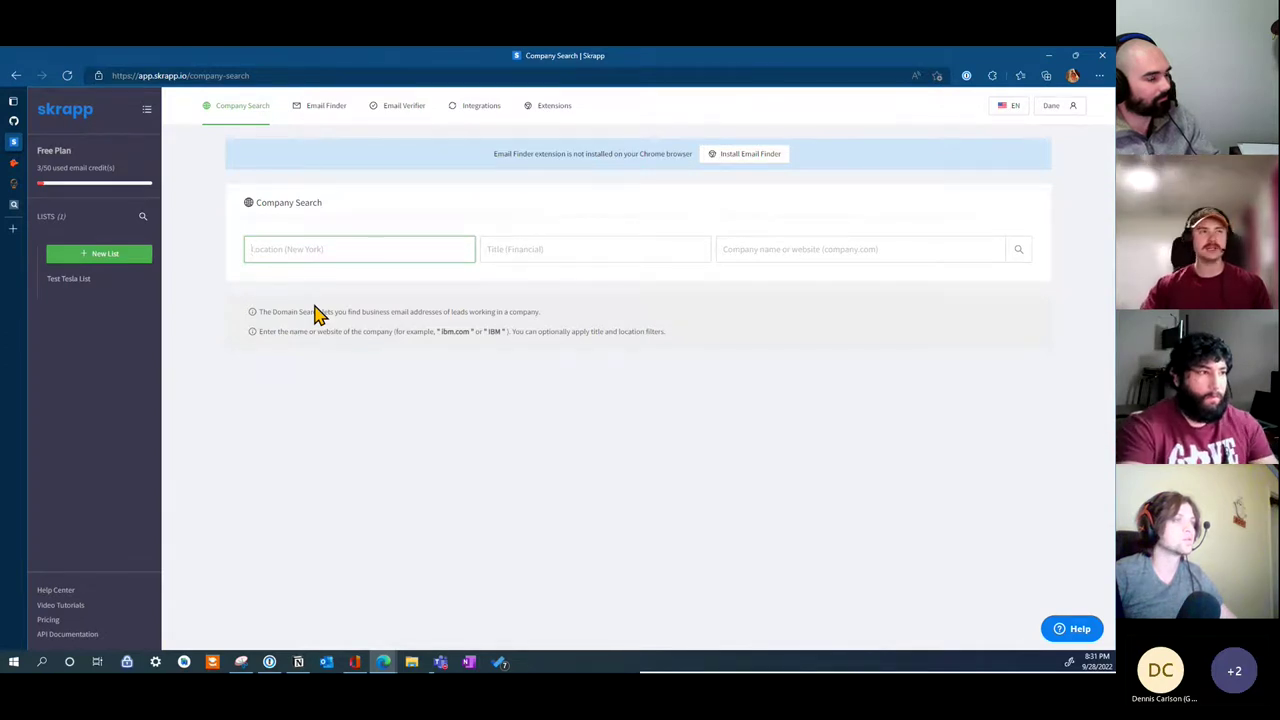
- Search for the company 'tesla' and pick Tesla from the suggestions
{"action": "left_click", "coordinate": [781, 252]}
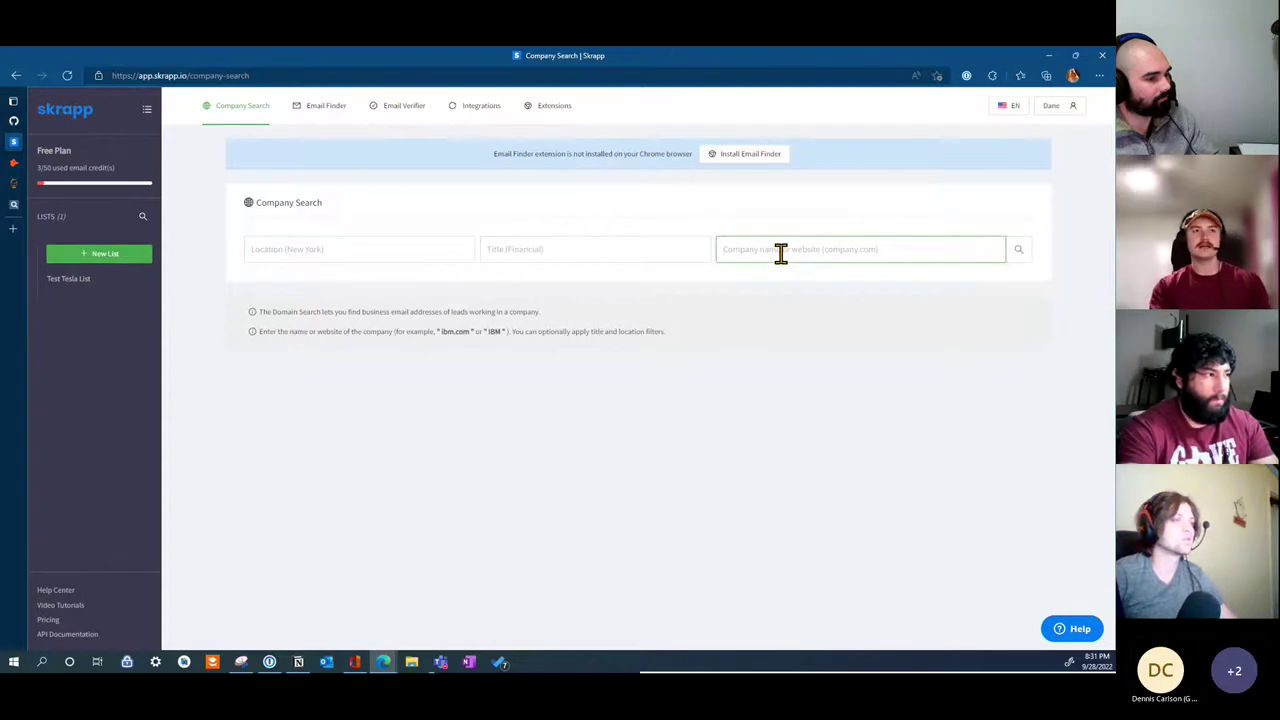
{"action": "type", "text": "tesla"}
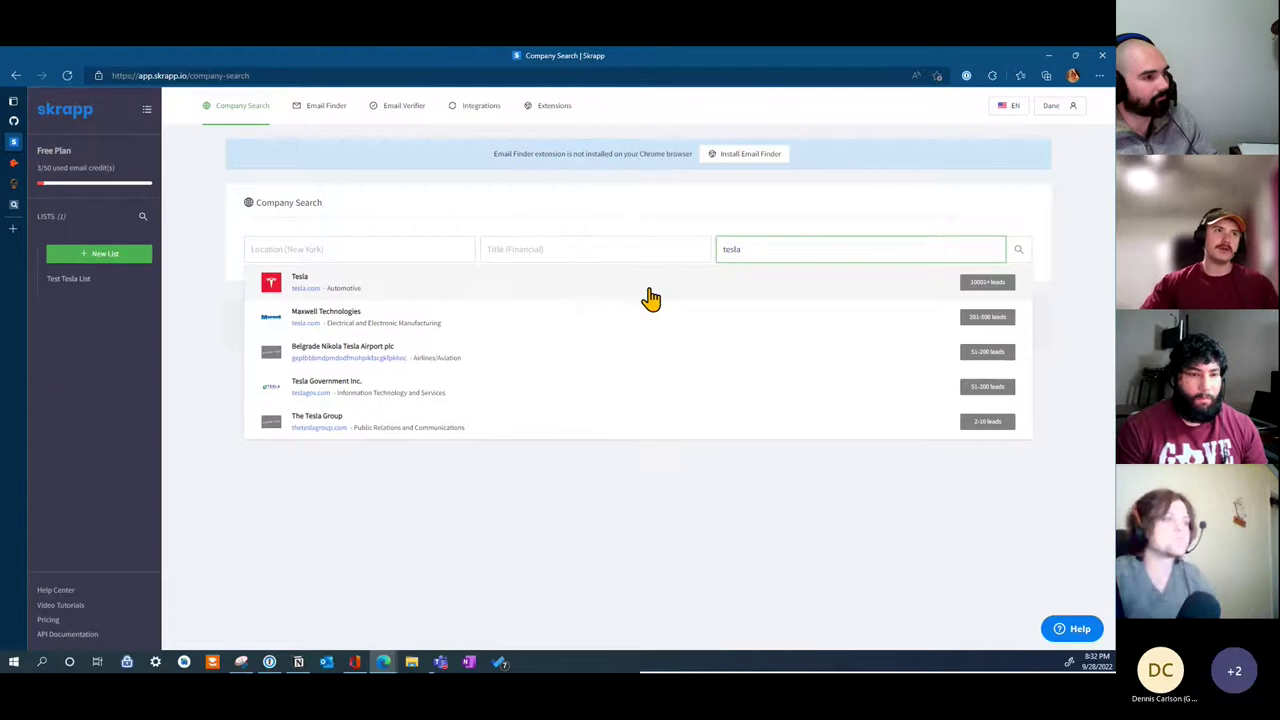
{"action": "left_click", "coordinate": [650, 297]}
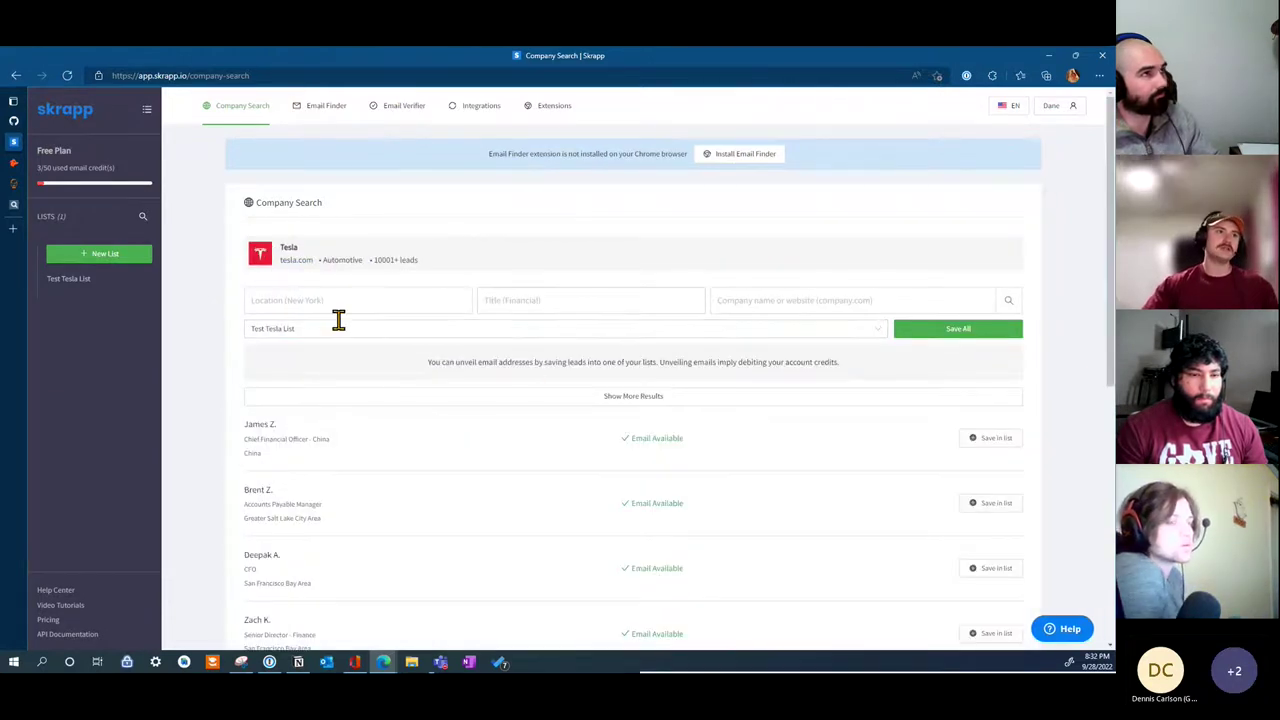
{"action": "scroll", "coordinate": [568, 392], "scroll_direction": "down", "scroll_amount": 3}
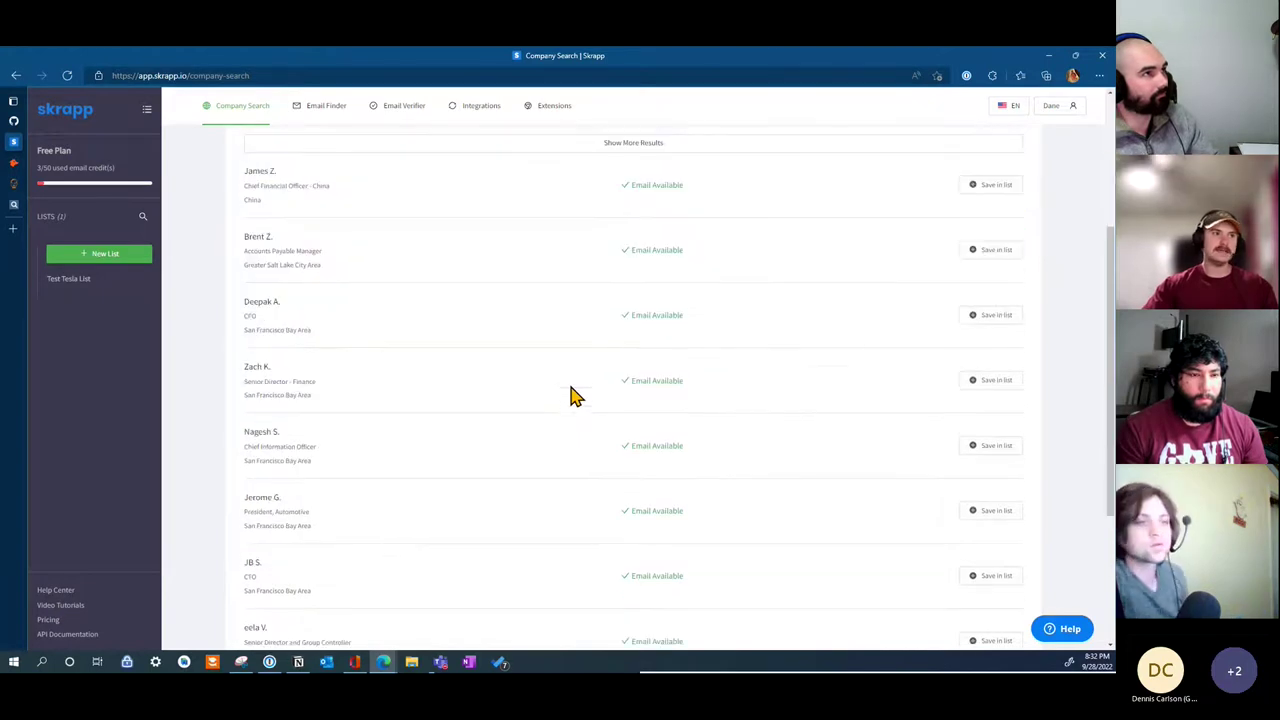
{"action": "scroll", "coordinate": [570, 394], "scroll_direction": "up", "scroll_amount": 3}
- Load more results, save the global supply management director lead, and open Test Tesla List
{"action": "left_click", "coordinate": [596, 400]}
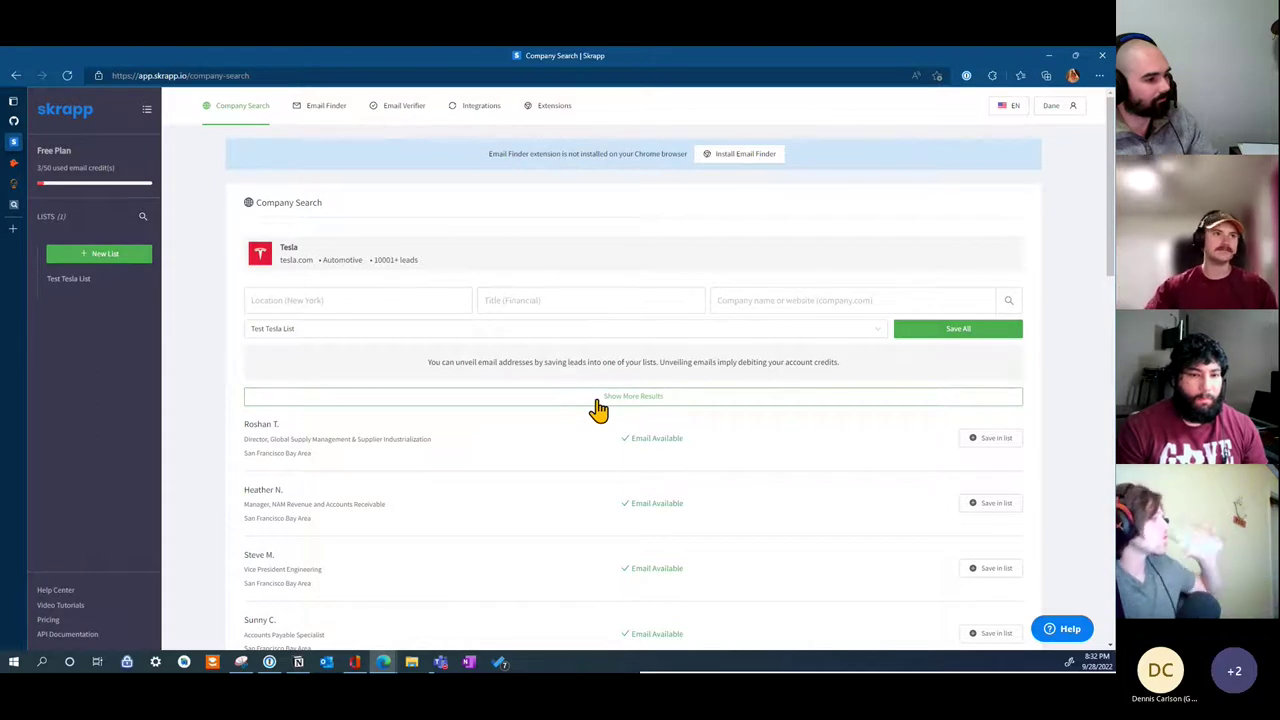
{"action": "left_click", "coordinate": [999, 440]}
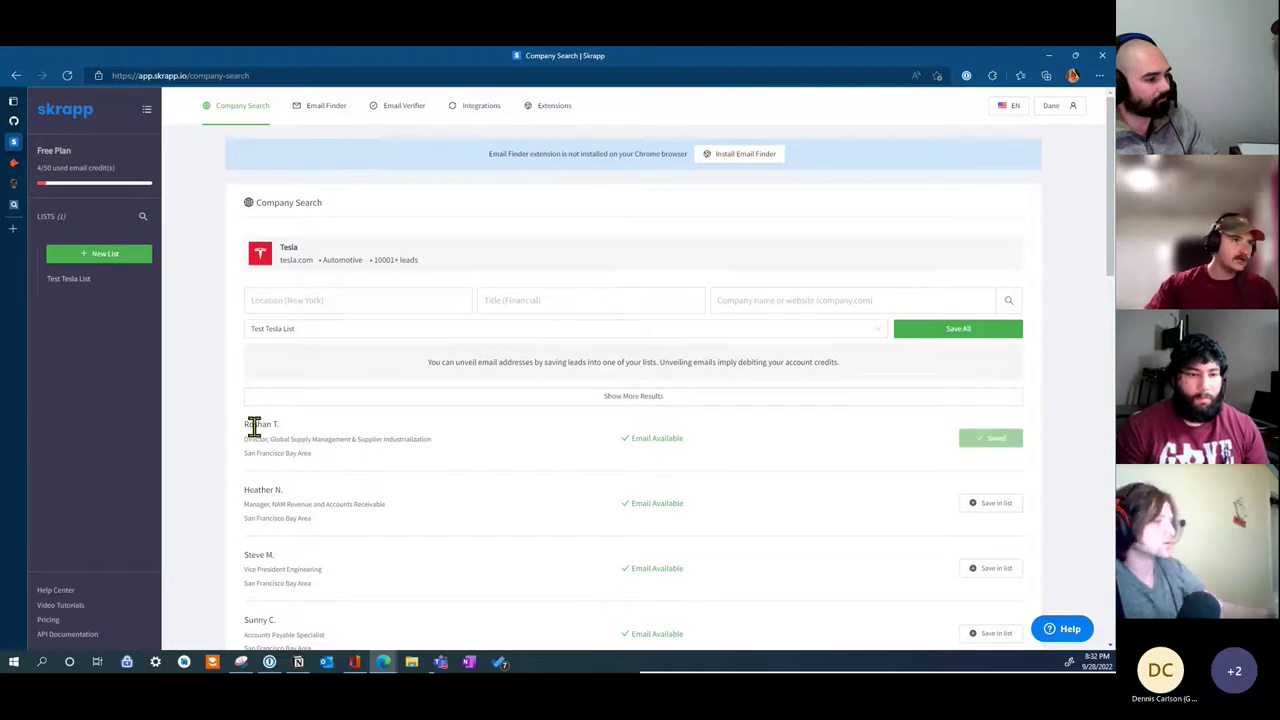
{"action": "left_click", "coordinate": [65, 280]}
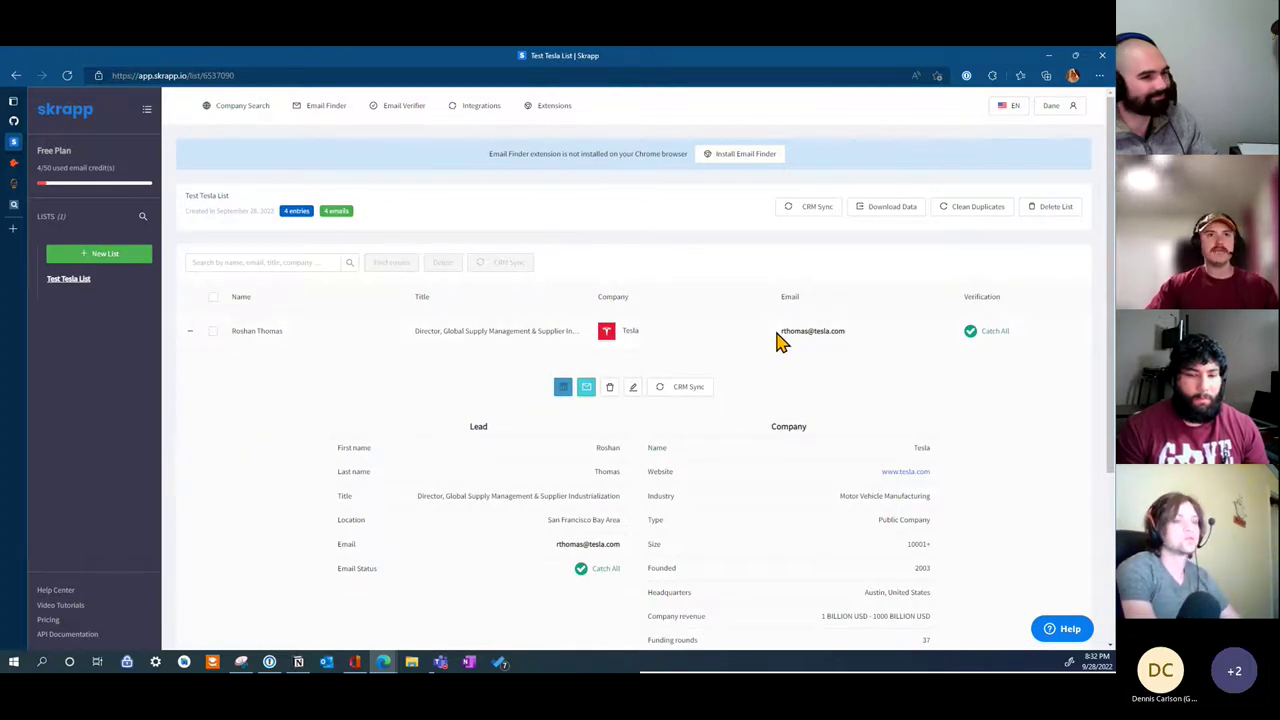
{"action": "left_click_drag", "start_coordinate": [780, 334], "coordinate": [848, 345]}
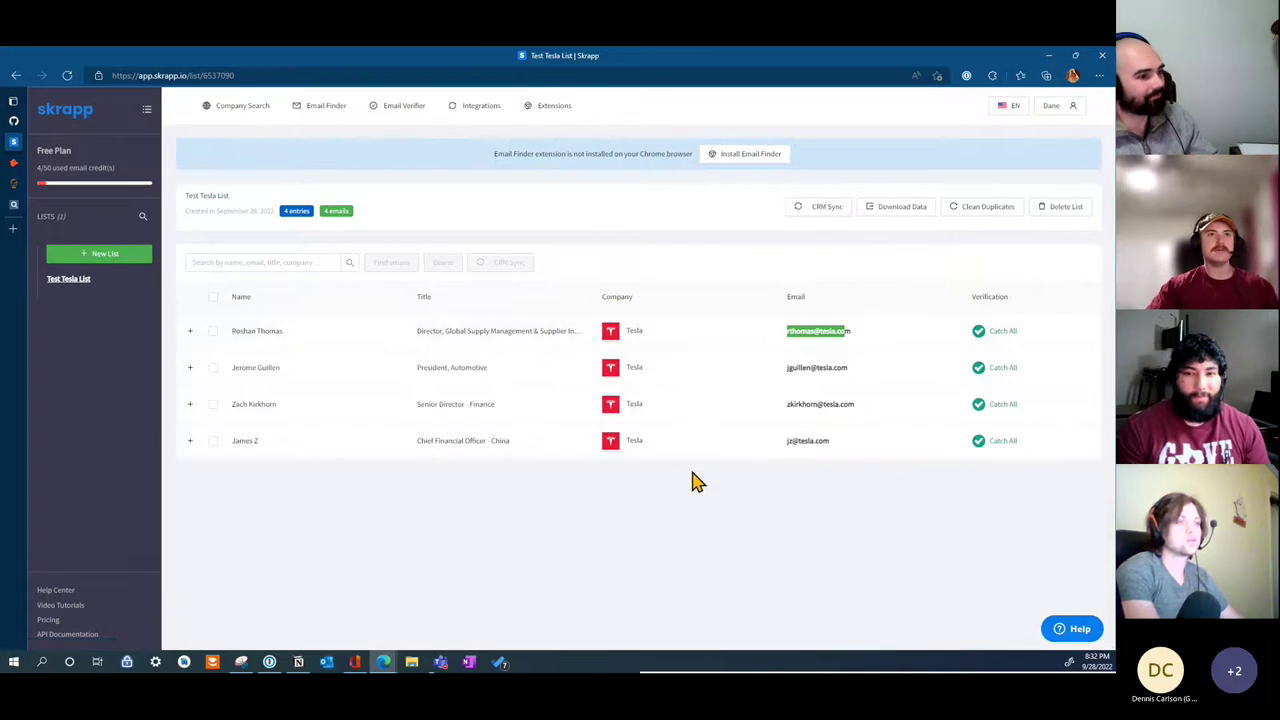
{"action": "left_click", "coordinate": [189, 332]}
{"action": "scroll", "coordinate": [349, 475], "scroll_direction": "down", "scroll_amount": 1}
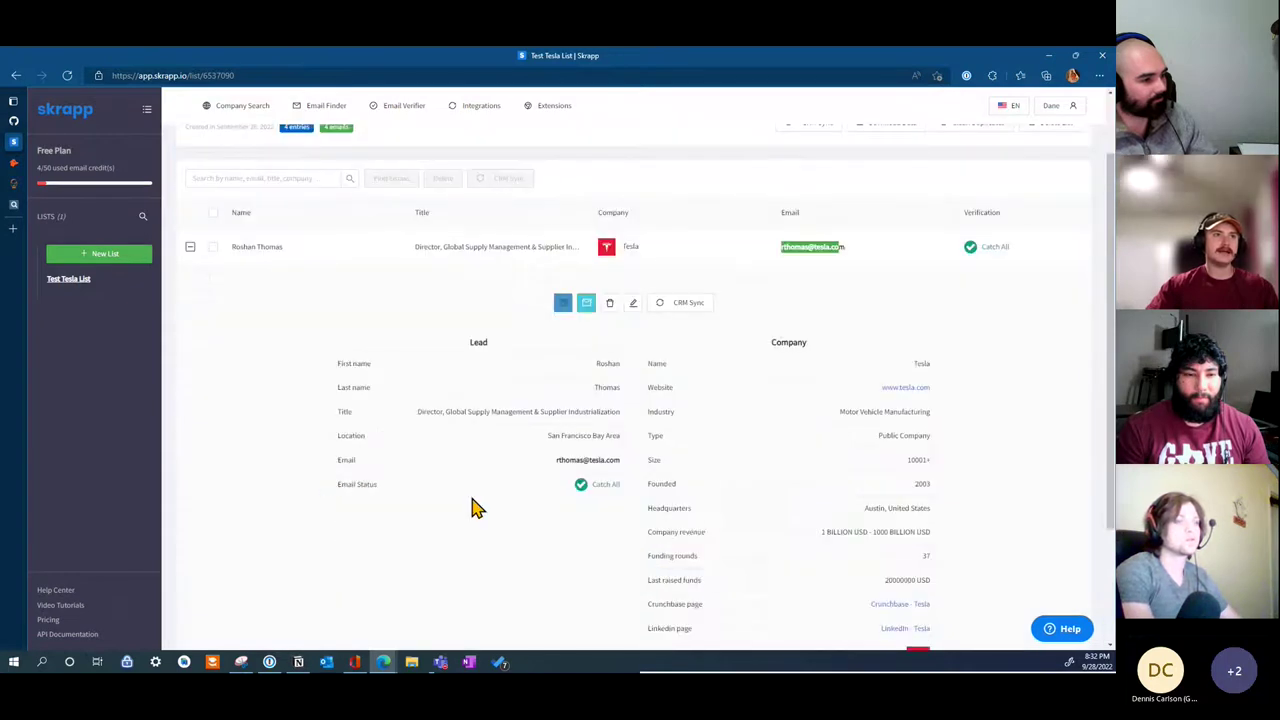
{"action": "left_click_drag", "start_coordinate": [398, 414], "coordinate": [638, 428]}
{"action": "left_click_drag", "start_coordinate": [534, 449], "coordinate": [637, 457]}
{"action": "left_click", "coordinate": [463, 537]}
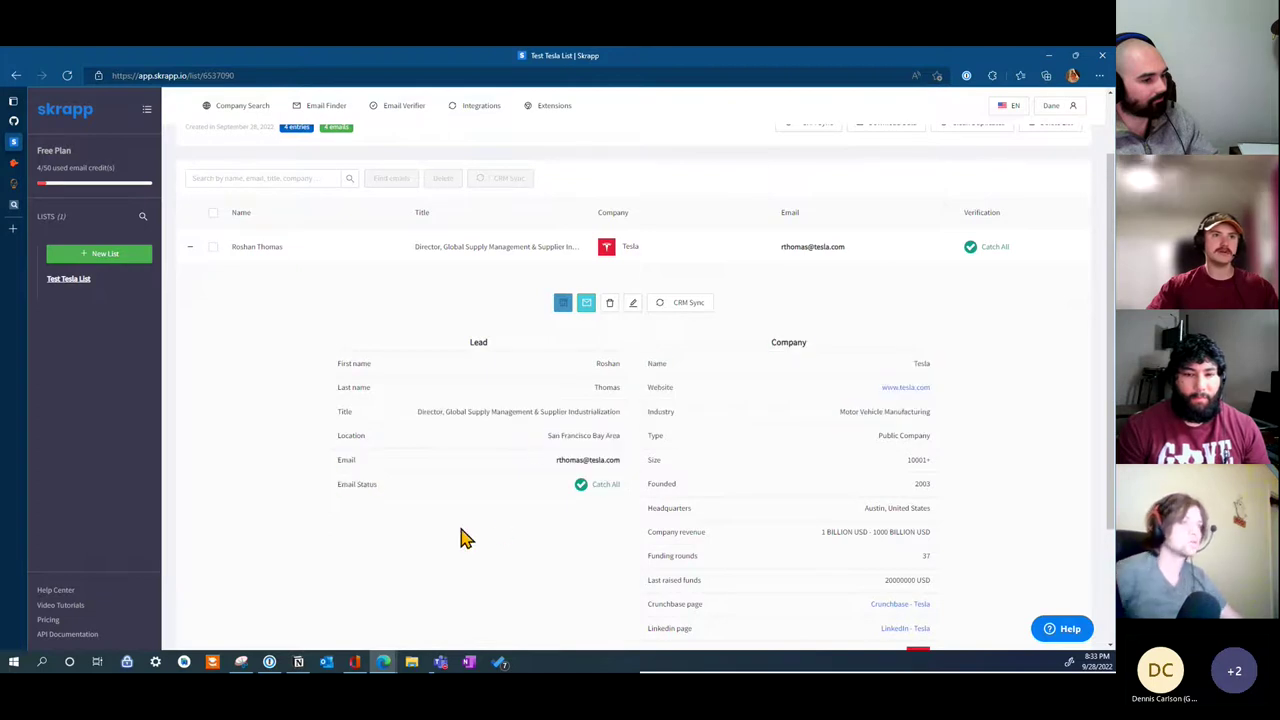
{"action": "left_click_drag", "start_coordinate": [645, 510], "coordinate": [936, 515]}
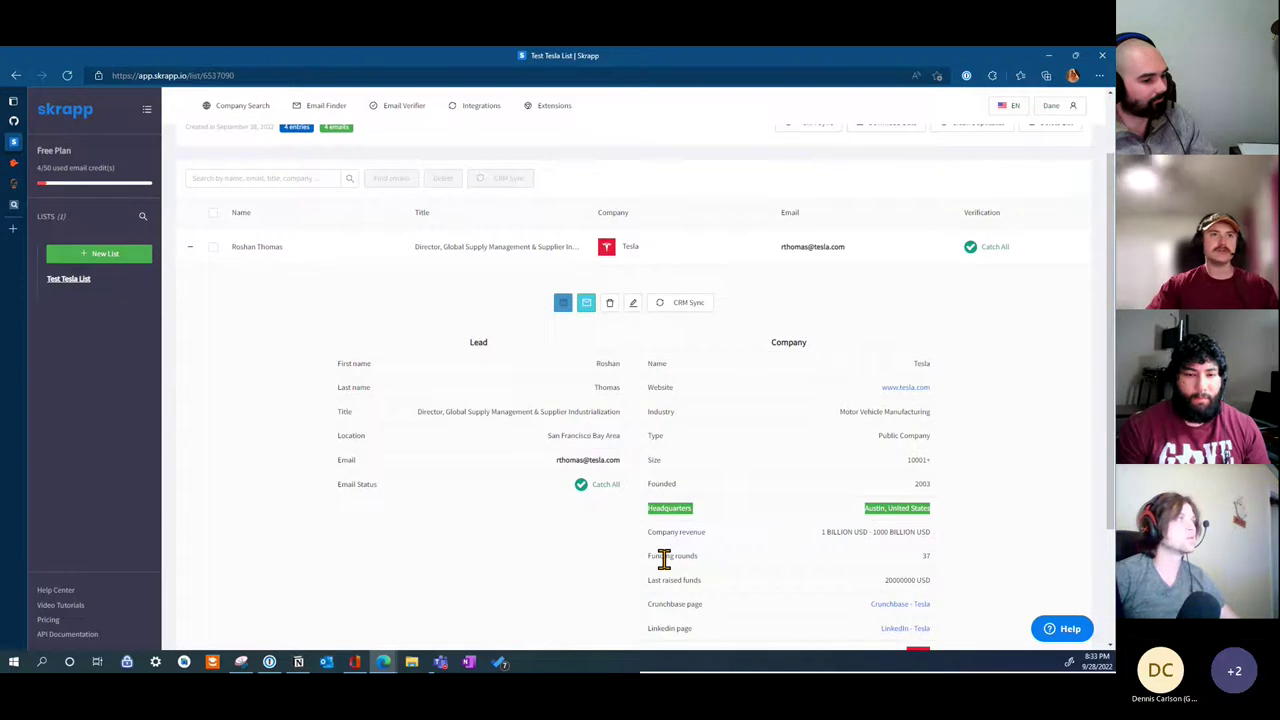
{"action": "scroll", "coordinate": [662, 558], "scroll_direction": "up", "scroll_amount": 2}
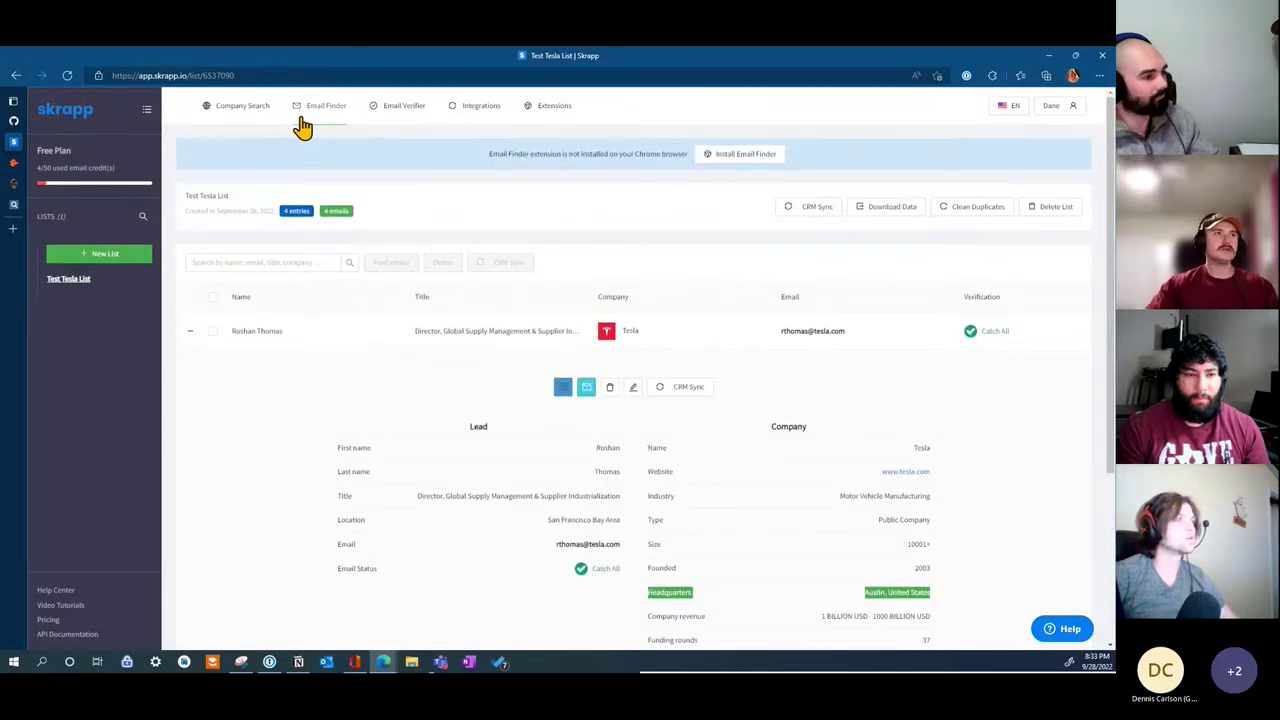
{"action": "mouse_move", "coordinate": [300, 122]}
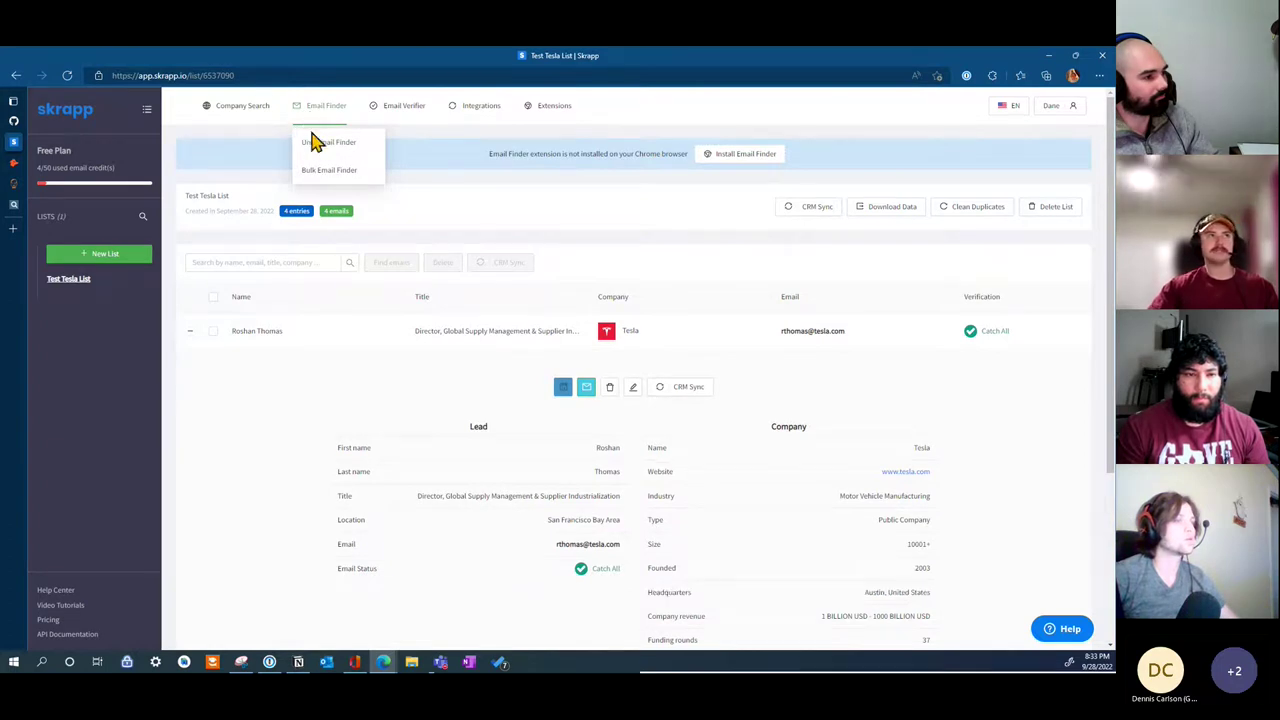
{"action": "left_click", "coordinate": [316, 142]}
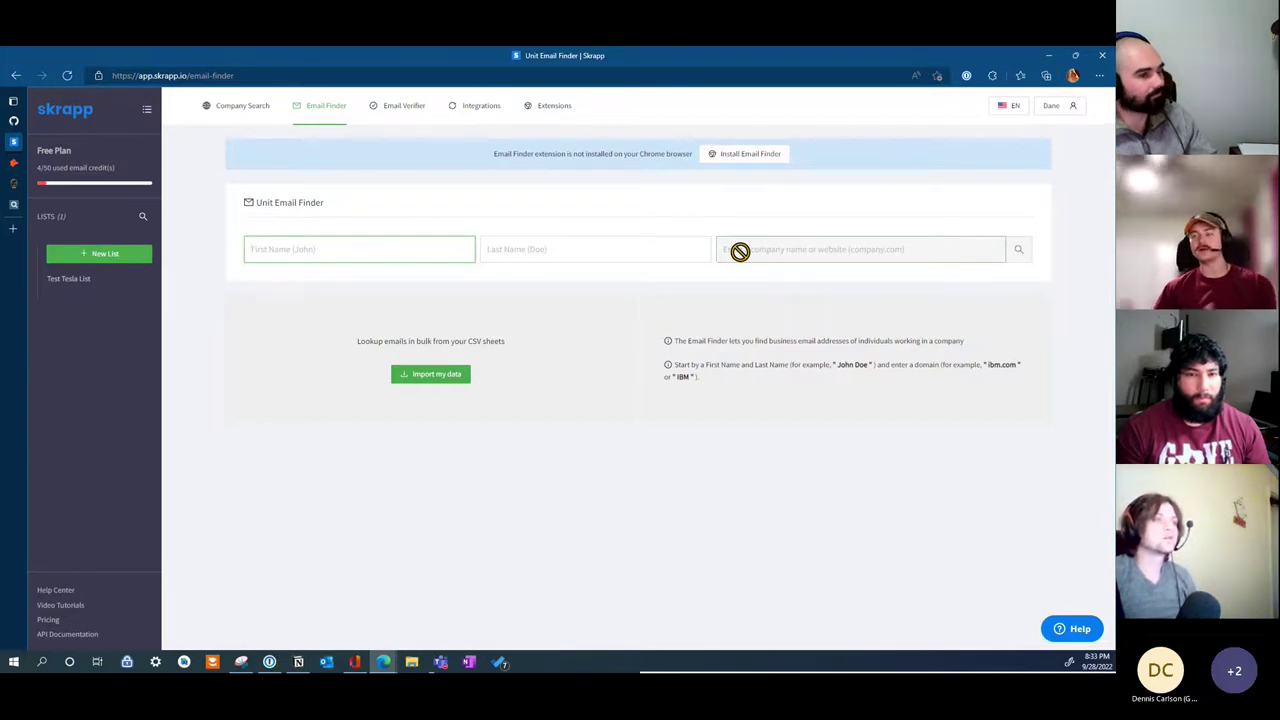
{"action": "left_click", "coordinate": [86, 280]}
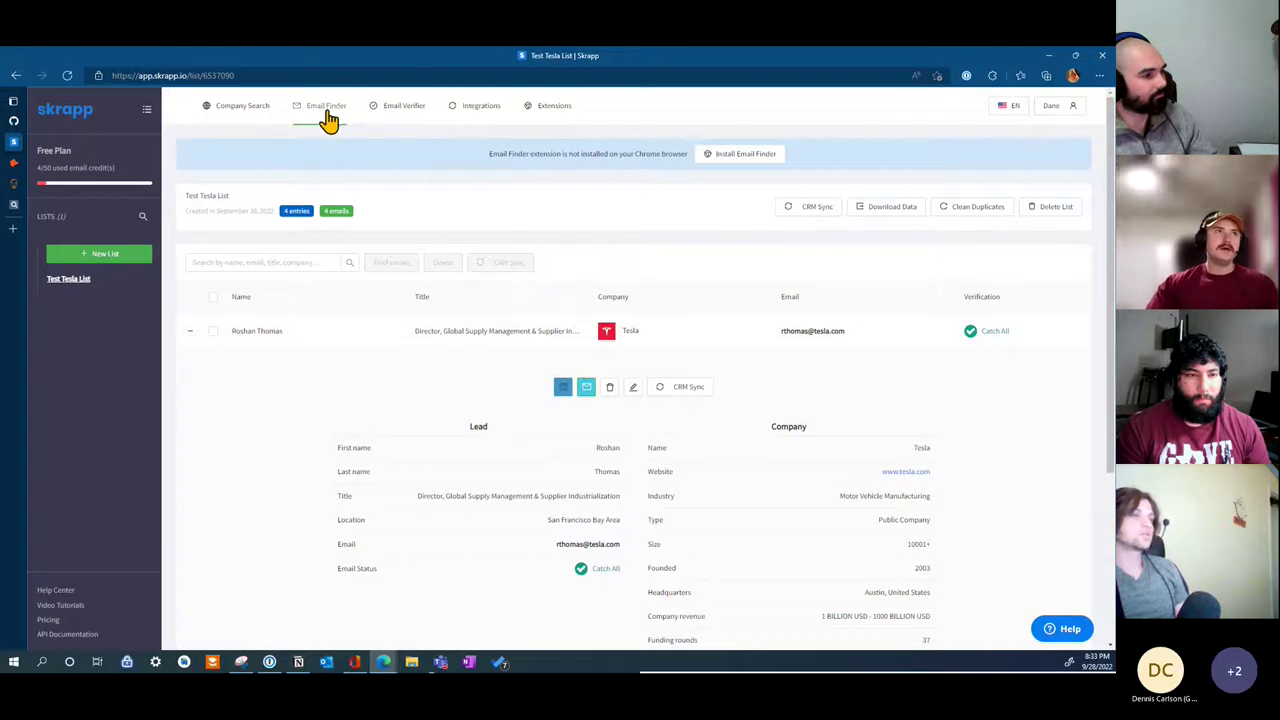
{"action": "mouse_move", "coordinate": [329, 120]}
{"action": "left_click", "coordinate": [332, 170]}
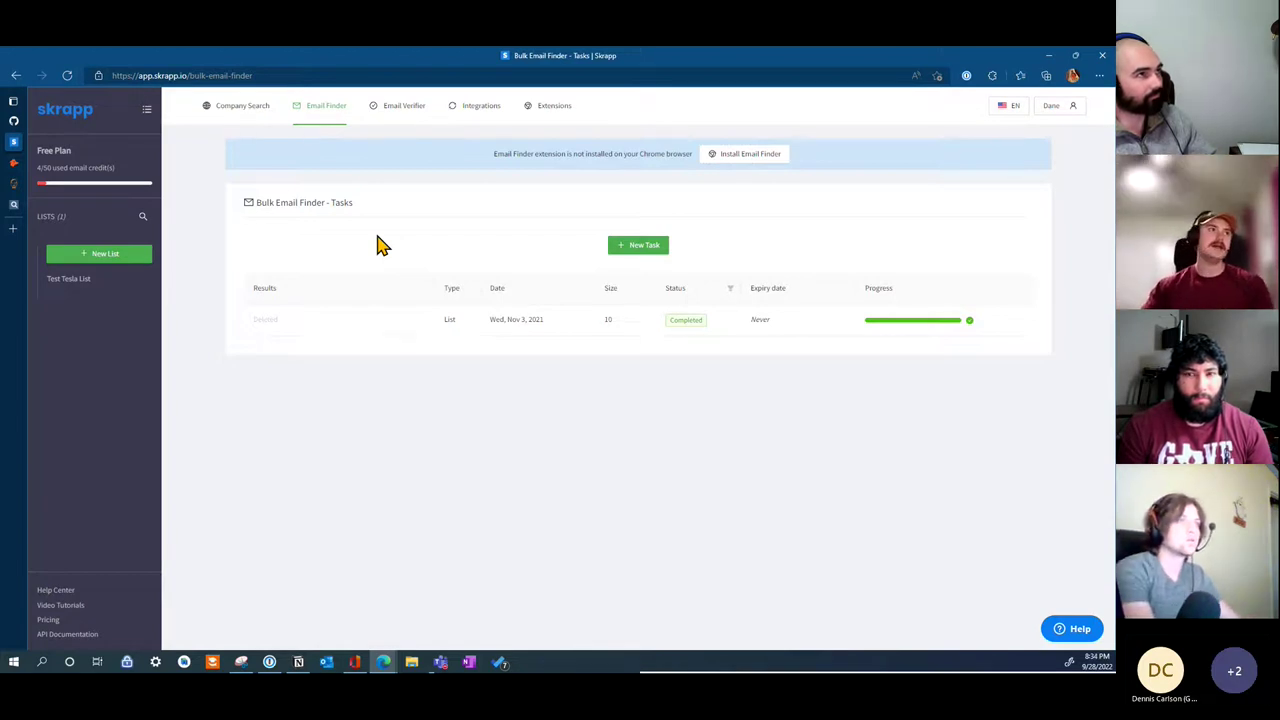
{"action": "left_click", "coordinate": [64, 279]}
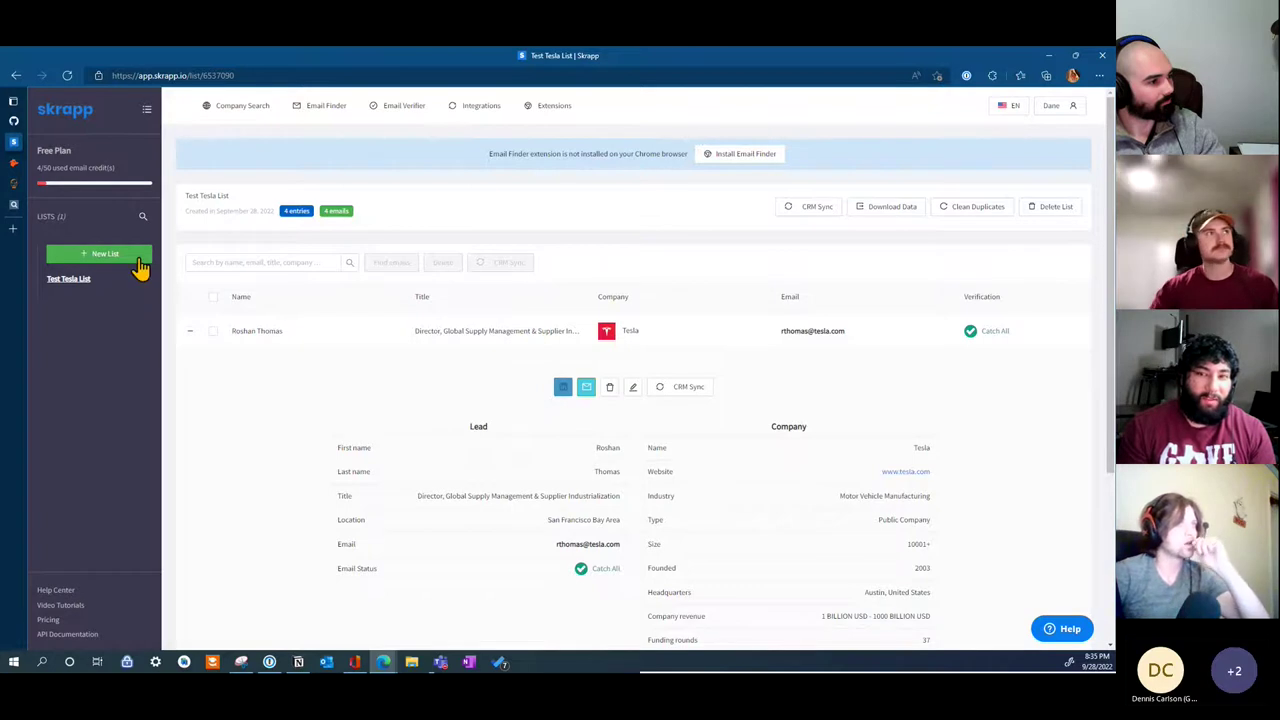
- Switch away from Edge with Alt+Tab, leaving the expanded Tesla lead in Test Tesla List
{"action": "mouse_move", "coordinate": [9, 122]}
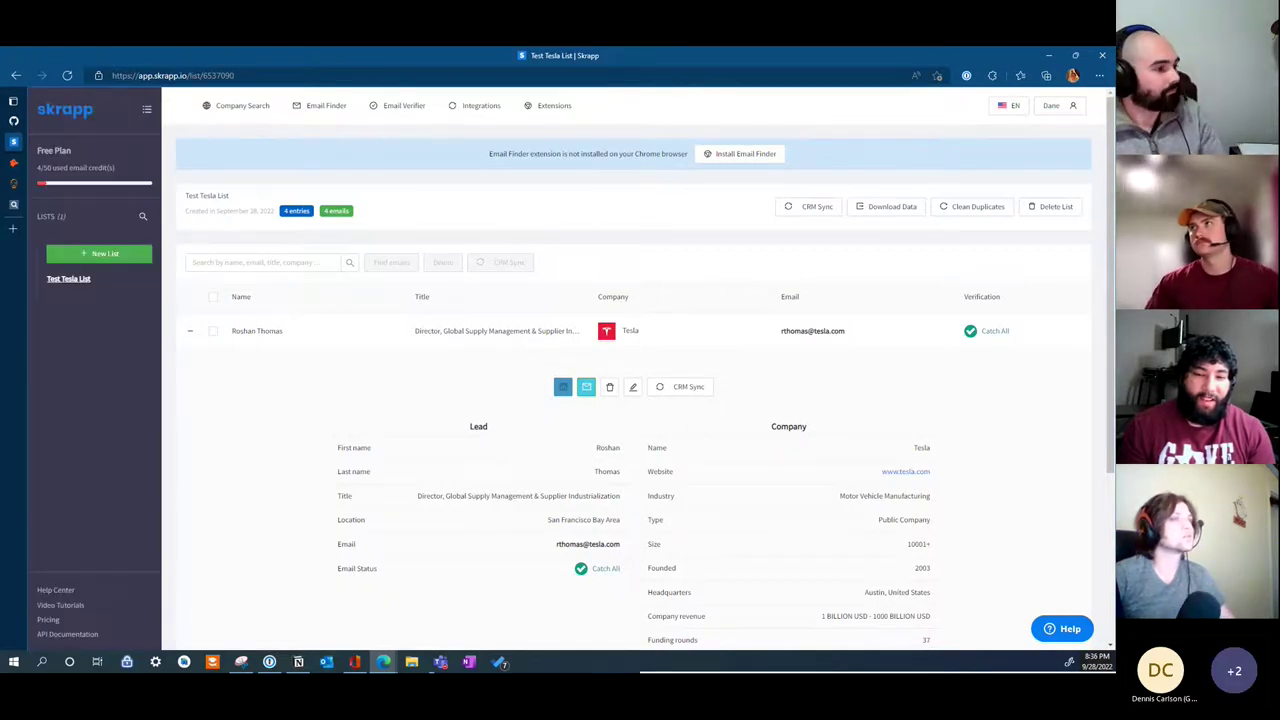
{"action": "key", "text": "alt+Tab"}
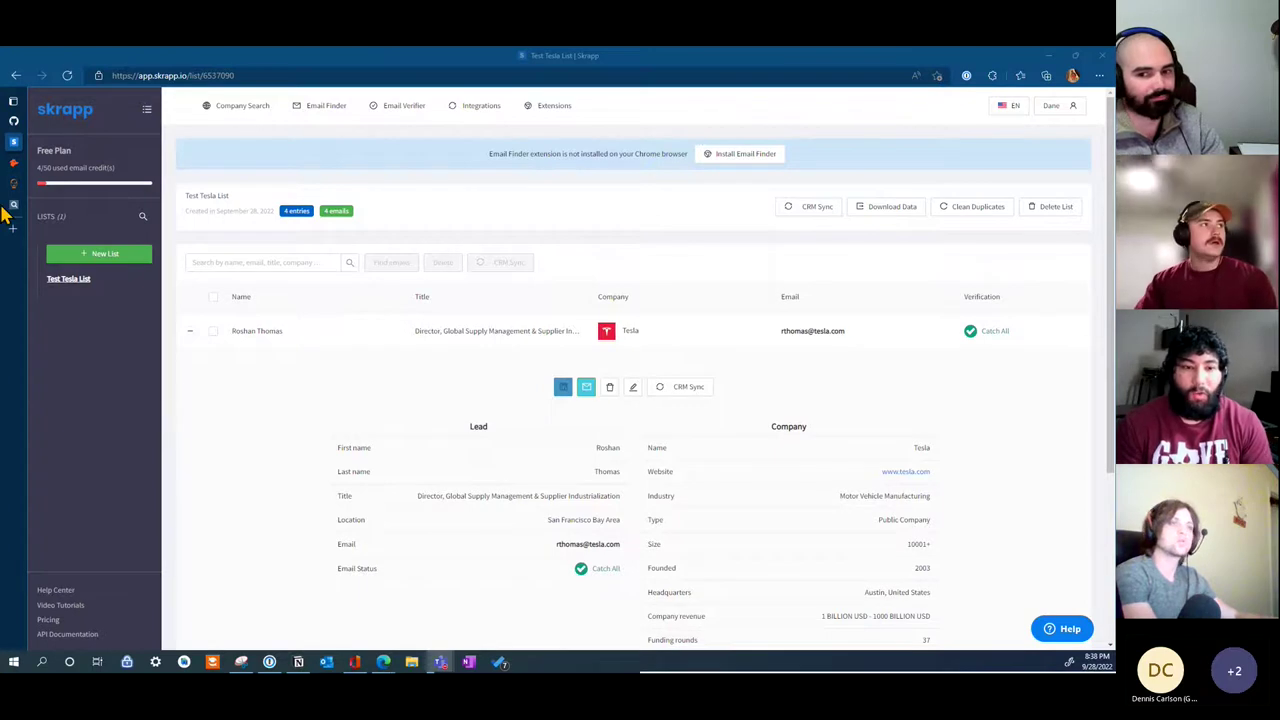
{"action": "mouse_move", "coordinate": [18, 170]}
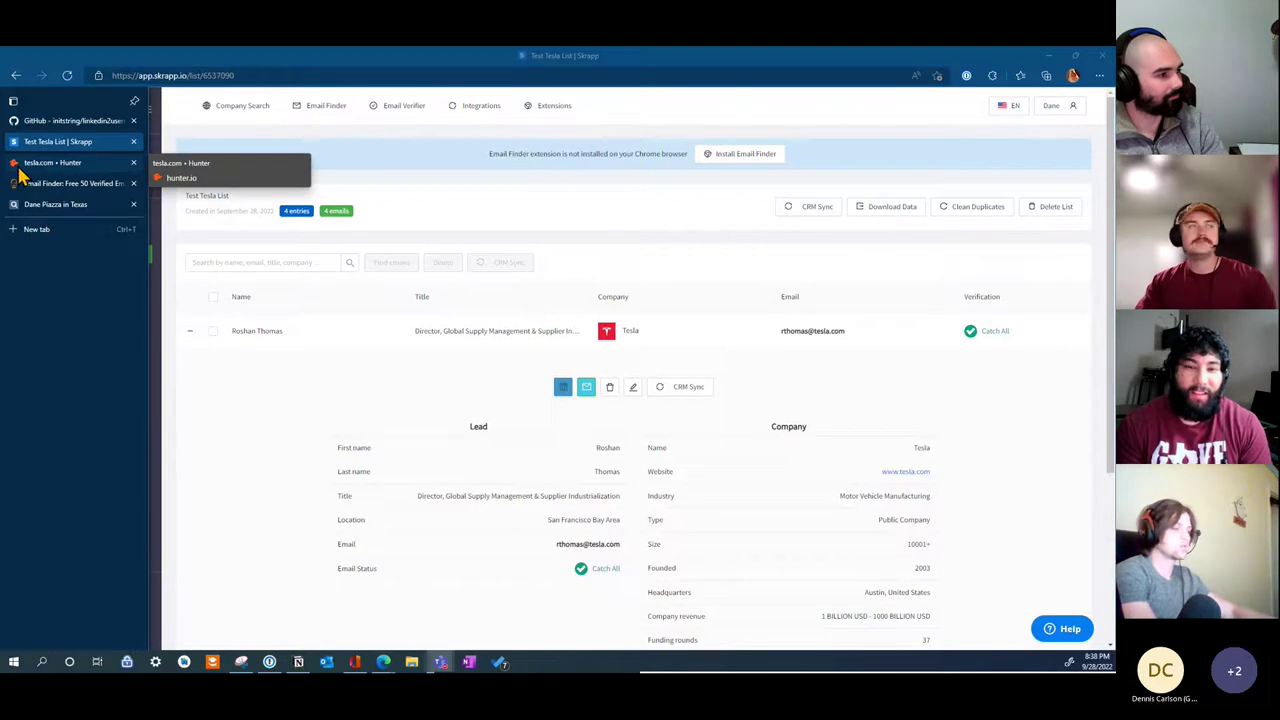
{"action": "left_click", "coordinate": [20, 166]}
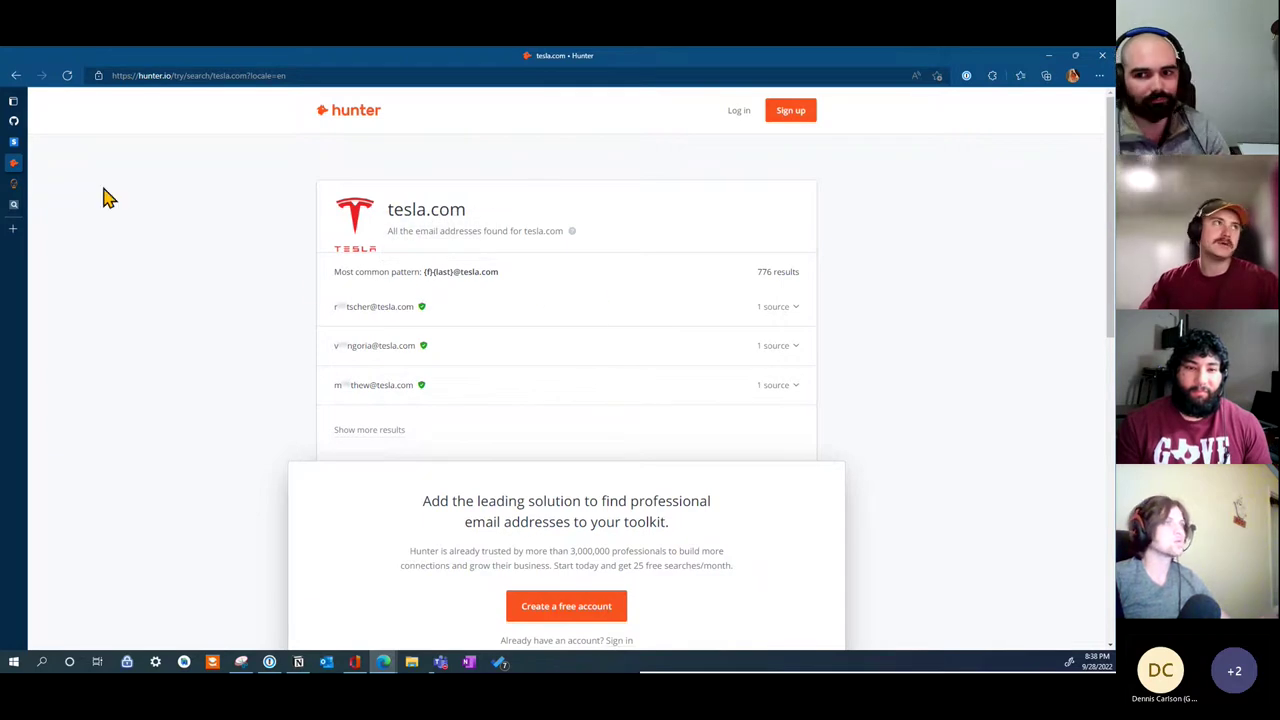
{"action": "left_click", "coordinate": [14, 142]}
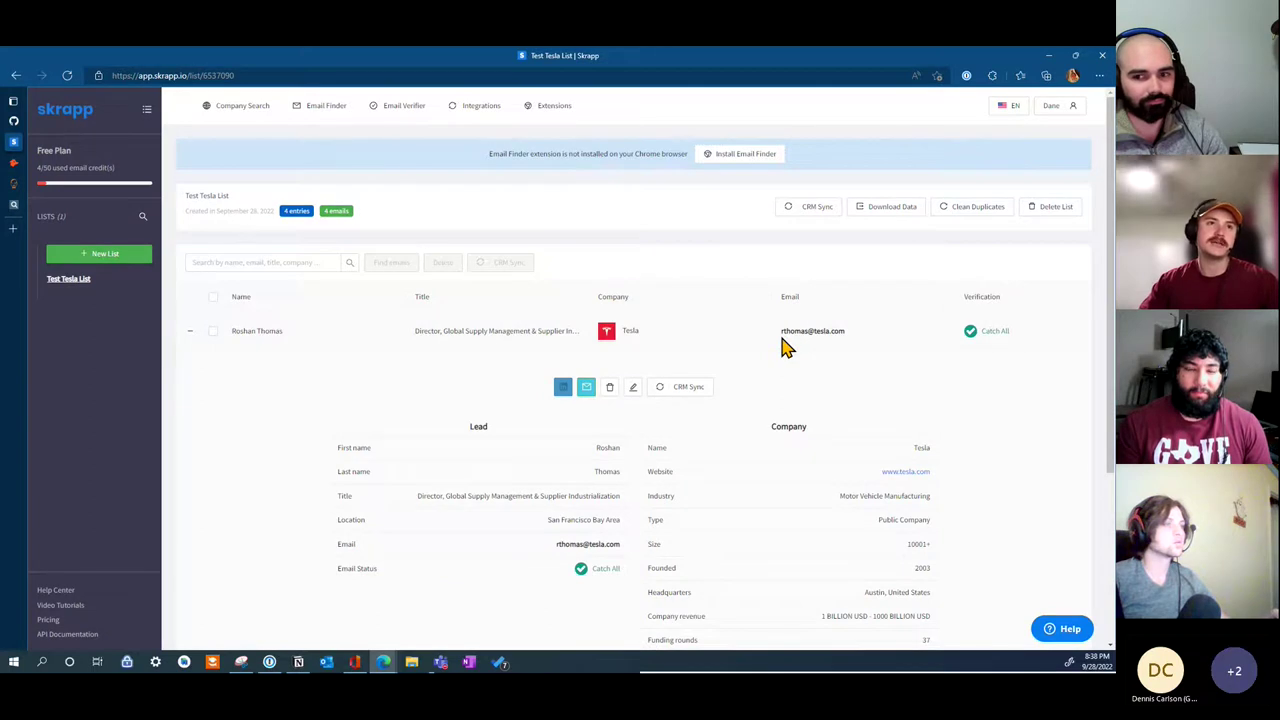
- Go back to Hunter's tesla.com results showing 776 addresses and the {f}{last} pattern
{"action": "left_click", "coordinate": [14, 162]}
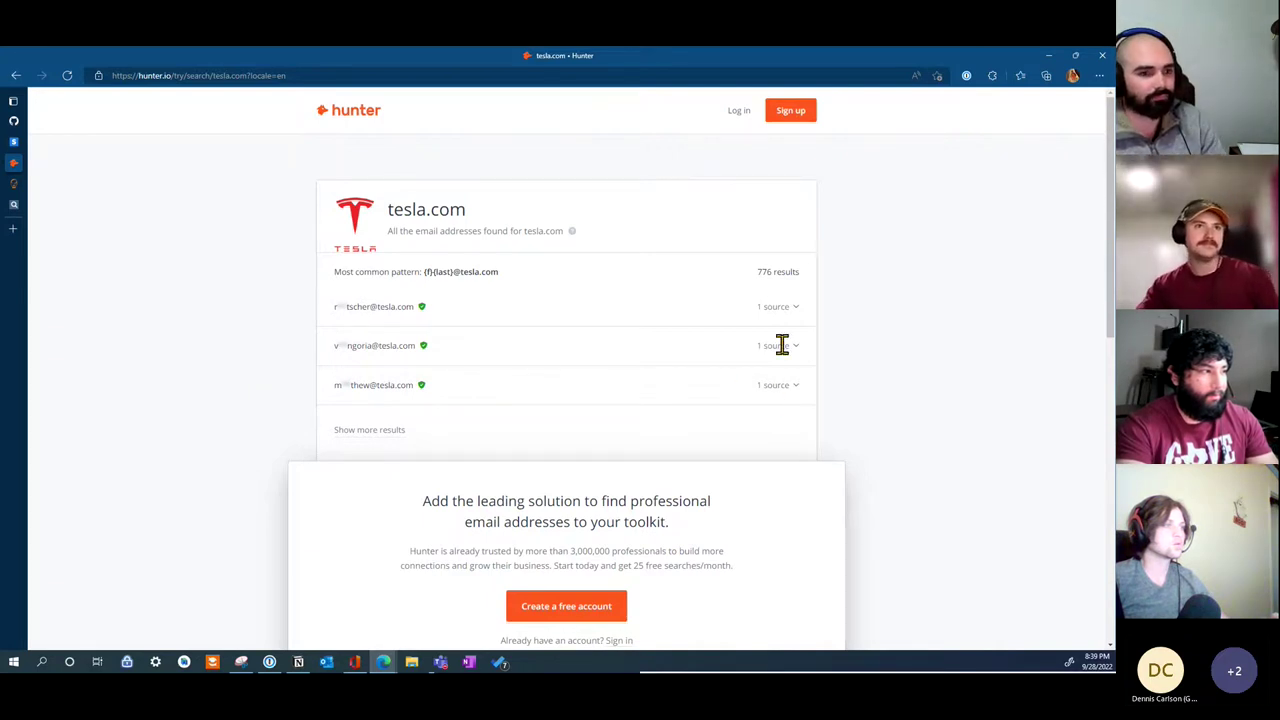
- Expand the first address's source: a roadmap-elektromobilitaet.ch page dated Jul 19, 2022
{"action": "left_click", "coordinate": [778, 307]}
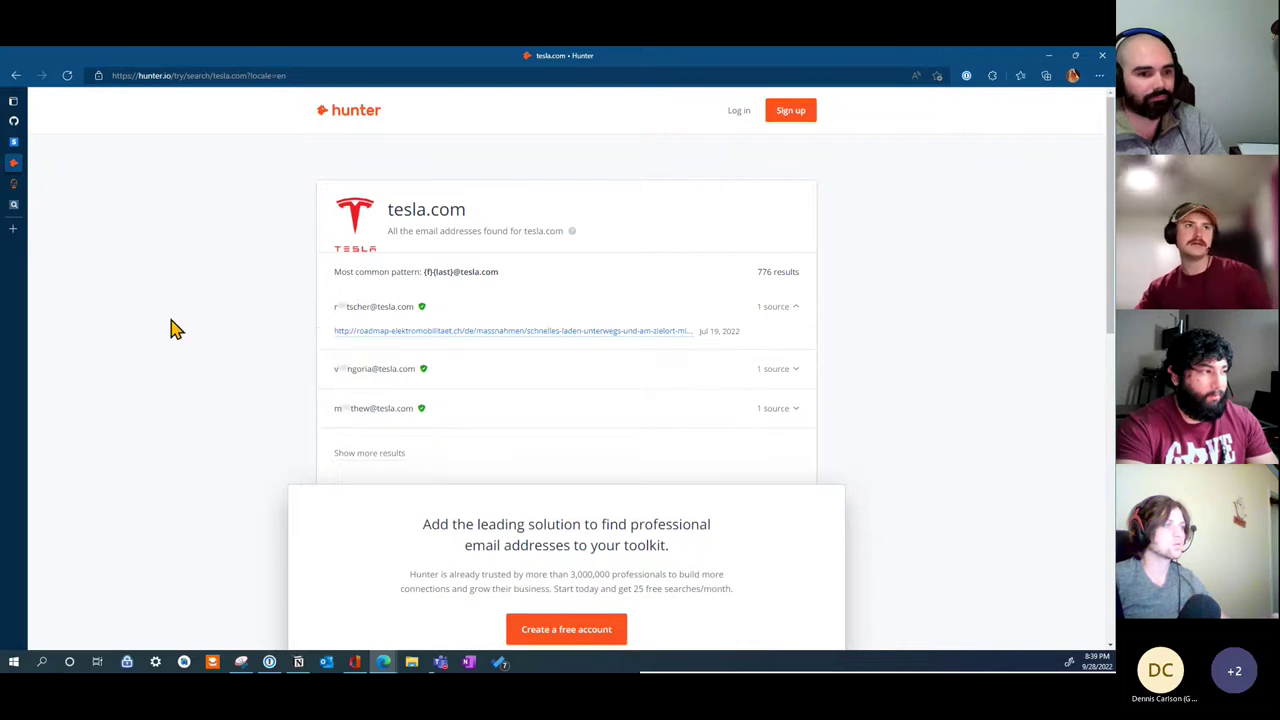
{"action": "scroll", "coordinate": [172, 330], "scroll_direction": "down", "scroll_amount": 2}
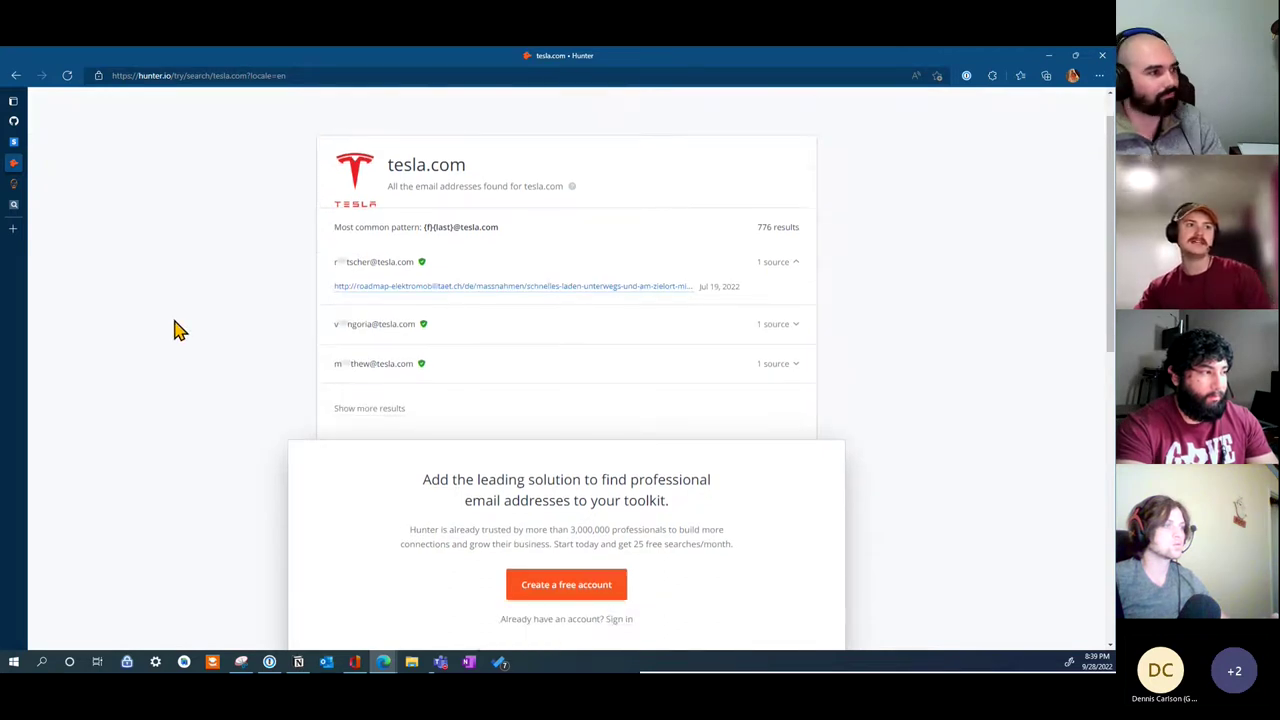
{"action": "scroll", "coordinate": [174, 330], "scroll_direction": "up", "scroll_amount": 2}
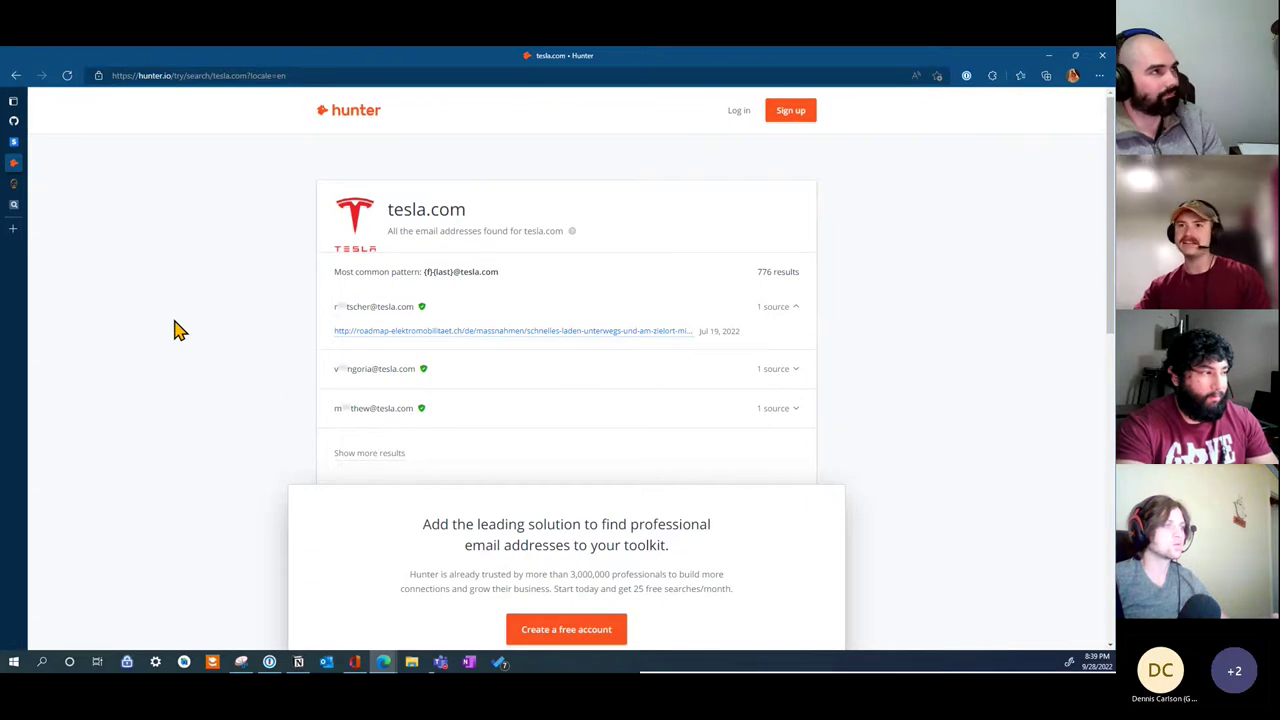
- Switch to VoilaNorbert and view its spacex.com email-finder demo results
{"action": "left_click", "coordinate": [15, 184]}
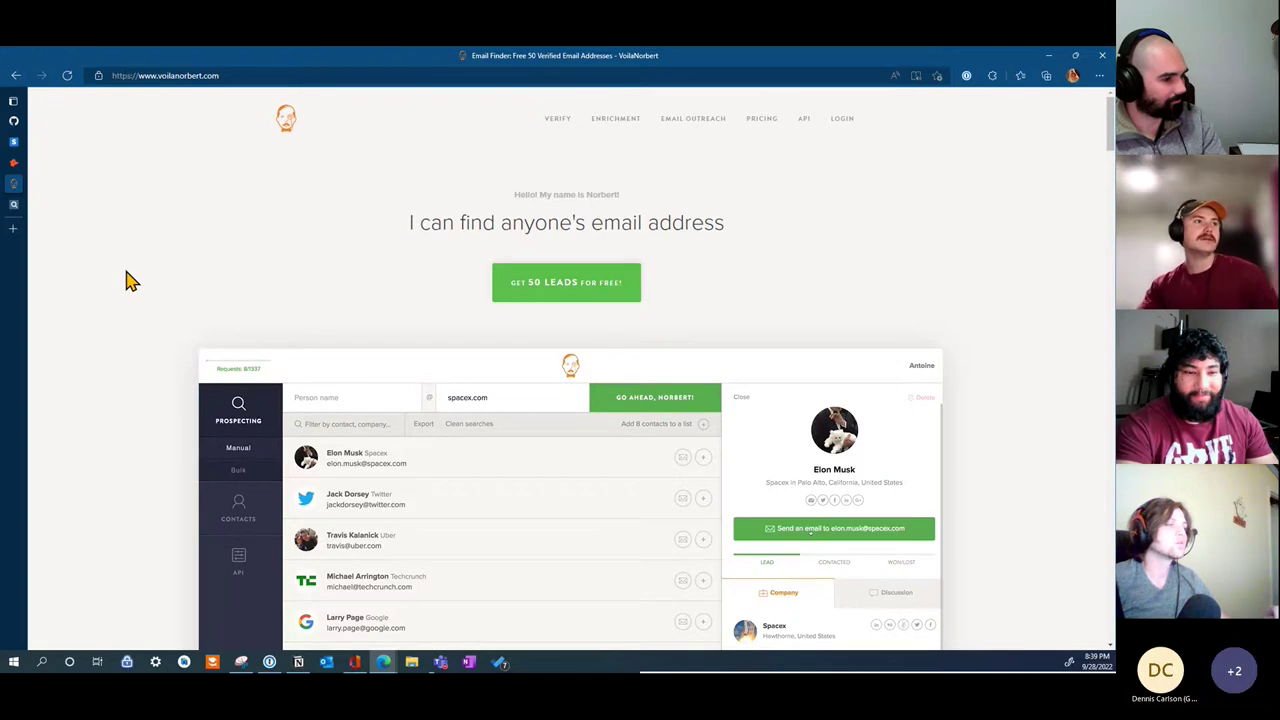
{"action": "scroll", "coordinate": [172, 293], "scroll_direction": "down", "scroll_amount": 1}
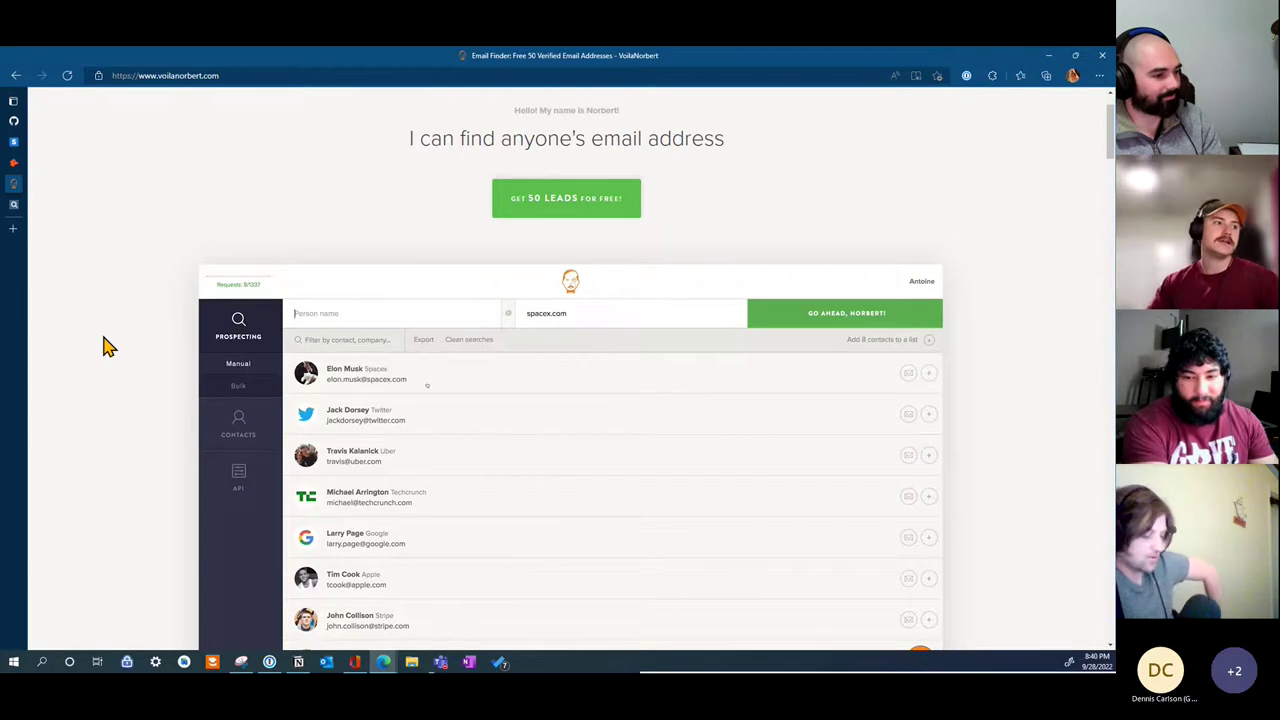
- Return to the Notion OSINT page and scroll down past VoilaNorbert to TruePeopleSearch
{"action": "left_click", "coordinate": [298, 662]}
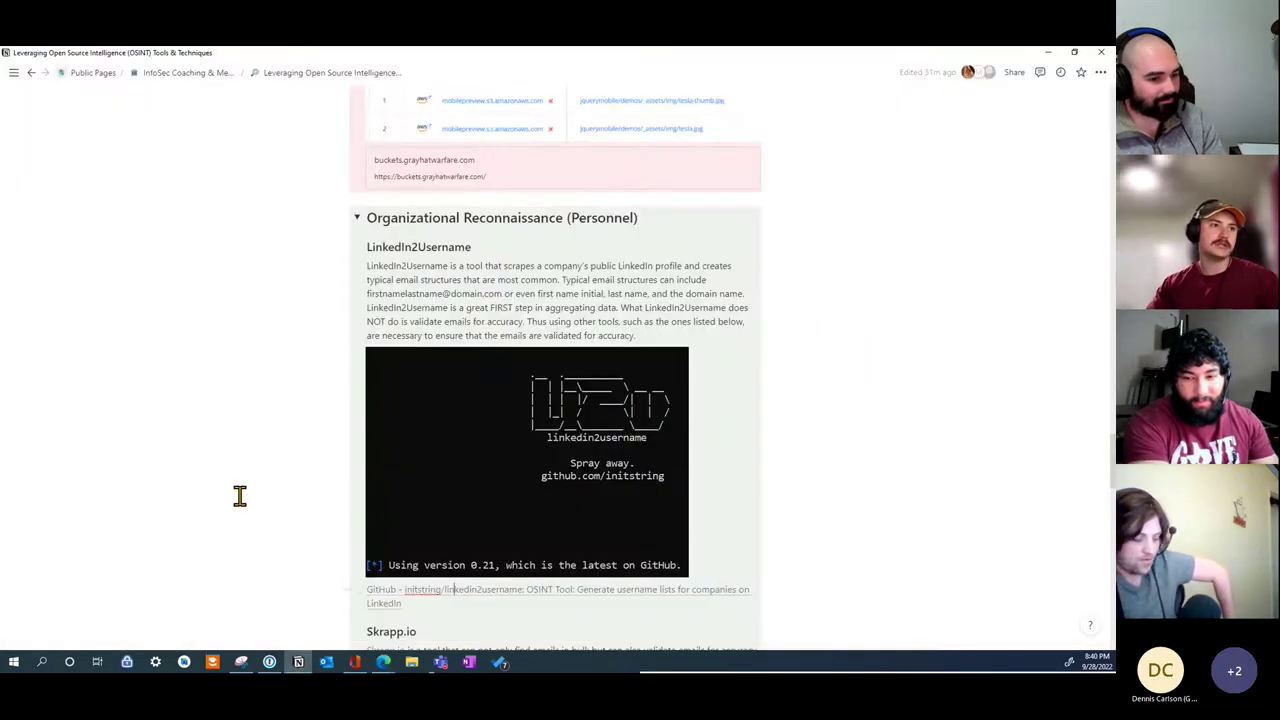
{"action": "scroll", "coordinate": [240, 497], "scroll_direction": "down", "scroll_amount": 12}
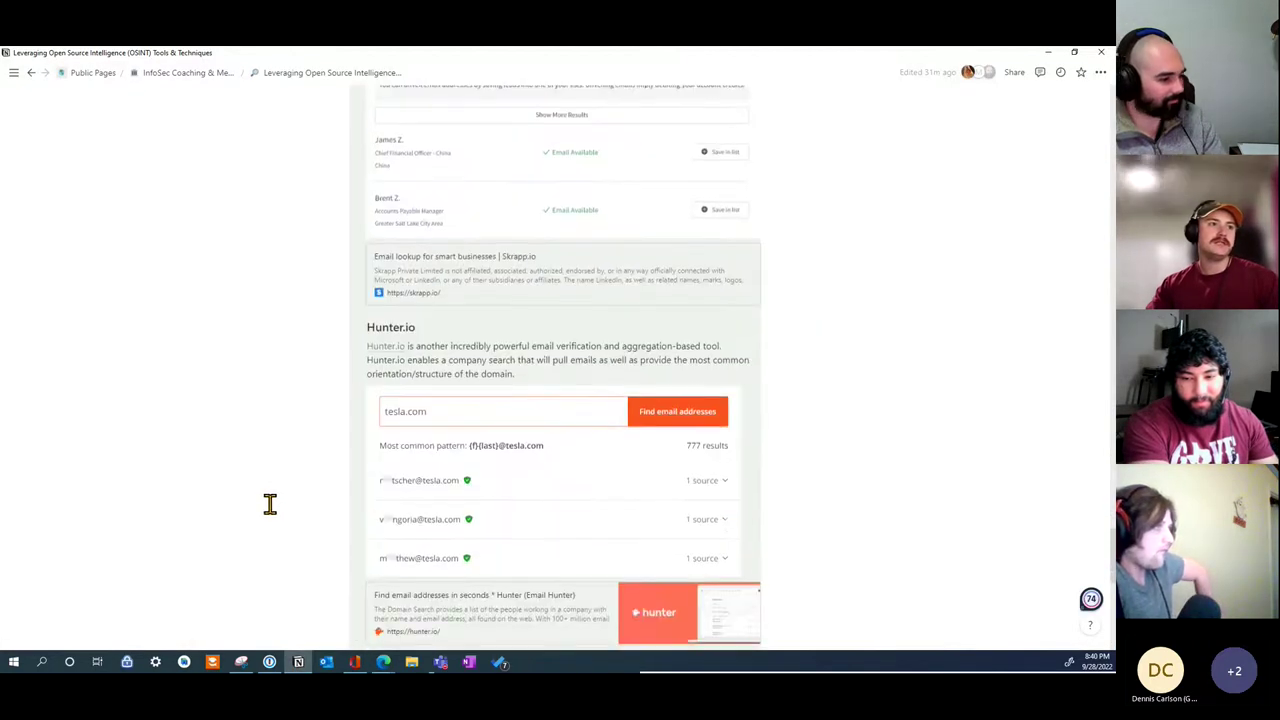
{"action": "scroll", "coordinate": [270, 503], "scroll_direction": "down", "scroll_amount": 5}
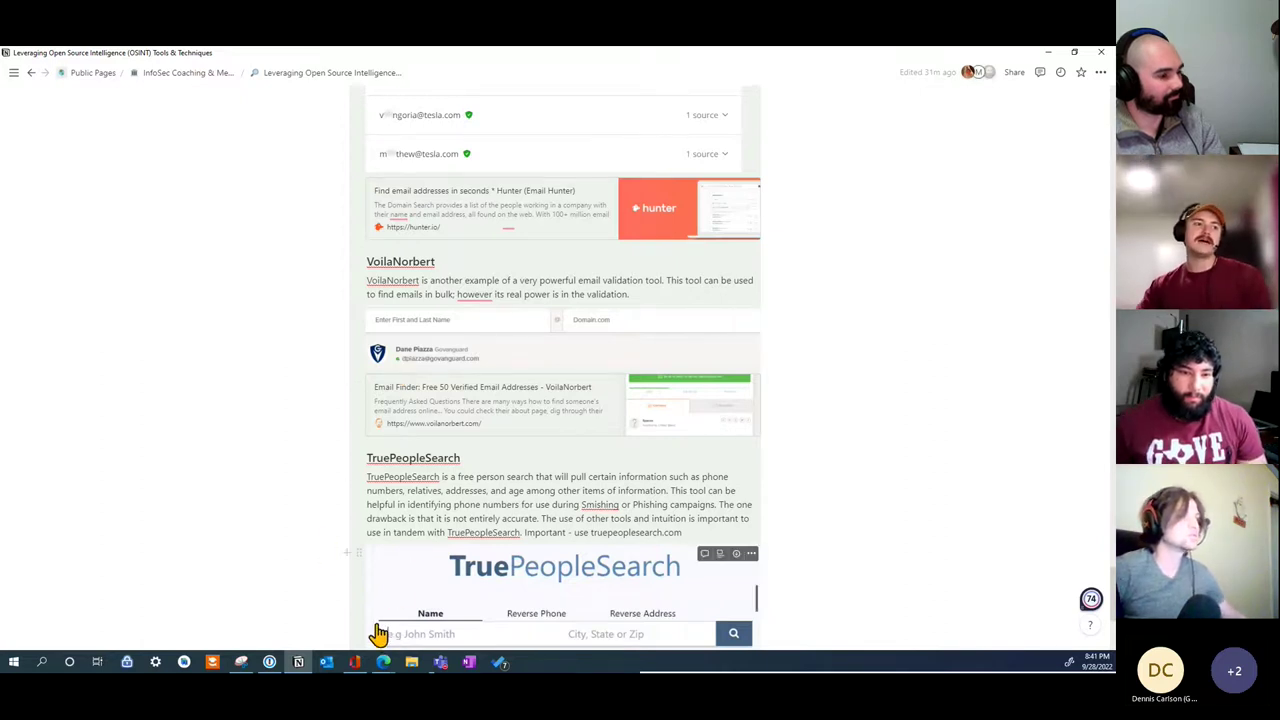
- Check VoilaNorbert's list choices, then move to TruePeopleSearch's four Texas name-search results
{"action": "mouse_move", "coordinate": [388, 663]}
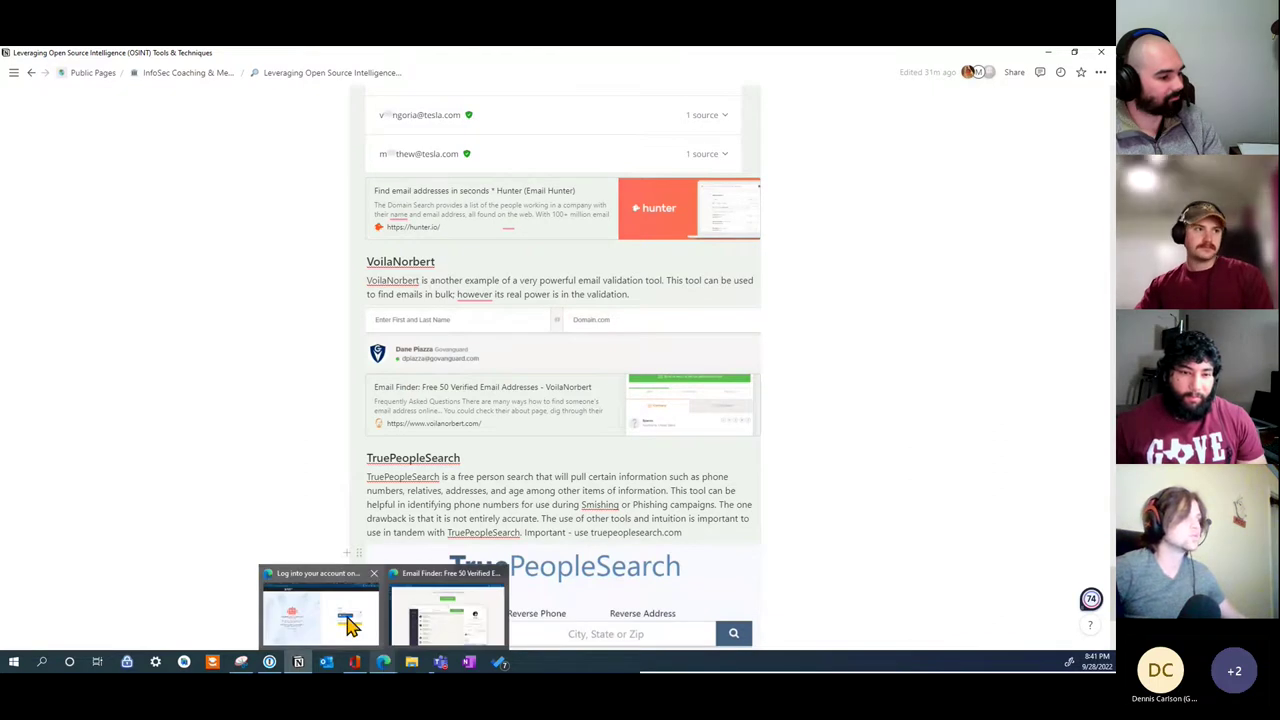
{"action": "left_click", "coordinate": [448, 612]}
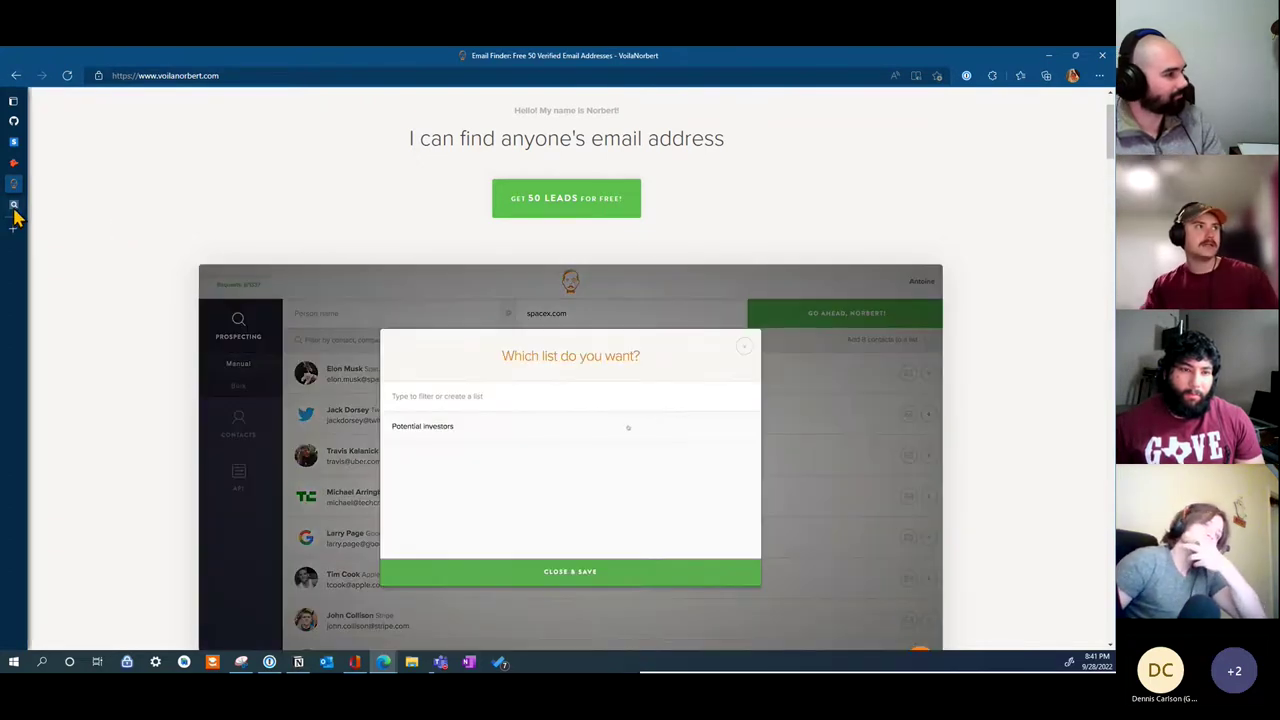
{"action": "left_click", "coordinate": [14, 206]}
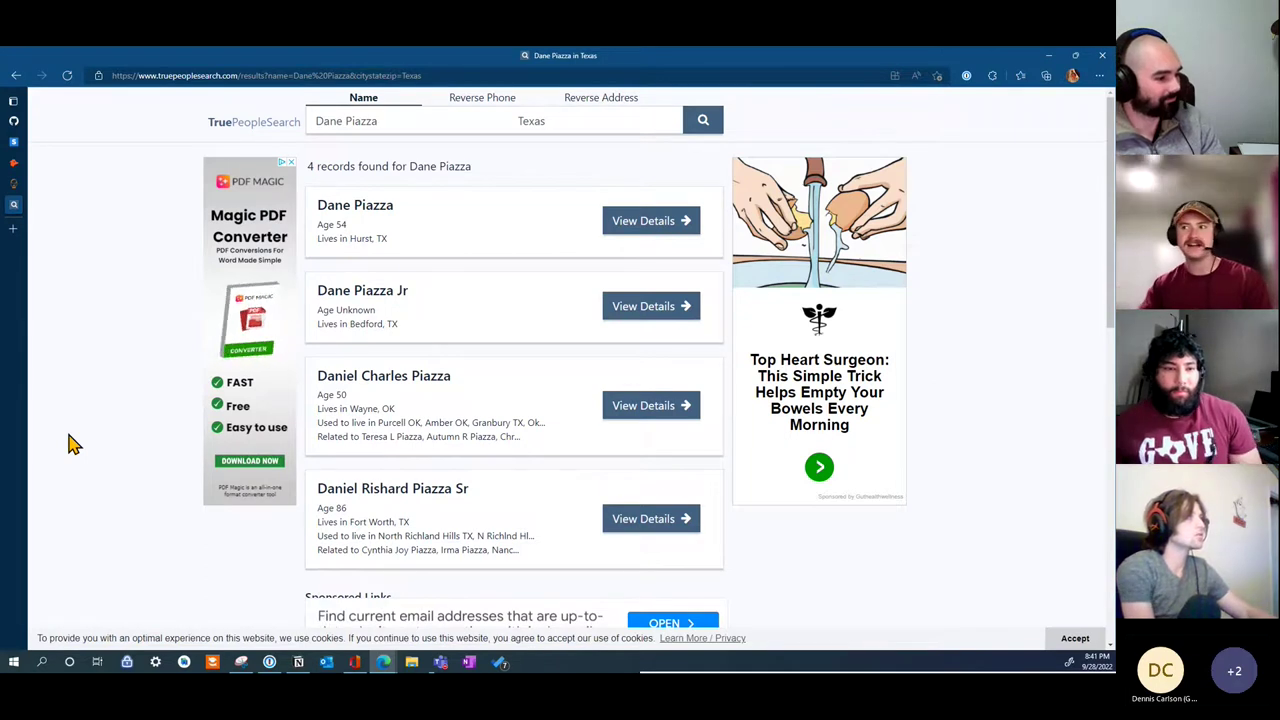
{"action": "left_click", "coordinate": [298, 662]}
{"action": "scroll", "coordinate": [296, 556], "scroll_direction": "down", "scroll_amount": 3}
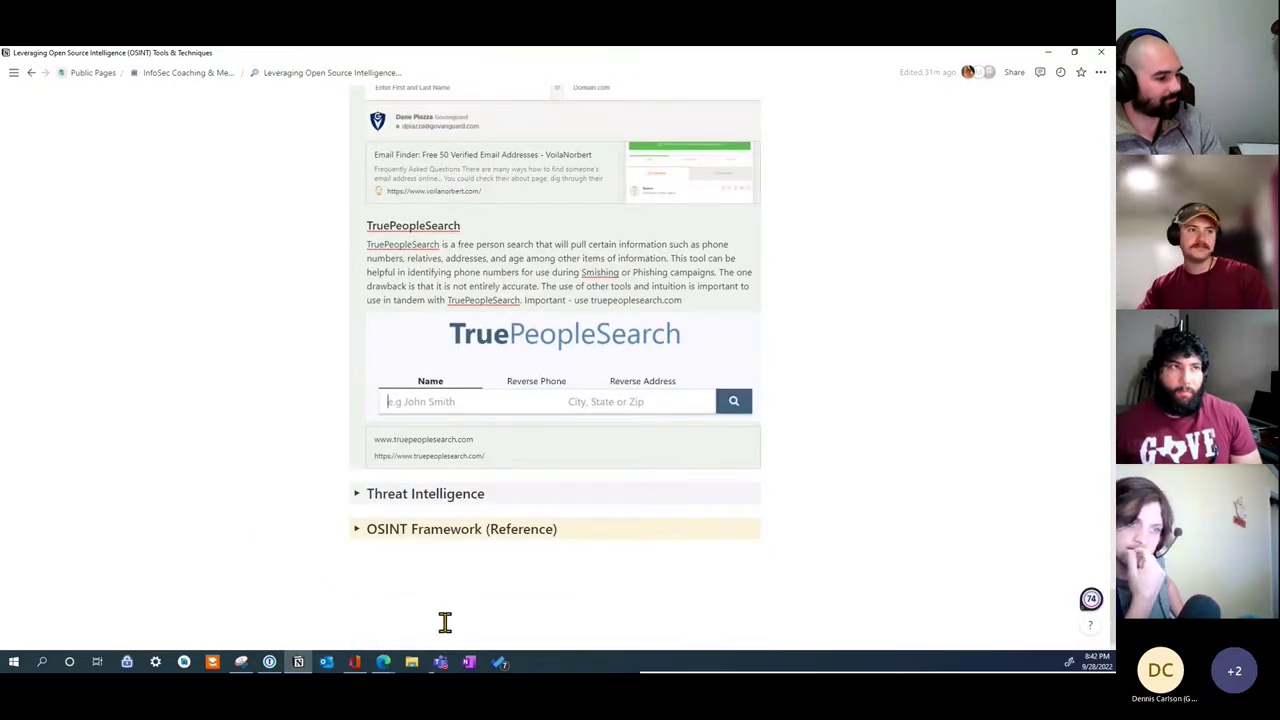
{"action": "mouse_move", "coordinate": [390, 665]}
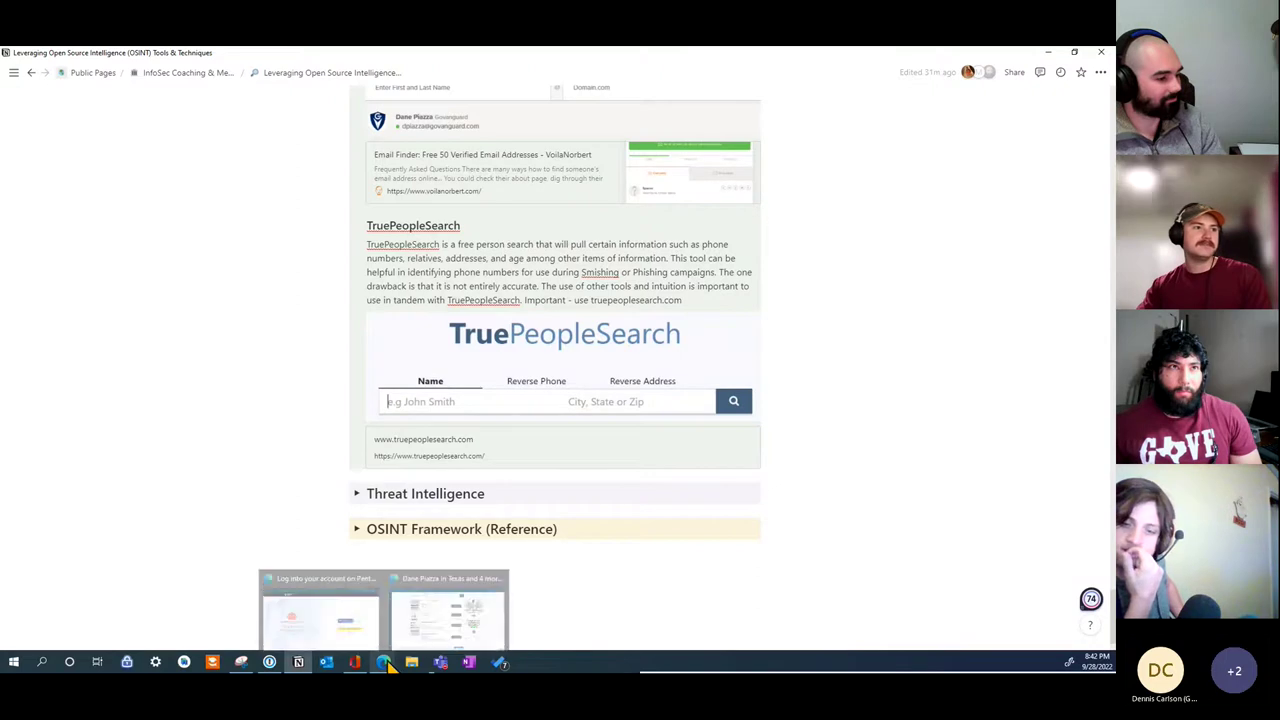
{"action": "left_click", "coordinate": [320, 606]}
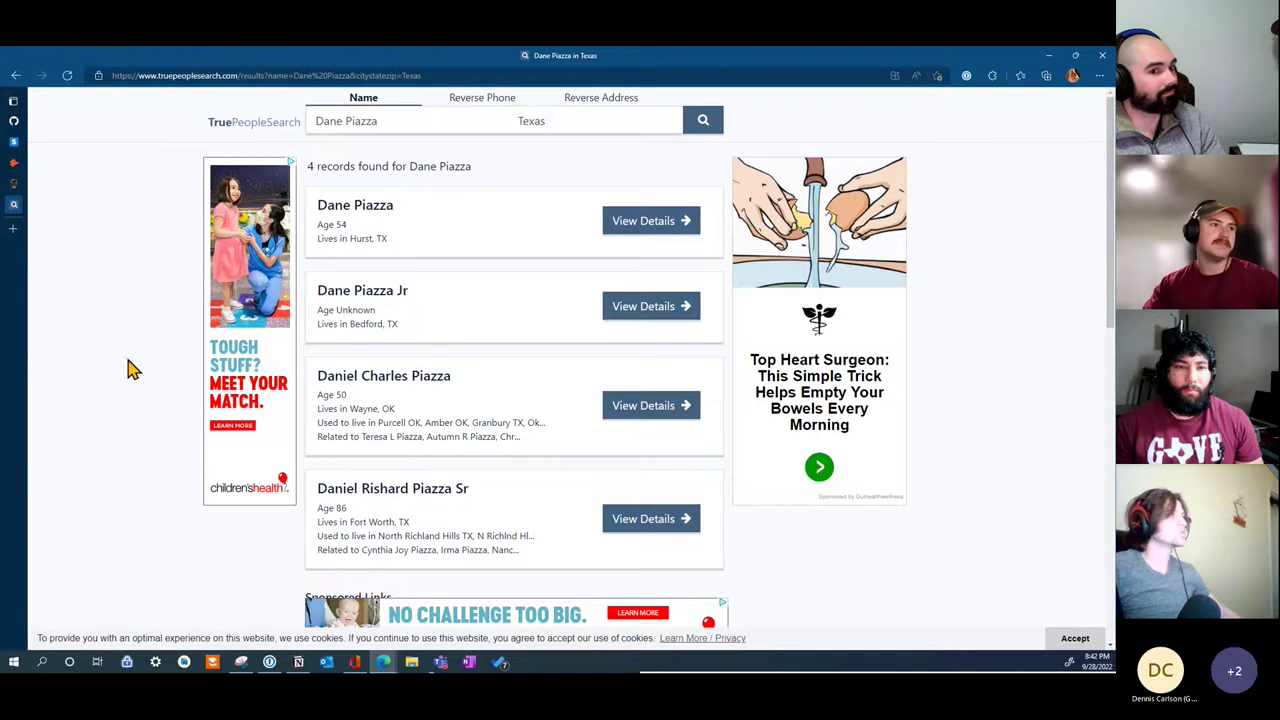
{"action": "mouse_move", "coordinate": [16, 385]}
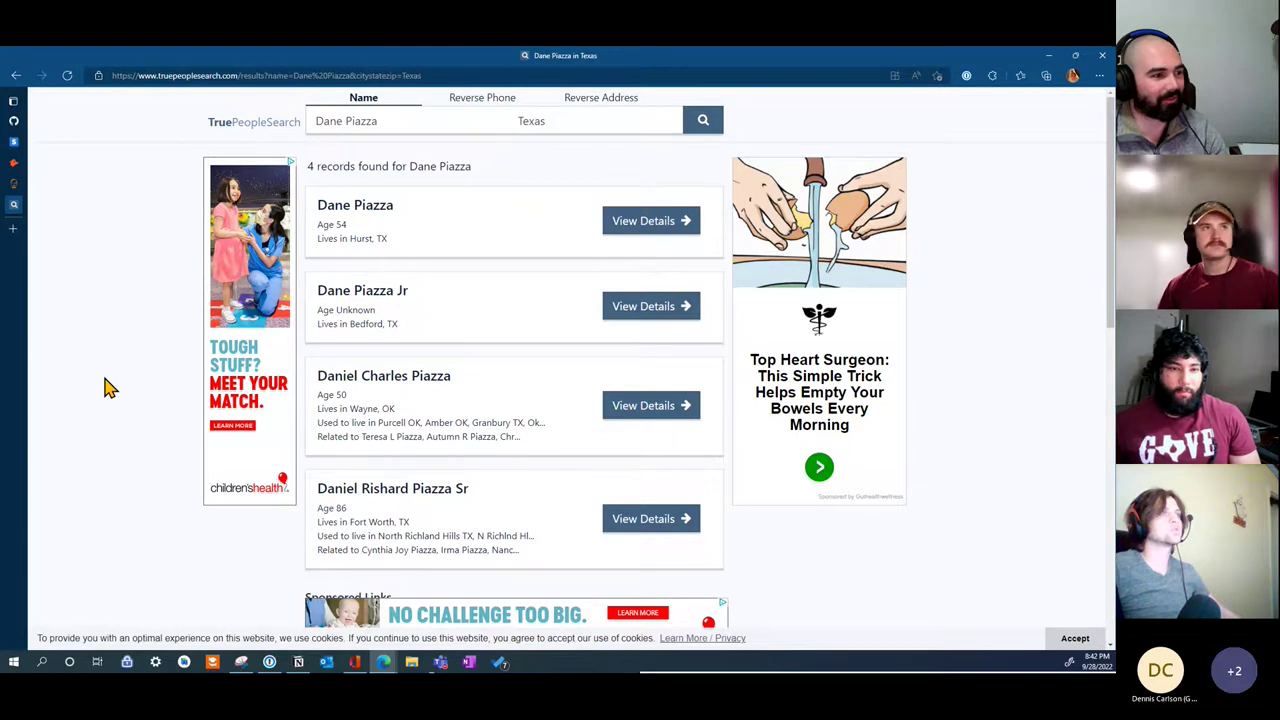
- Search the new person's full name with the Texas location removed, then open the 27-year-old match's address and phone details
{"action": "left_click_drag", "start_coordinate": [406, 121], "coordinate": [306, 121]}
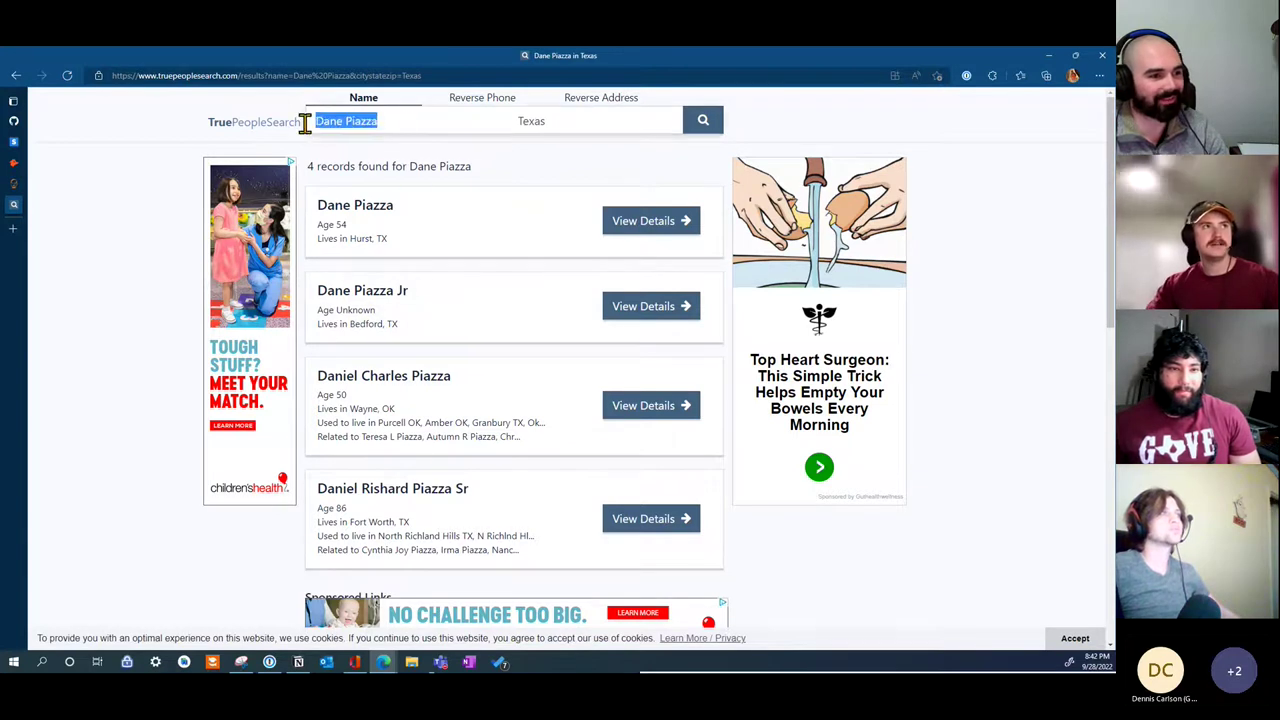
{"action": "key", "text": "BackSpace"}
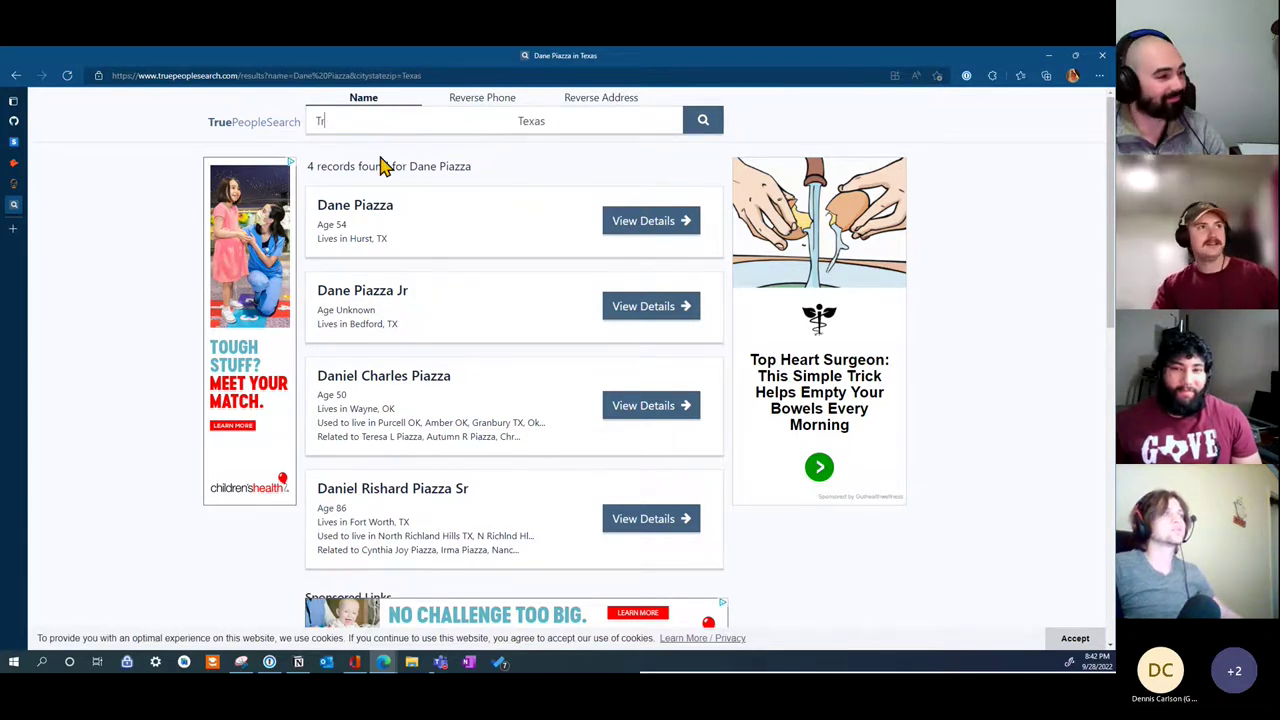
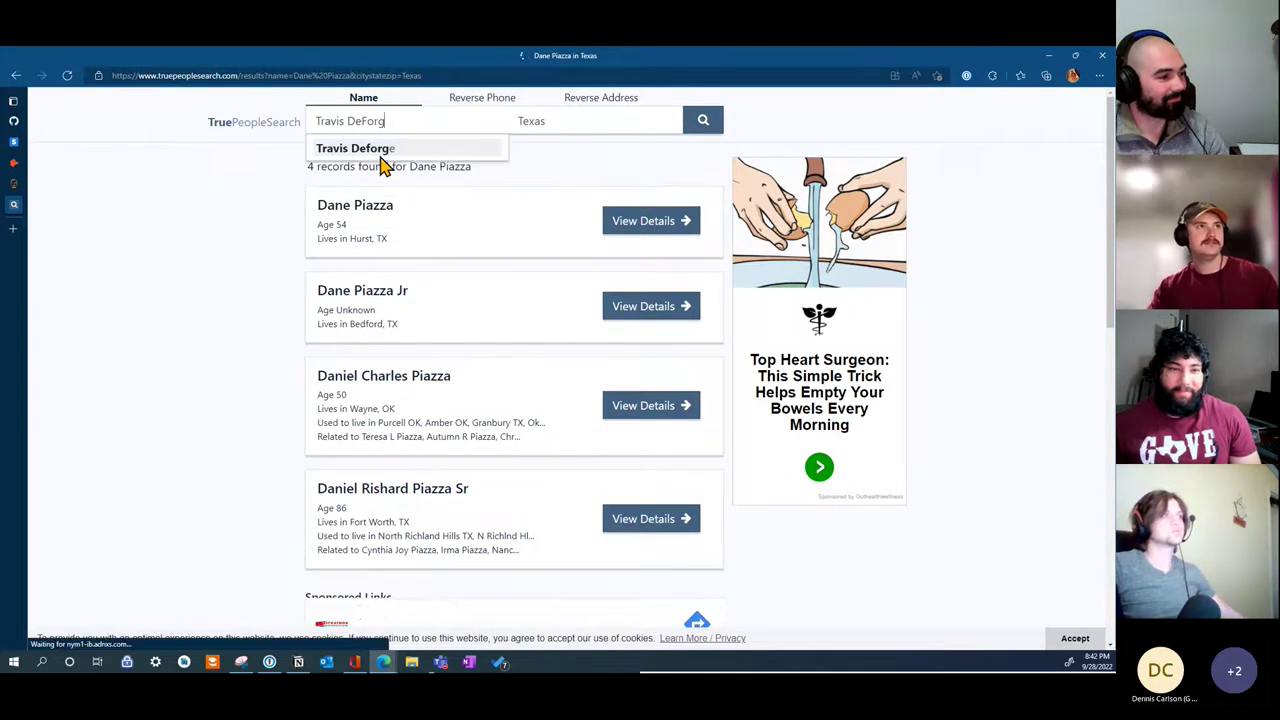
{"action": "left_click", "coordinate": [667, 120]}
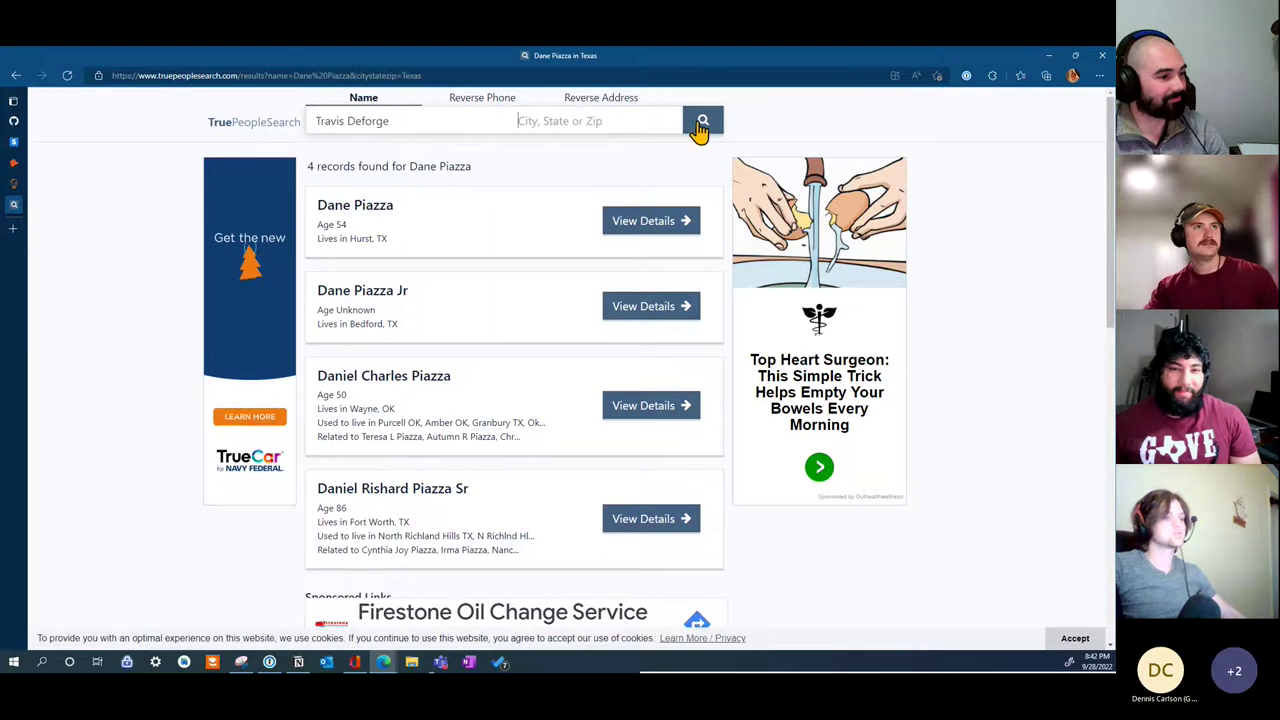
{"action": "left_click", "coordinate": [700, 121]}
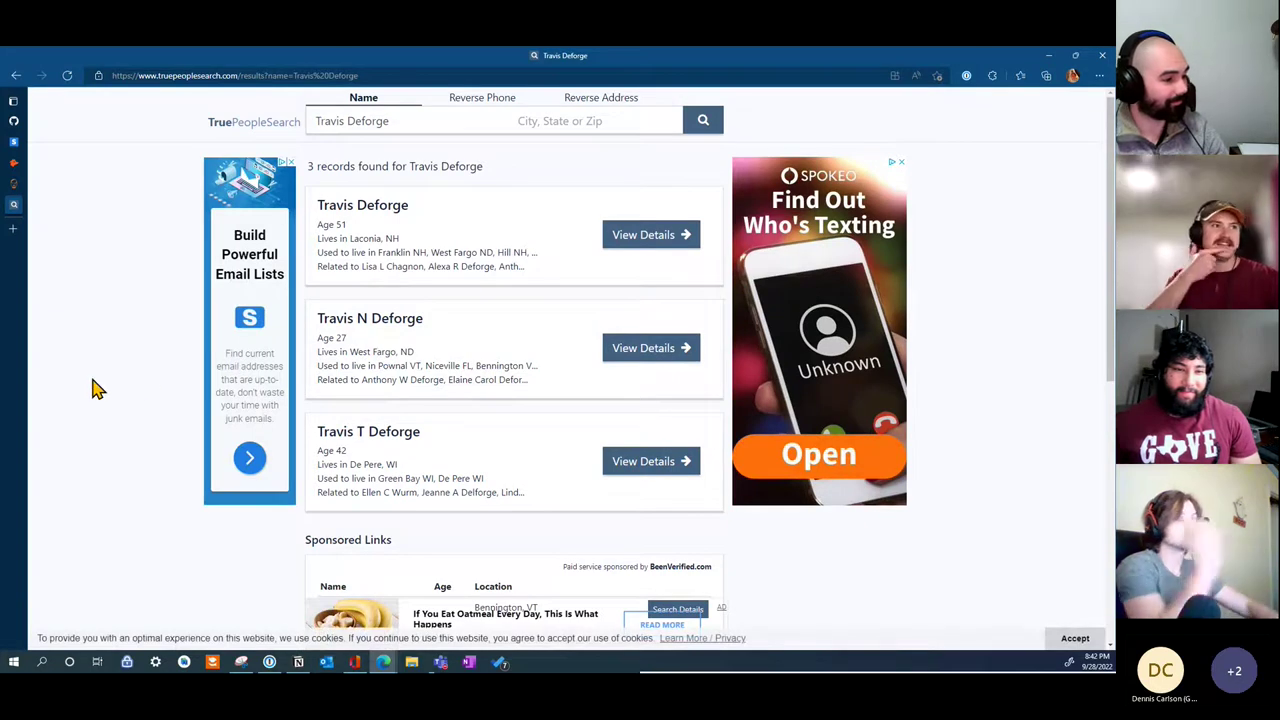
{"action": "left_click", "coordinate": [590, 358]}
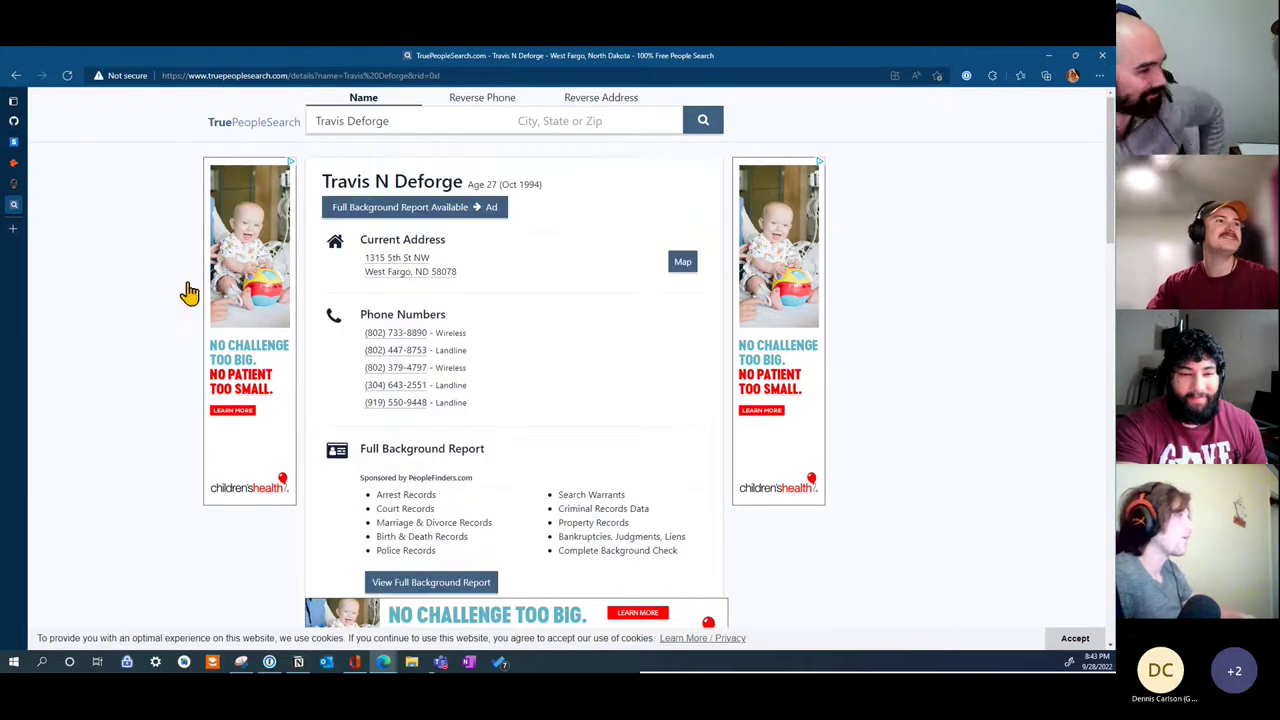
- Go back to the three search results, the matches aged 51, 27 and 42
{"action": "left_click", "coordinate": [16, 75]}
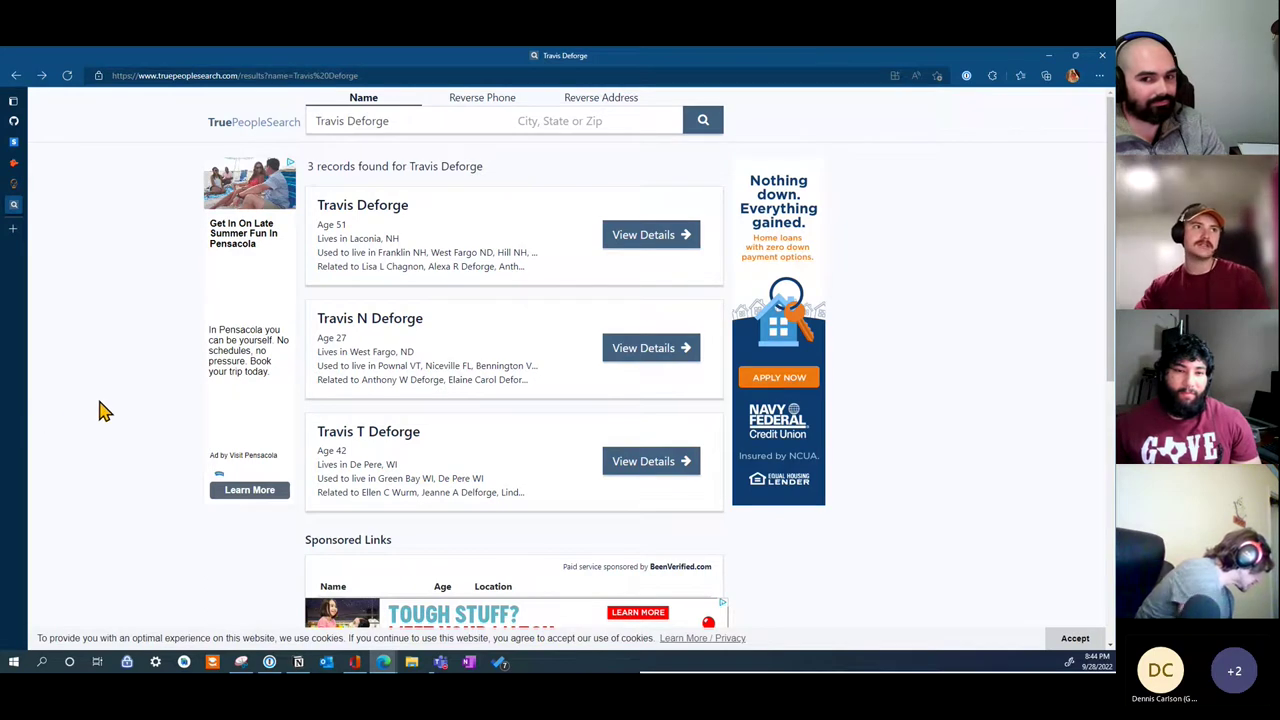
{"action": "mouse_move", "coordinate": [14, 400]}
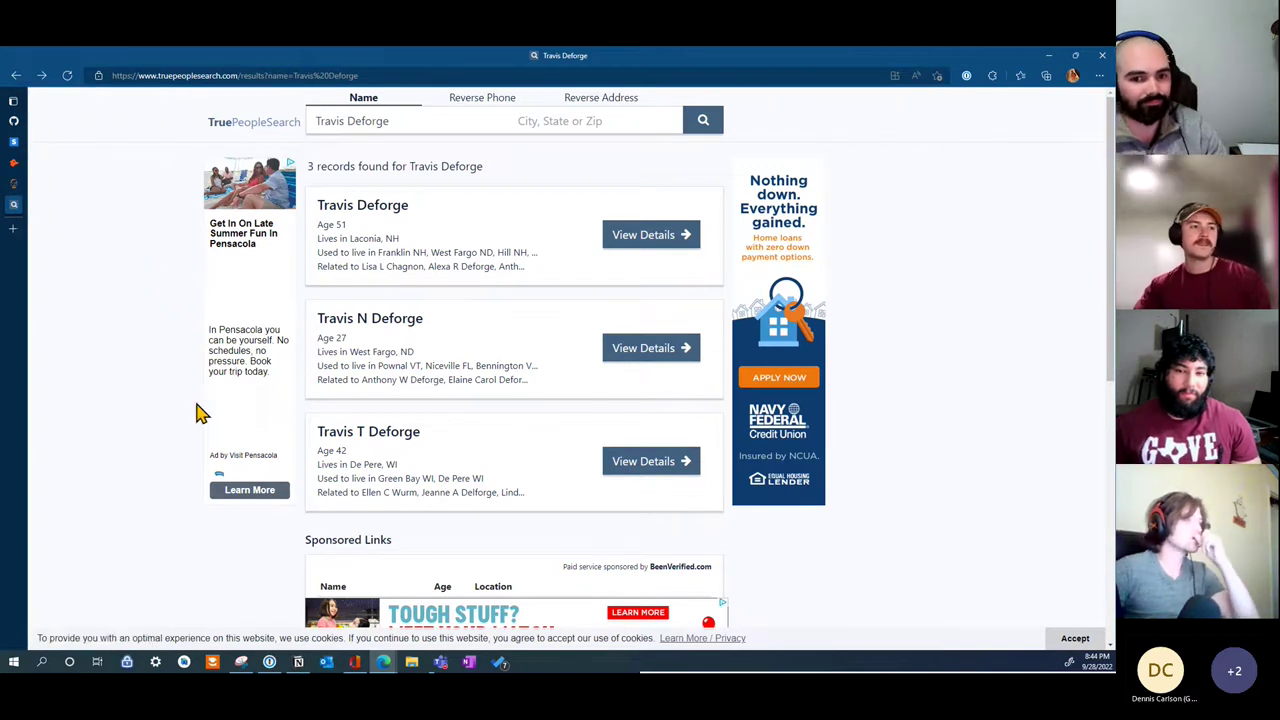
- Switch to Notion and scroll through the Skrapp.io, Hunter.io and VoilaNorbert notes on the OSINT page
{"action": "left_click", "coordinate": [298, 662]}
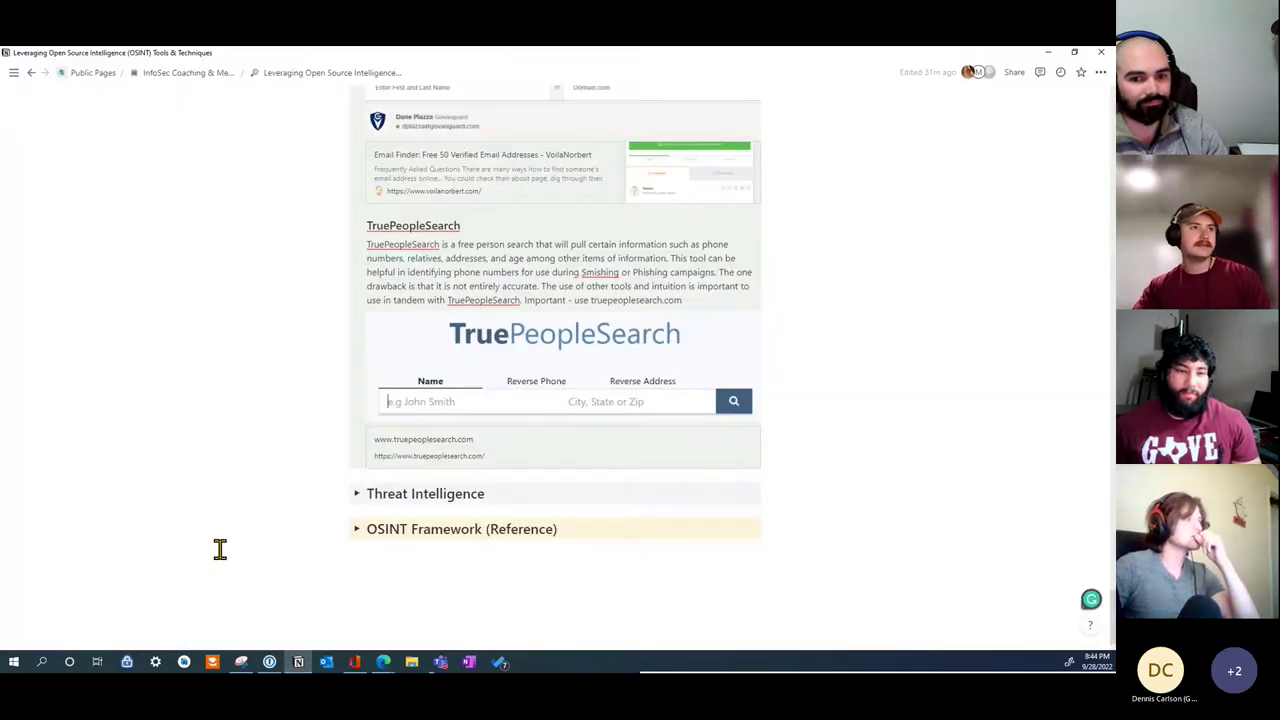
{"action": "scroll", "coordinate": [383, 491], "scroll_direction": "up", "scroll_amount": 3}
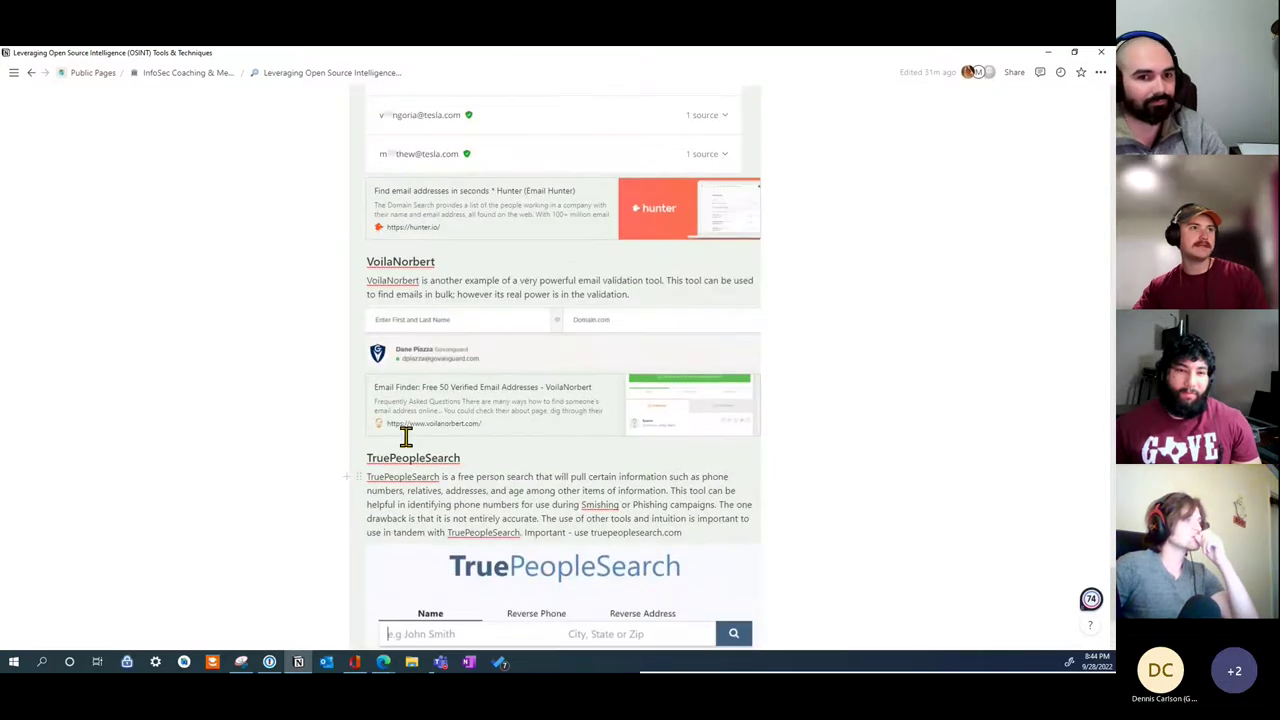
{"action": "scroll", "coordinate": [423, 494], "scroll_direction": "up", "scroll_amount": 4}
{"action": "scroll", "coordinate": [275, 502], "scroll_direction": "up", "scroll_amount": 4}
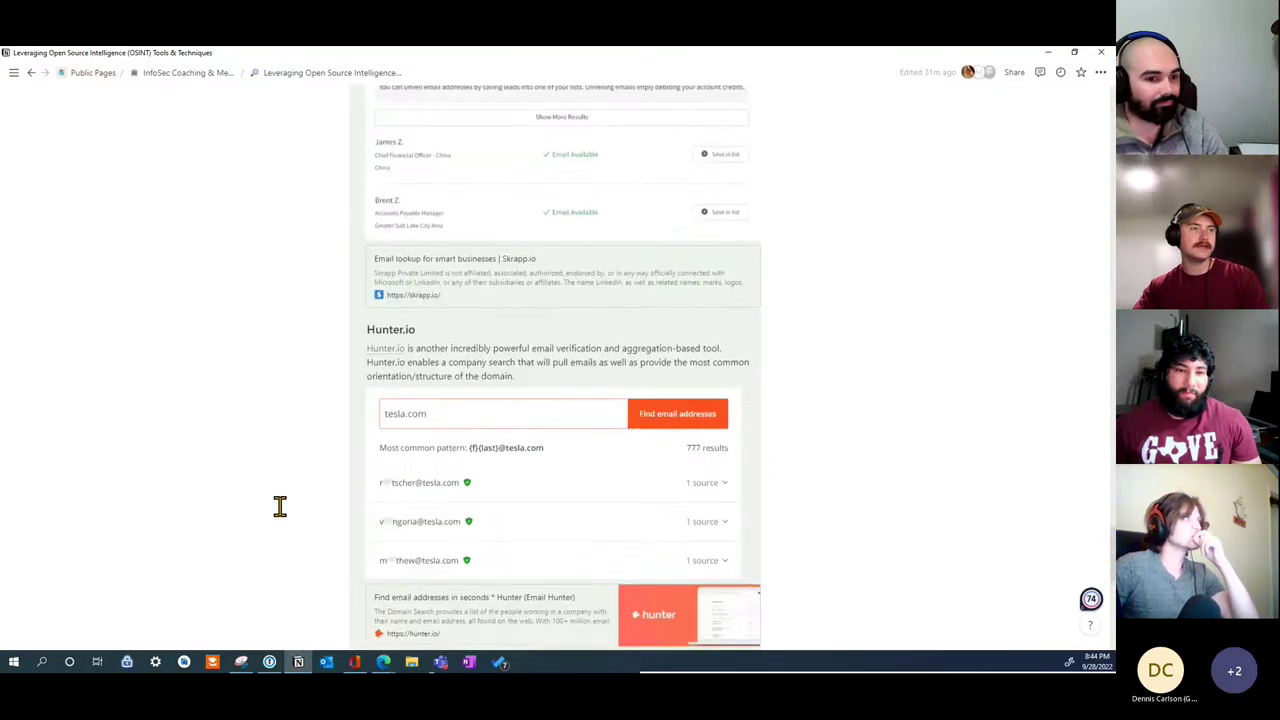
{"action": "scroll", "coordinate": [280, 507], "scroll_direction": "down", "scroll_amount": 1}
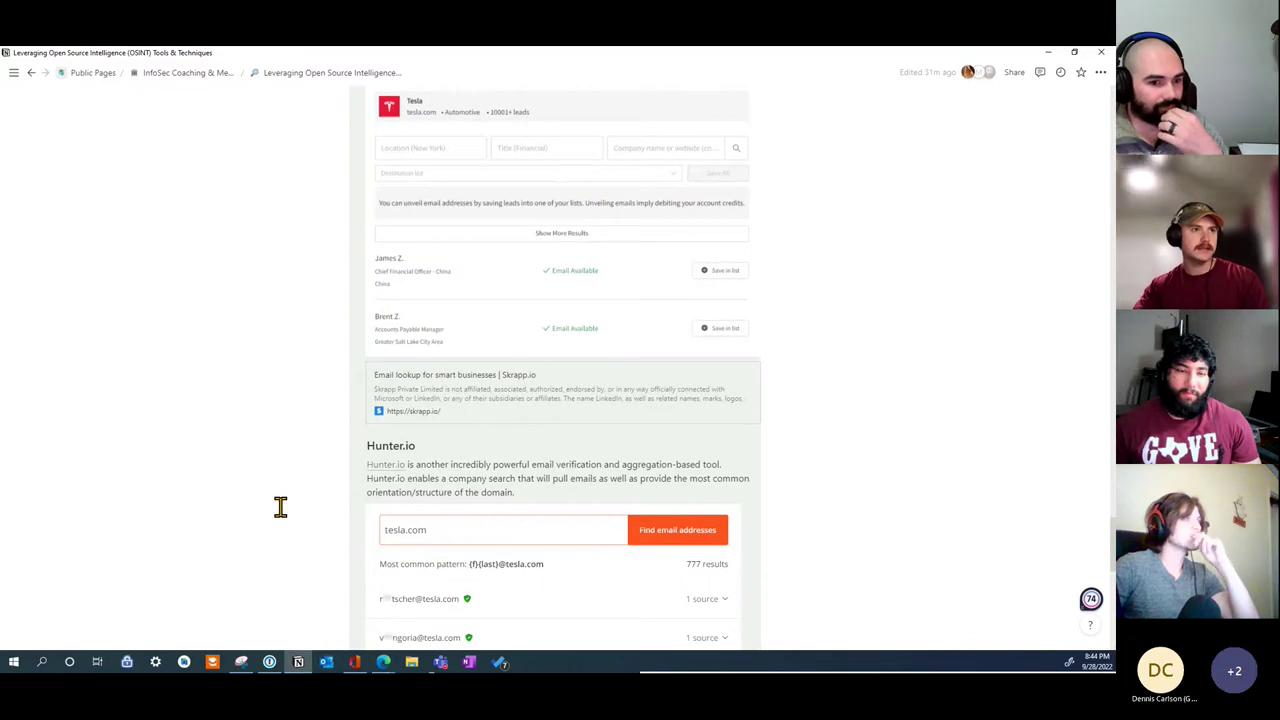
{"action": "scroll", "coordinate": [282, 508], "scroll_direction": "up", "scroll_amount": 7}
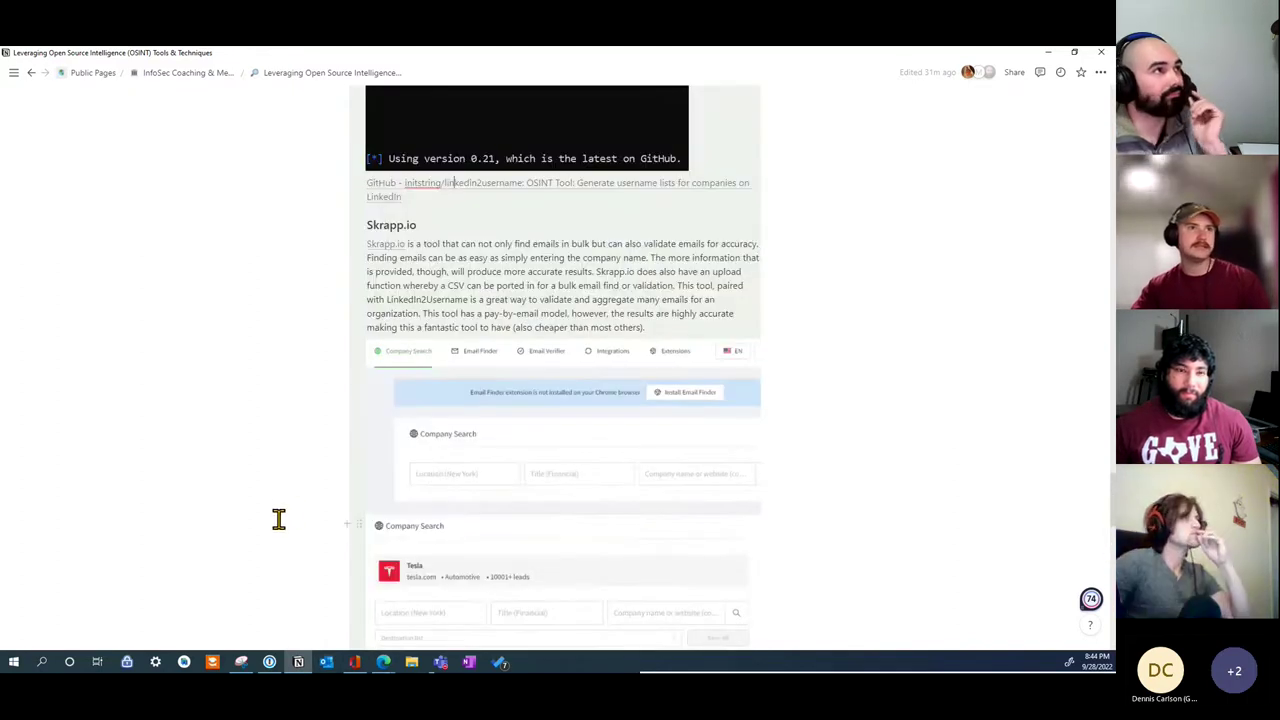
{"action": "scroll", "coordinate": [360, 582], "scroll_direction": "down", "scroll_amount": 12}
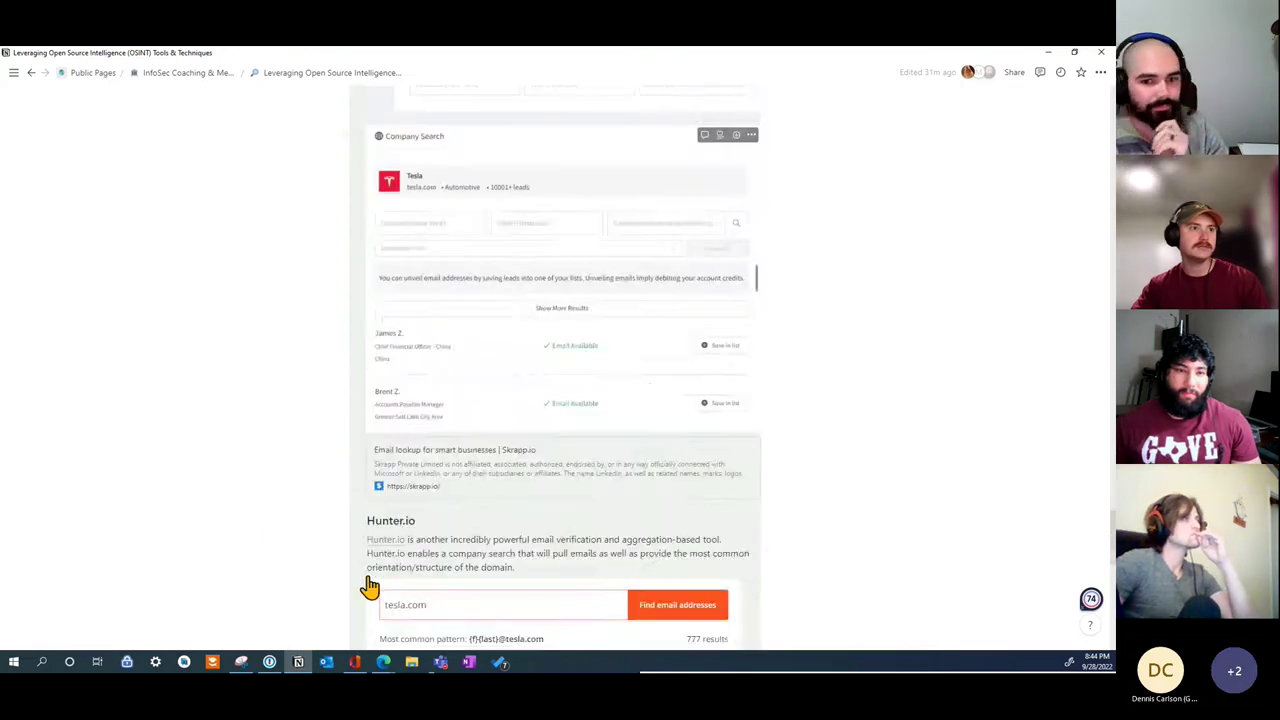
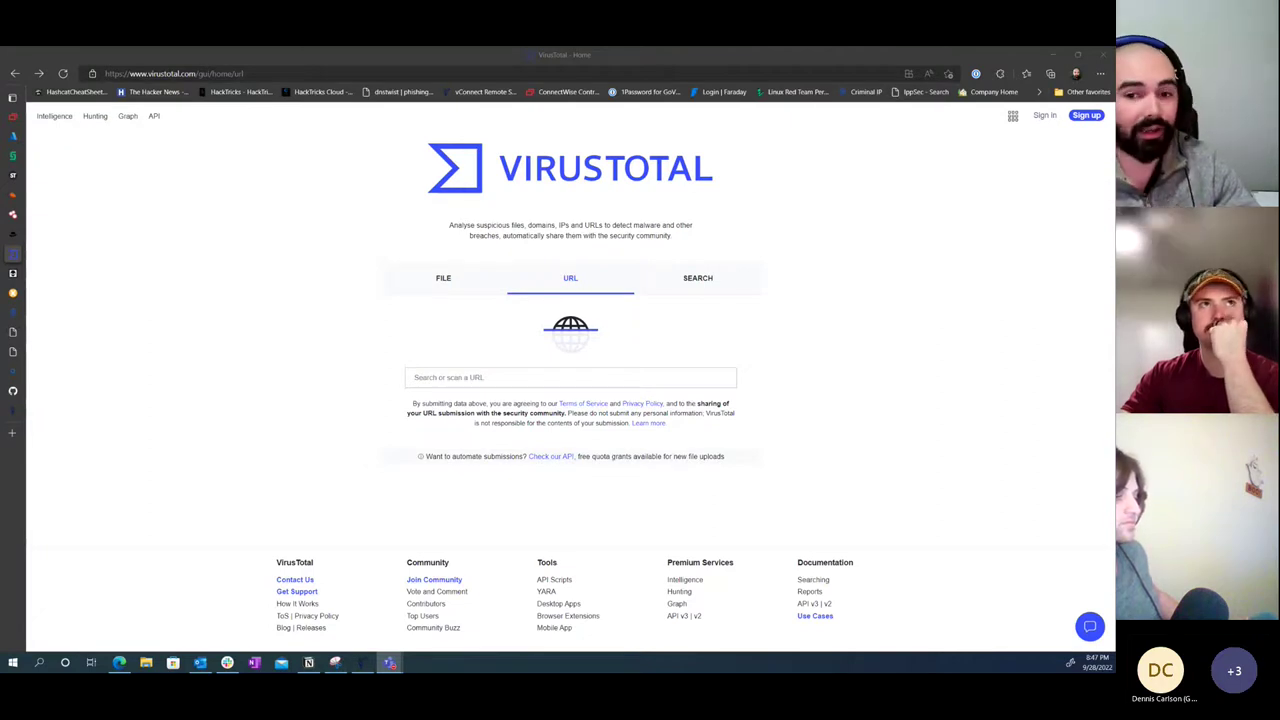
- Scan the URL azure-microsoft.com in VirusTotal; 10 of 88 vendors flag it
{"action": "left_click", "coordinate": [437, 282]}
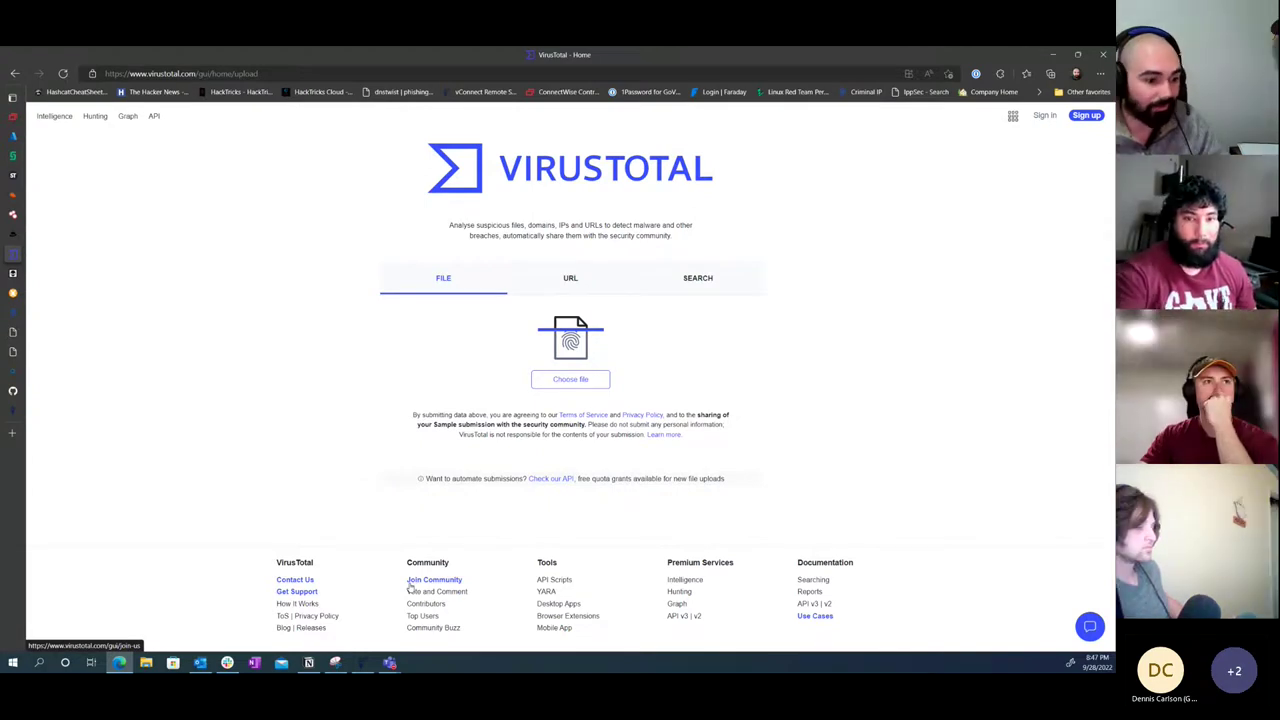
{"action": "left_click", "coordinate": [561, 289]}
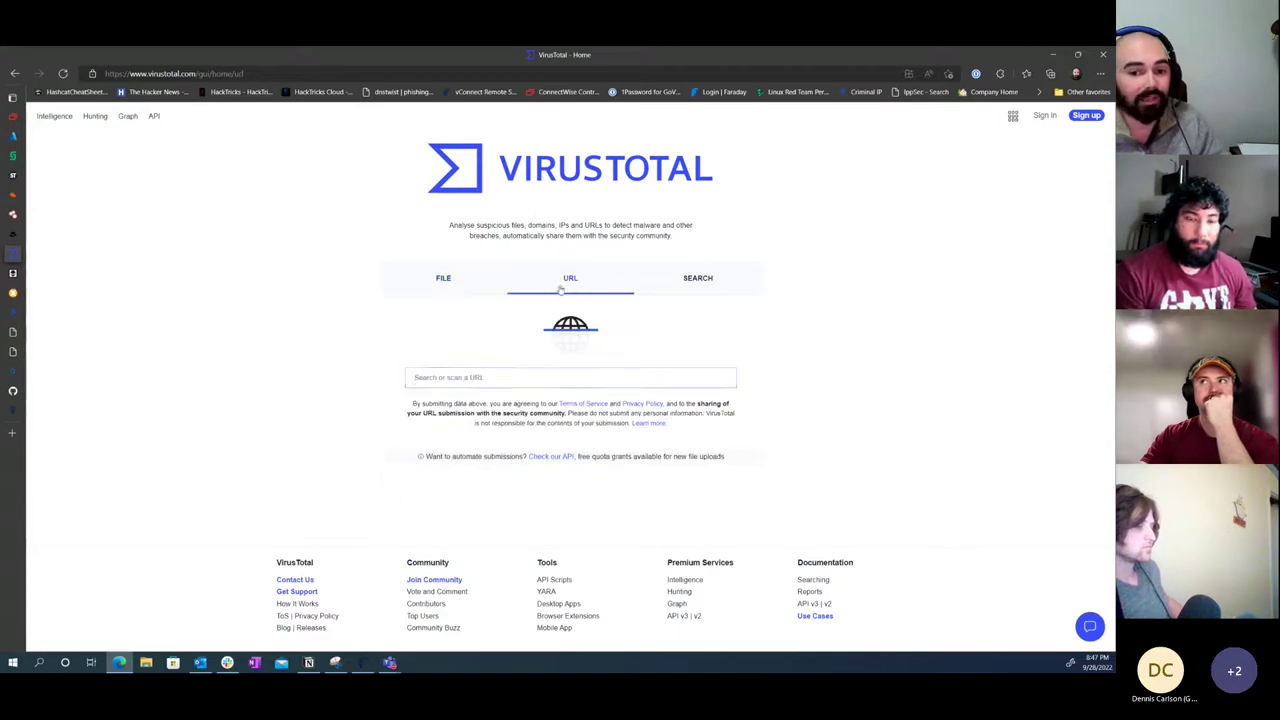
{"action": "left_click", "coordinate": [527, 381]}
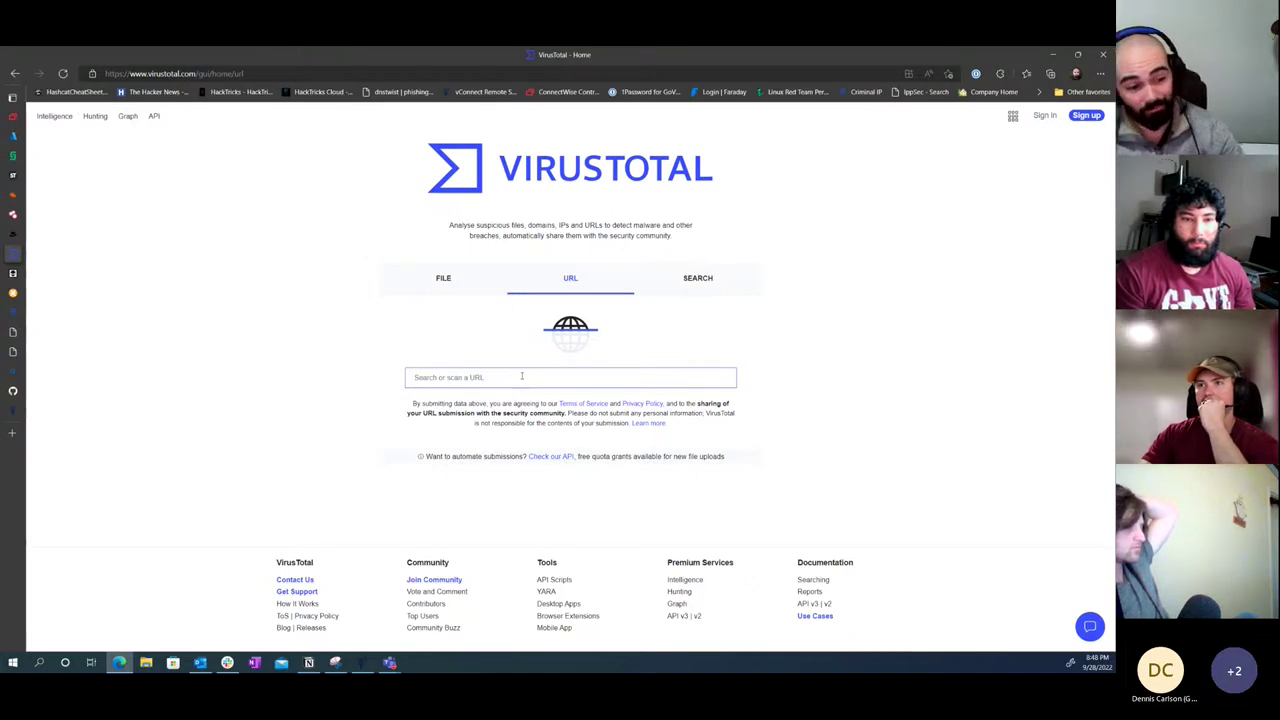
{"action": "type", "text": "azure"}
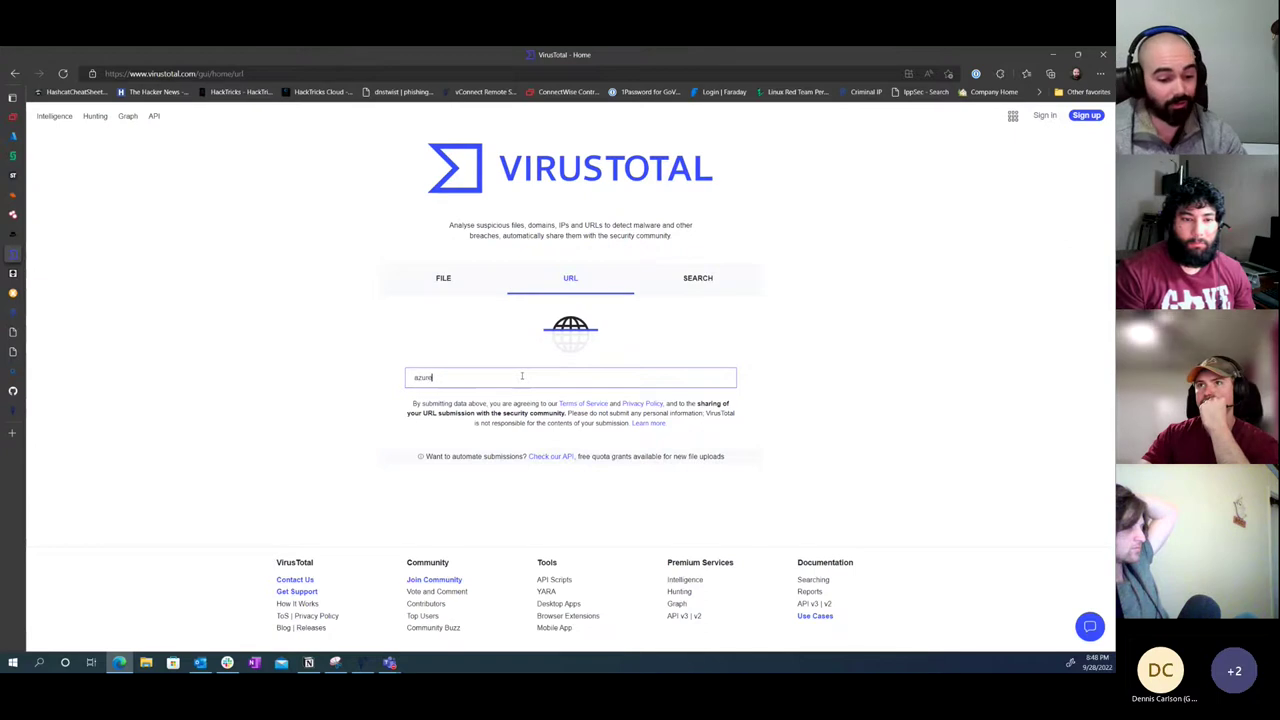
{"action": "type", "text": "-micros"}
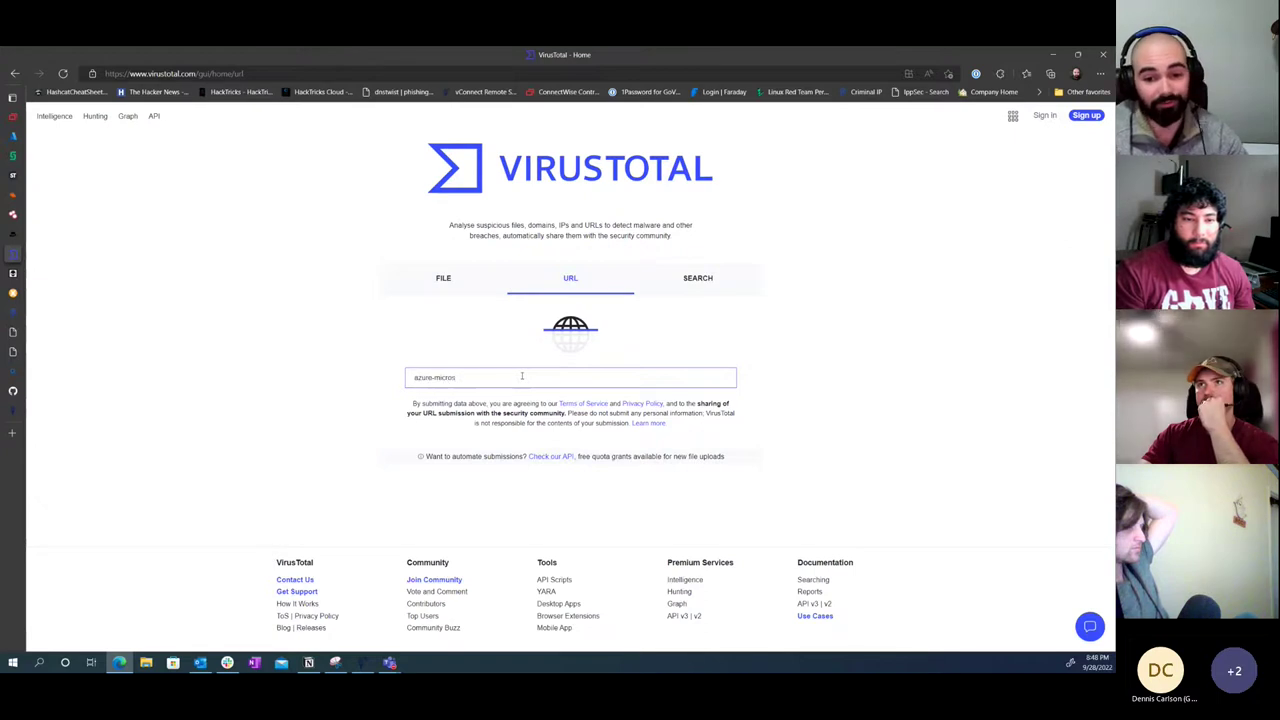
{"action": "type", "text": "oft.com"}
{"action": "key", "text": "Return"}
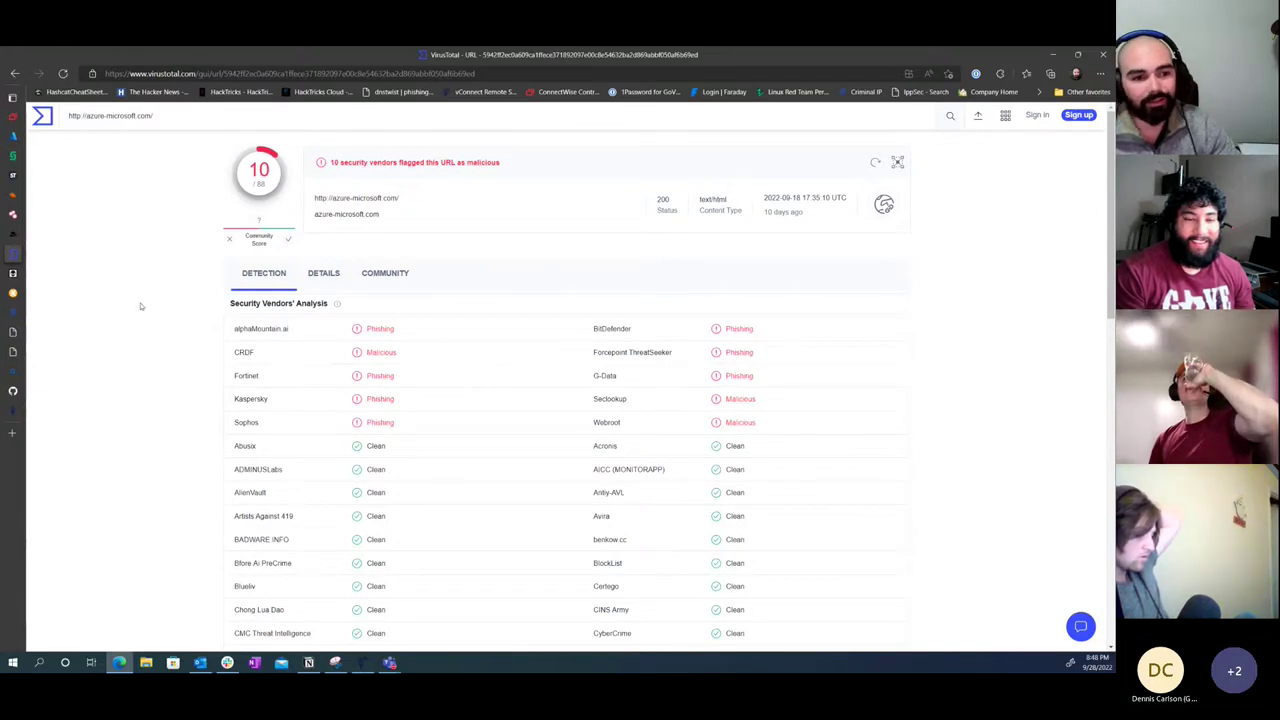
- Search AlienVault OTX for the domain azure-microsoft.com
{"action": "mouse_move", "coordinate": [14, 273]}
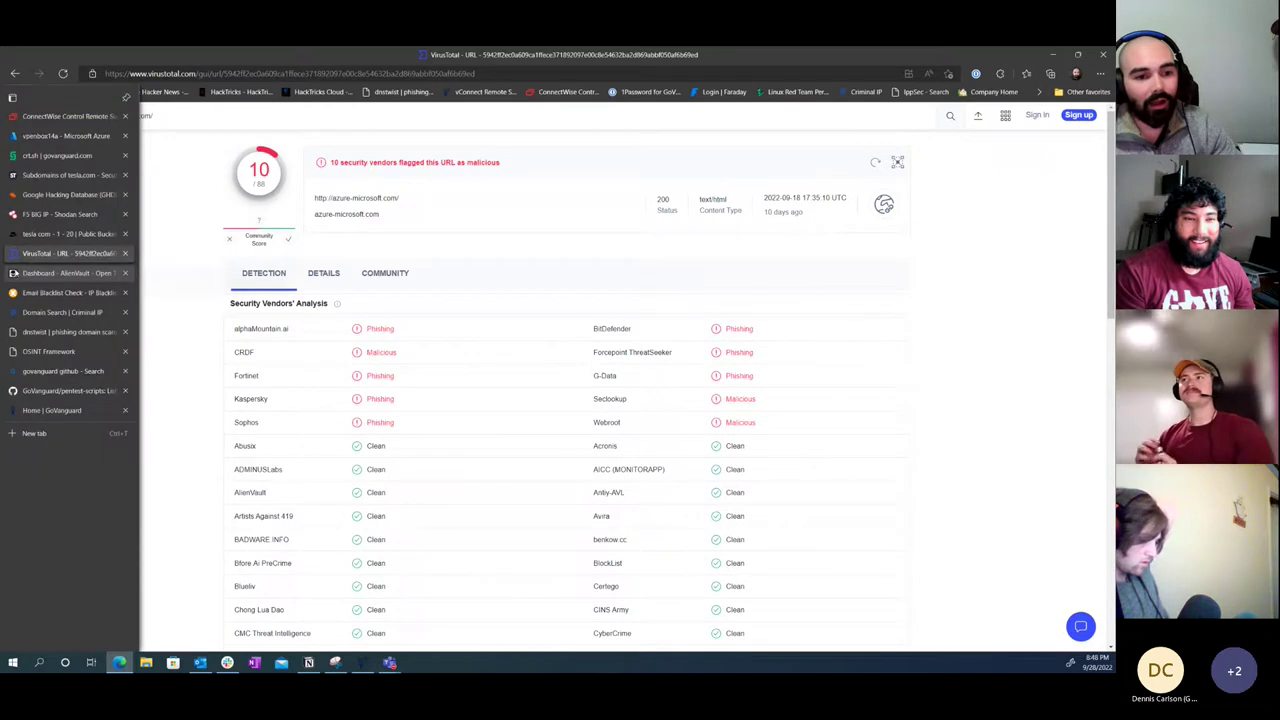
{"action": "left_click", "coordinate": [60, 273]}
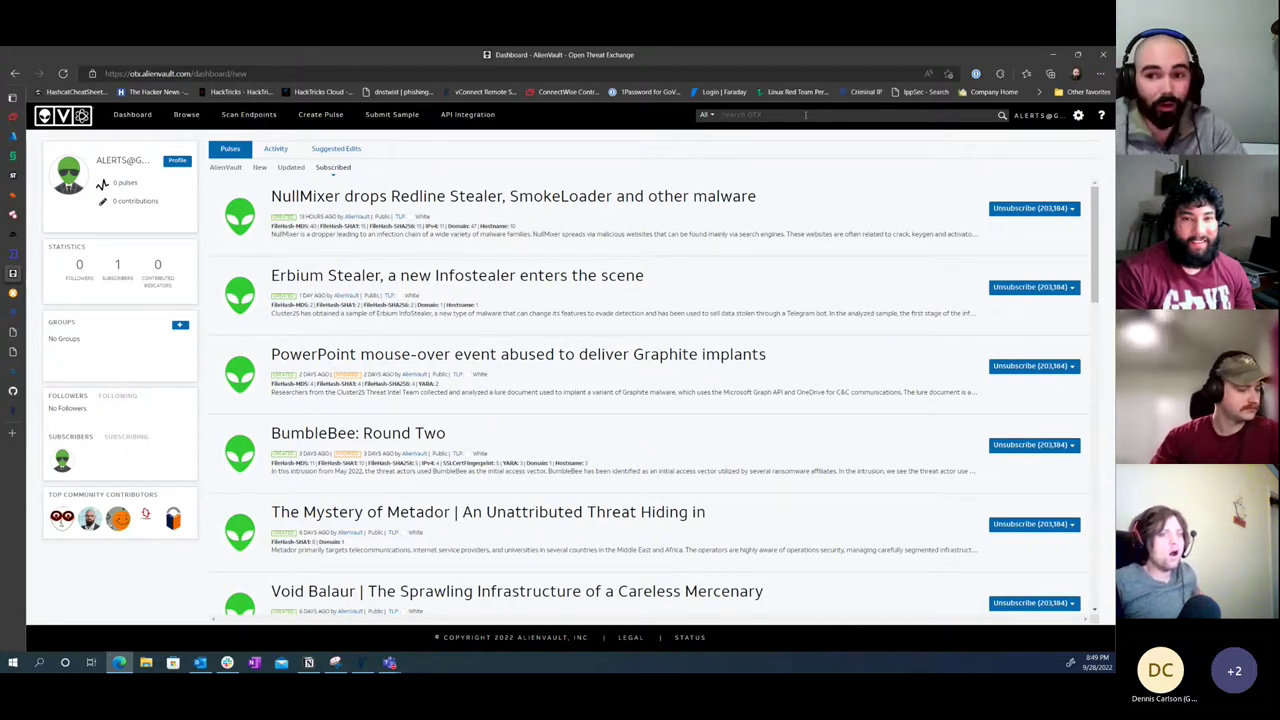
{"action": "left_click", "coordinate": [805, 114]}
{"action": "type", "text": "azure-m"}
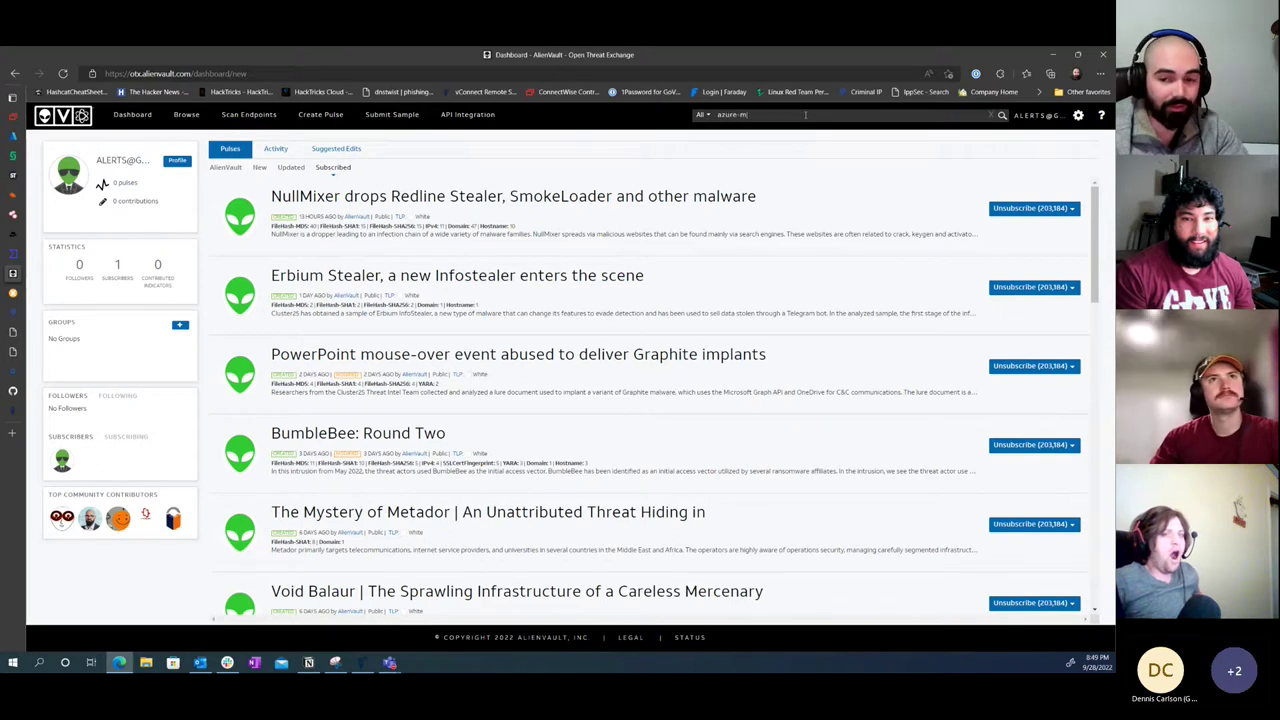
{"action": "type", "text": "ic"}
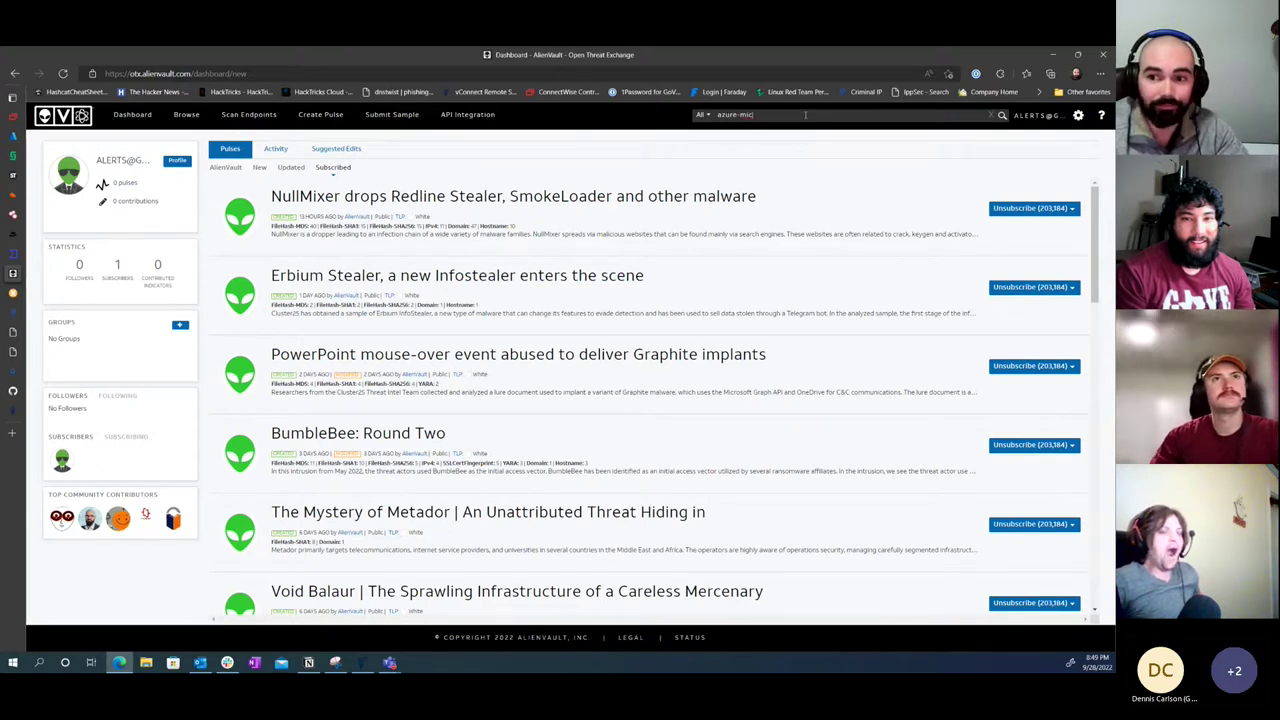
{"action": "type", "text": "rosoft.com"}
{"action": "key", "text": "Return"}
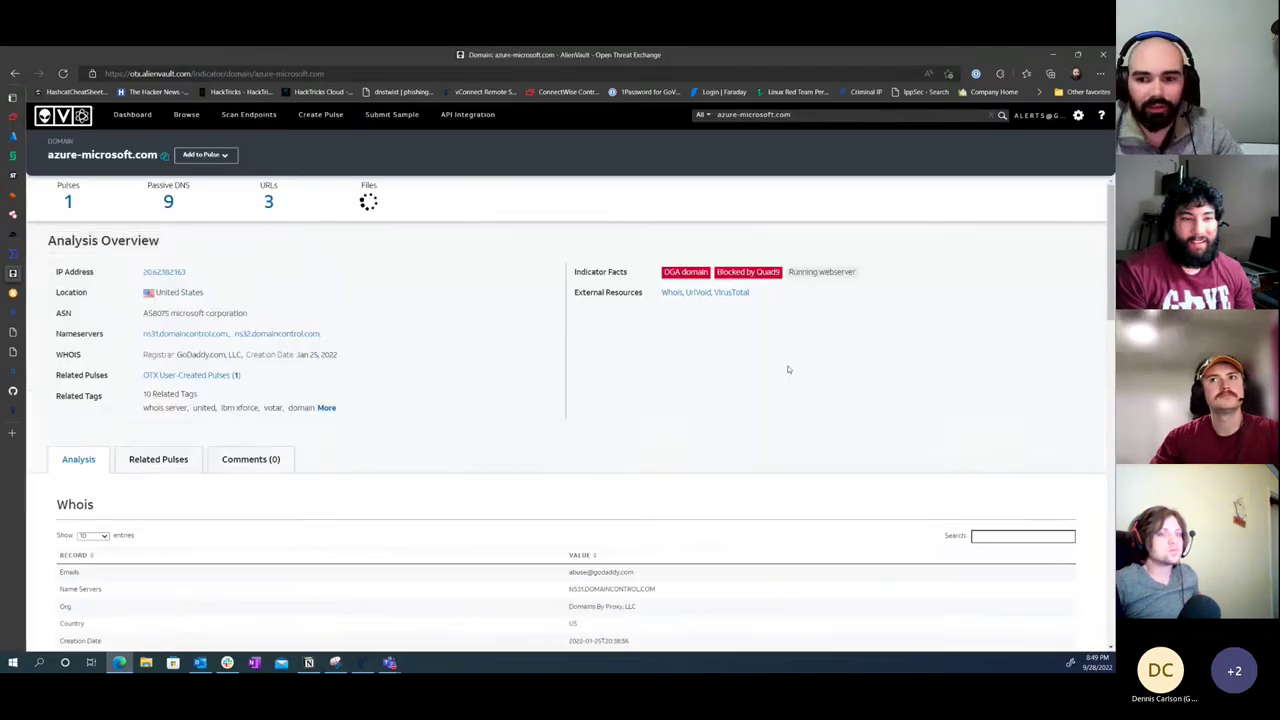
- Open the domain's related pulses and read the Microsoft domain-squatting pulse description
{"action": "mouse_move", "coordinate": [748, 272]}
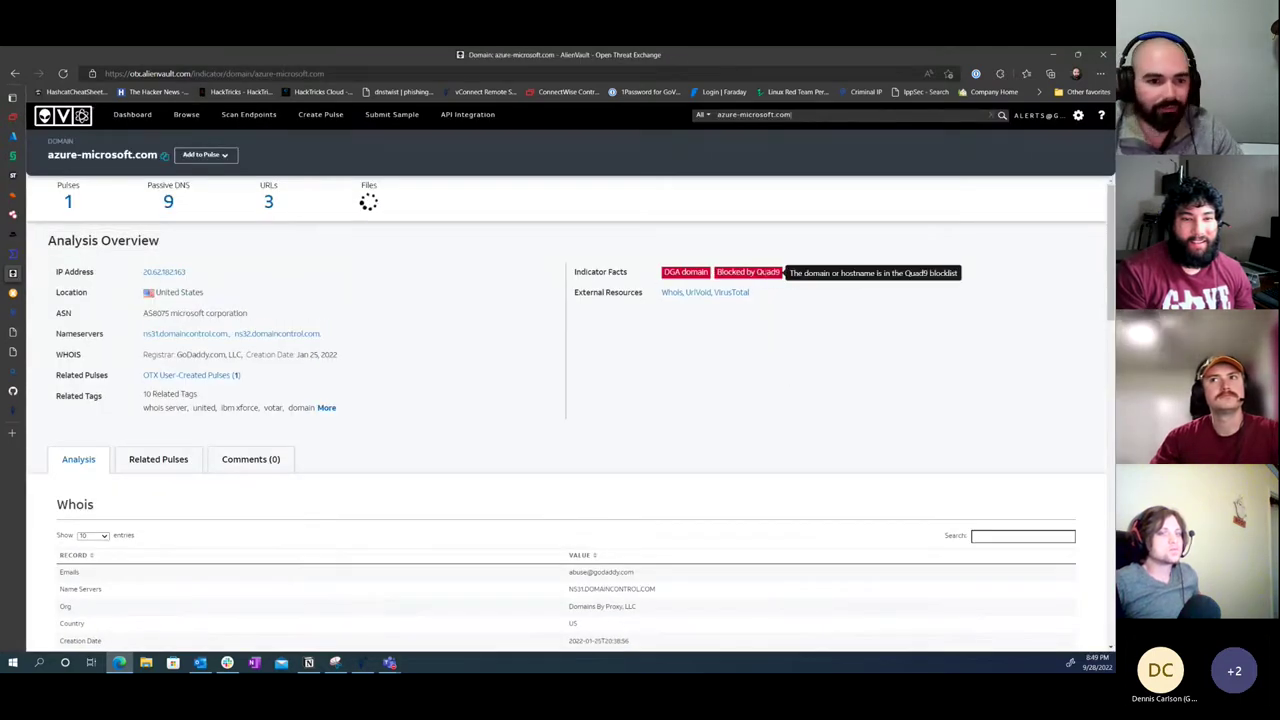
{"action": "left_click", "coordinate": [69, 203]}
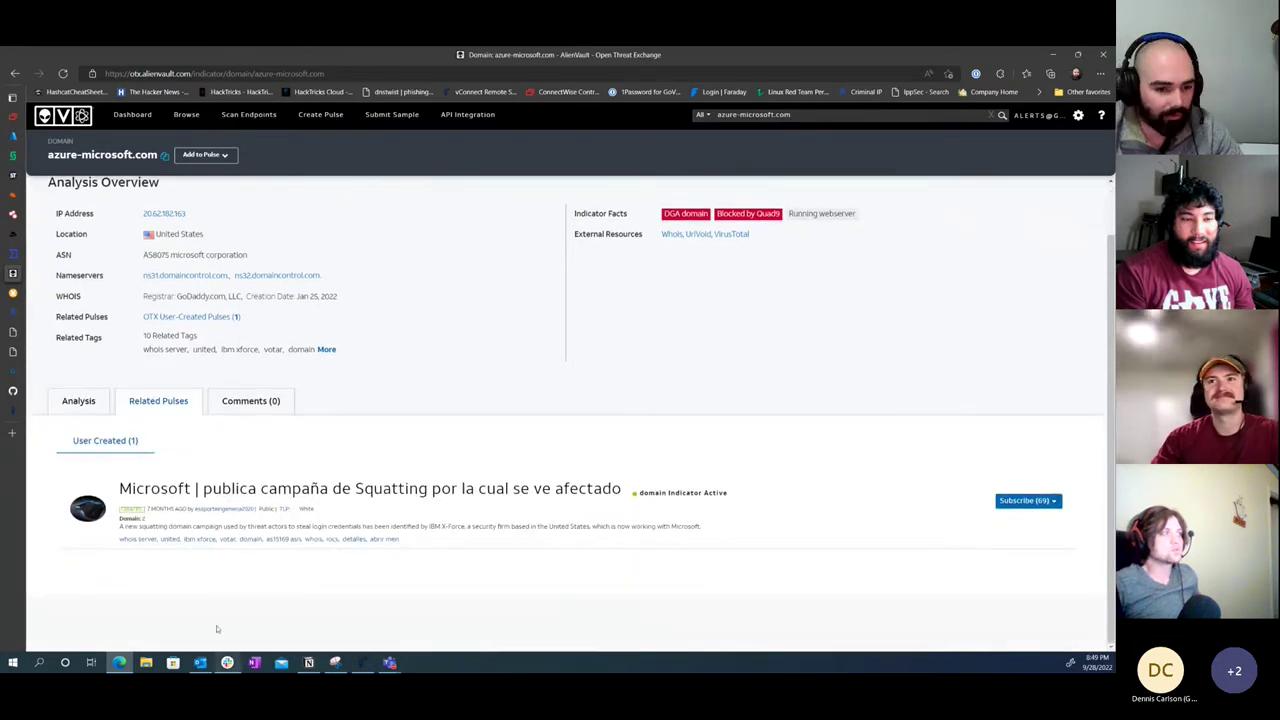
{"action": "mouse_move", "coordinate": [162, 512]}
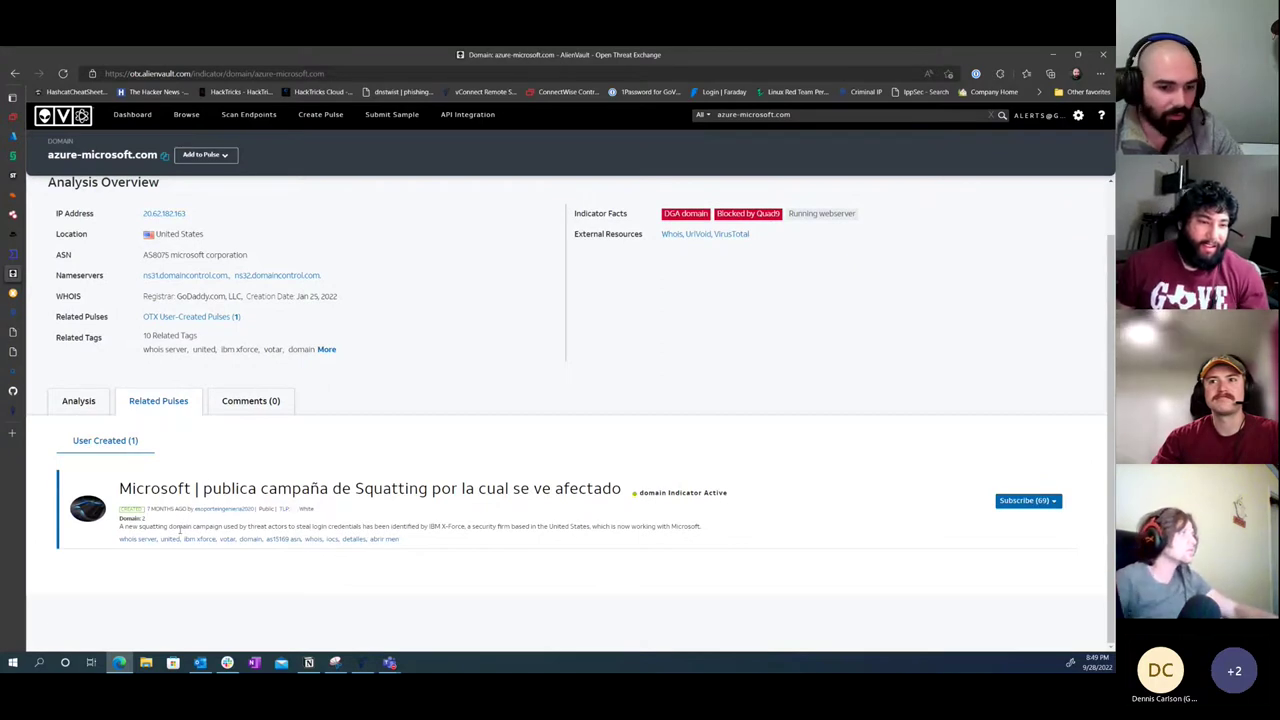
{"action": "left_click_drag", "start_coordinate": [289, 527], "coordinate": [551, 528]}
{"action": "left_click", "coordinate": [551, 528]}
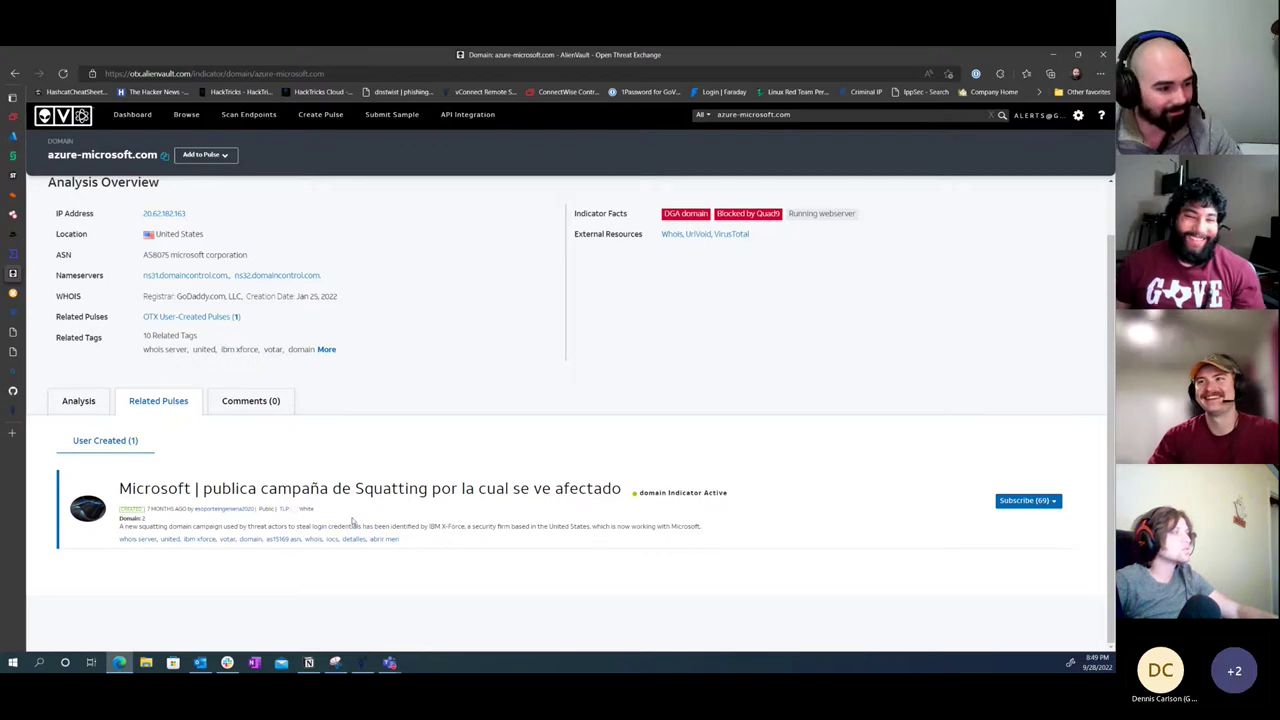
{"action": "mouse_move", "coordinate": [8, 292]}
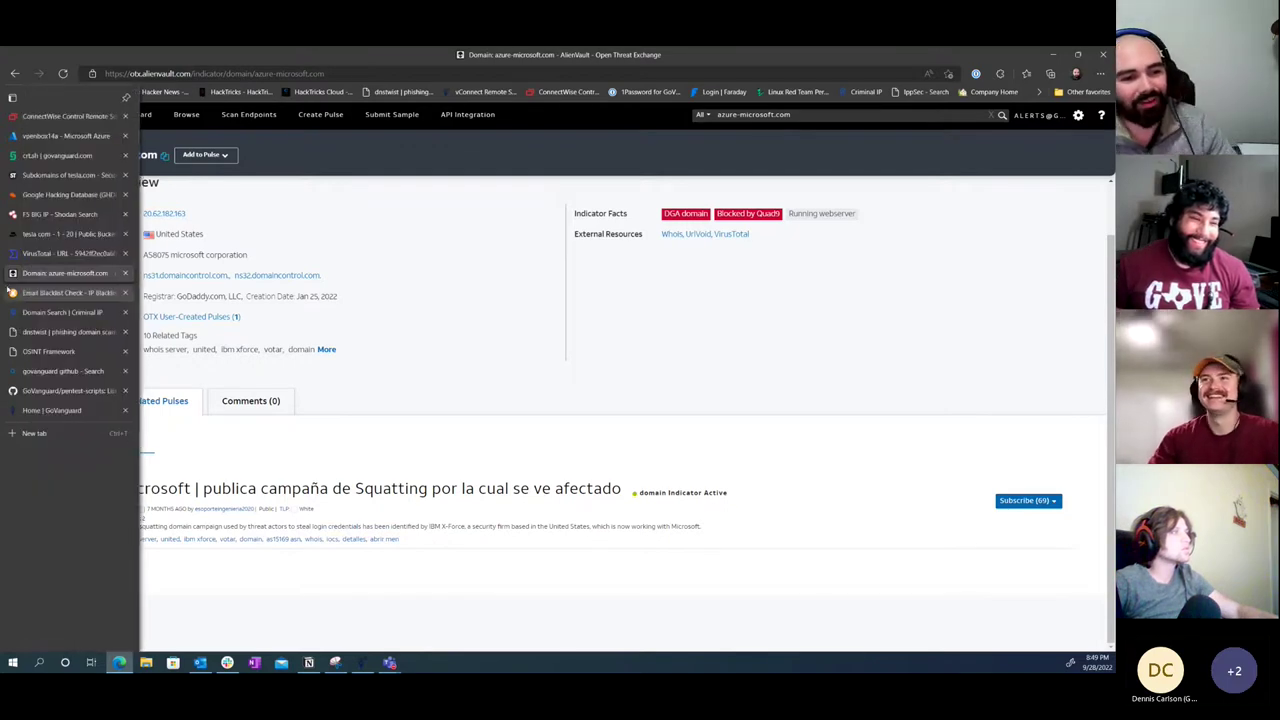
- Run a MxToolbox SuperTool MX lookup for govanguard.com
{"action": "left_click", "coordinate": [10, 293]}
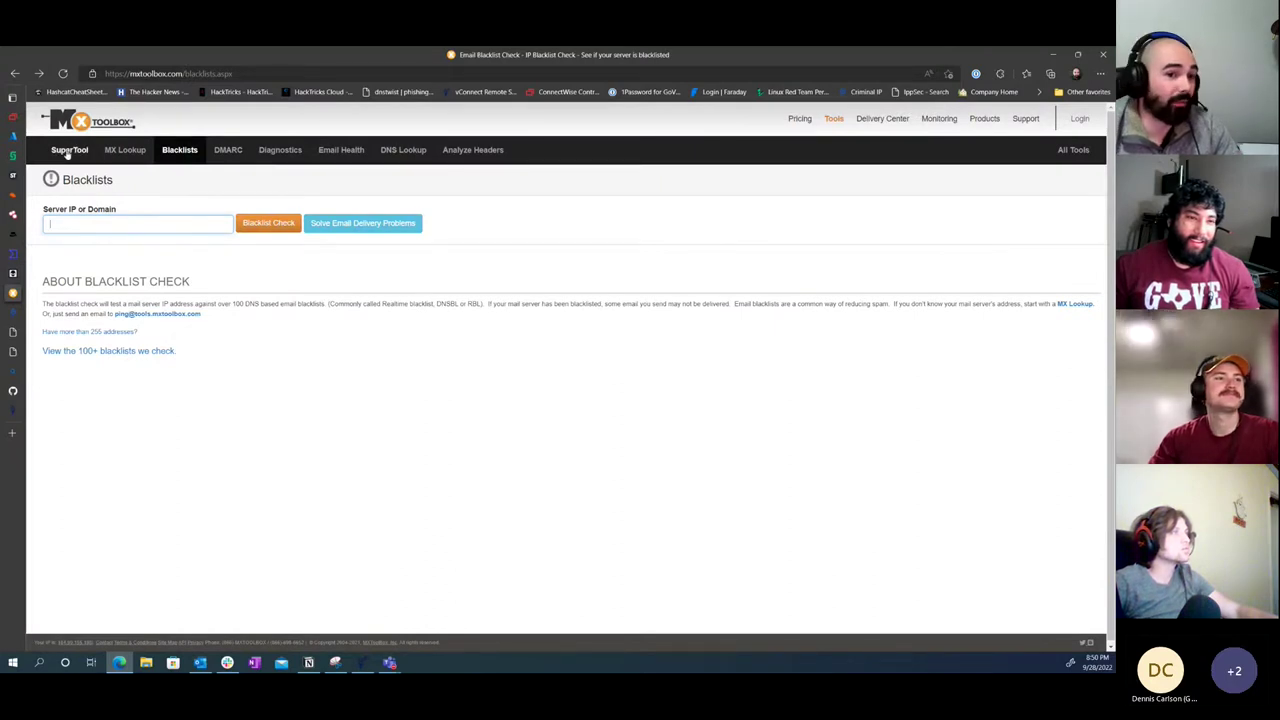
{"action": "left_click", "coordinate": [84, 153]}
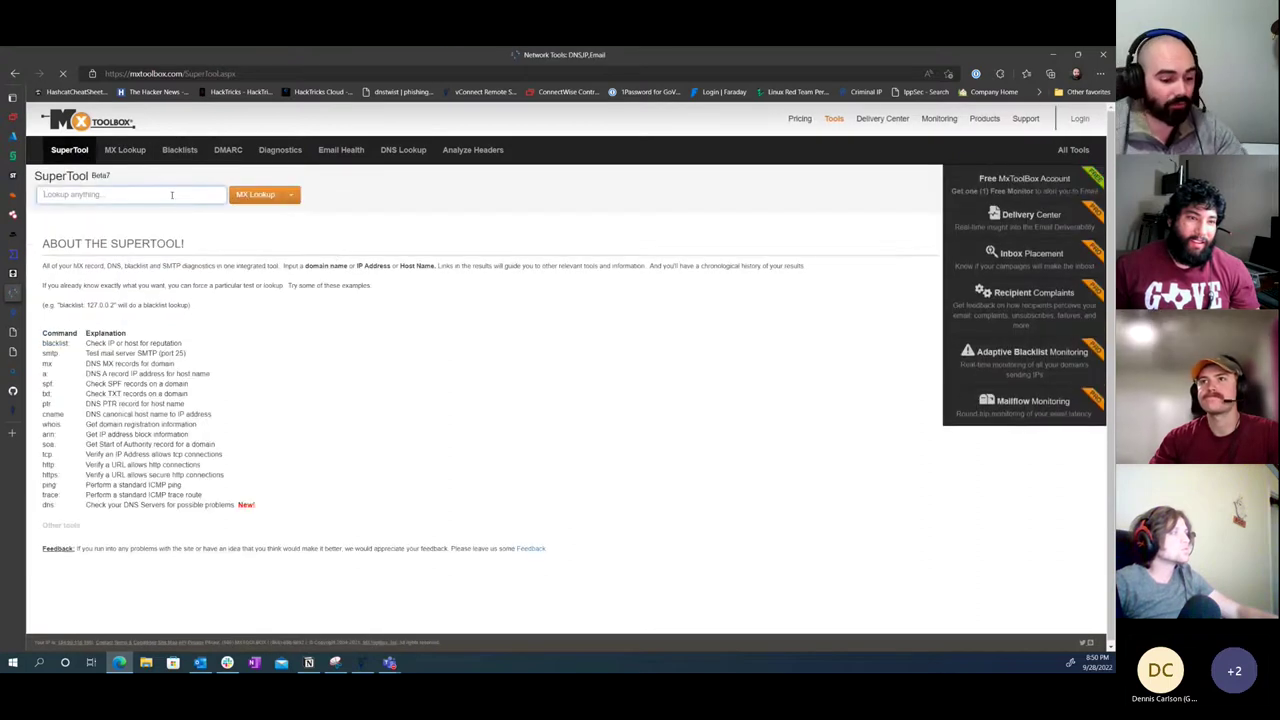
{"action": "type", "text": "govang"}
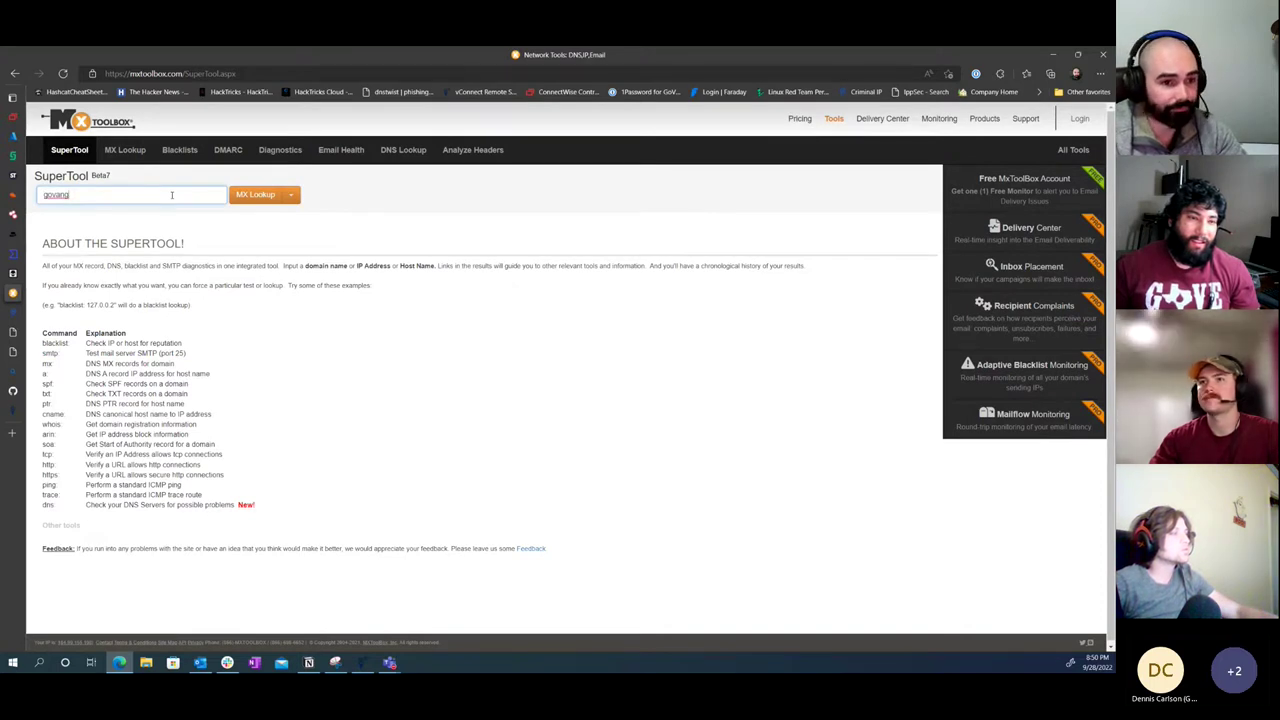
{"action": "type", "text": "luast"}
{"action": "type", "text": "rd"}
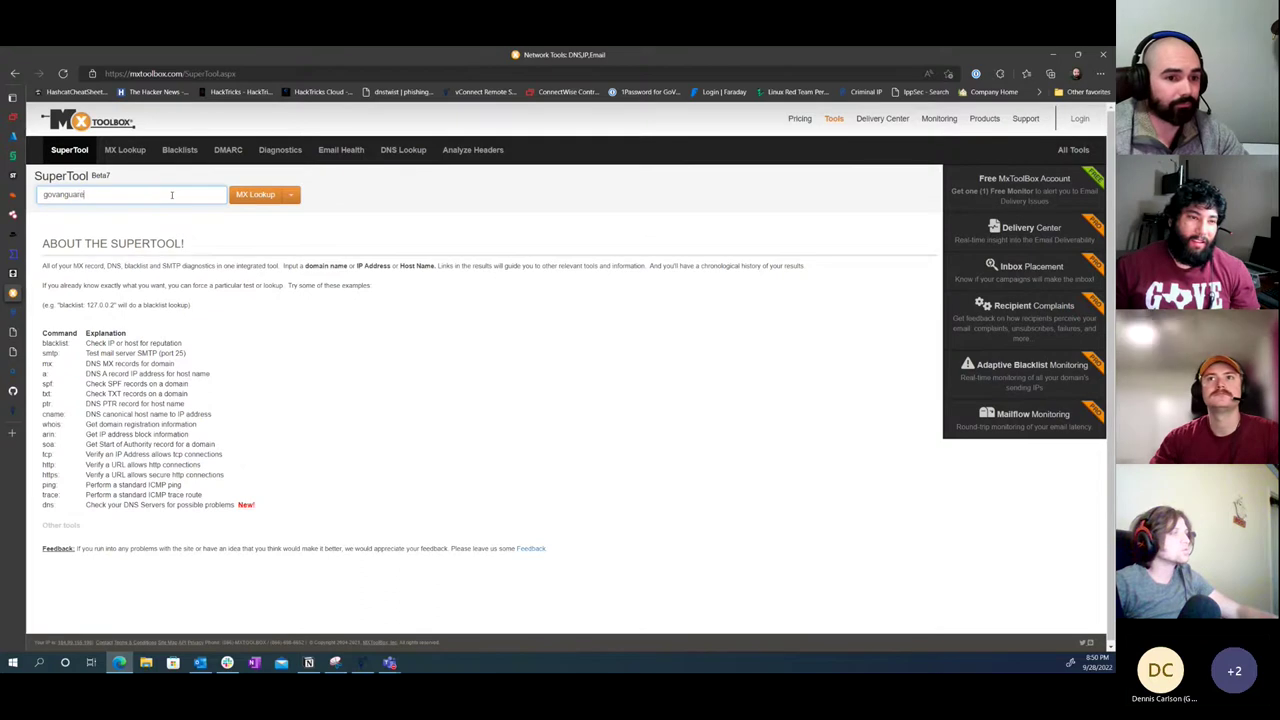
{"action": "type", "text": ".c"}
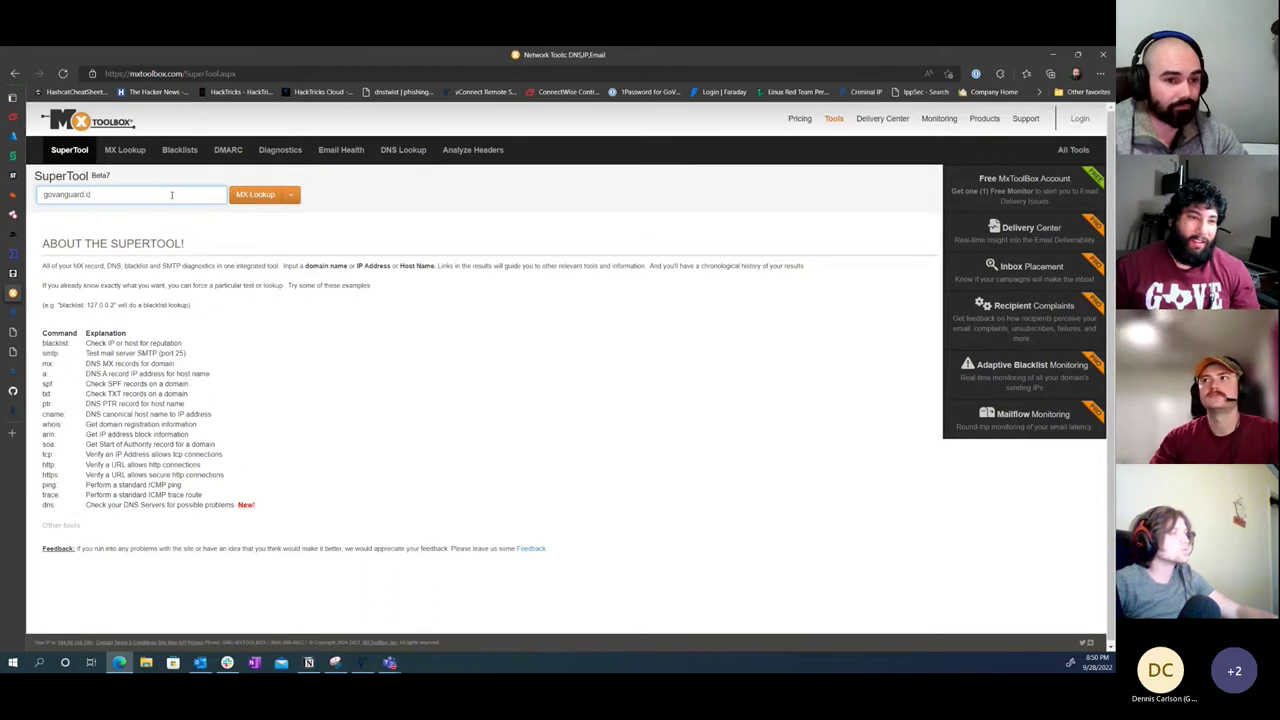
{"action": "type", "text": "om"}
{"action": "key", "text": "Return"}
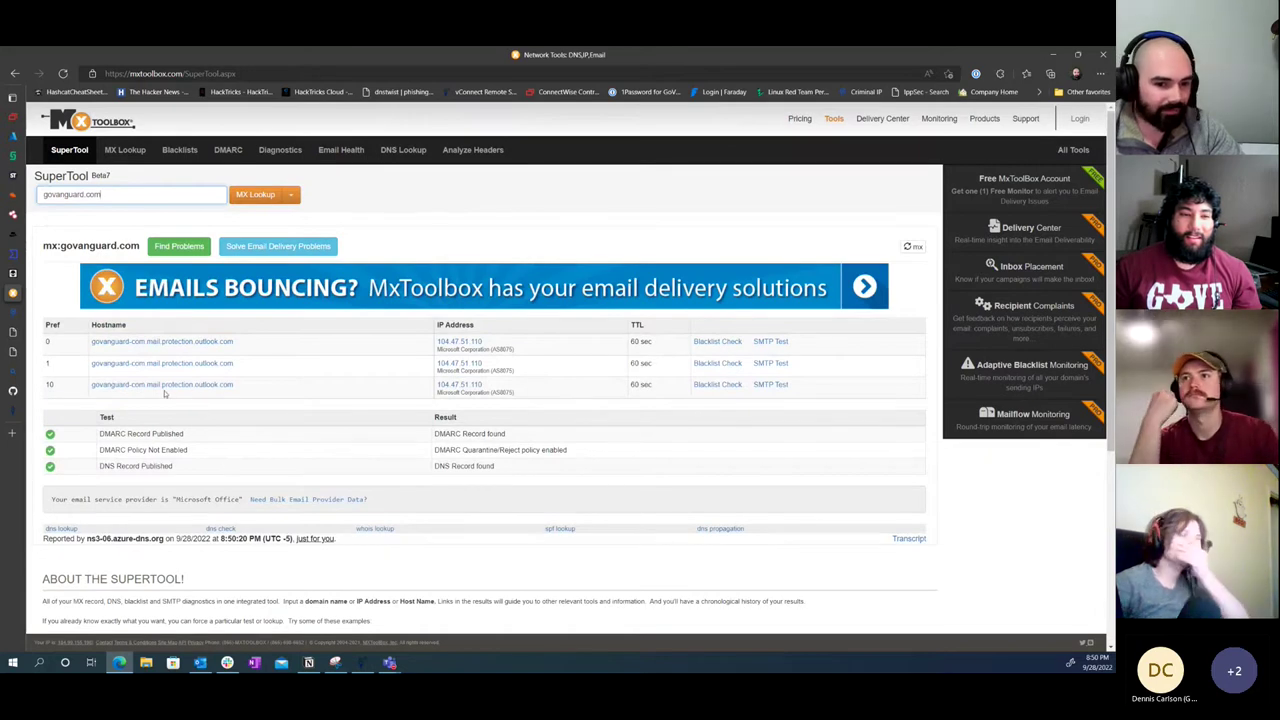
- Look up the outlook.com mail server hostname from the MX results
{"action": "left_click", "coordinate": [194, 390]}
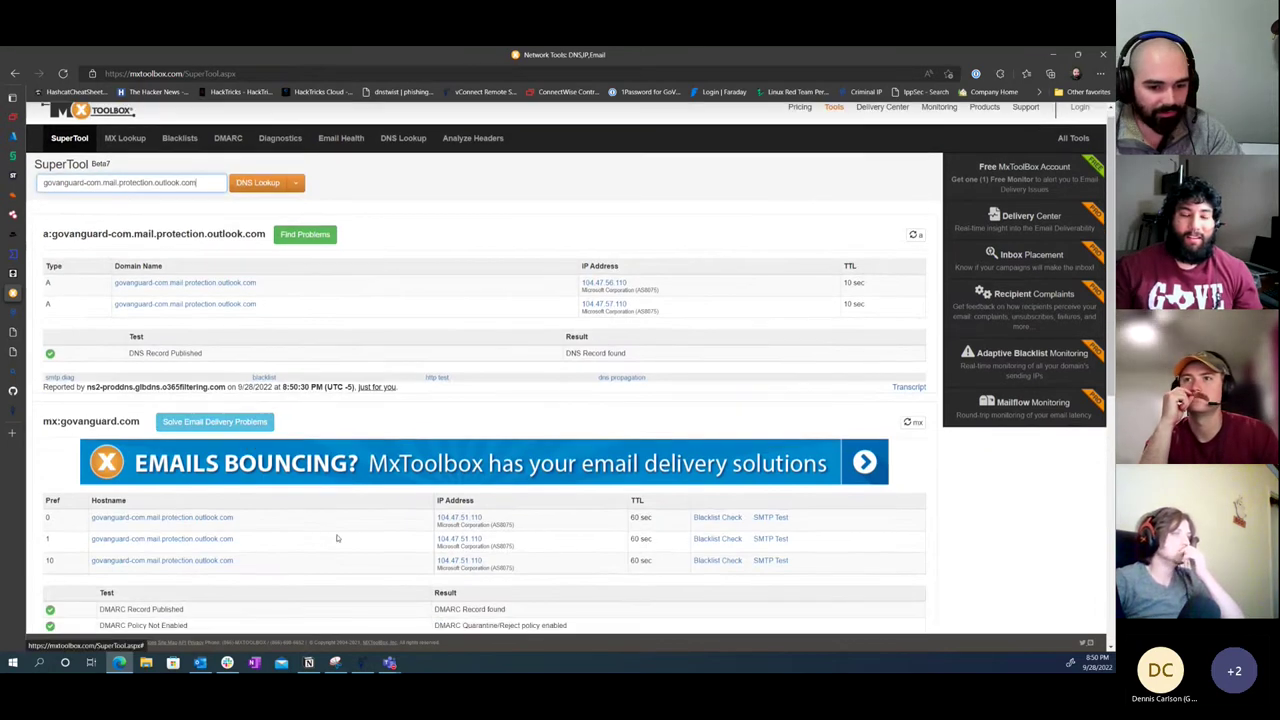
{"action": "scroll", "coordinate": [241, 208], "scroll_direction": "down", "scroll_amount": 4}
{"action": "scroll", "coordinate": [220, 250], "scroll_direction": "up", "scroll_amount": 1}
{"action": "double_click", "coordinate": [199, 271]}
{"action": "scroll", "coordinate": [245, 320], "scroll_direction": "up", "scroll_amount": 3}
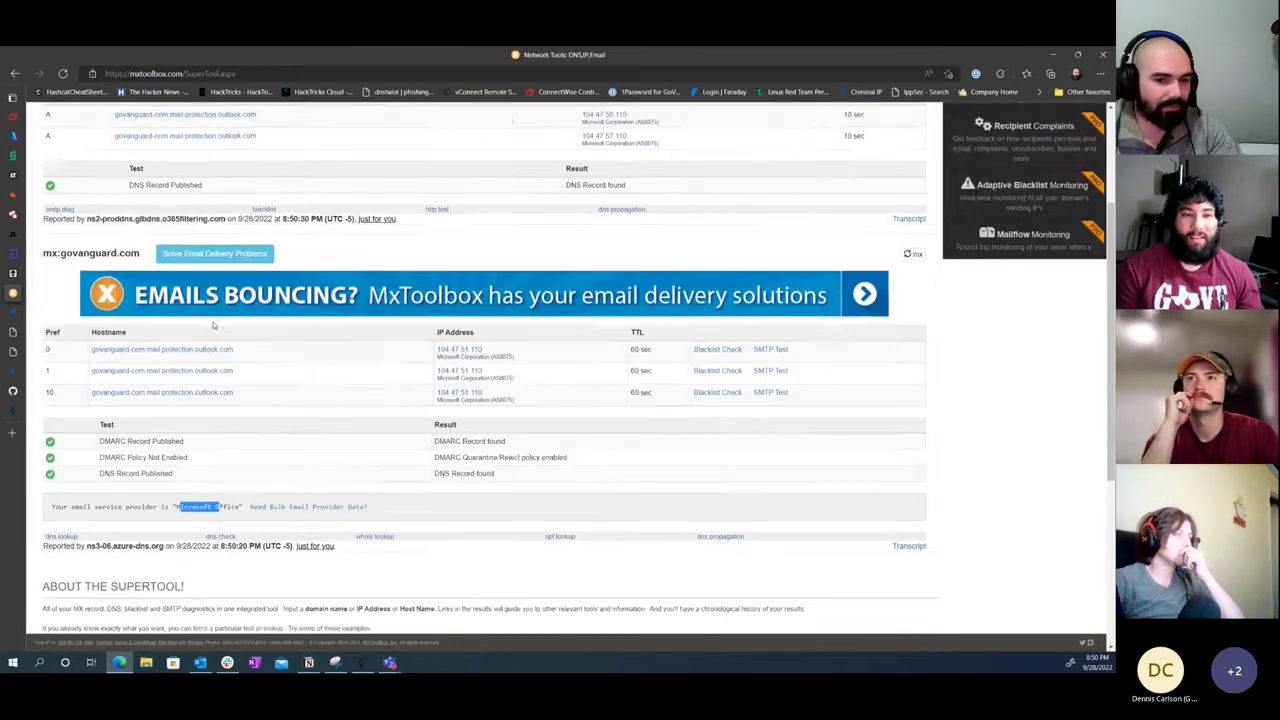
{"action": "scroll", "coordinate": [259, 371], "scroll_direction": "up", "scroll_amount": 1}
- Browse the SuperTool lookup types, then go to the Blacklists check page
{"action": "left_click", "coordinate": [295, 191]}
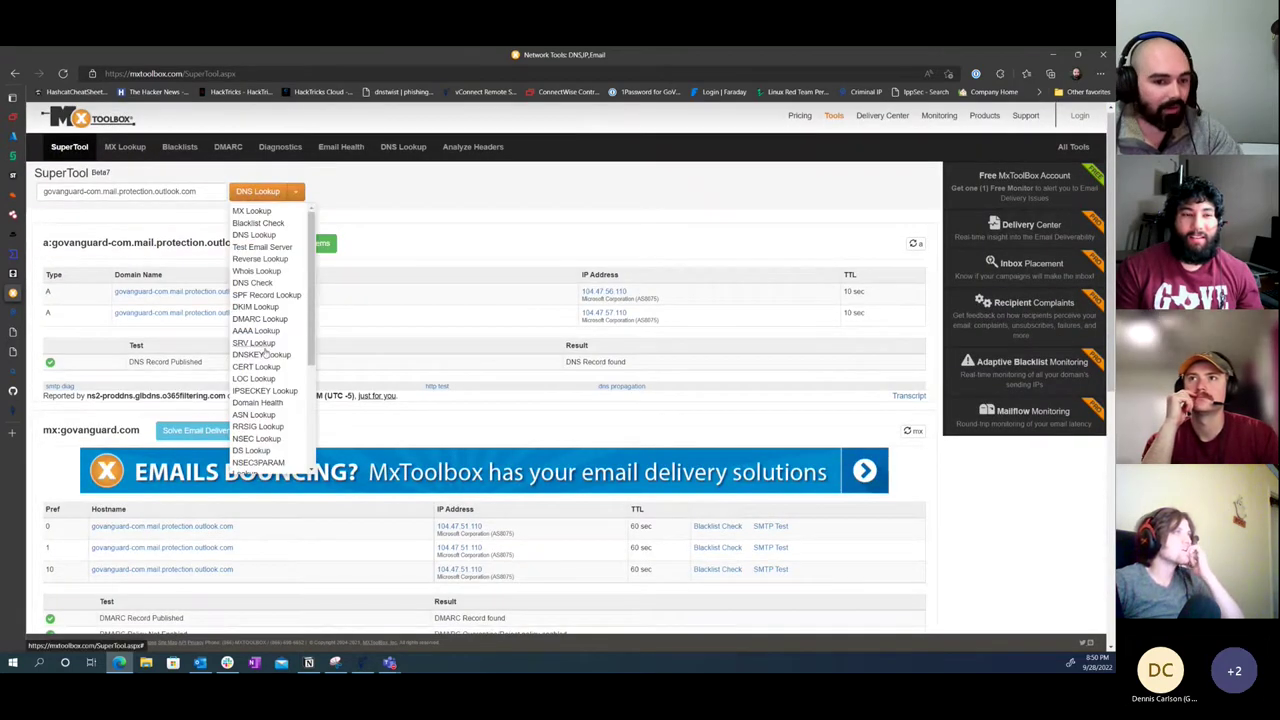
{"action": "scroll", "coordinate": [268, 420], "scroll_direction": "down", "scroll_amount": 1}
{"action": "scroll", "coordinate": [268, 420], "scroll_direction": "down", "scroll_amount": 2}
{"action": "scroll", "coordinate": [270, 360], "scroll_direction": "up", "scroll_amount": 5}
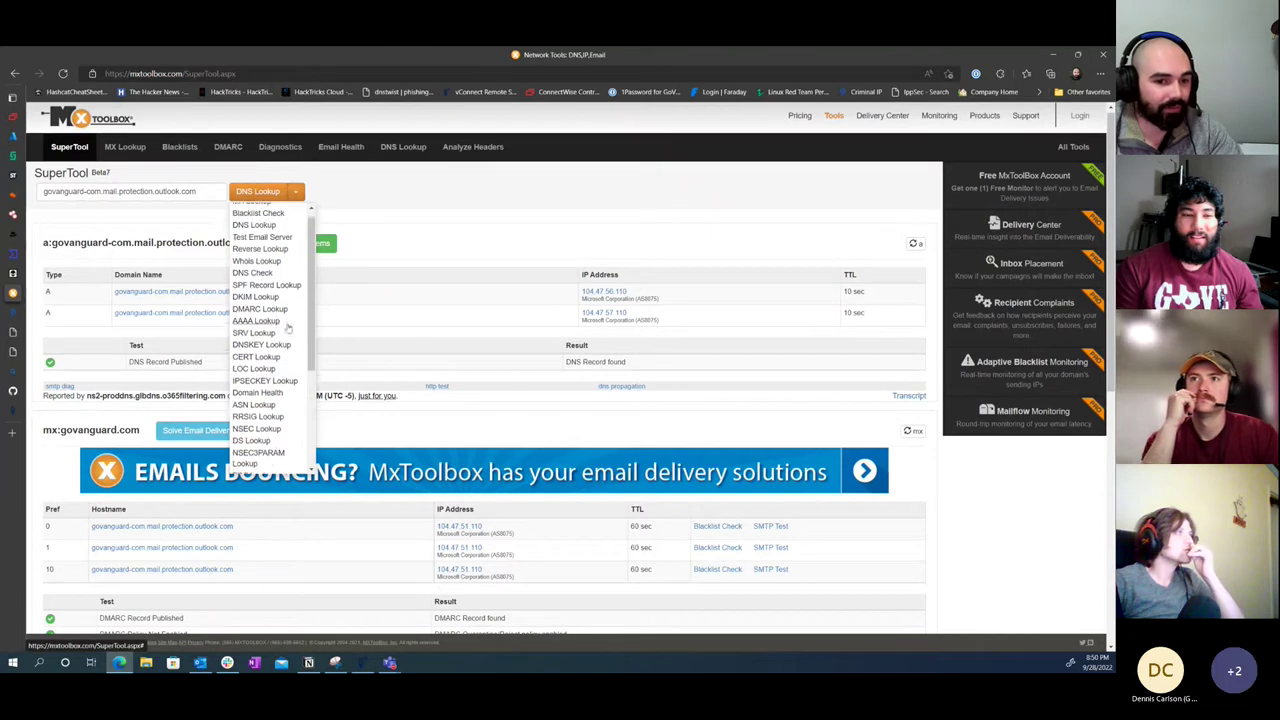
{"action": "key", "text": "Escape"}
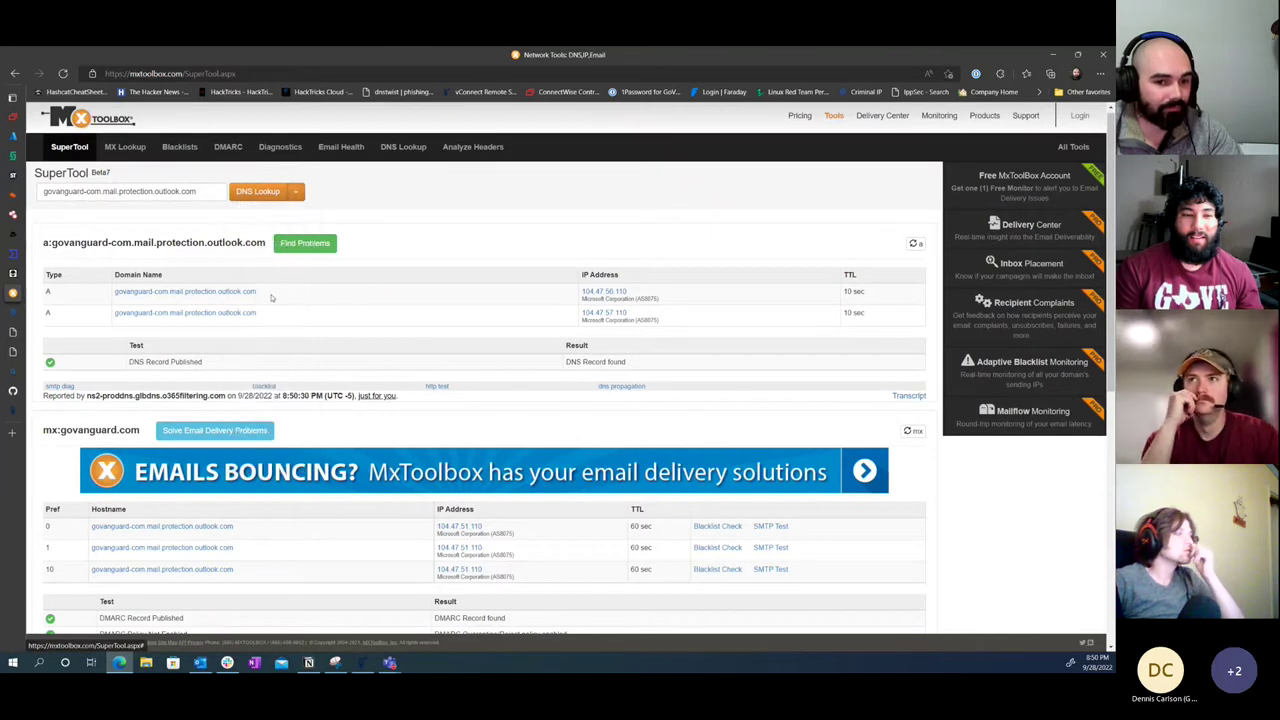
{"action": "left_click", "coordinate": [295, 191]}
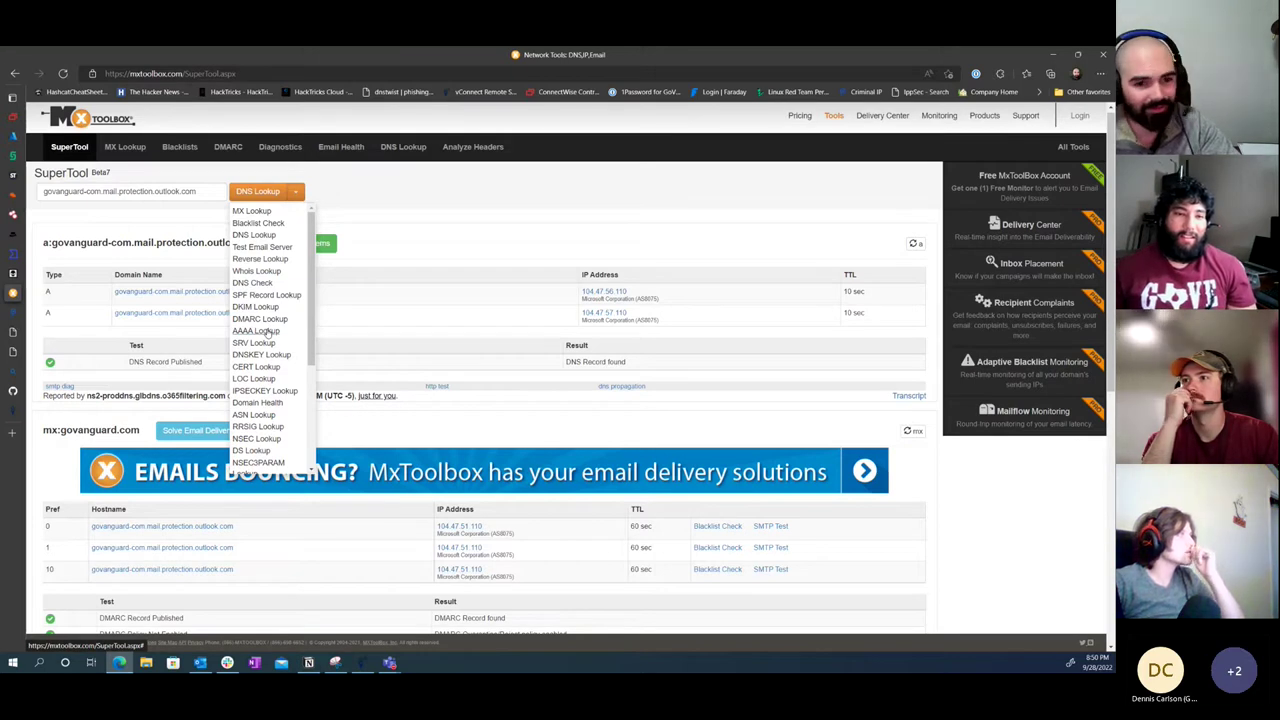
{"action": "left_click", "coordinate": [205, 192]}
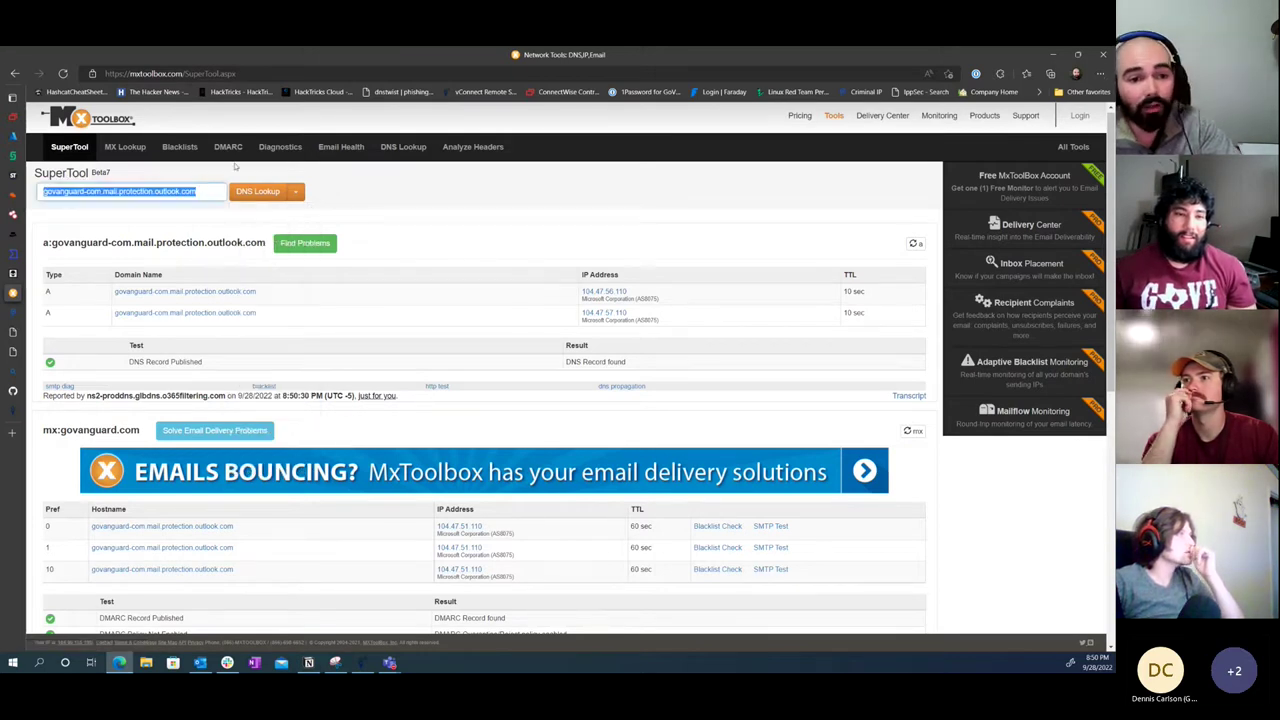
{"action": "left_click", "coordinate": [180, 147]}
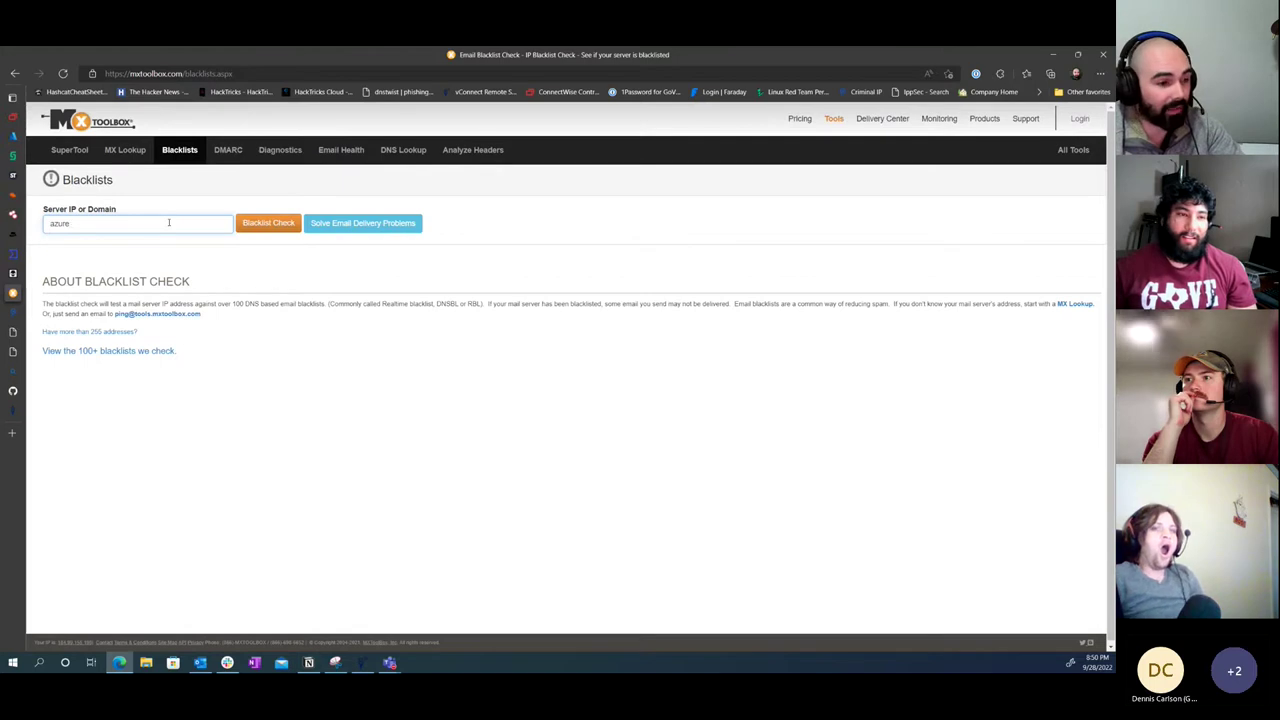
- Check azure-microsoft.com against 91 blacklists (0 listings), then move to Criminal IP Domain Search
{"action": "left_click", "coordinate": [169, 222]}
{"action": "type", "text": "azure-microsoft.com"}
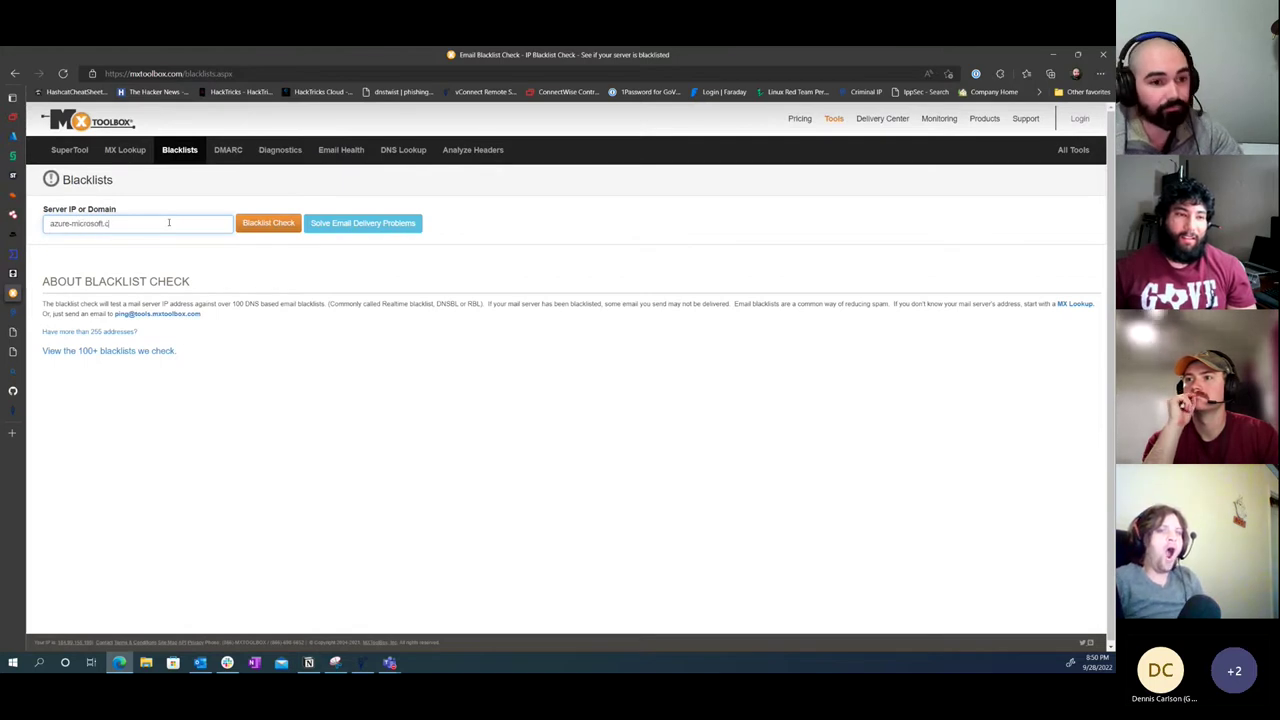
{"action": "key", "text": "Return"}
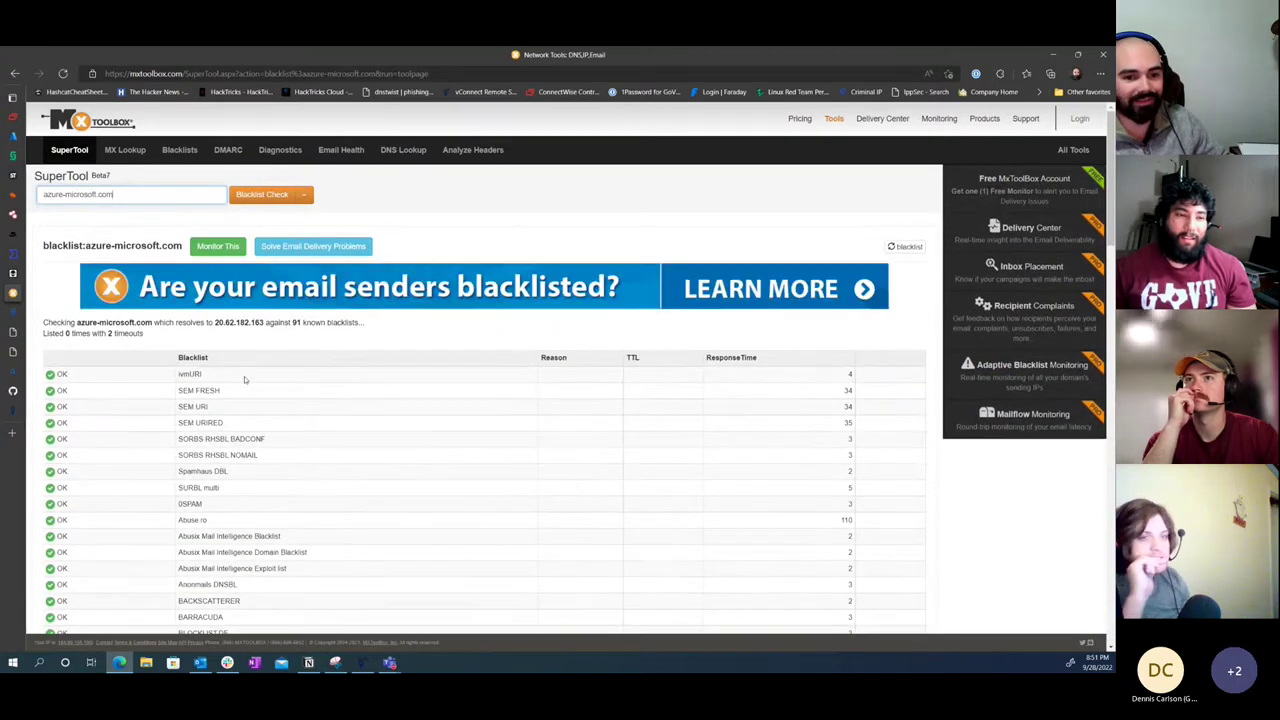
{"action": "scroll", "coordinate": [233, 381], "scroll_direction": "down", "scroll_amount": 1}
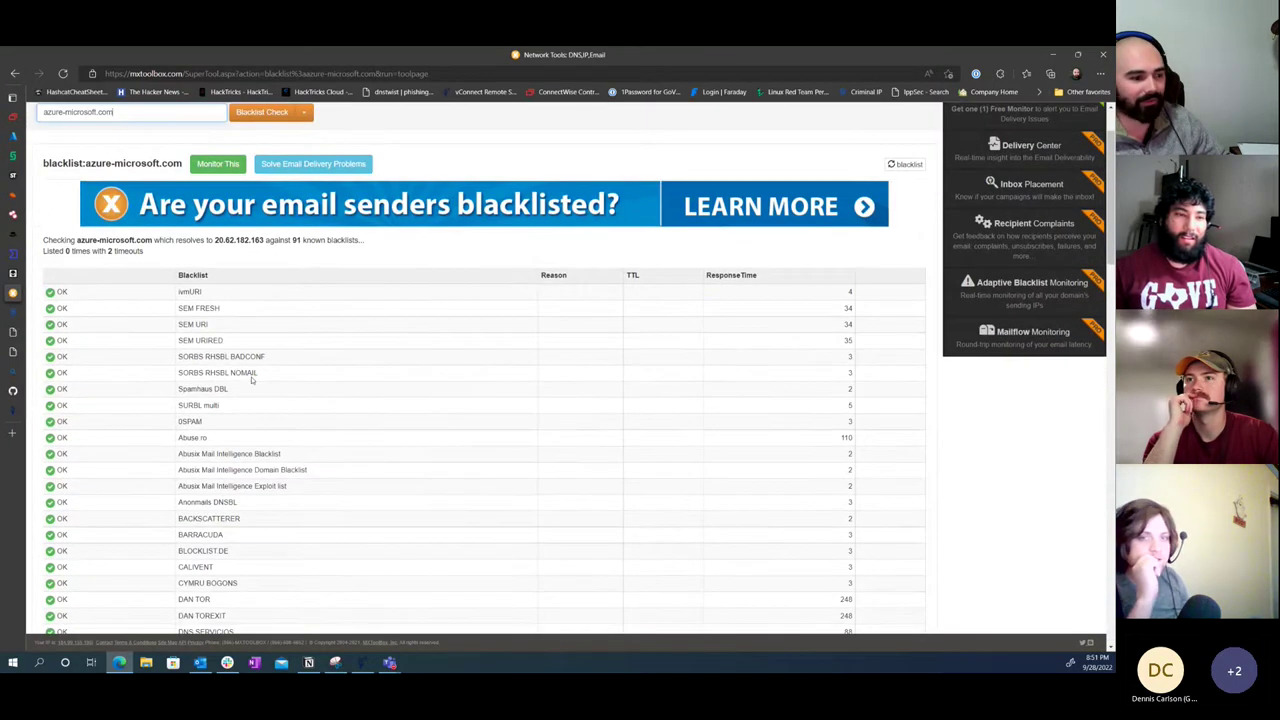
{"action": "scroll", "coordinate": [252, 379], "scroll_direction": "down", "scroll_amount": 3}
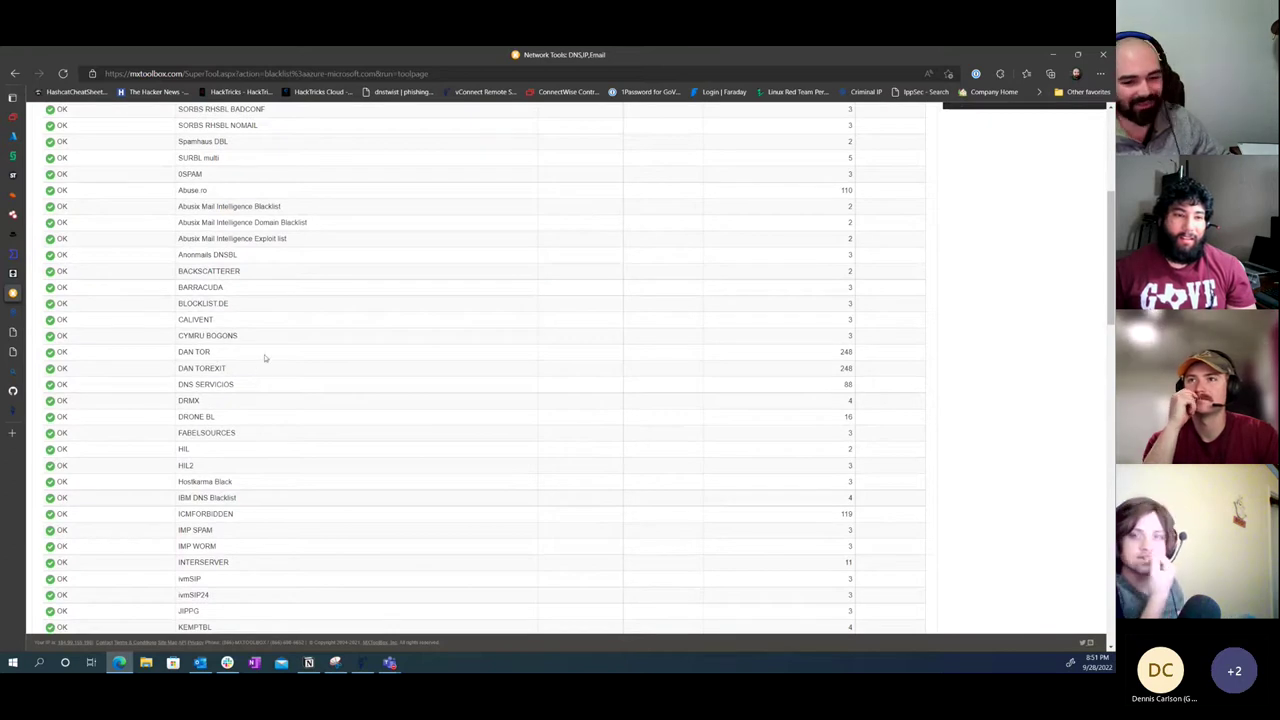
{"action": "scroll", "coordinate": [275, 368], "scroll_direction": "down", "scroll_amount": 4}
{"action": "scroll", "coordinate": [282, 371], "scroll_direction": "down", "scroll_amount": 8}
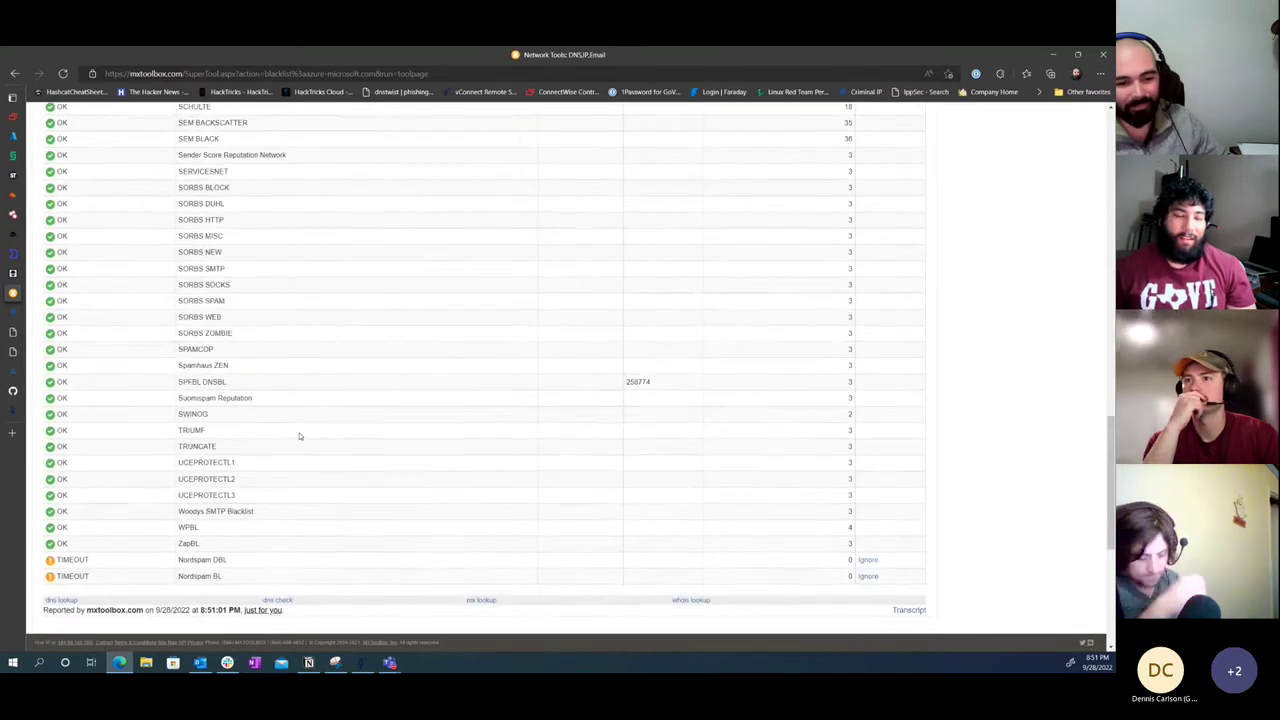
{"action": "scroll", "coordinate": [299, 436], "scroll_direction": "up", "scroll_amount": 15}
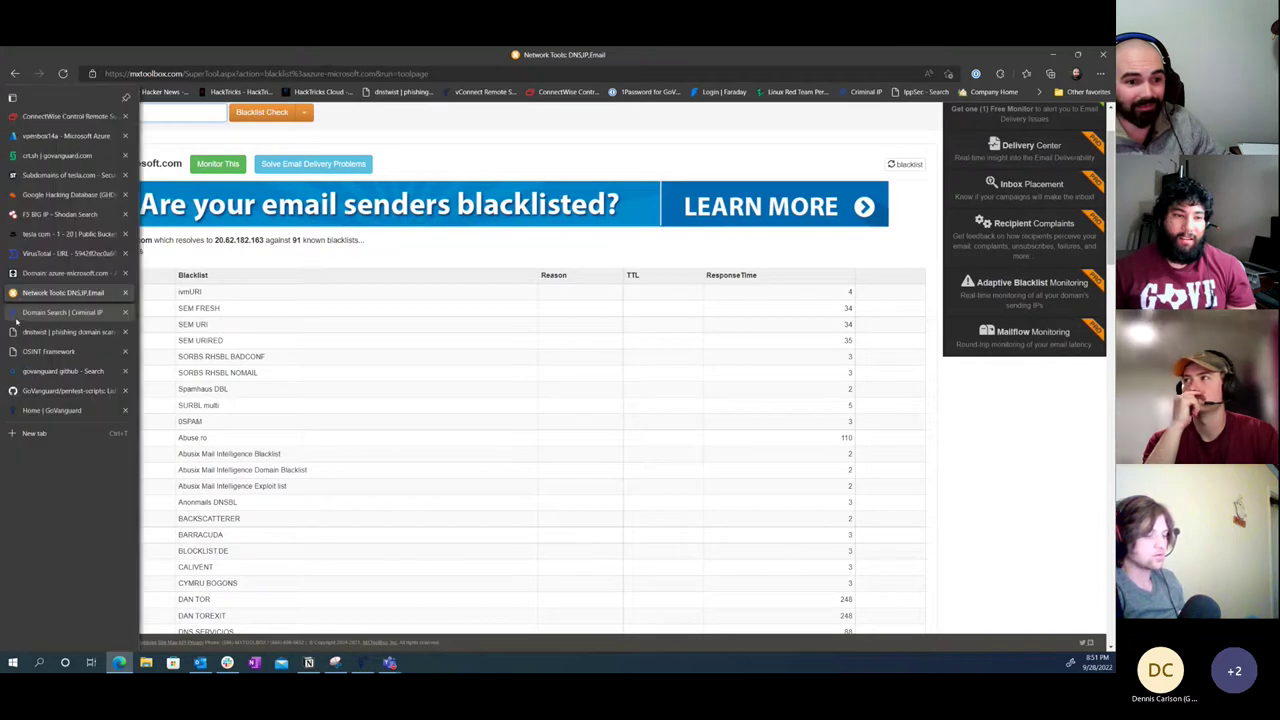
{"action": "left_click", "coordinate": [16, 316]}
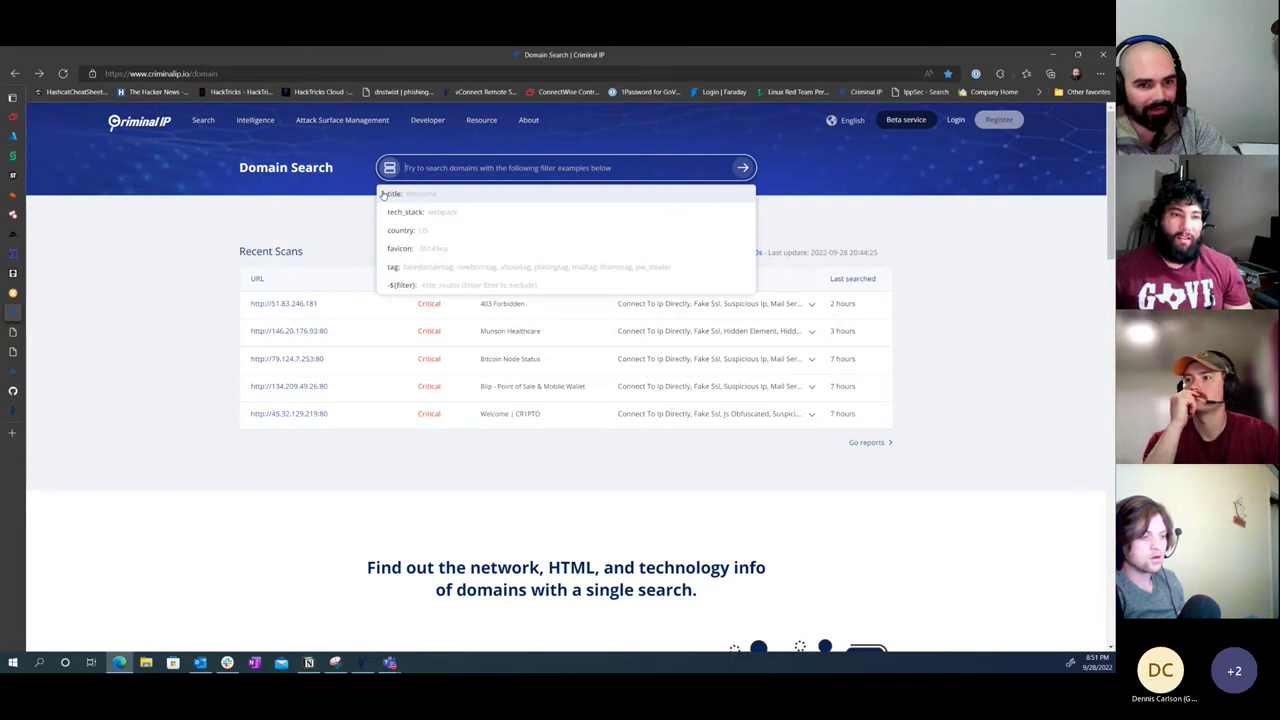
- Search Criminal IP domains for azure-microsoft.com, which returns no matching results
{"action": "type", "text": "azuew"}
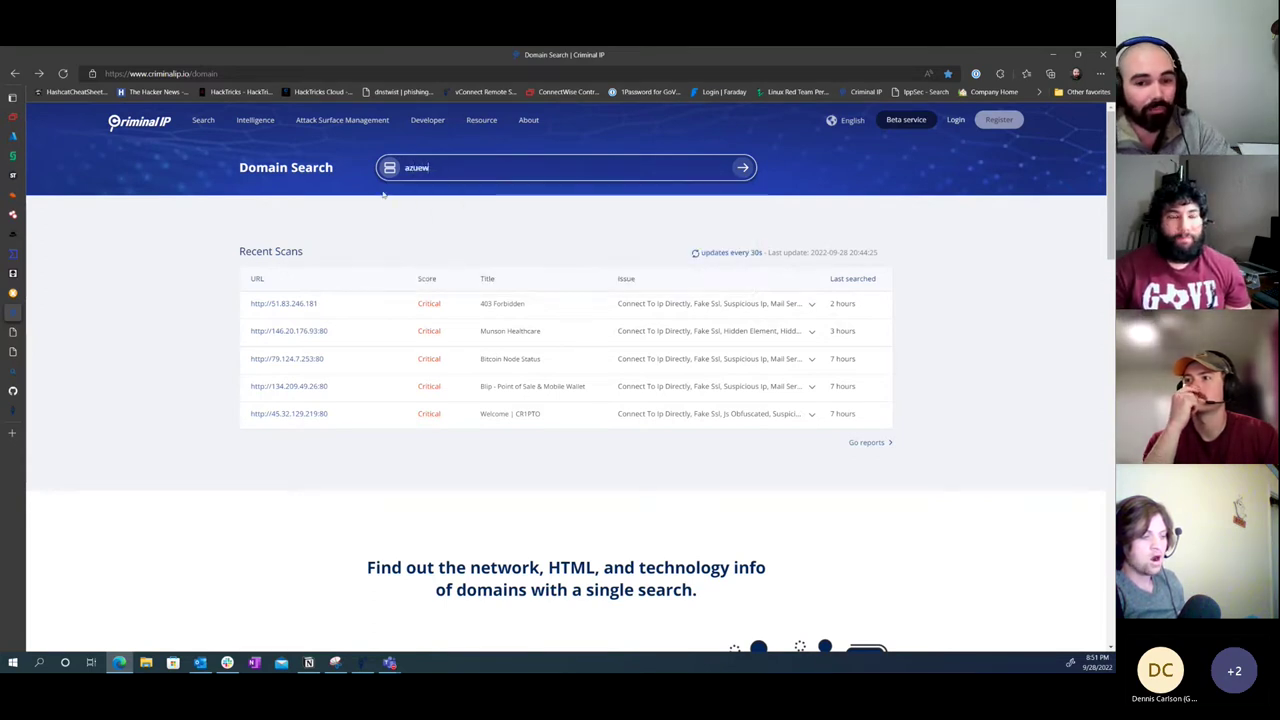
{"action": "key", "text": "BackSpace"}
{"action": "key", "text": "BackSpace"}
{"action": "key", "text": "BackSpace"}
{"action": "key", "text": "BackSpace"}
{"action": "type", "text": "zur"}
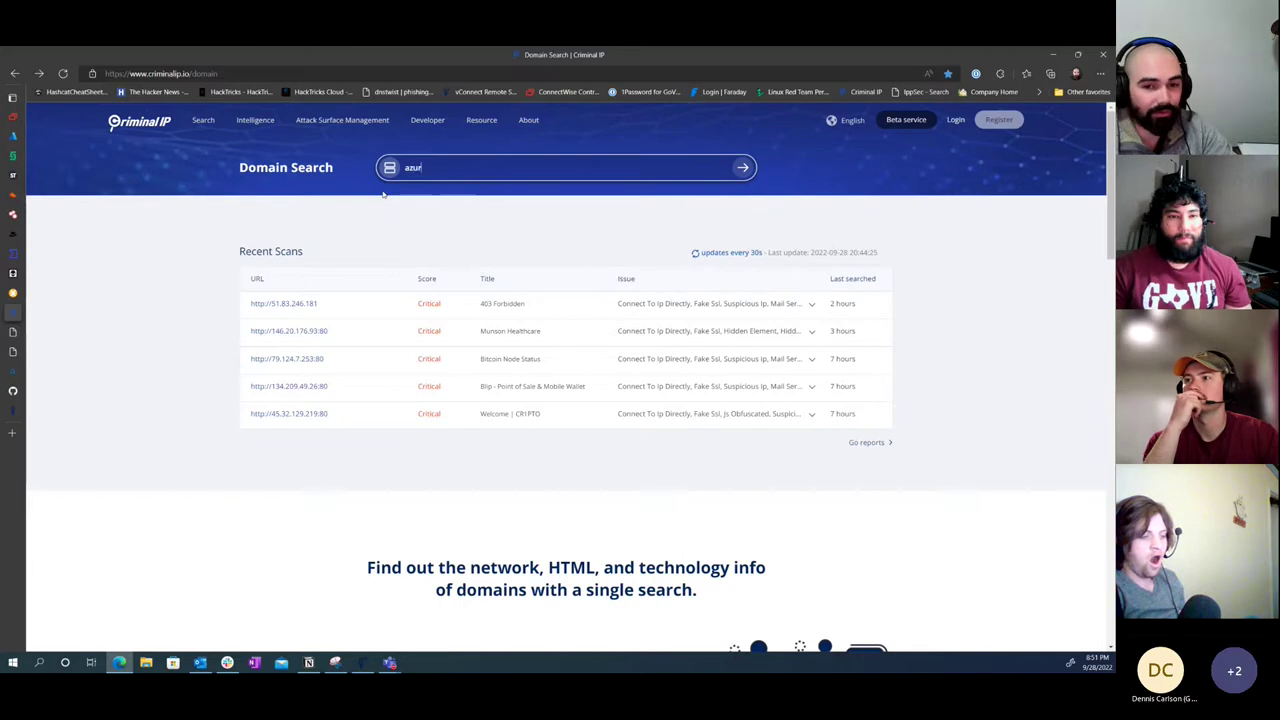
{"action": "type", "text": "e-micro"}
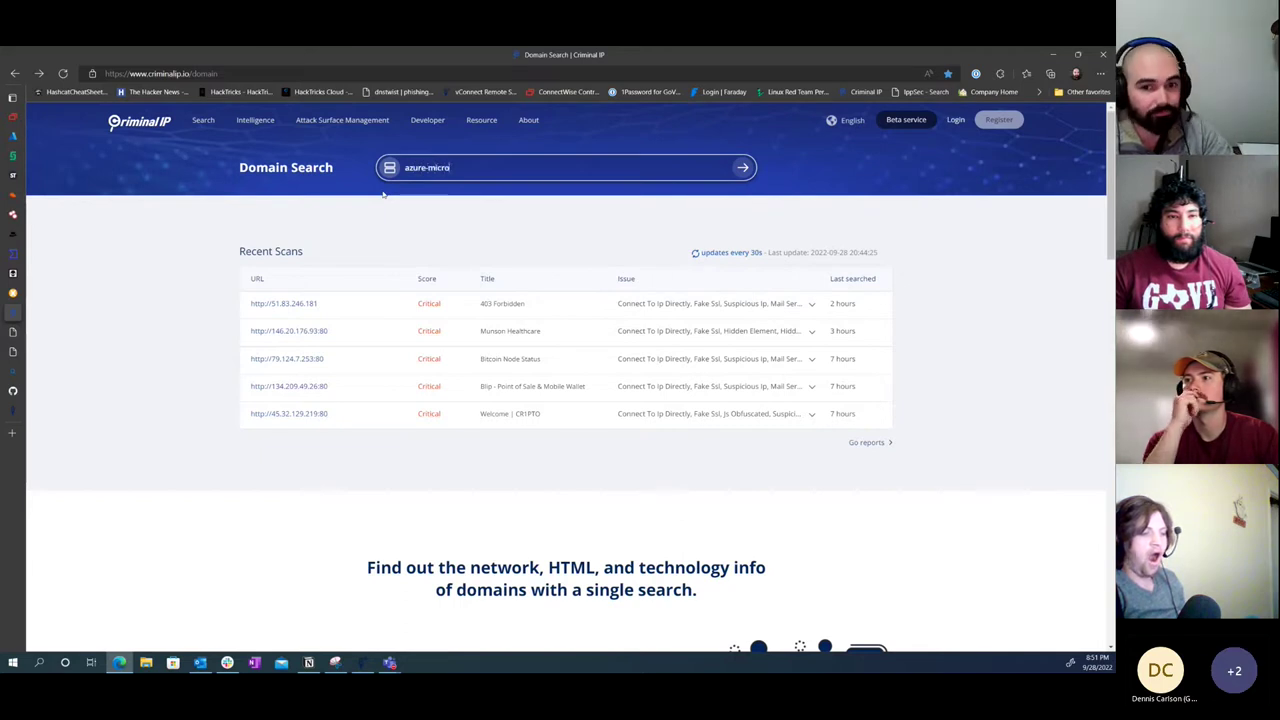
{"action": "type", "text": "soft.com"}
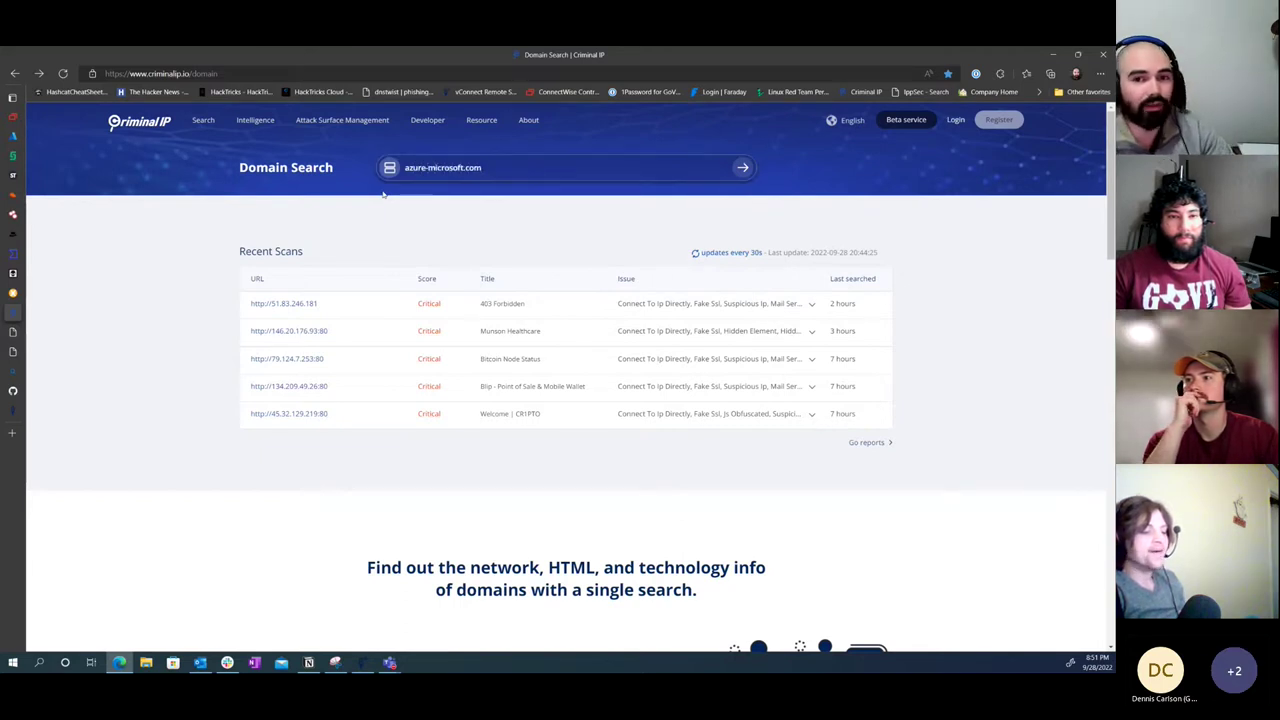
{"action": "left_click", "coordinate": [742, 168]}
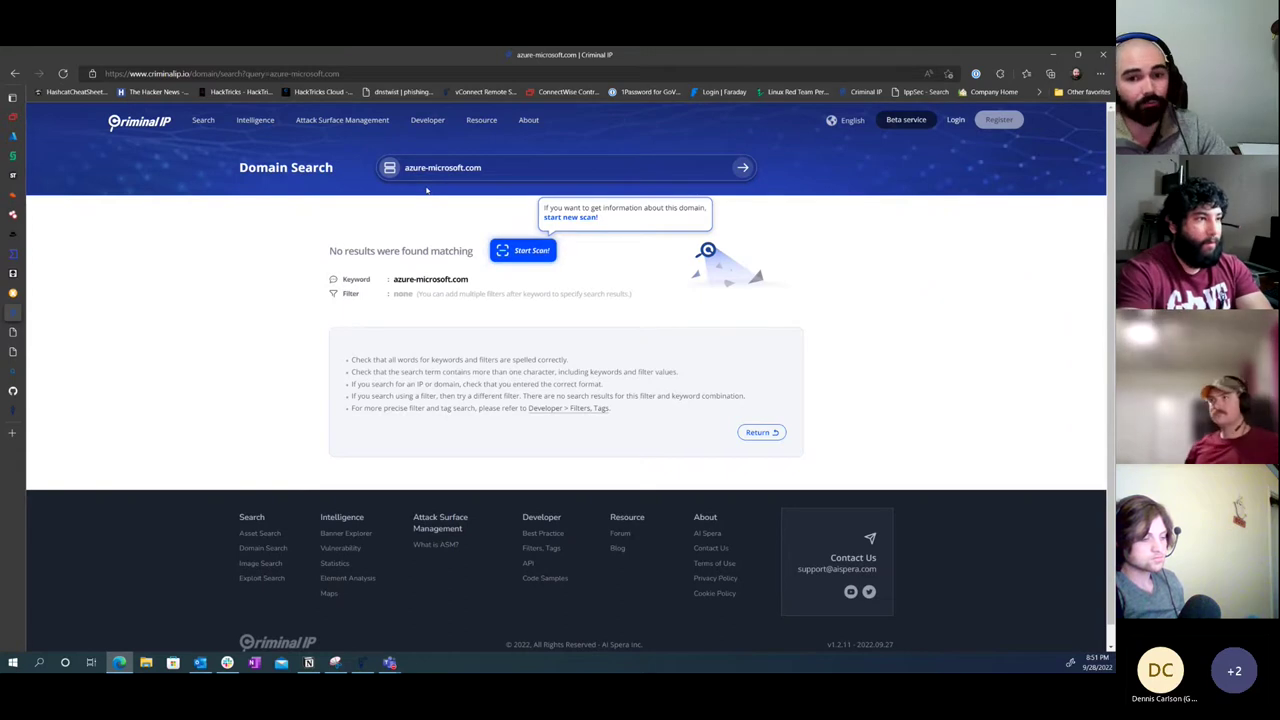
{"action": "triple_click", "coordinate": [506, 176]}
{"action": "type", "text": "gov"}
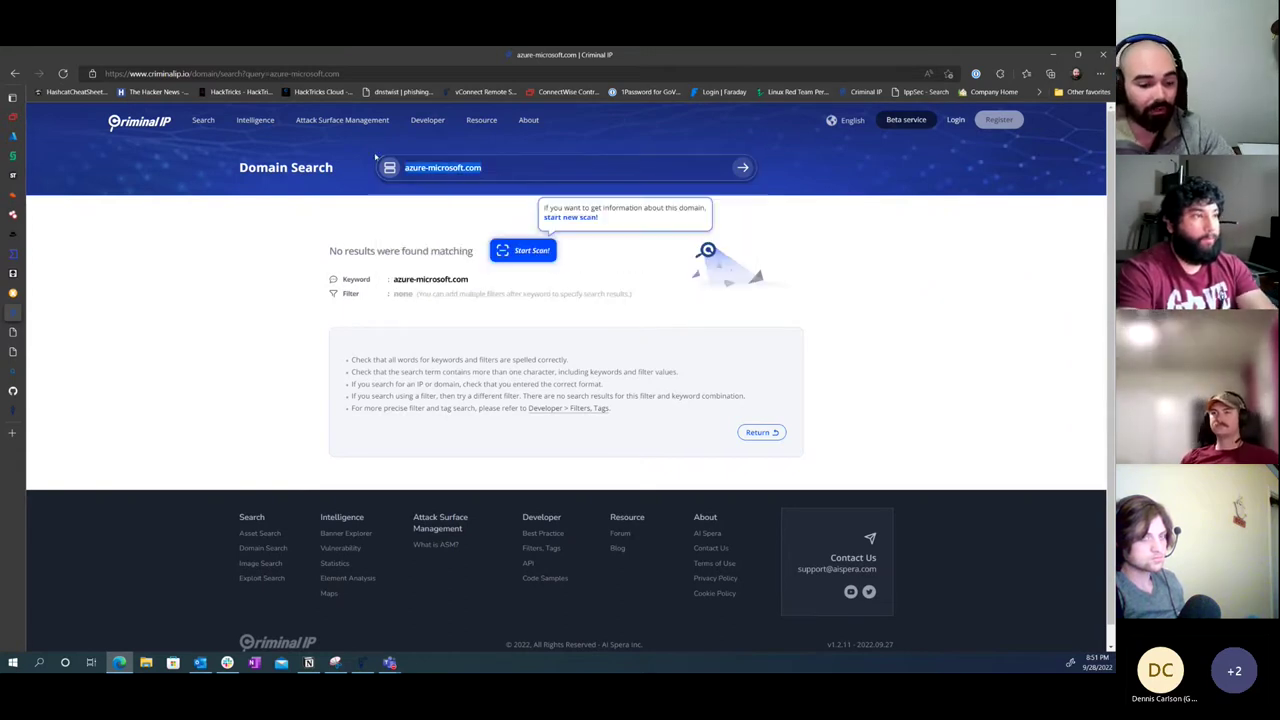
{"action": "type", "text": "anguard.co"}
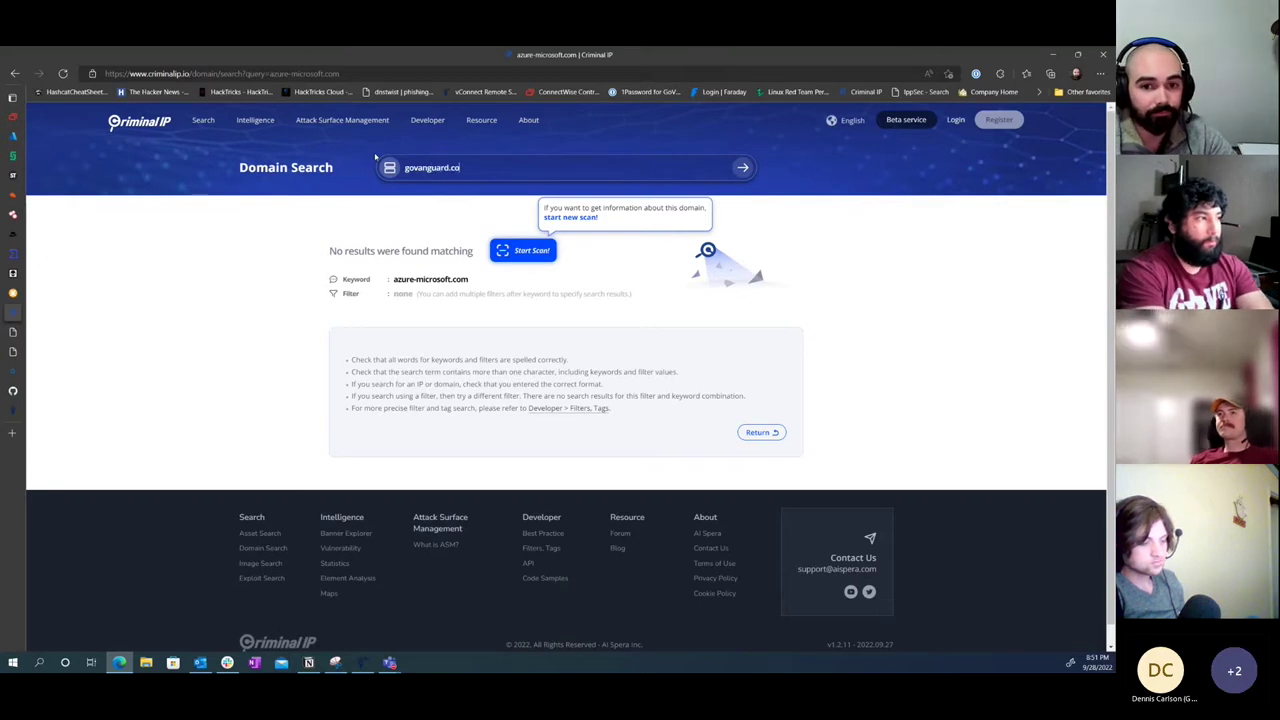
{"action": "key", "text": "BackSpace"}
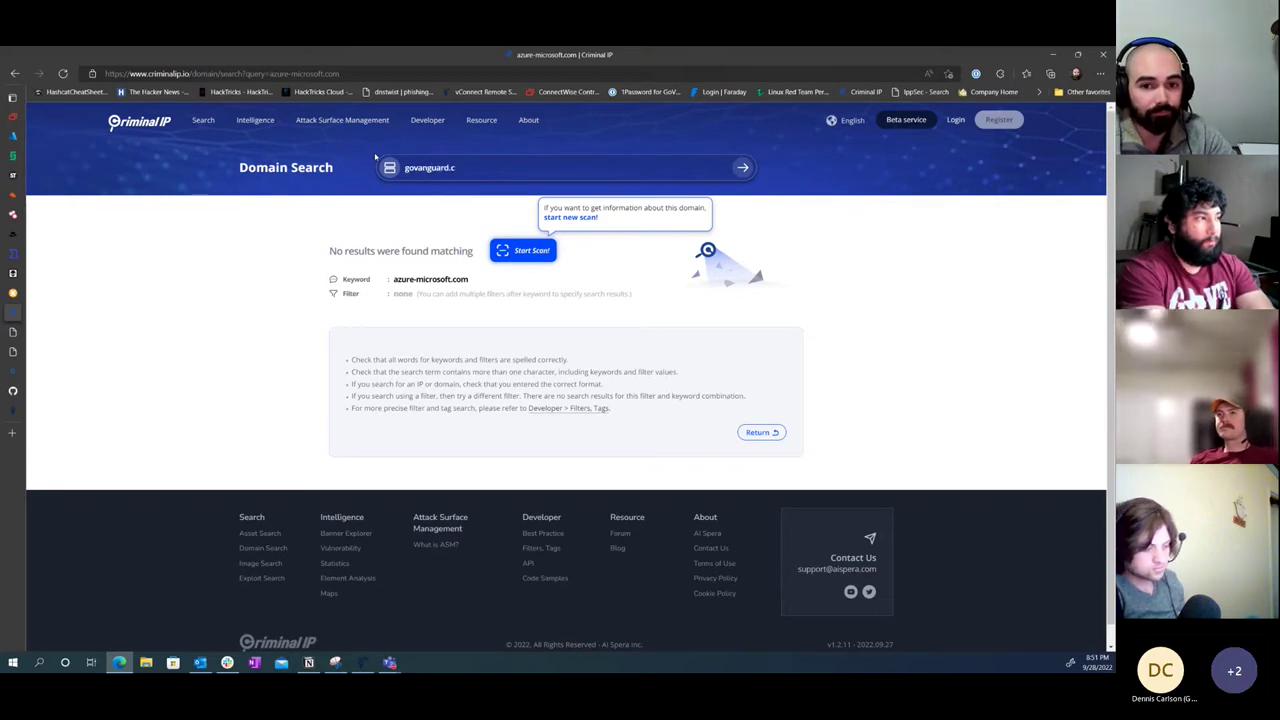
{"action": "type", "text": "m"}
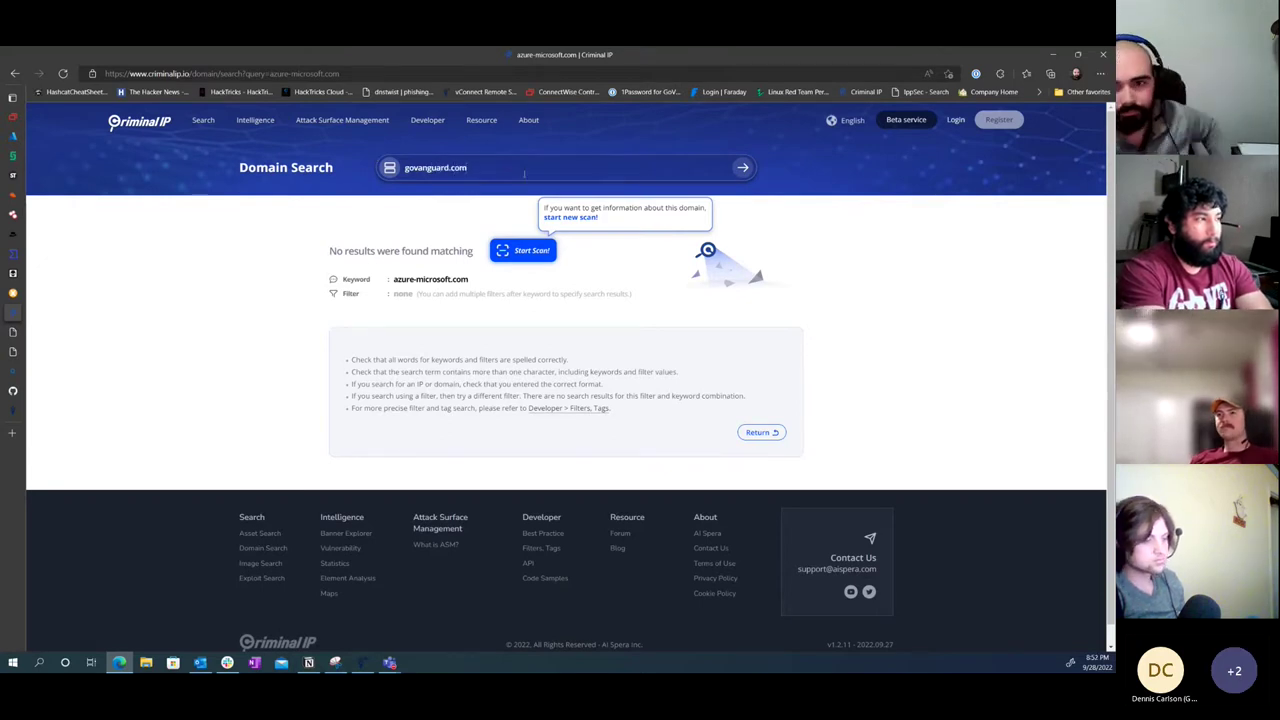
{"action": "key", "text": "Return"}
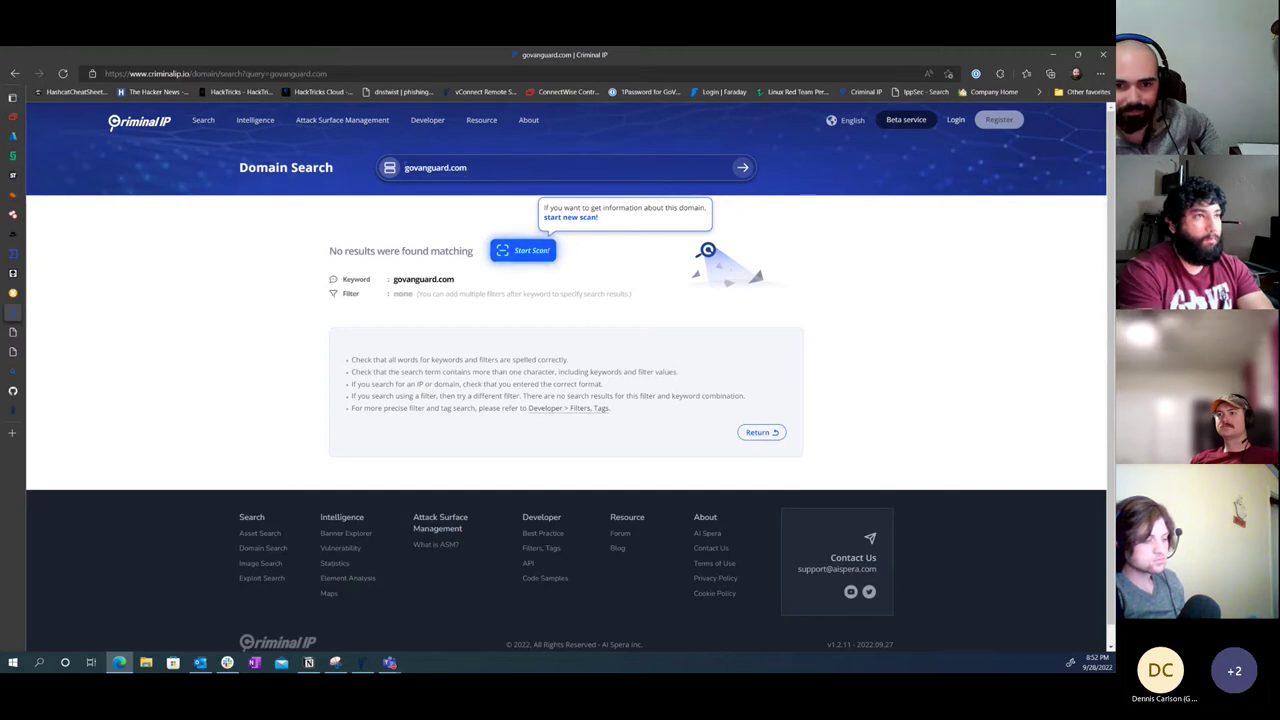
{"action": "left_click", "coordinate": [466, 170]}
{"action": "key", "text": "Home"}
{"action": "type", "text": "https://"}
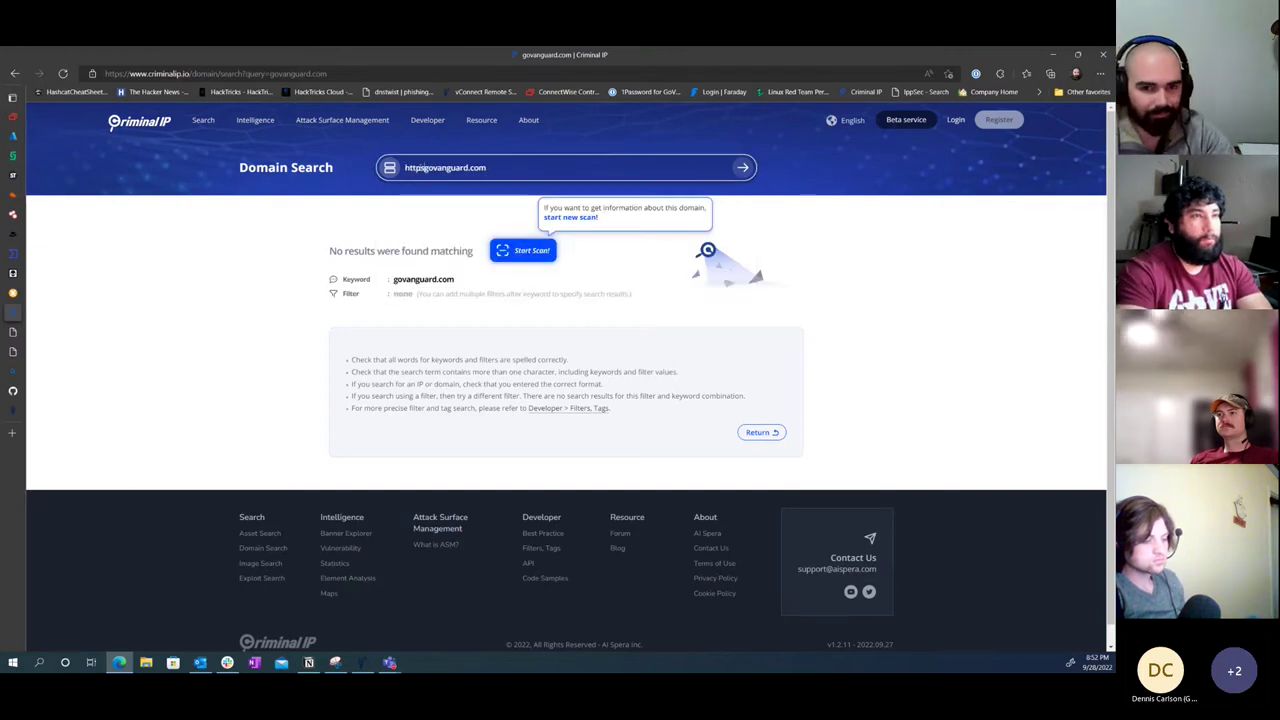
{"action": "type", "text": "//"}
{"action": "key", "text": "Return"}
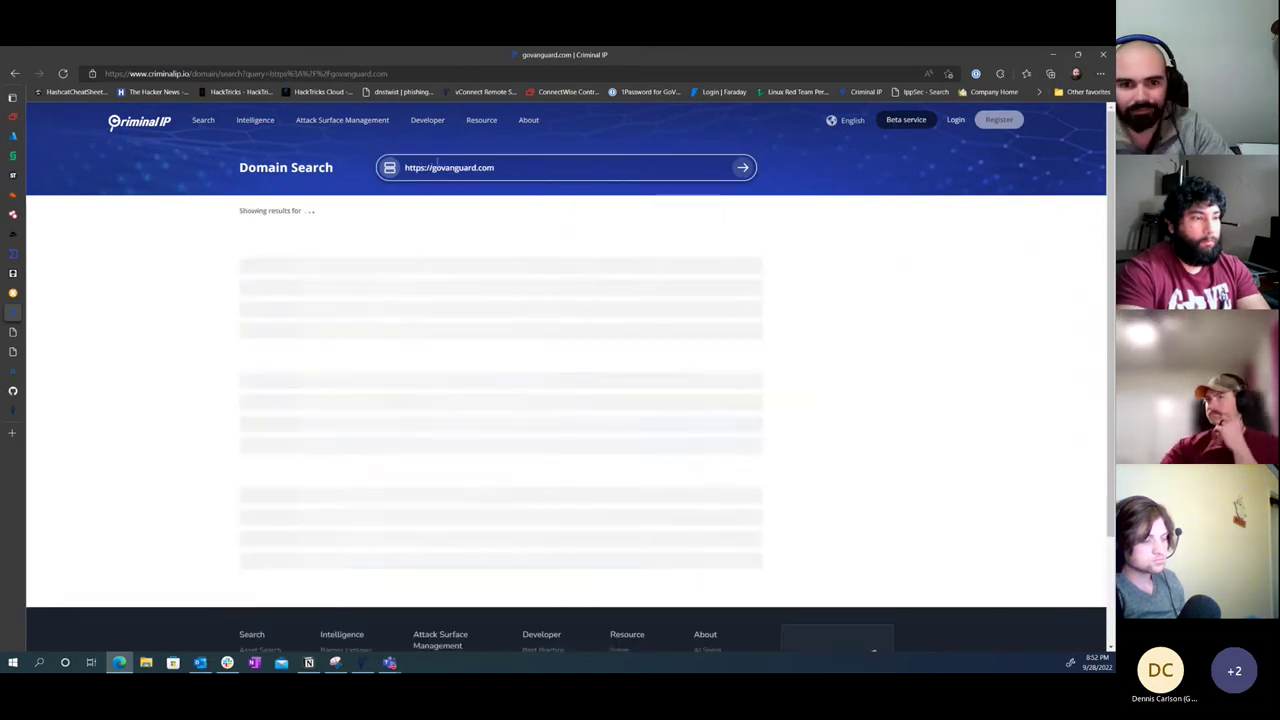
- Run a Domain Search for tesla.com, clear the query, and switch to dnstwist
{"action": "mouse_move", "coordinate": [197, 125]}
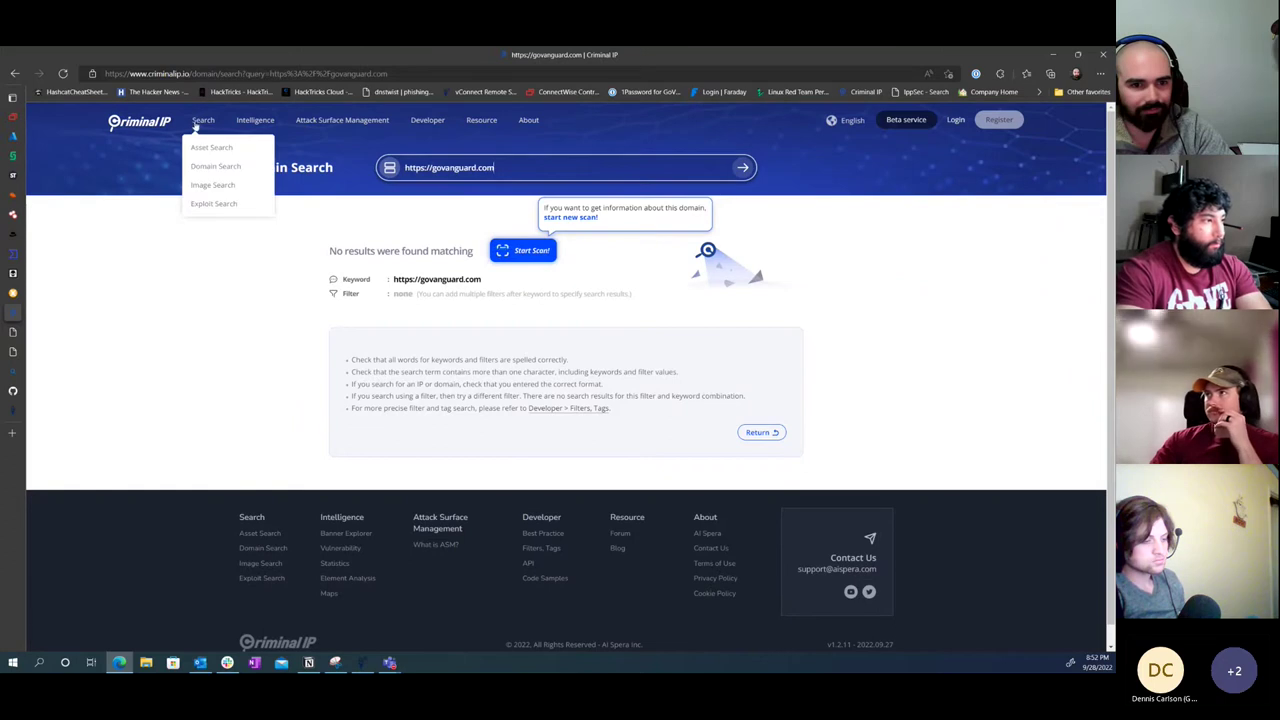
{"action": "left_click", "coordinate": [203, 165]}
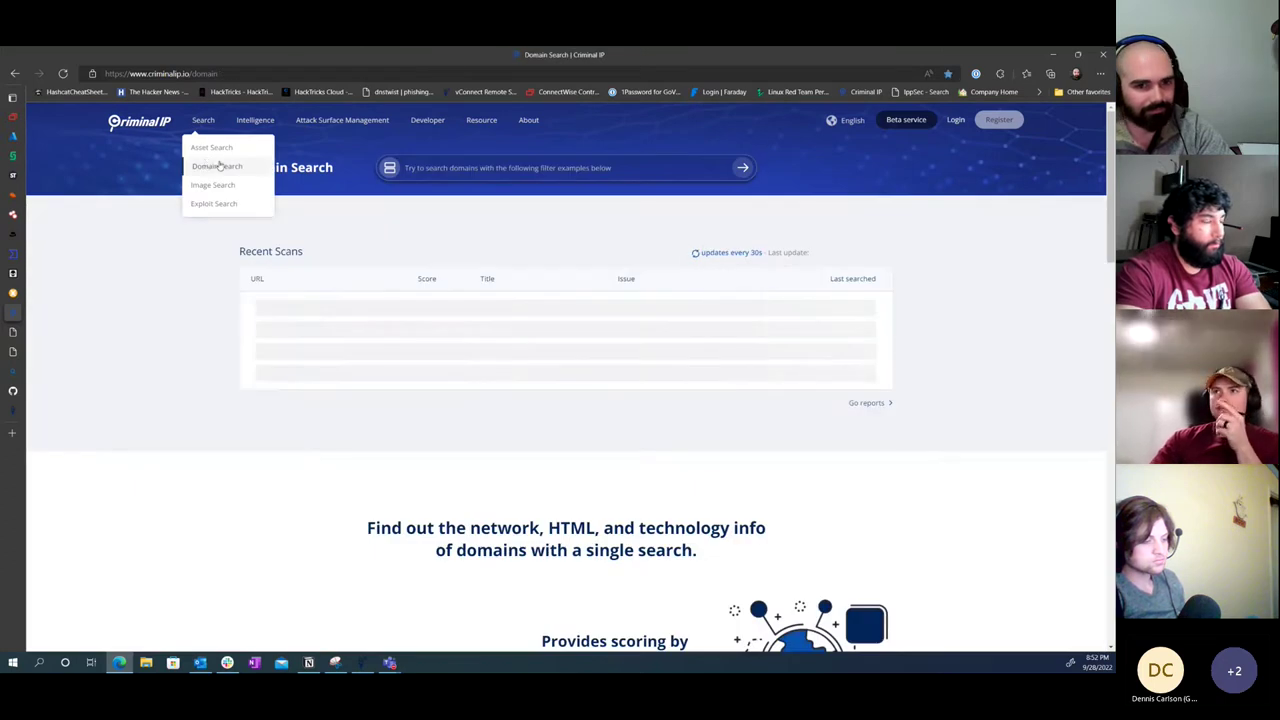
{"action": "left_click", "coordinate": [463, 169]}
{"action": "type", "text": "tesla.com"}
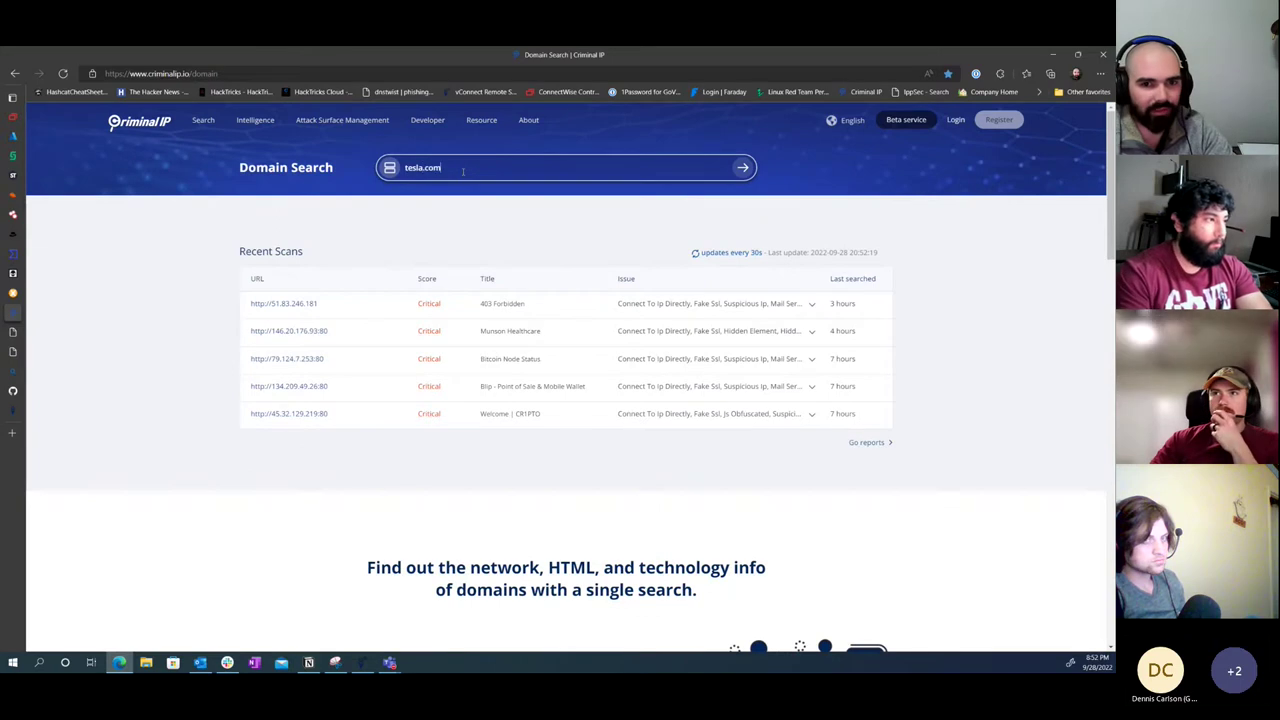
{"action": "key", "text": "Return"}
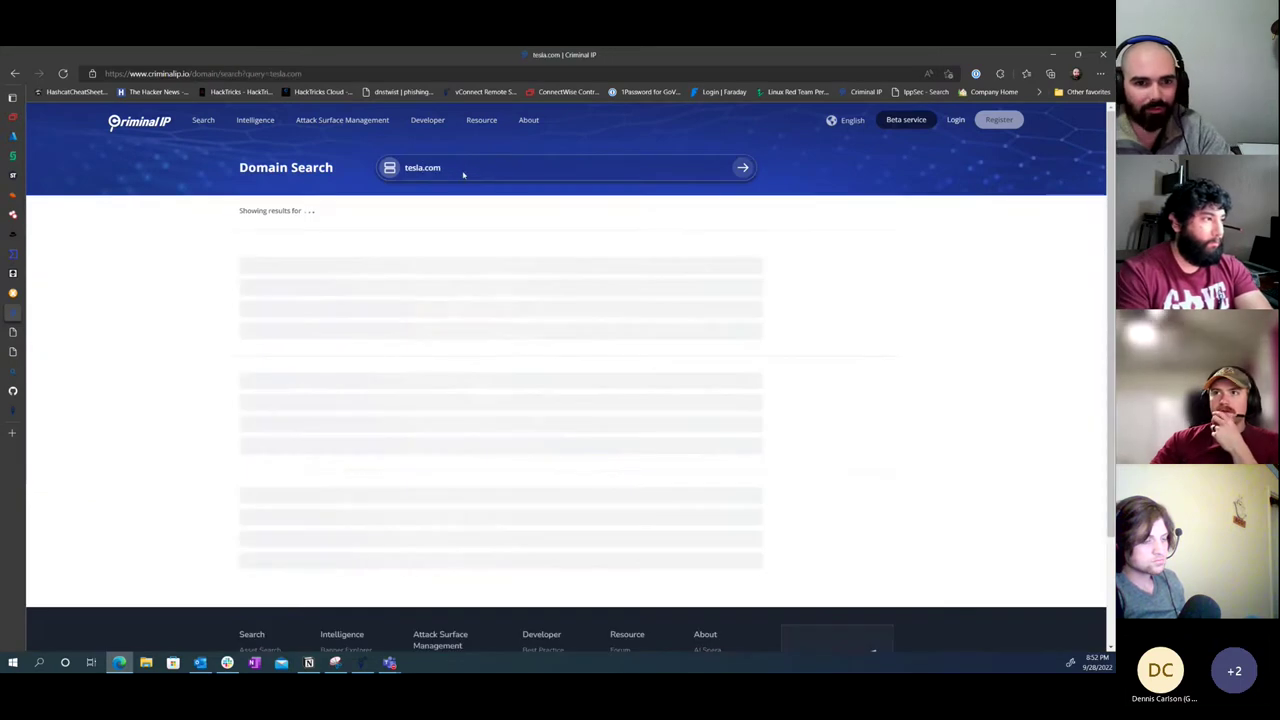
{"action": "left_click", "coordinate": [463, 170]}
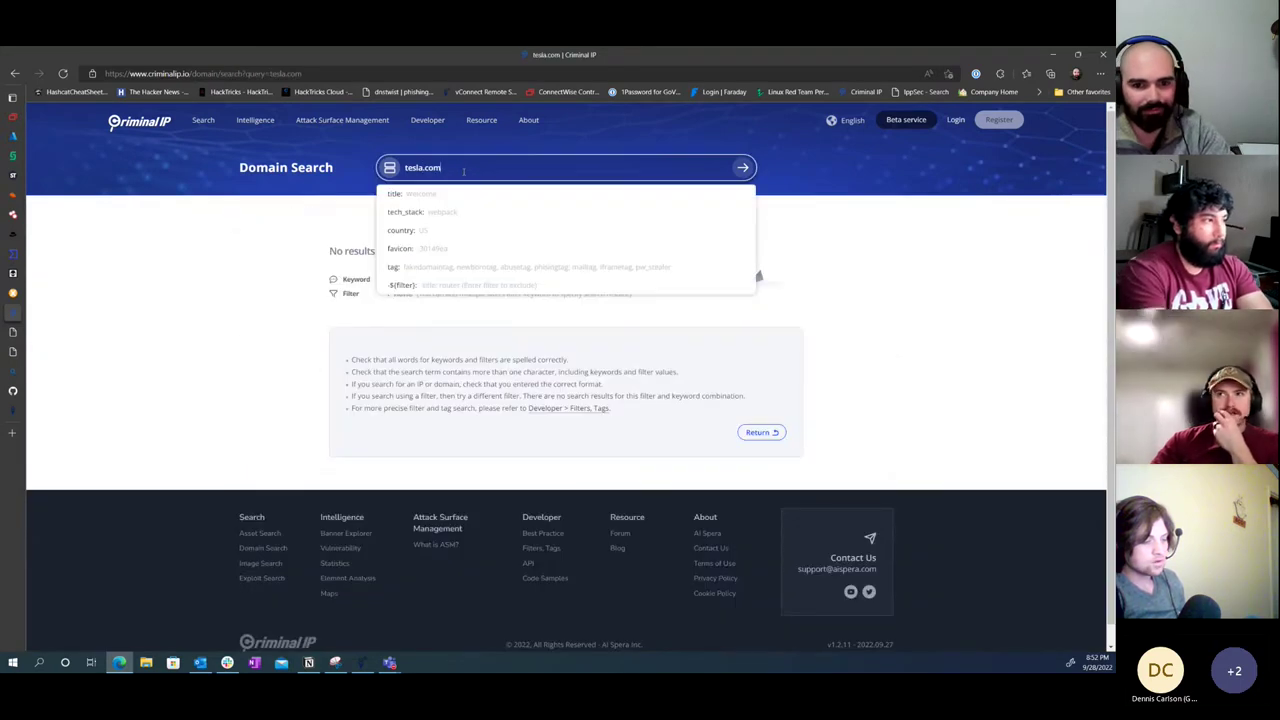
{"action": "left_click_drag", "start_coordinate": [463, 170], "coordinate": [366, 166]}
{"action": "key", "text": "BackSpace"}
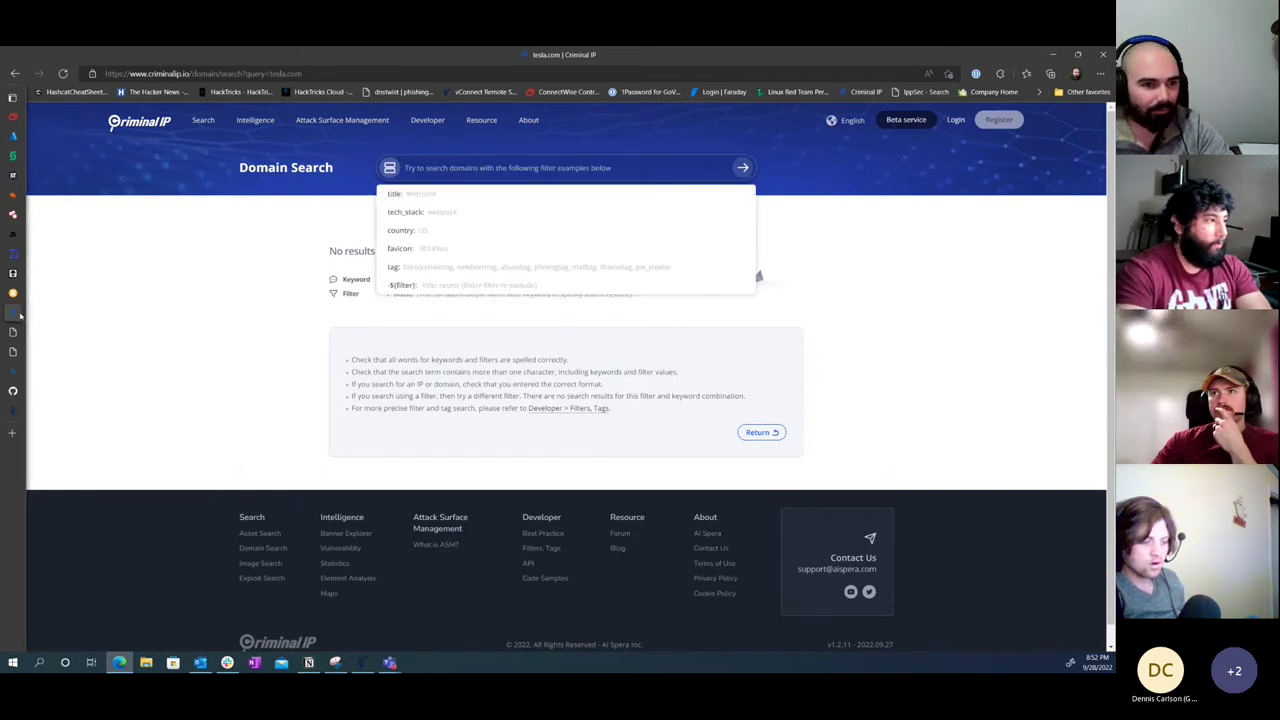
{"action": "mouse_move", "coordinate": [56, 311]}
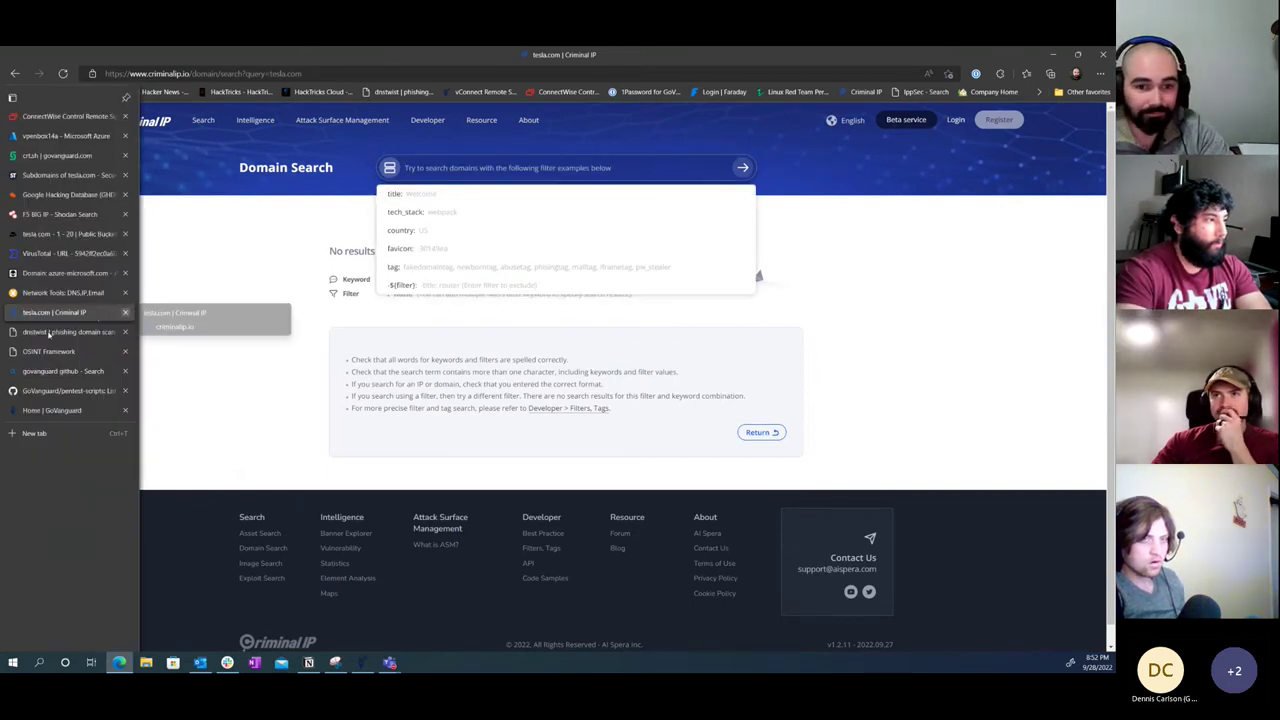
{"action": "left_click", "coordinate": [55, 332]}
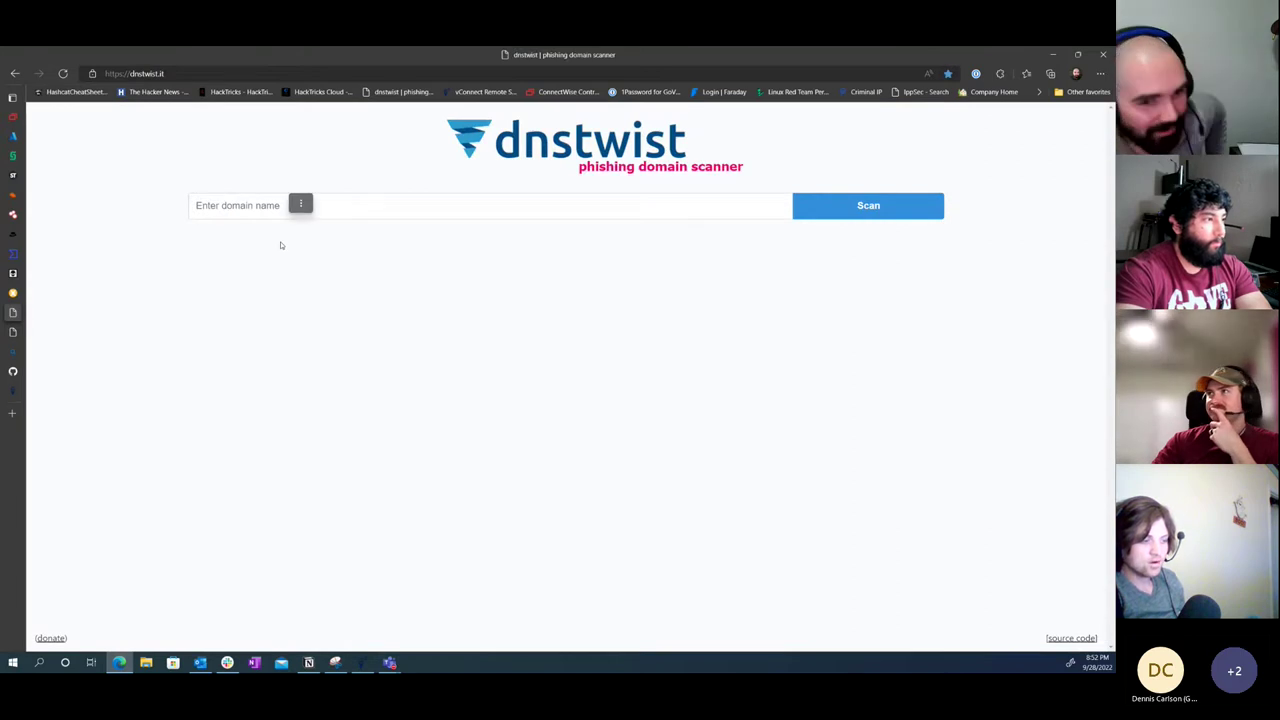
- Run a dnstwist scan of tesla.com: 1116 permutations checked, 188 registered
{"action": "left_click", "coordinate": [382, 212]}
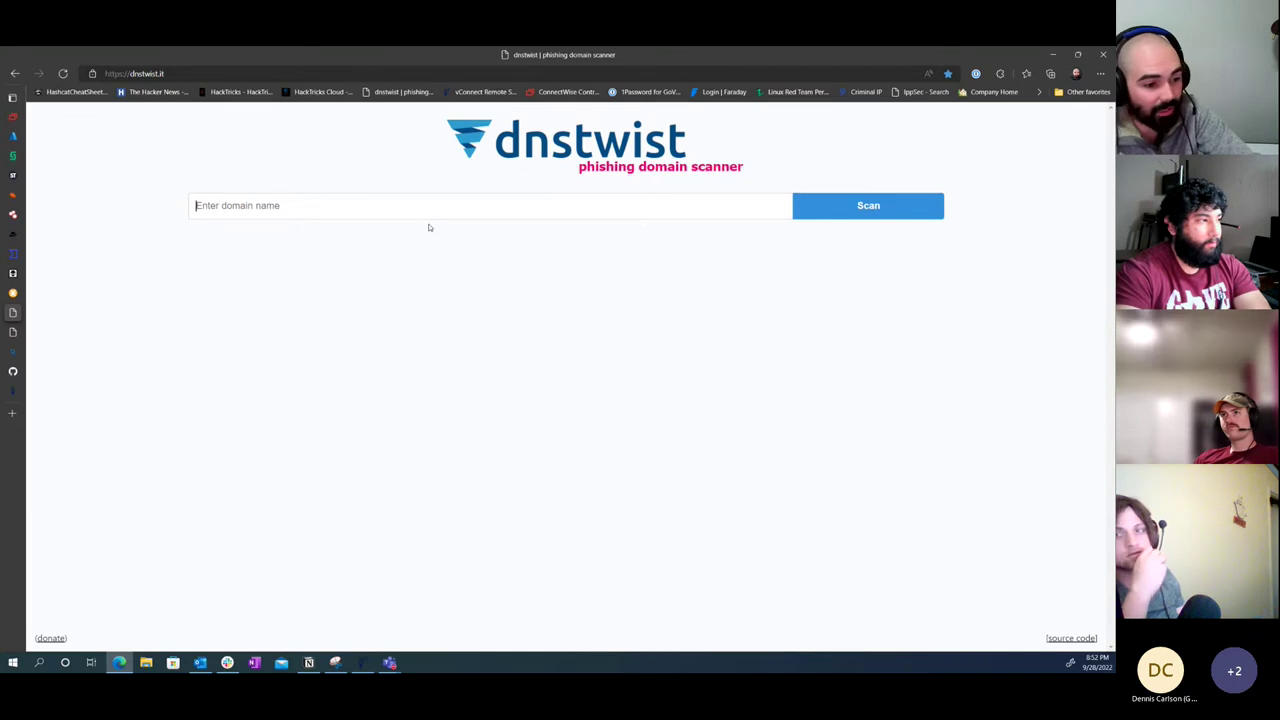
{"action": "type", "text": "t"}
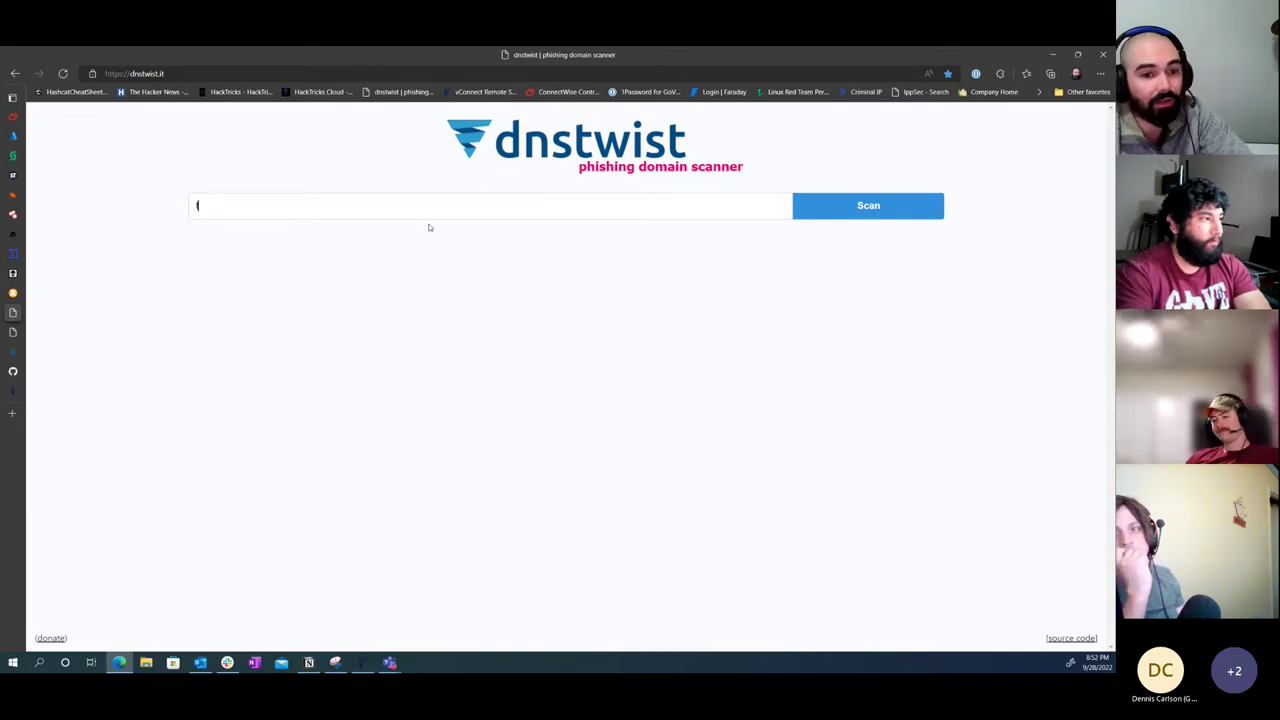
{"action": "type", "text": "esla.com"}
{"action": "key", "text": "Return"}
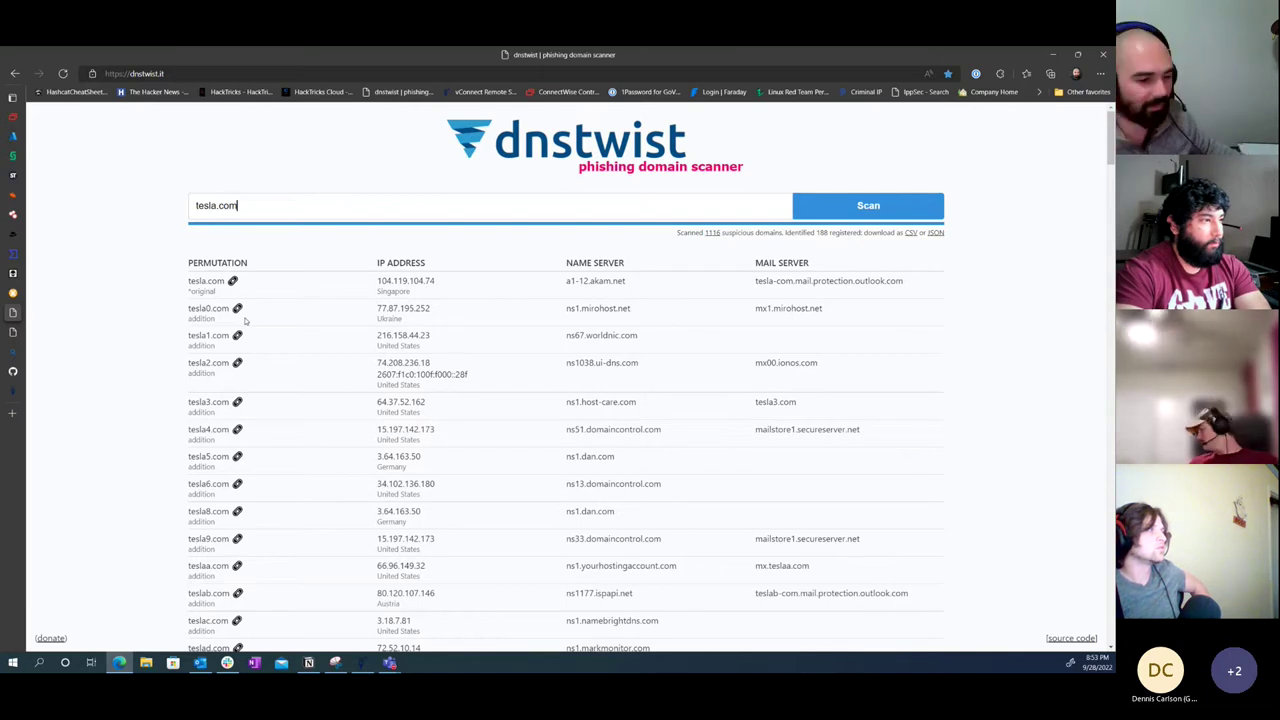
{"action": "scroll", "coordinate": [265, 350], "scroll_direction": "down", "scroll_amount": 1}
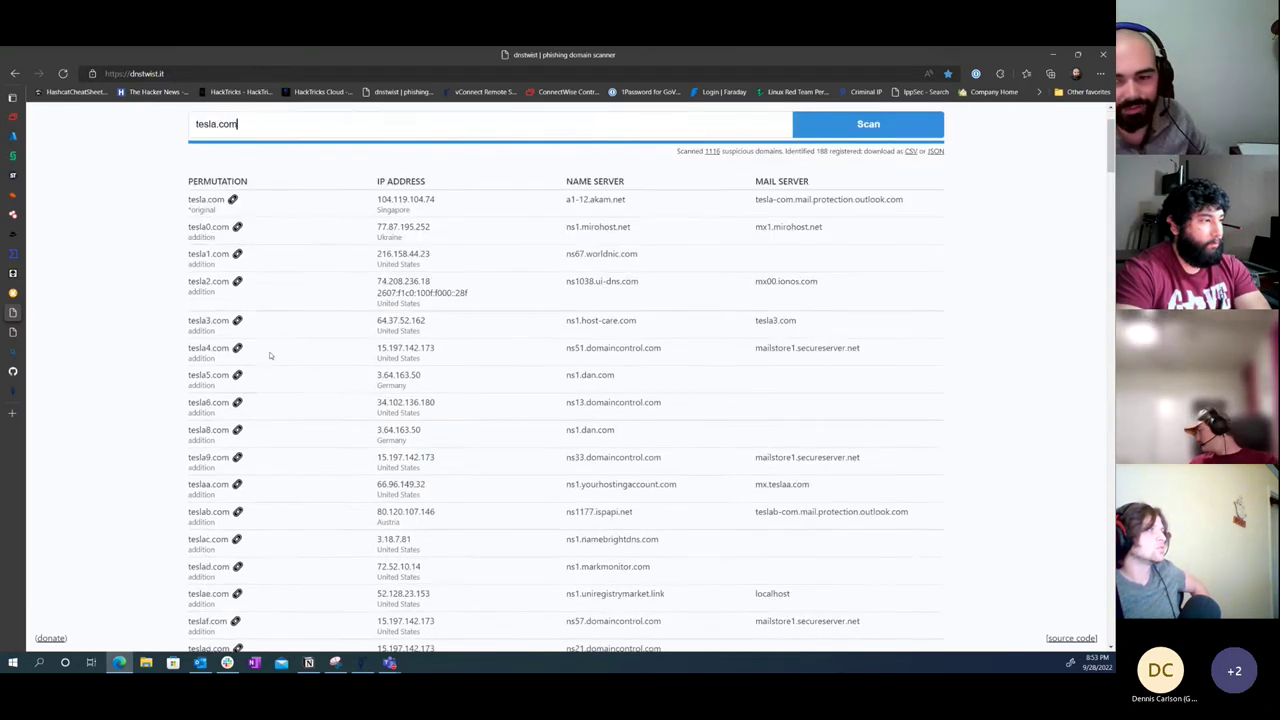
{"action": "scroll", "coordinate": [199, 277], "scroll_direction": "up", "scroll_amount": 1}
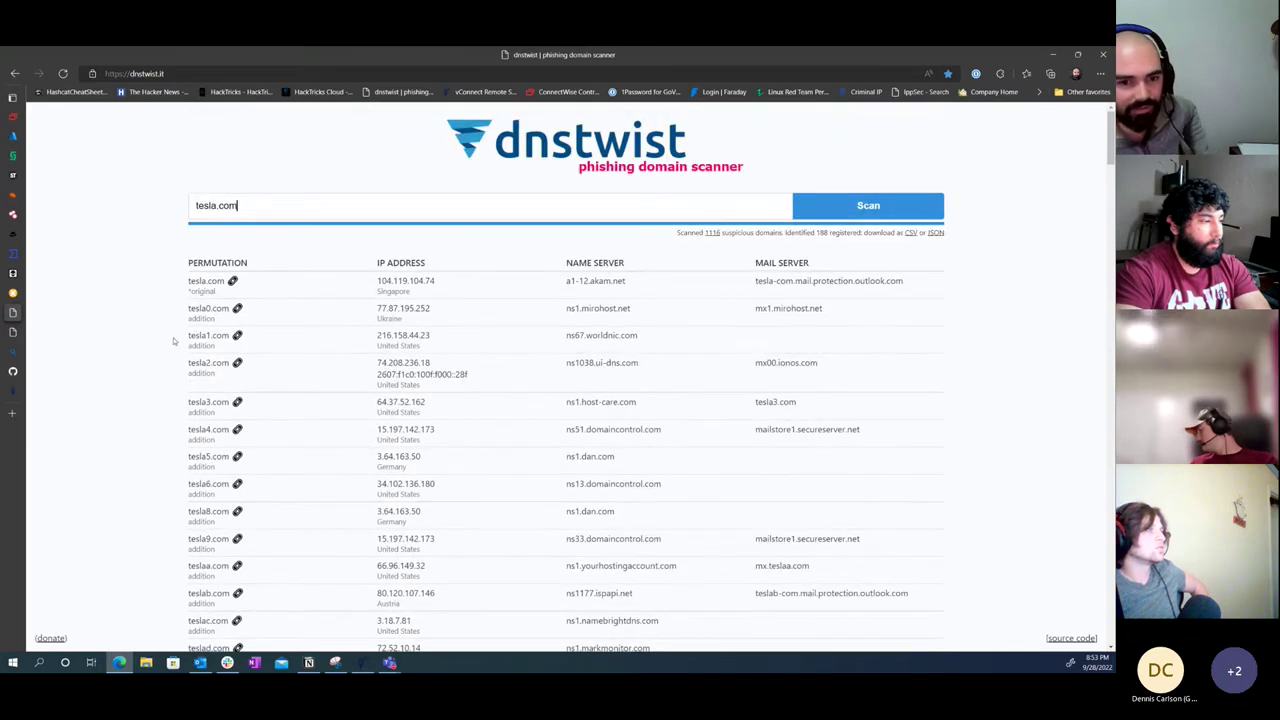
{"action": "scroll", "coordinate": [178, 330], "scroll_direction": "down", "scroll_amount": 1}
{"action": "scroll", "coordinate": [186, 314], "scroll_direction": "up", "scroll_amount": 1}
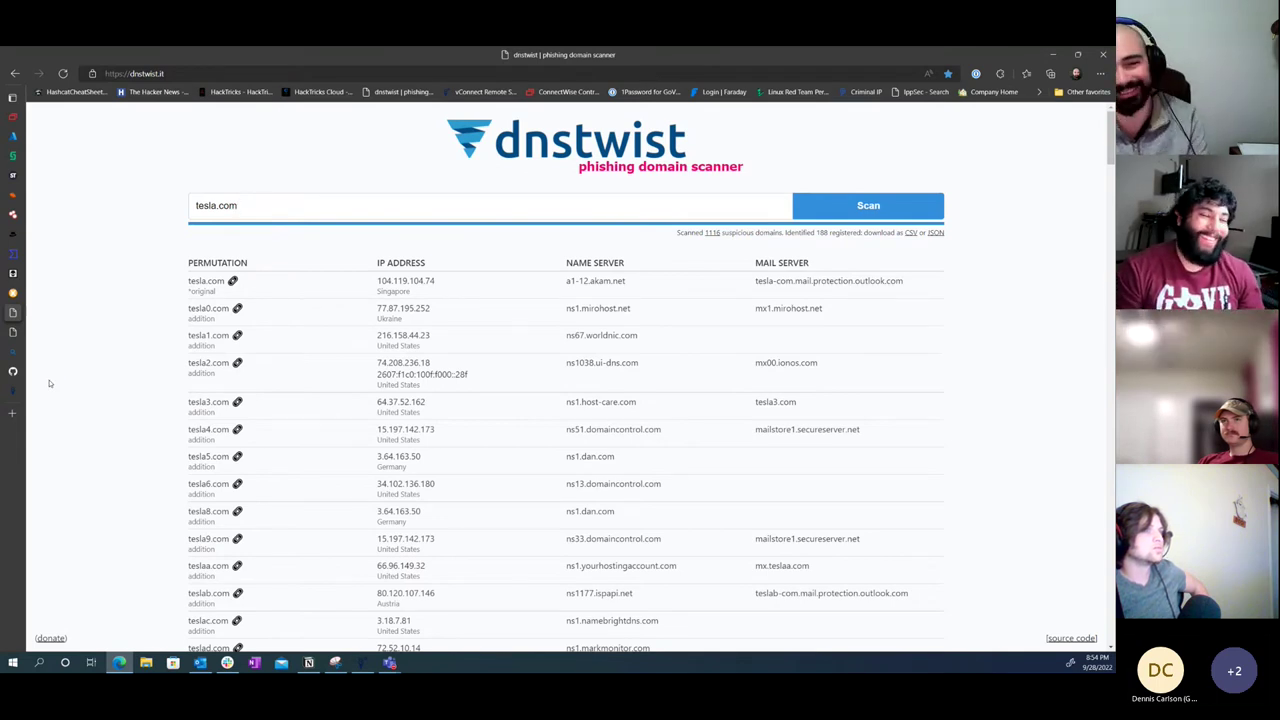
{"action": "mouse_move", "coordinate": [23, 390]}
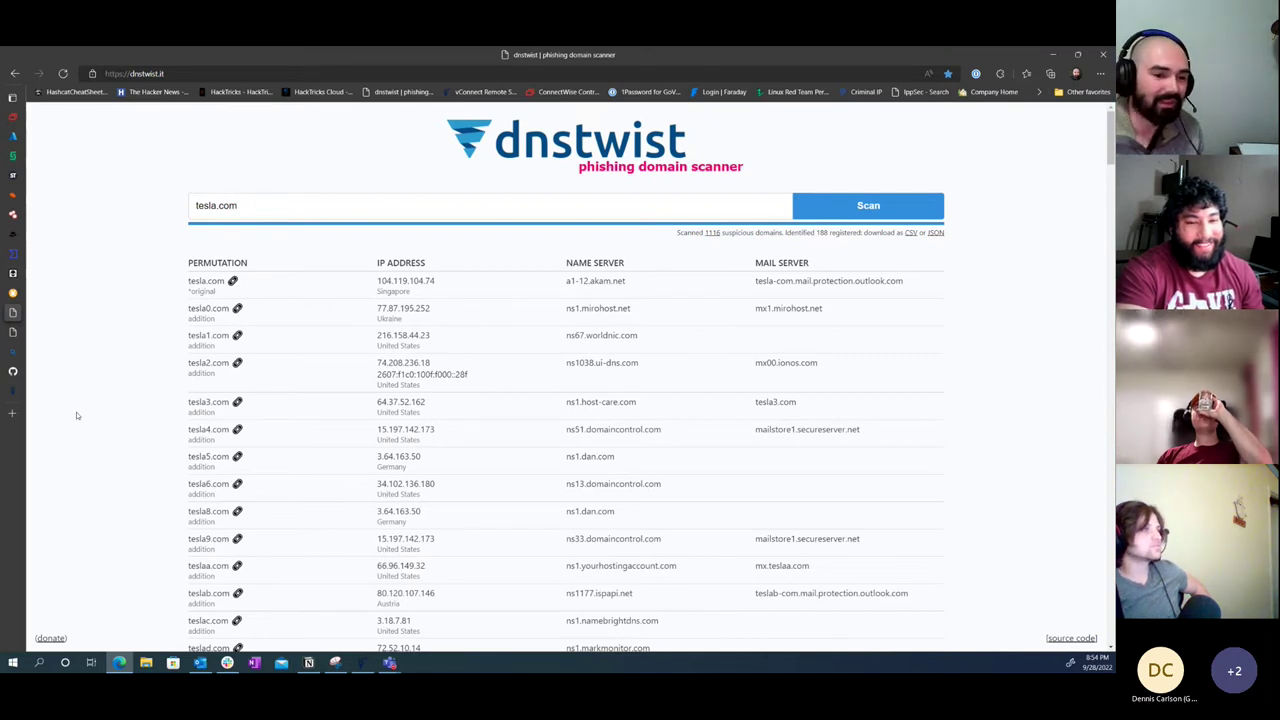
{"action": "mouse_move", "coordinate": [18, 333]}
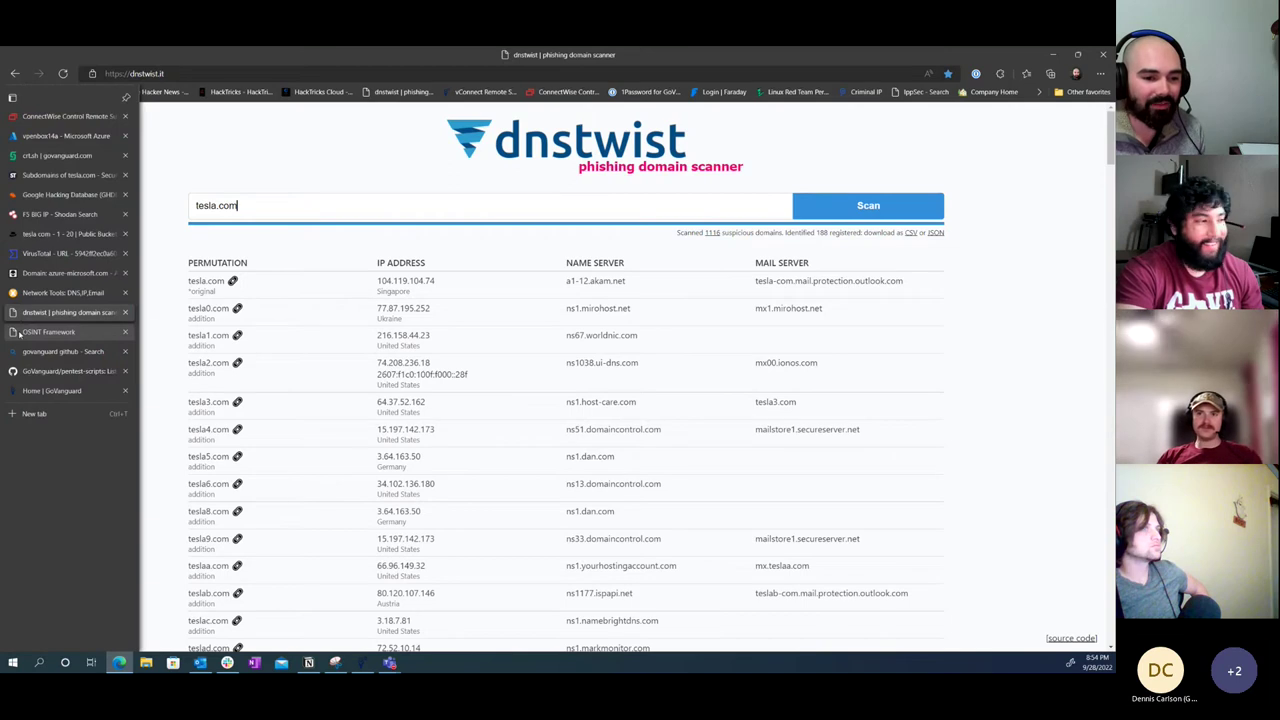
- Expand OSINT Framework's Geolocation Coordinates tools, view MGRS, then expand Domain Name > URL Expanders
{"action": "left_click", "coordinate": [48, 332]}
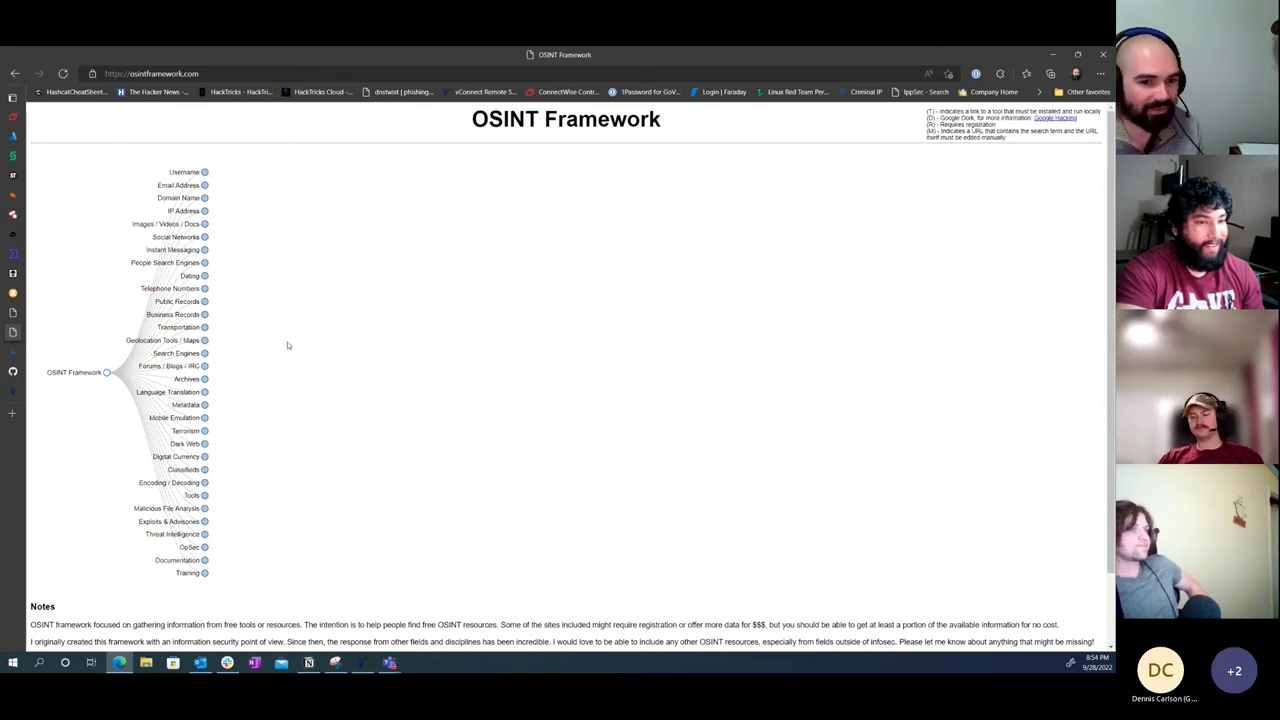
{"action": "left_click", "coordinate": [205, 341]}
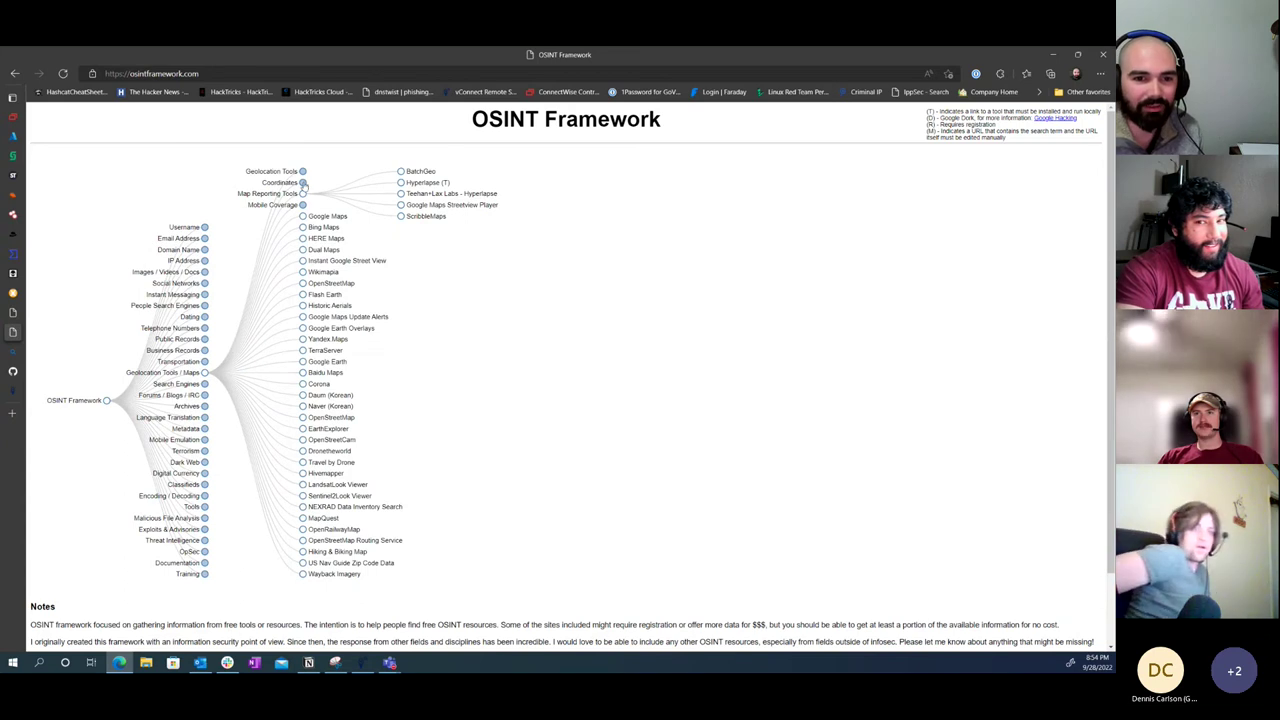
{"action": "left_click", "coordinate": [303, 183]}
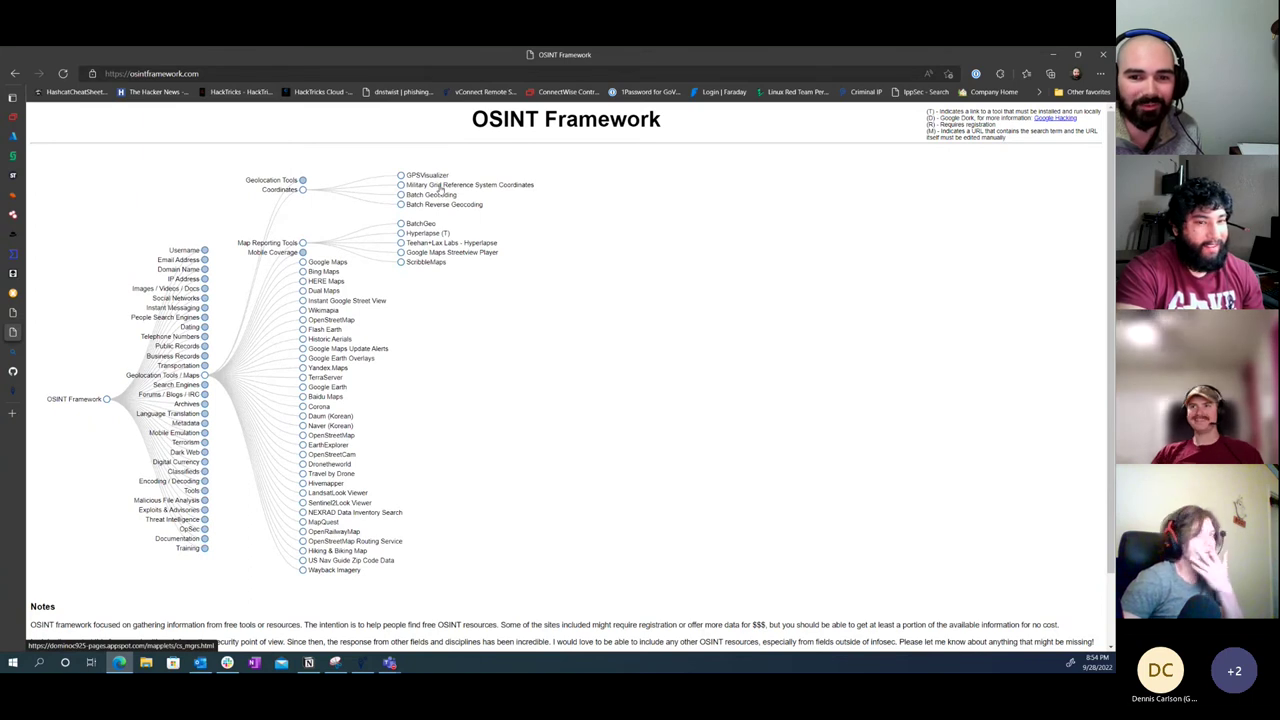
{"action": "left_click", "coordinate": [440, 188]}
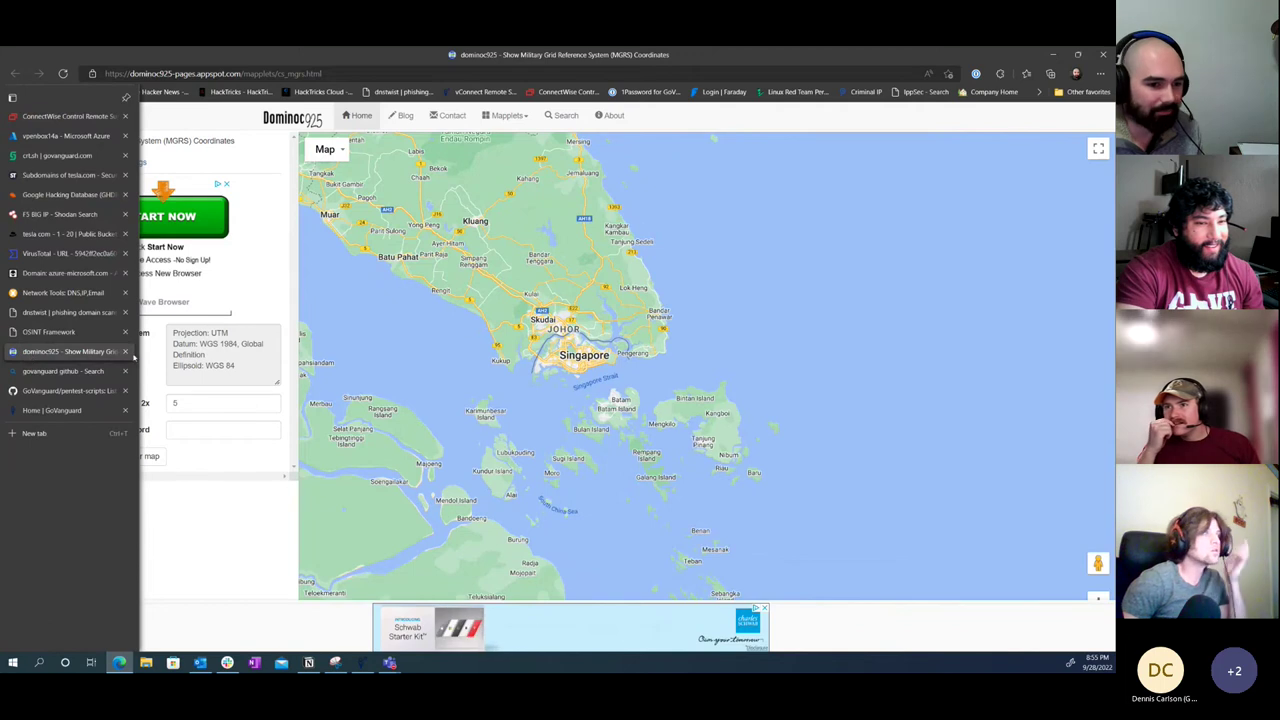
{"action": "left_click", "coordinate": [125, 352]}
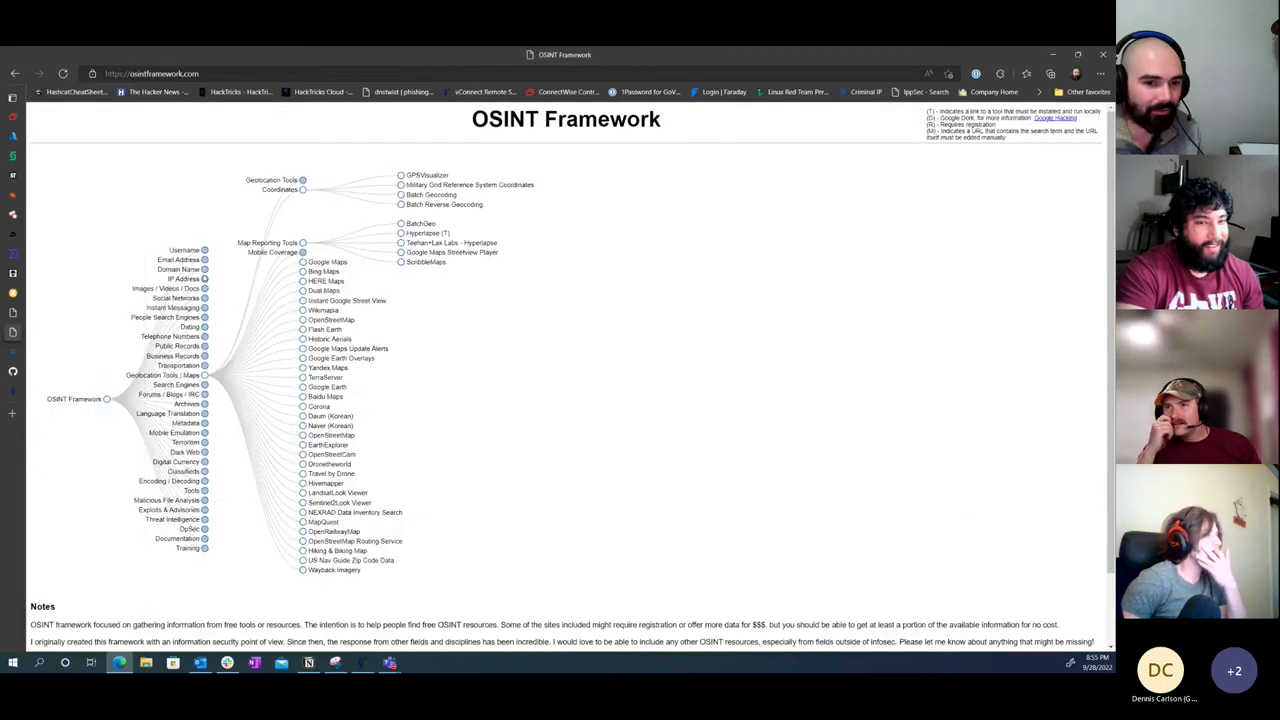
{"action": "left_click", "coordinate": [204, 269]}
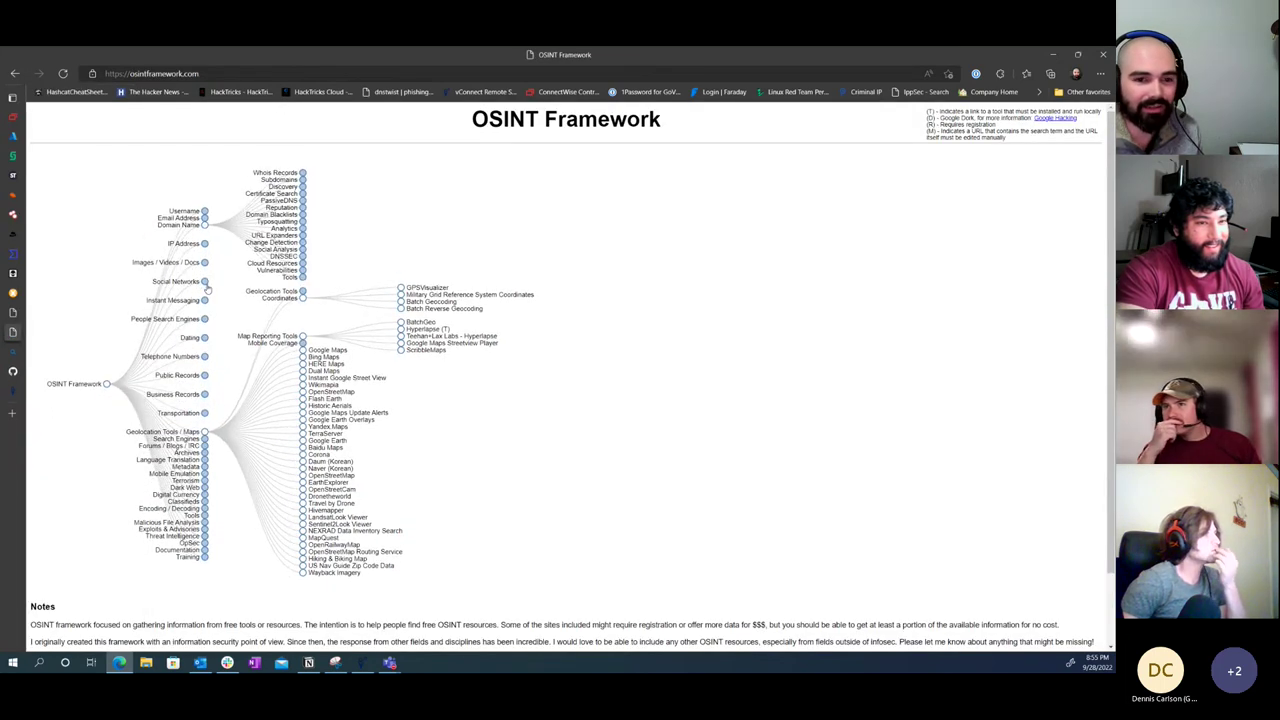
{"action": "left_click", "coordinate": [303, 236]}
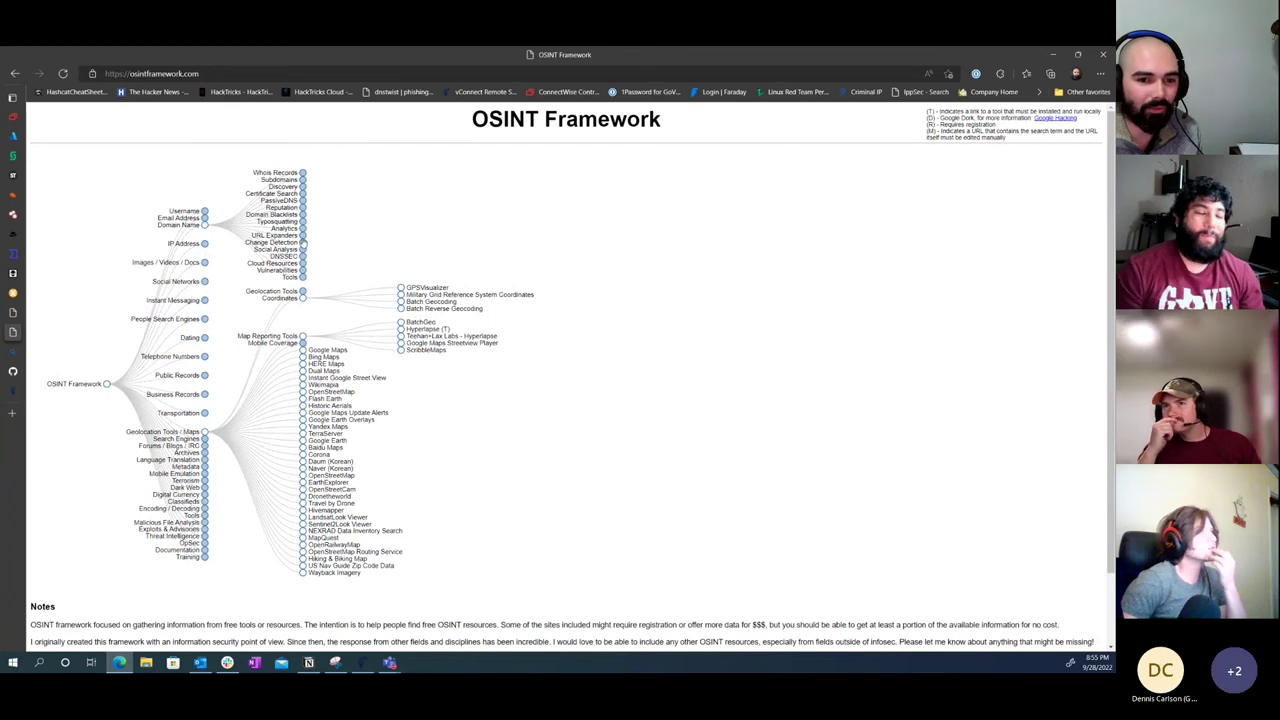